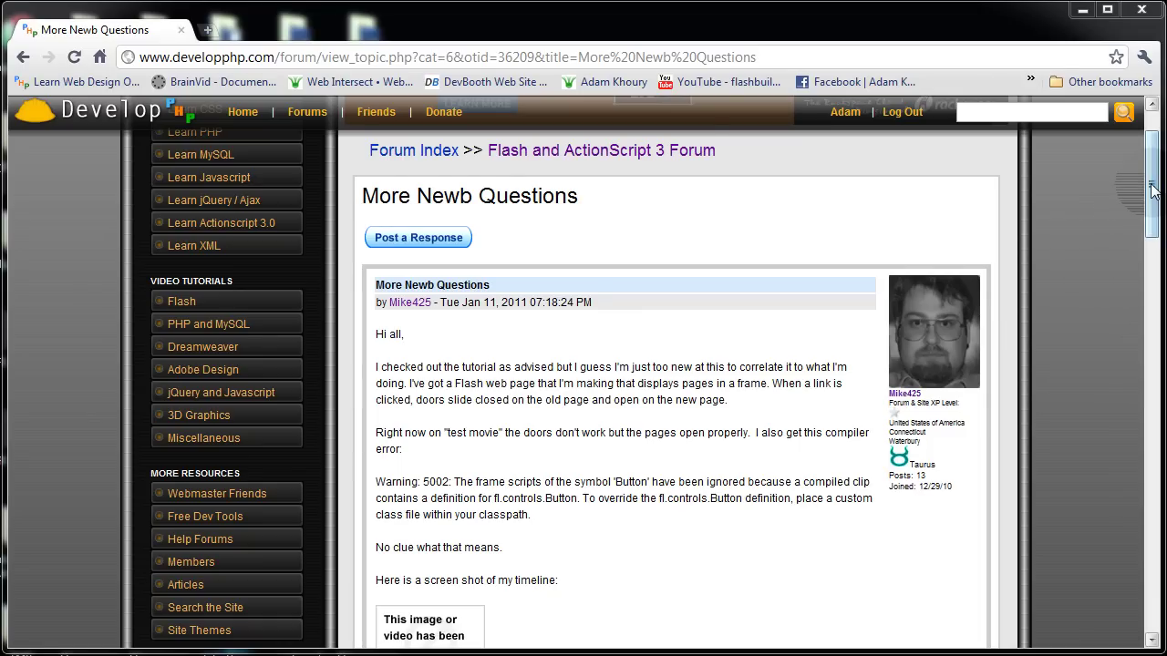
# - Scroll through the More Newb Questions forum thread, then bring up Flash CS4's start screen
pyautogui.moveTo(1151, 189); pyautogui.dragTo(1104, 292)
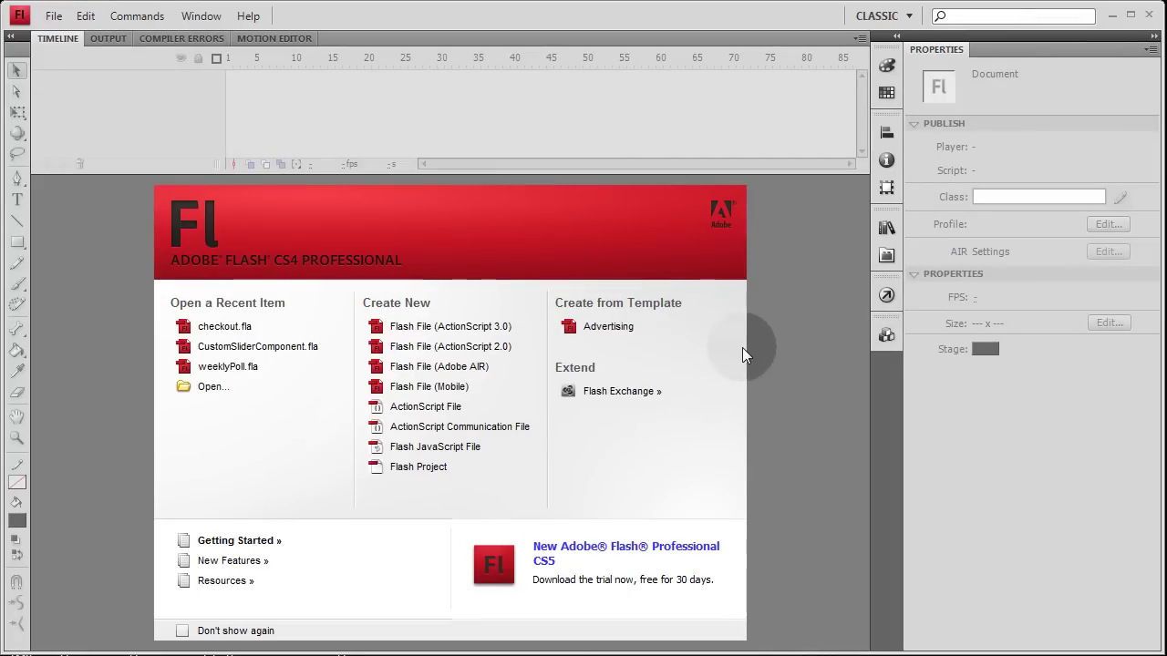
# - Create a blank 550 x 400 Flash File (ActionScript 3.0) and clear the stage selection
pyautogui.click(460, 328)
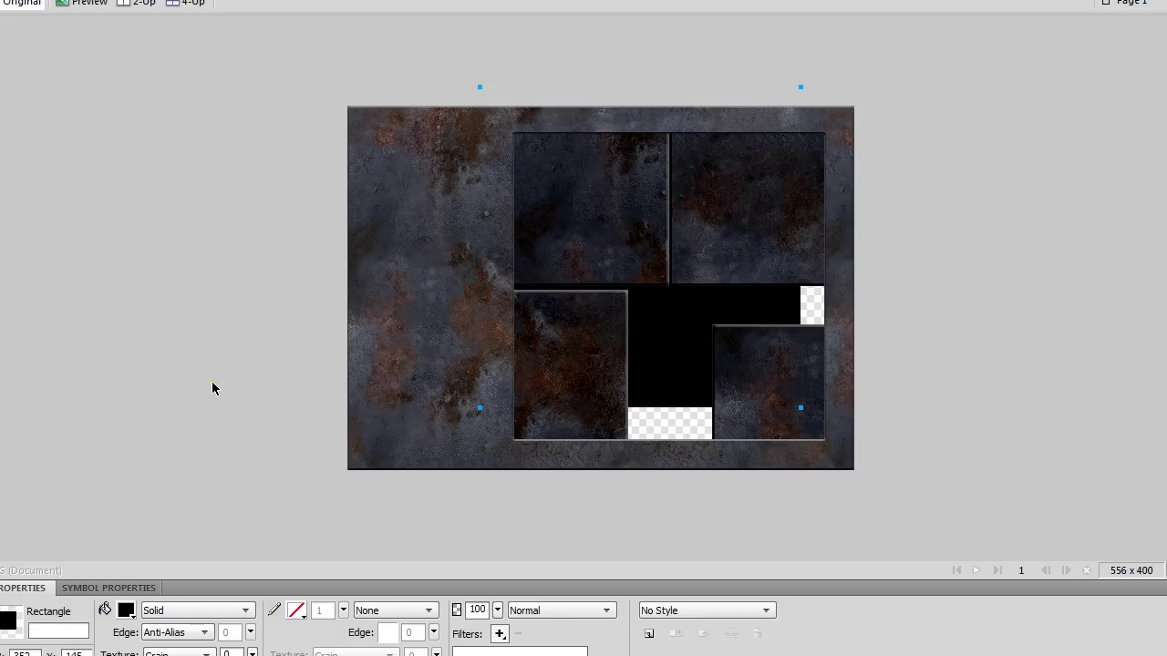
pyautogui.click(229, 370)
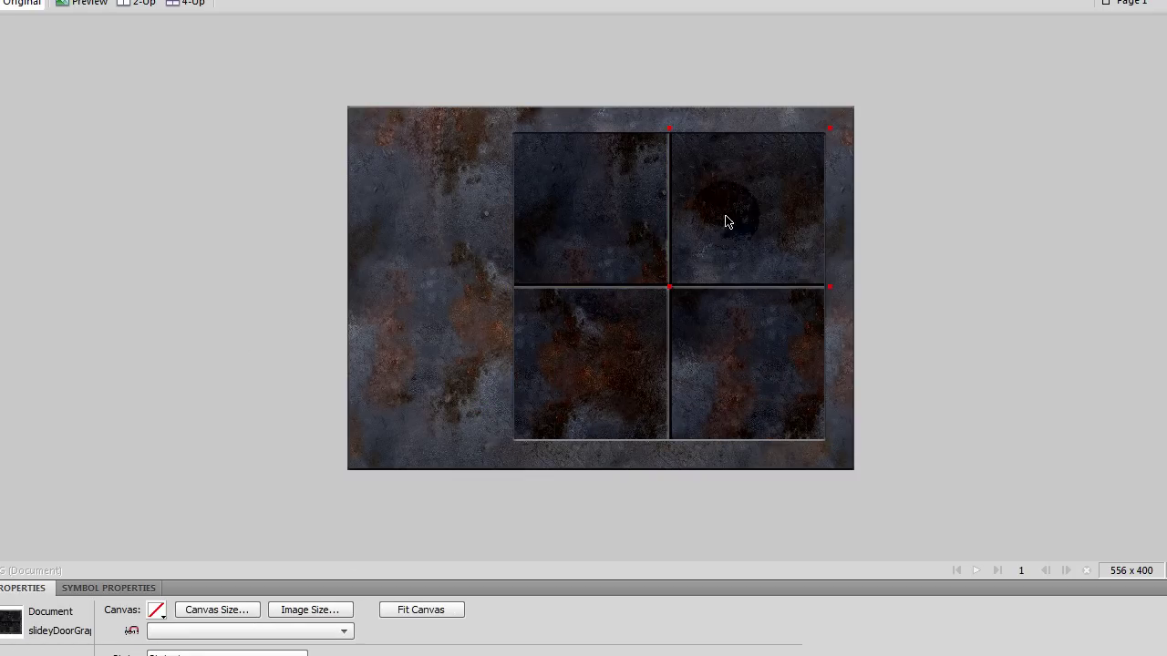
# - In Fireworks, select the metal background and all four door tiles, then return to Flash
pyautogui.click(386, 174)
pyautogui.click(602, 187)
pyautogui.keyDown('shift'); pyautogui.click(781, 177); pyautogui.keyUp('shift')
pyautogui.keyDown('shift'); pyautogui.click(728, 320); pyautogui.keyUp('shift')
pyautogui.keyDown('shift'); pyautogui.click(644, 320); pyautogui.keyUp('shift')
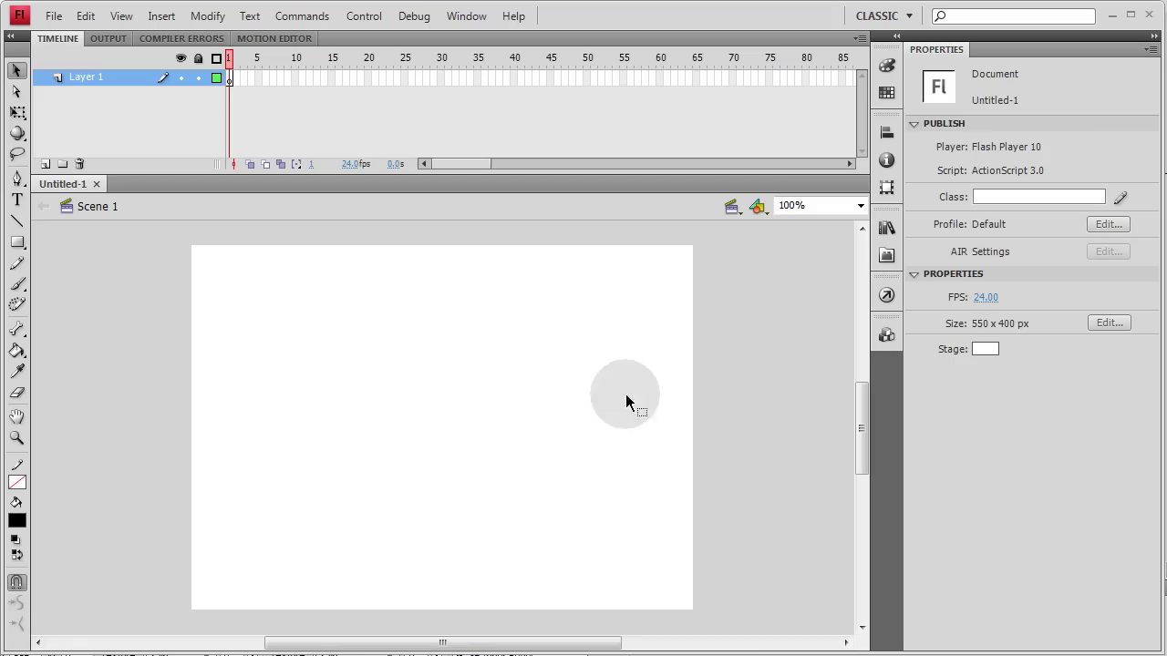
pyautogui.click(746, 389)
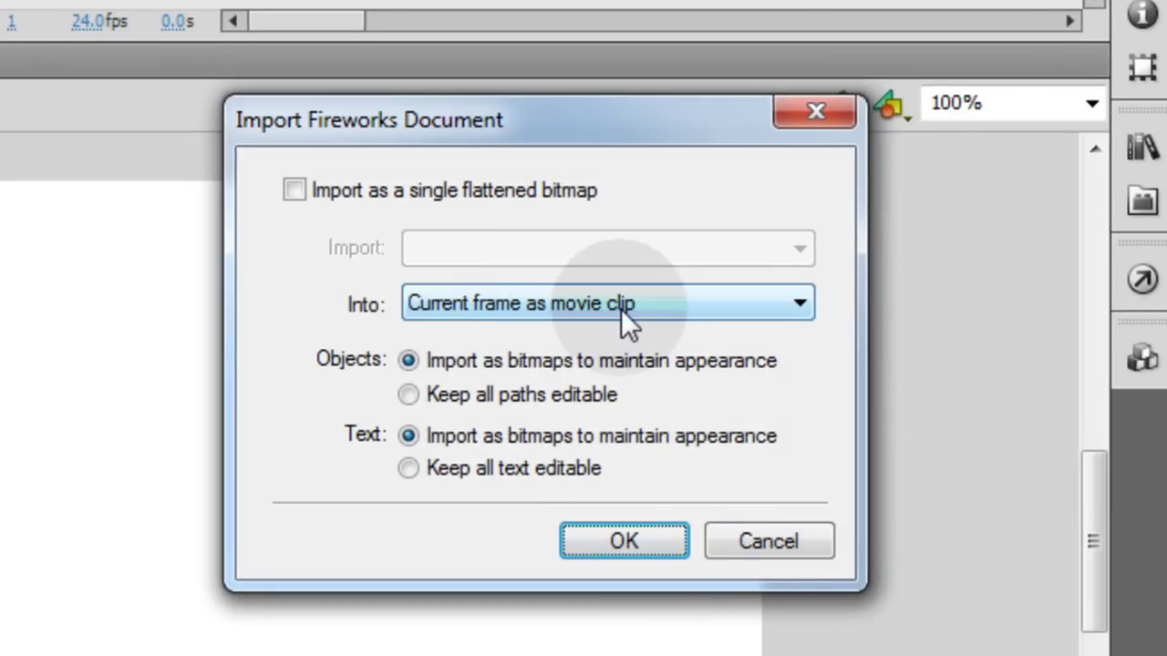
# - Import the Fireworks door art as a movie clip and widen the stage to 556 x 400 px
pyautogui.click(611, 537)
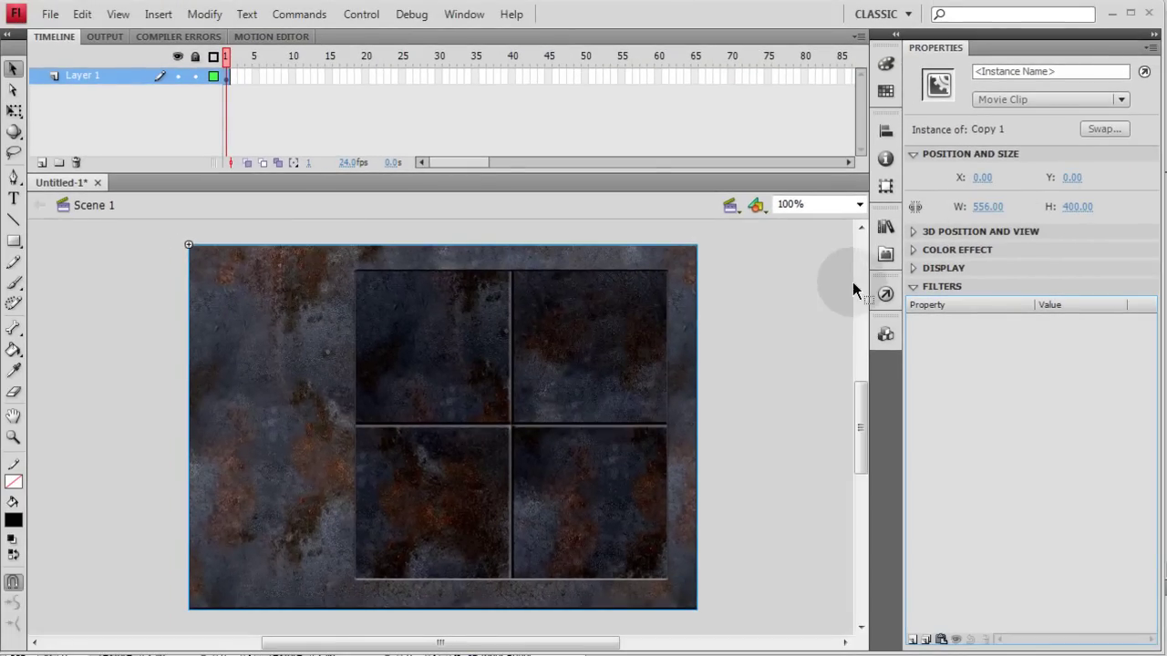
pyautogui.click(745, 354)
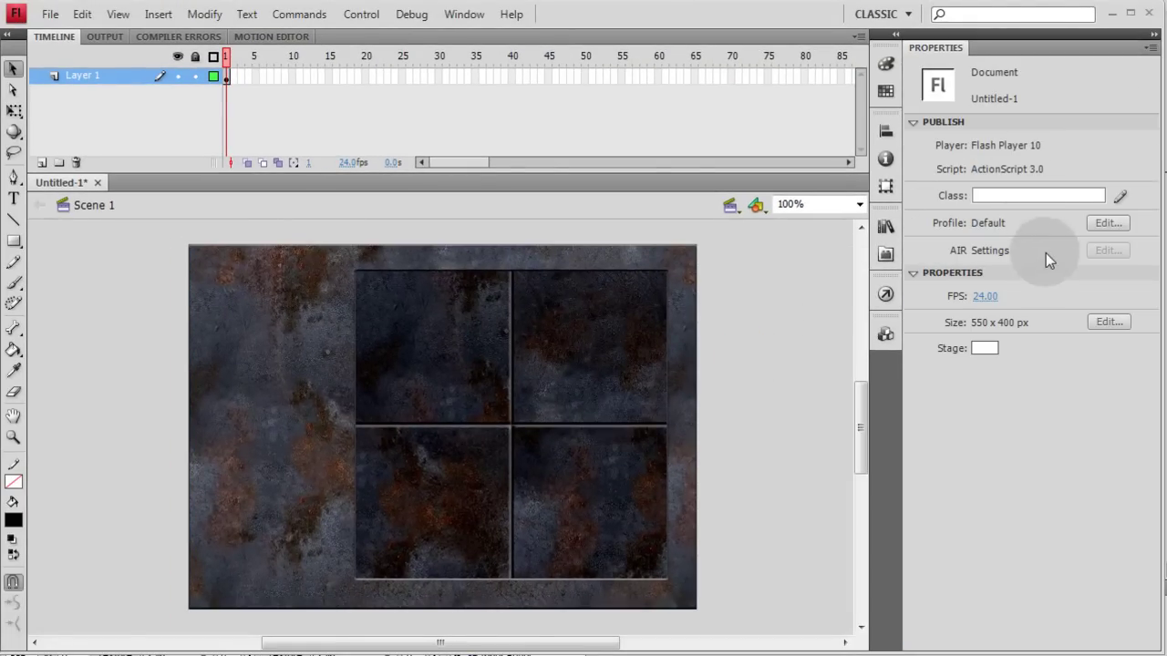
pyautogui.hotkey('ctrl', 'j')
pyautogui.click(576, 244)
pyautogui.press('BackSpace')
pyautogui.write('6')
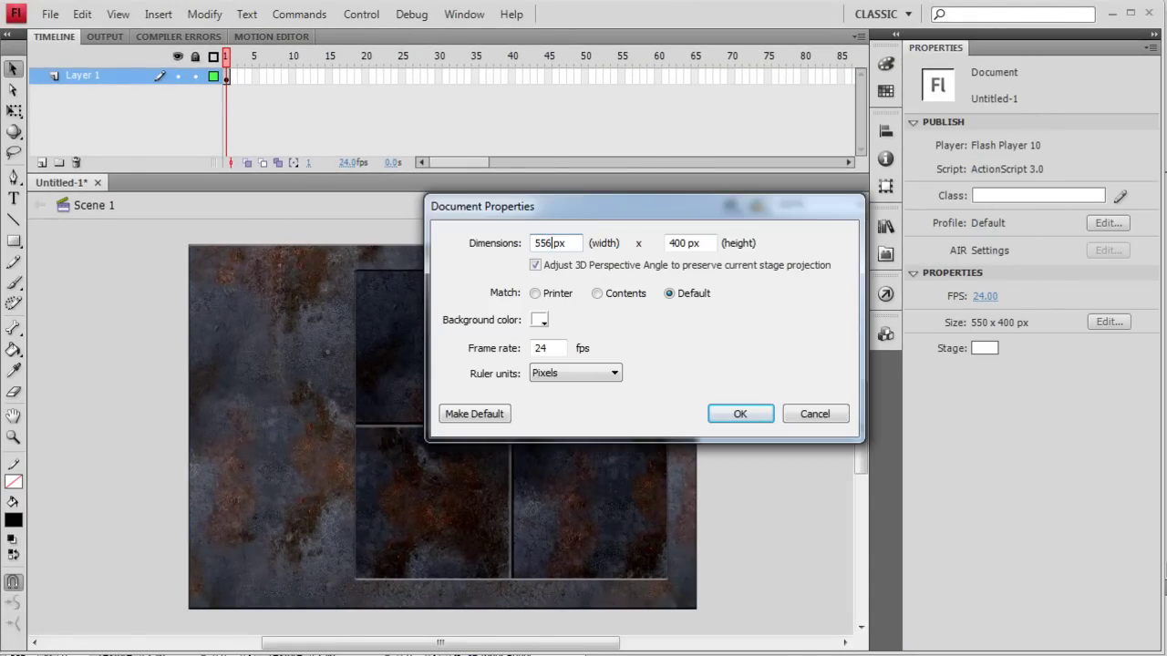
pyautogui.click(739, 415)
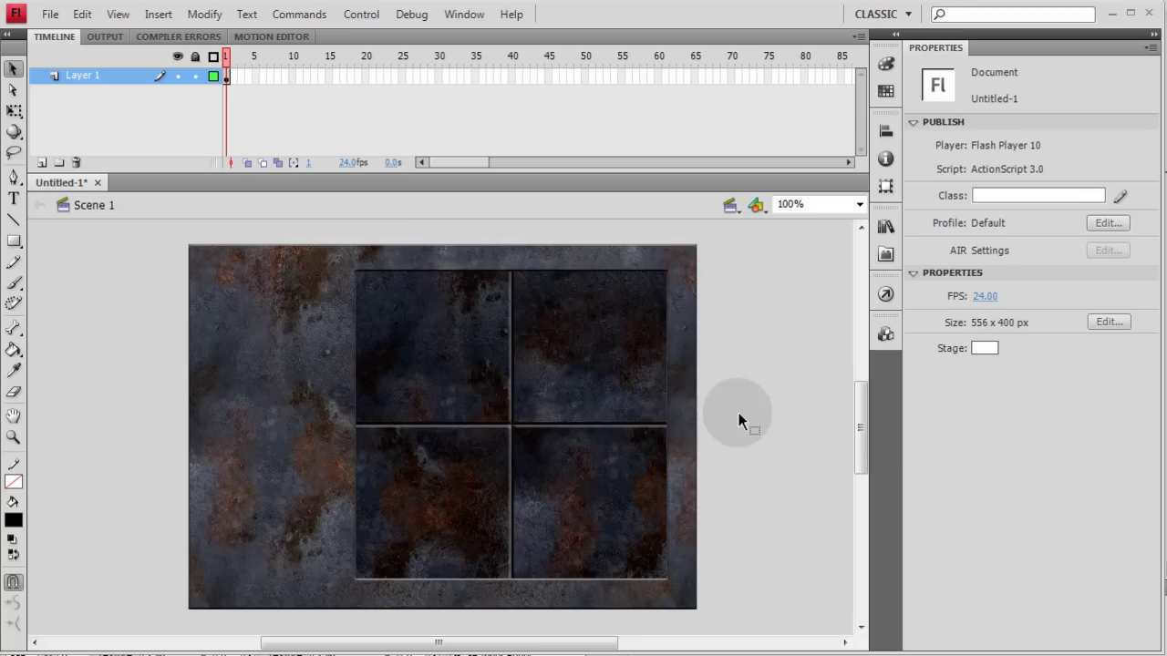
pyautogui.click(305, 333)
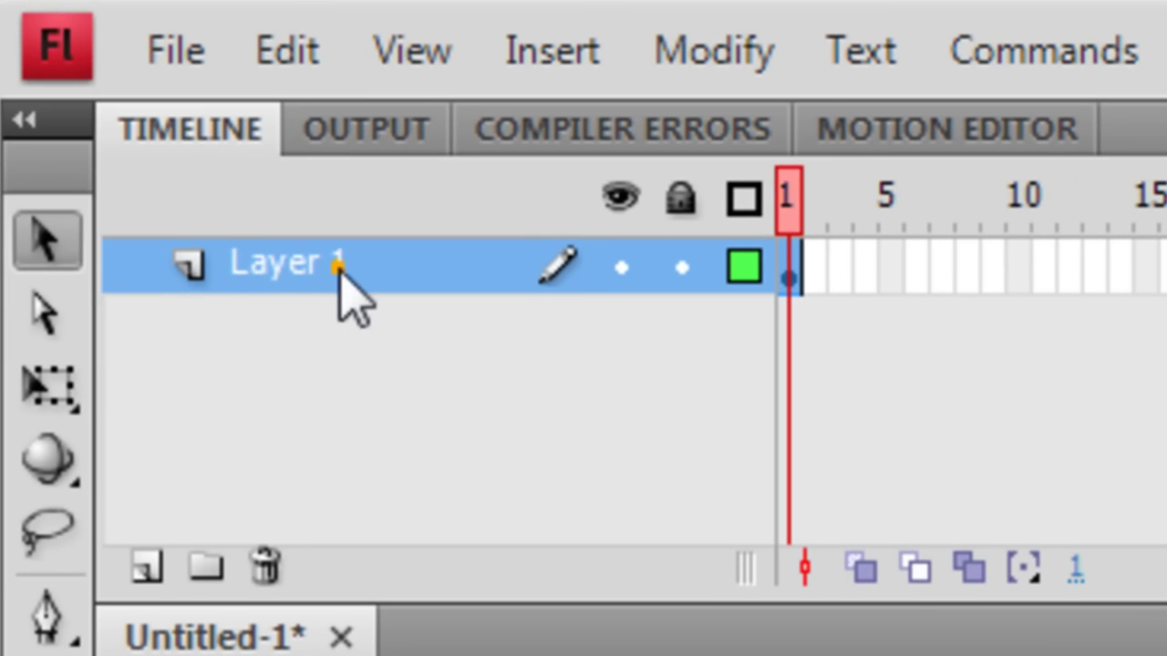
# - Rename Layer 1 to wholeClip
pyautogui.doubleClick(335, 265)
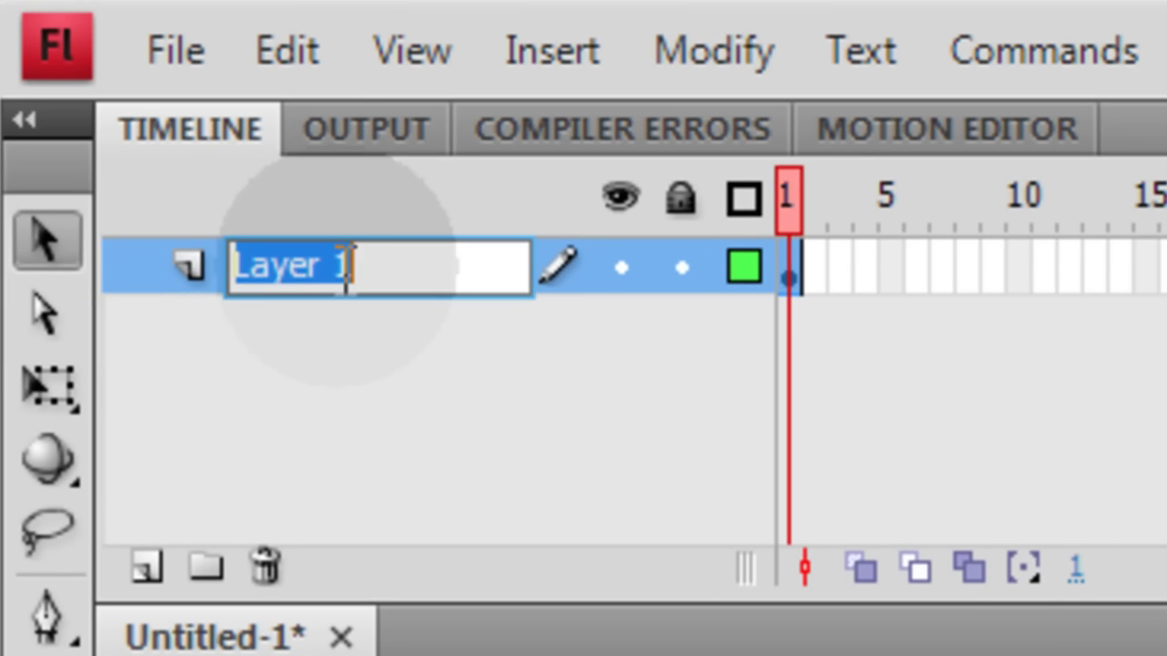
pyautogui.write('wholeClip')
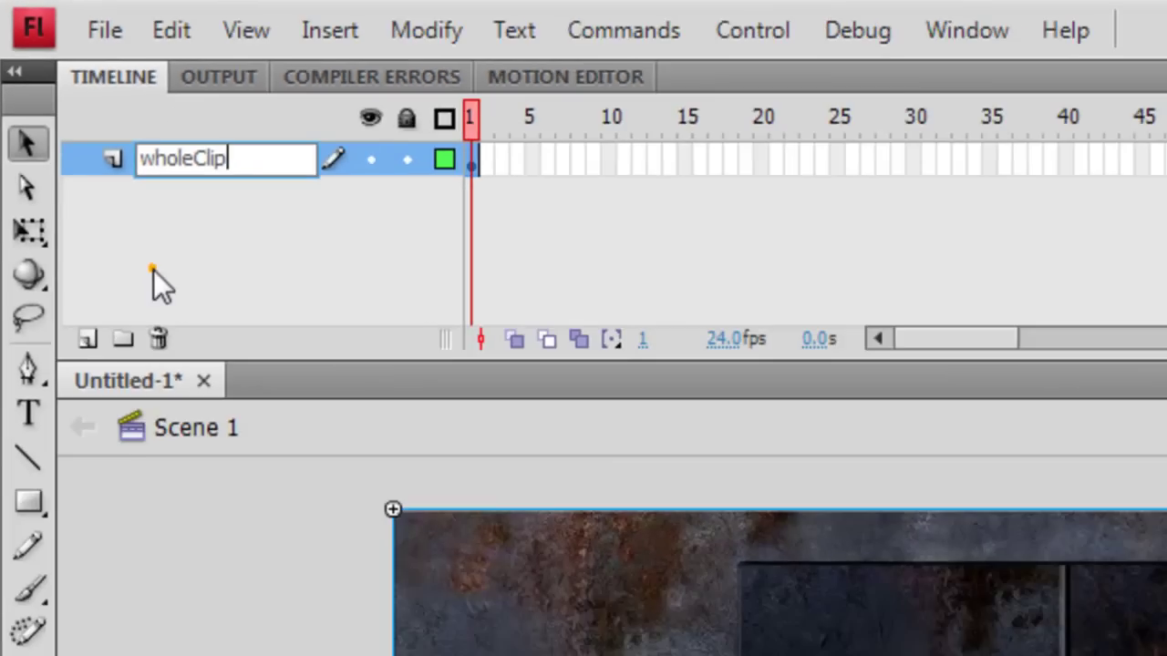
pyautogui.click(68, 200)
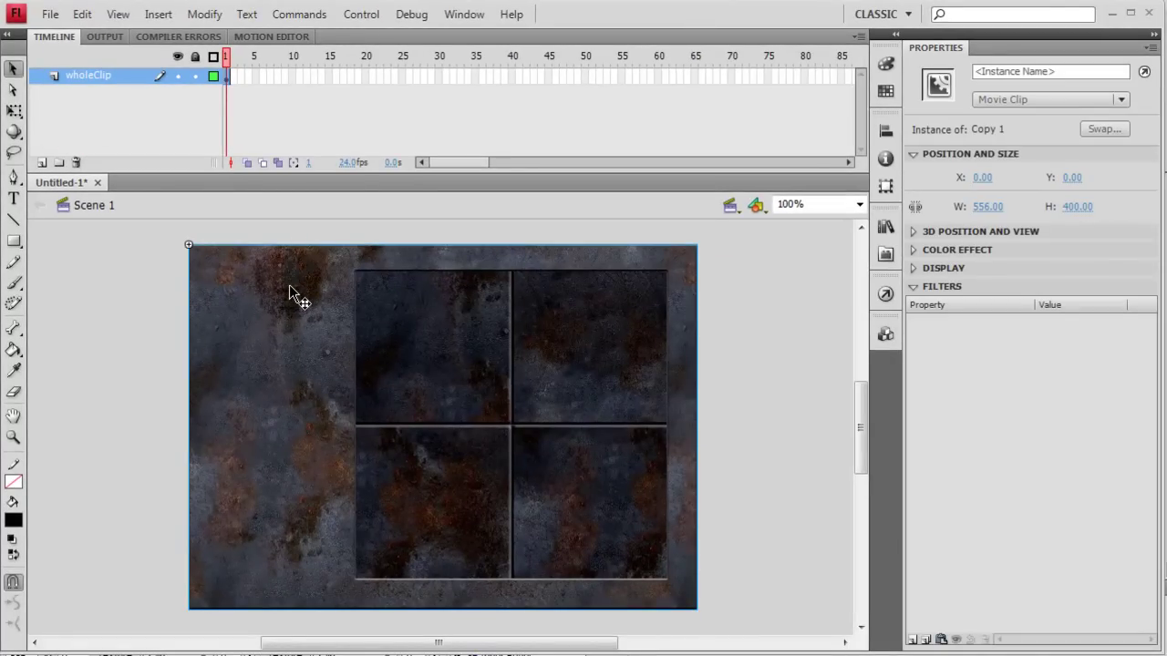
# - Inside the door clip, inspect each layer's art and lock the Composite Path background layer
pyautogui.doubleClick(289, 284)
pyautogui.click(43, 76)
pyautogui.click(44, 75)
pyautogui.click(116, 159)
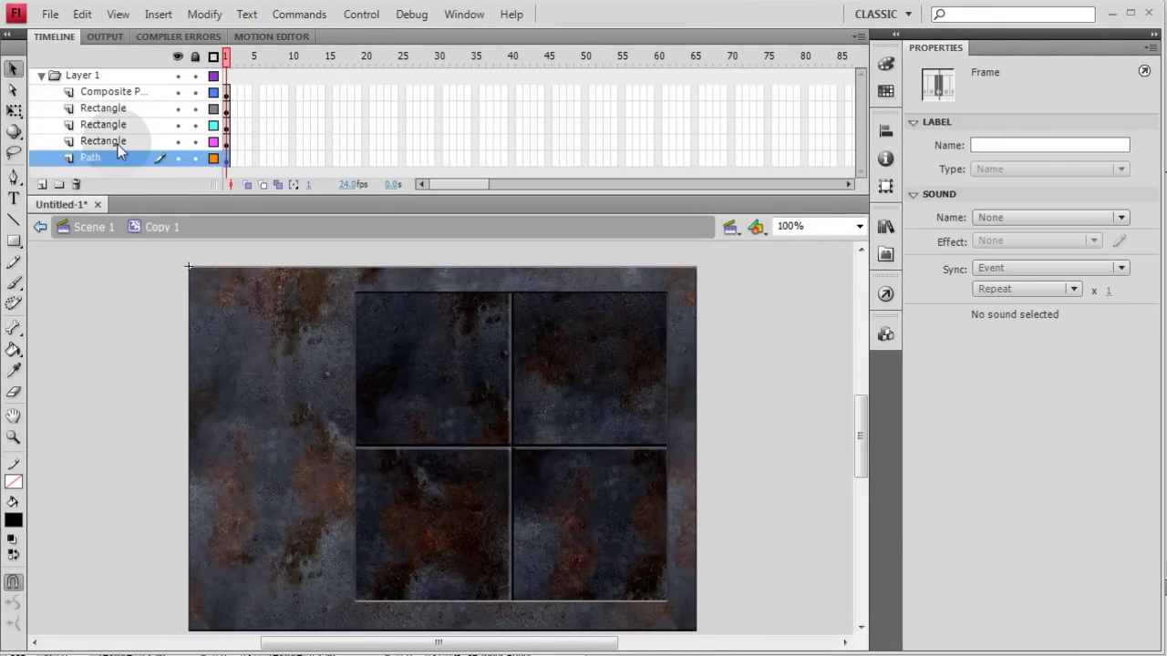
pyautogui.click(153, 92)
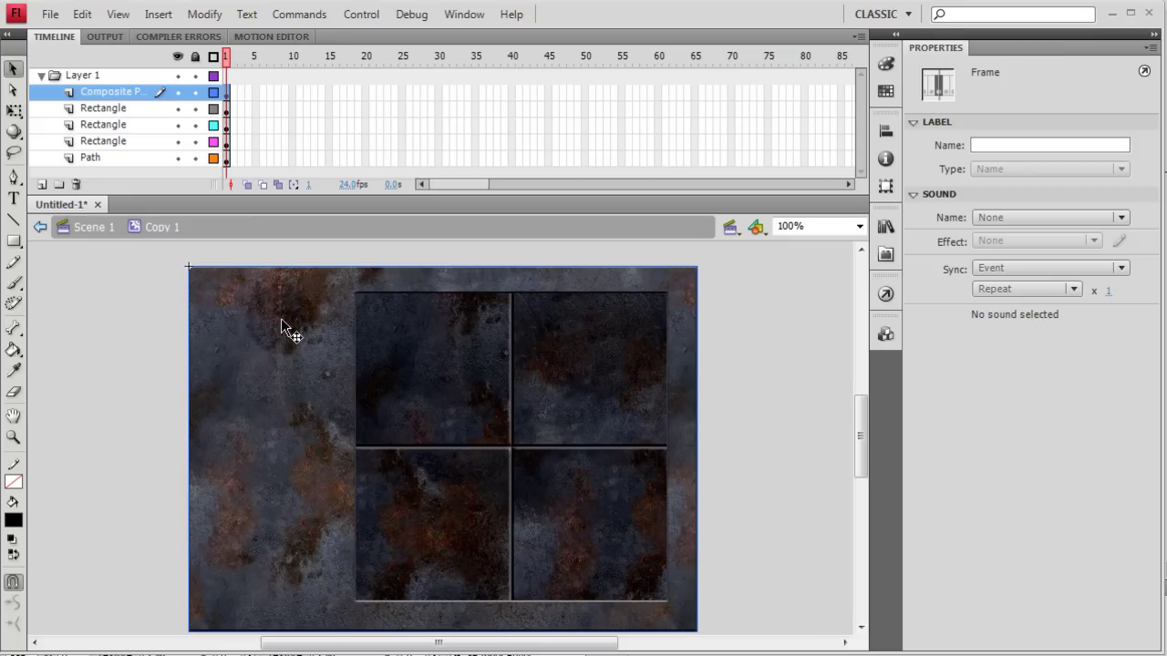
pyautogui.click(137, 108)
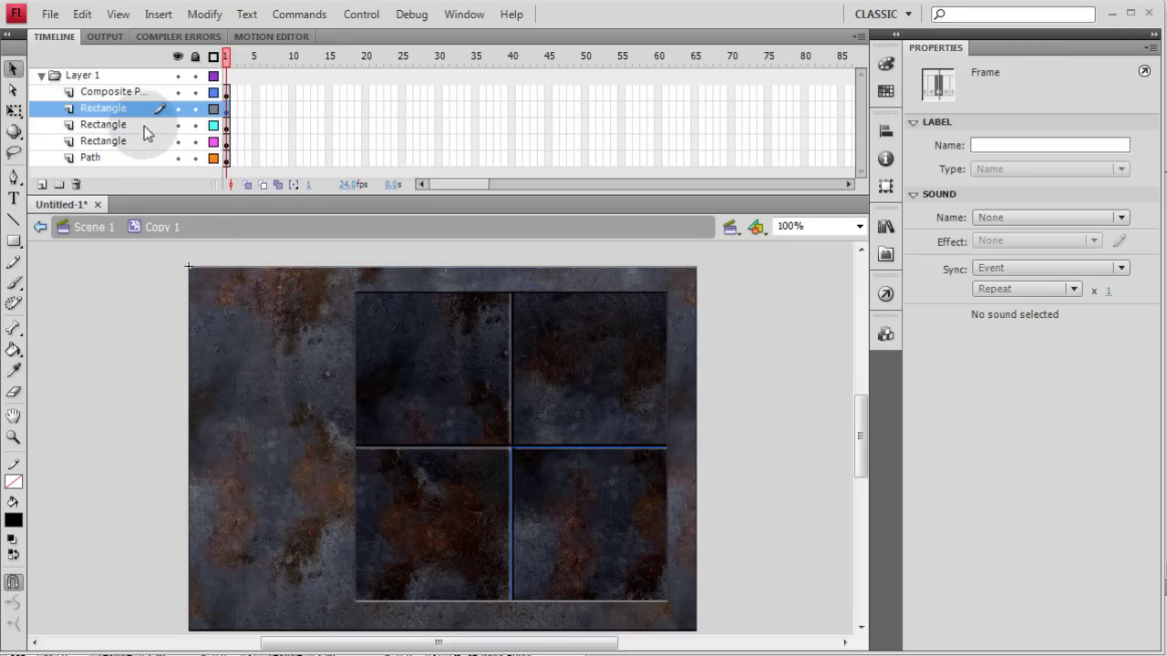
pyautogui.click(144, 125)
pyautogui.click(142, 141)
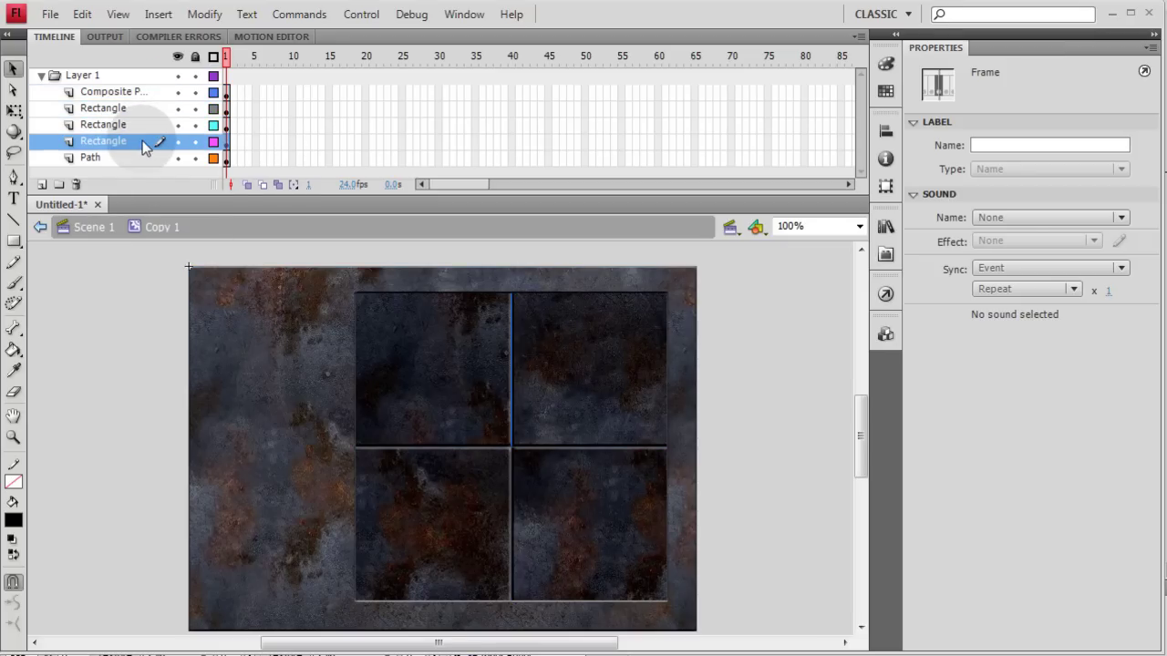
pyautogui.click(136, 160)
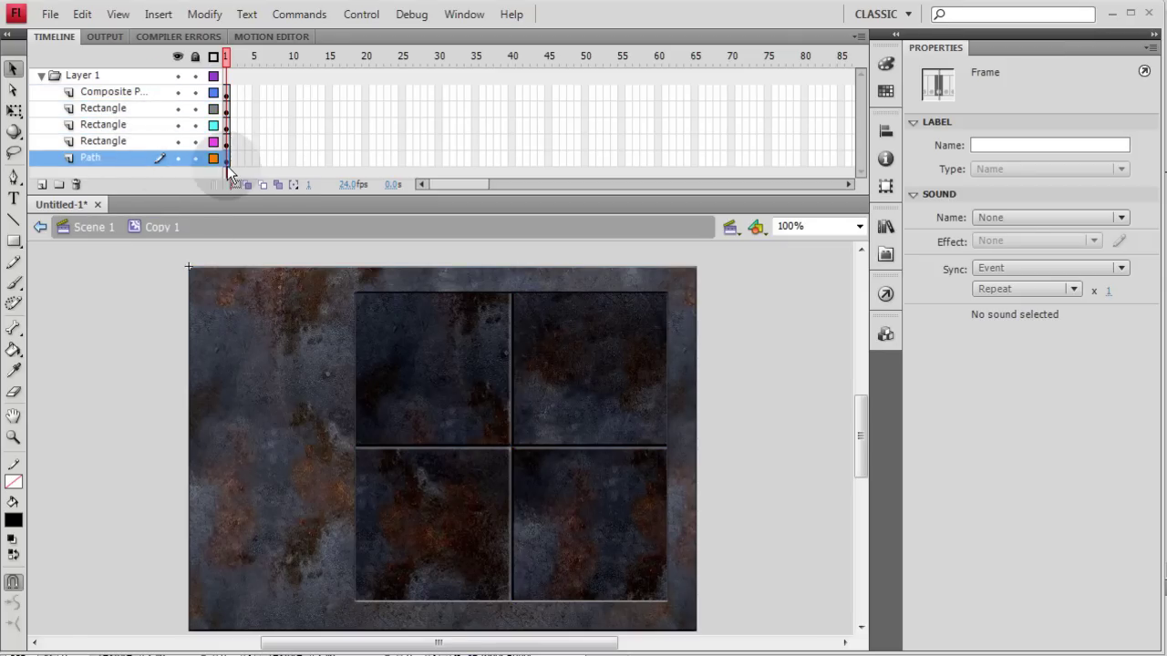
pyautogui.click(114, 93)
pyautogui.click(194, 92)
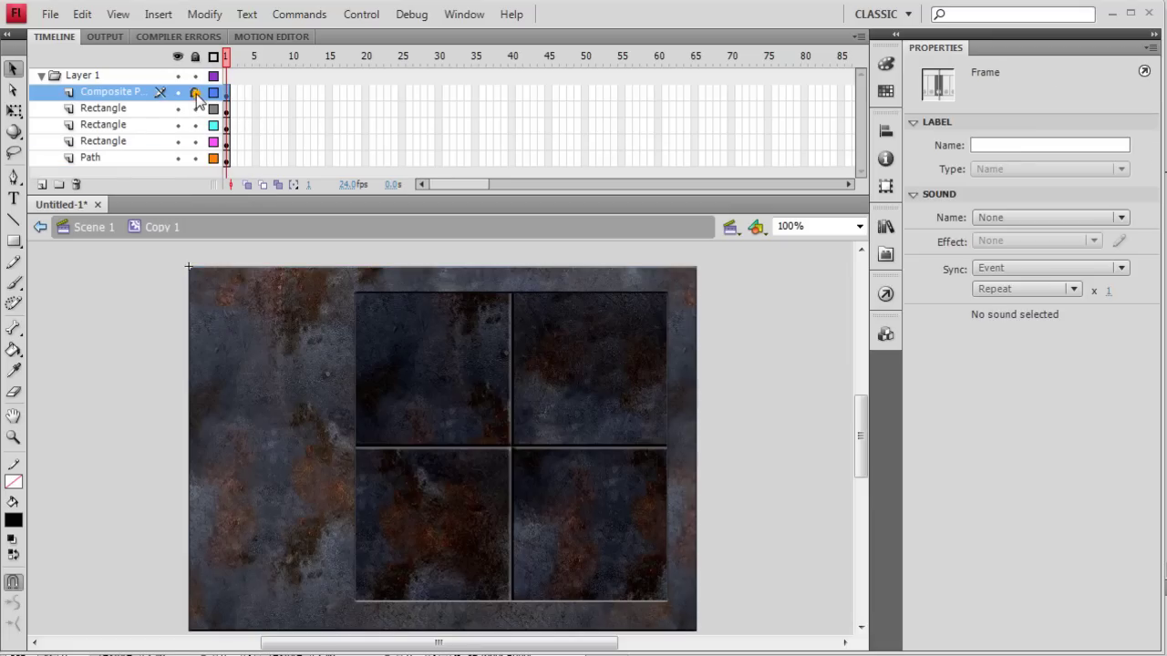
# - Select the door grid bitmap and bring up Convert to Symbol for it
pyautogui.click(727, 310)
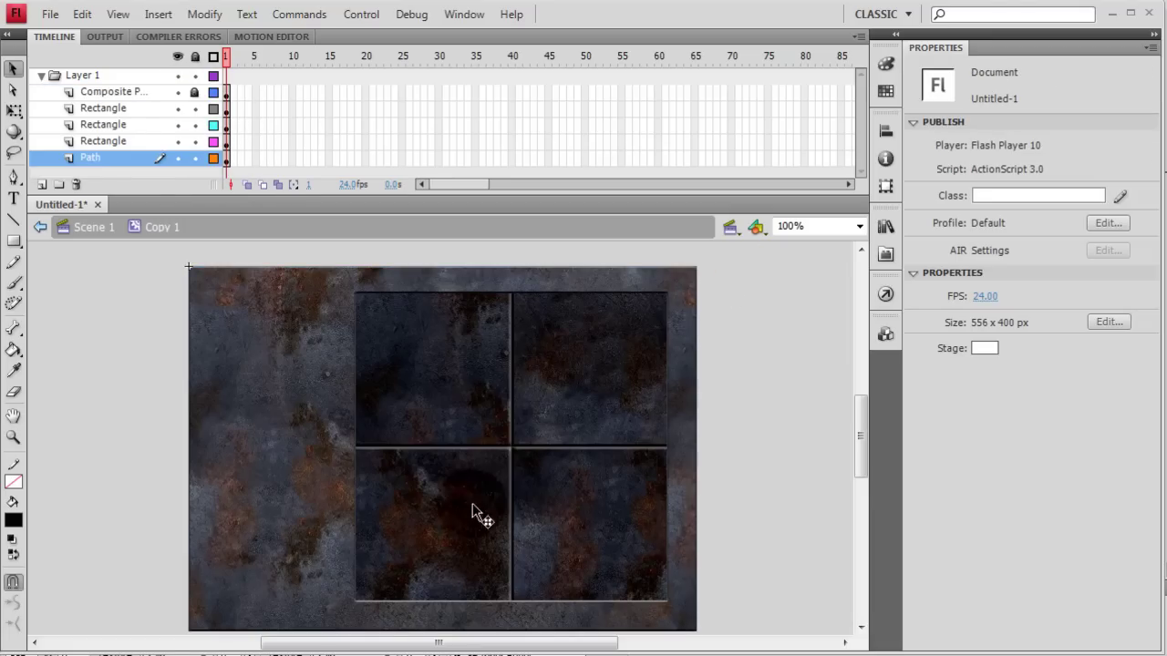
pyautogui.click(440, 403)
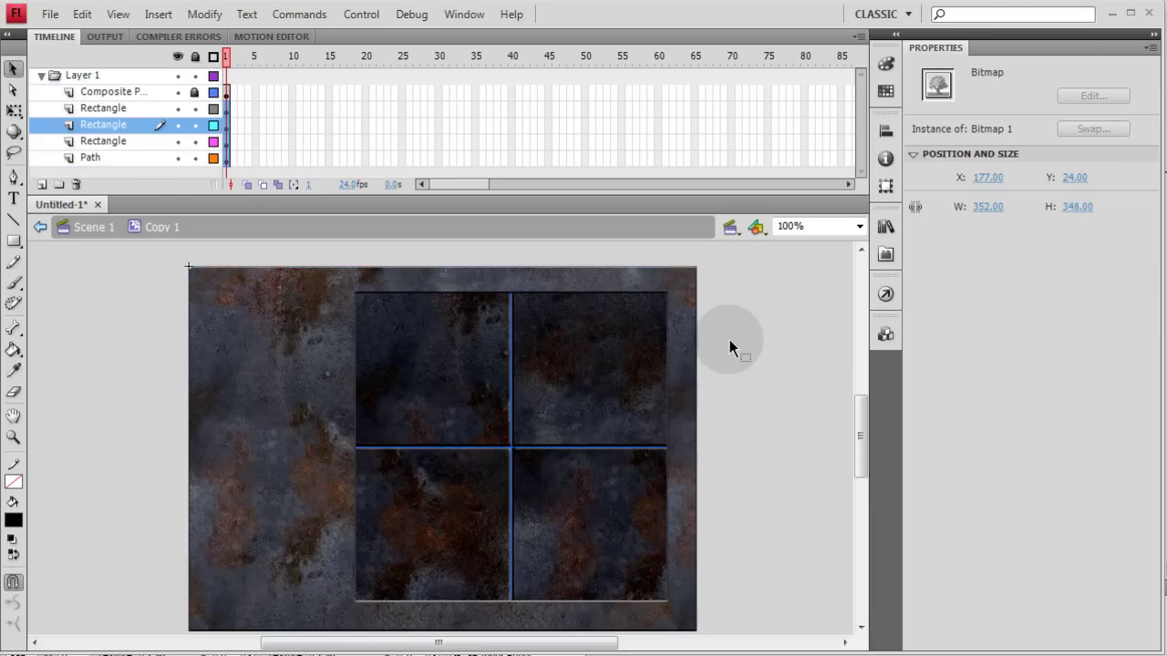
pyautogui.click(565, 376)
pyautogui.rightClick(557, 381)
pyautogui.click(607, 342)
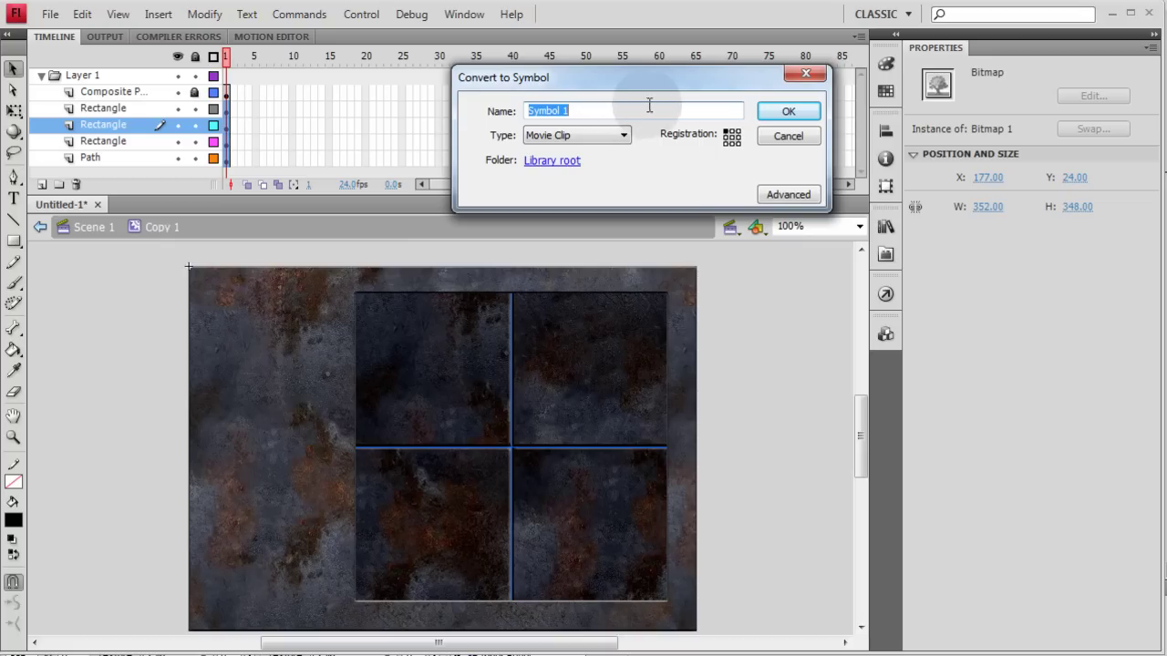
# - Make the door grid movie clip Symbol 1 and name its instance slidingDoors
pyautogui.click(792, 113)
pyautogui.click(1021, 71)
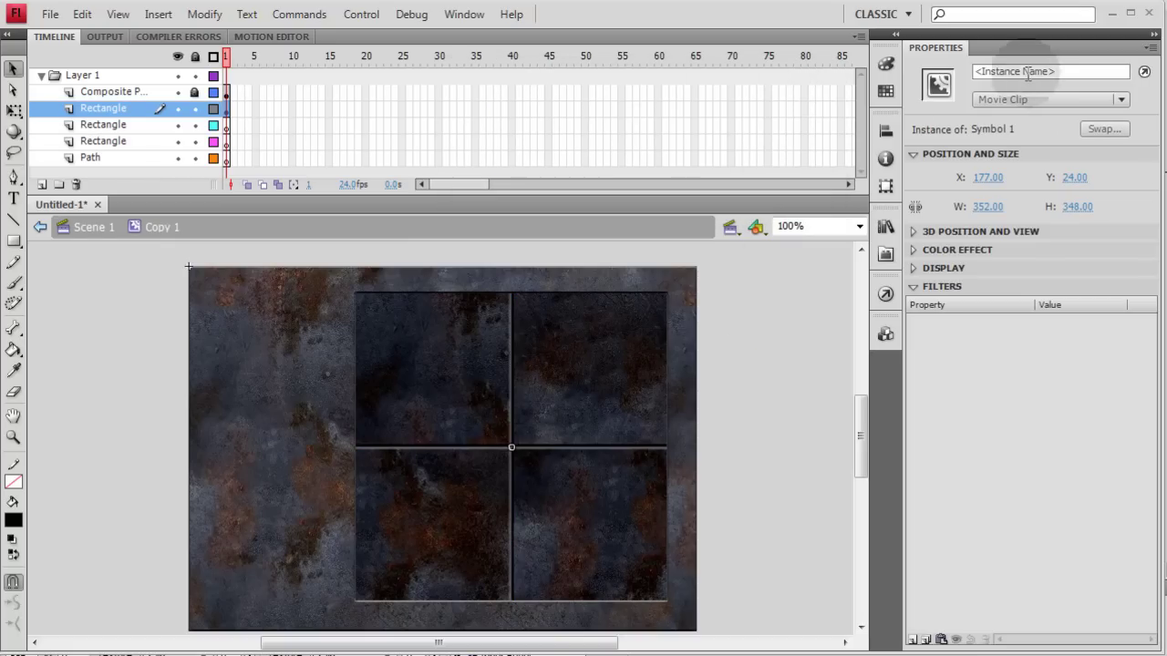
pyautogui.write('slidingDoors')
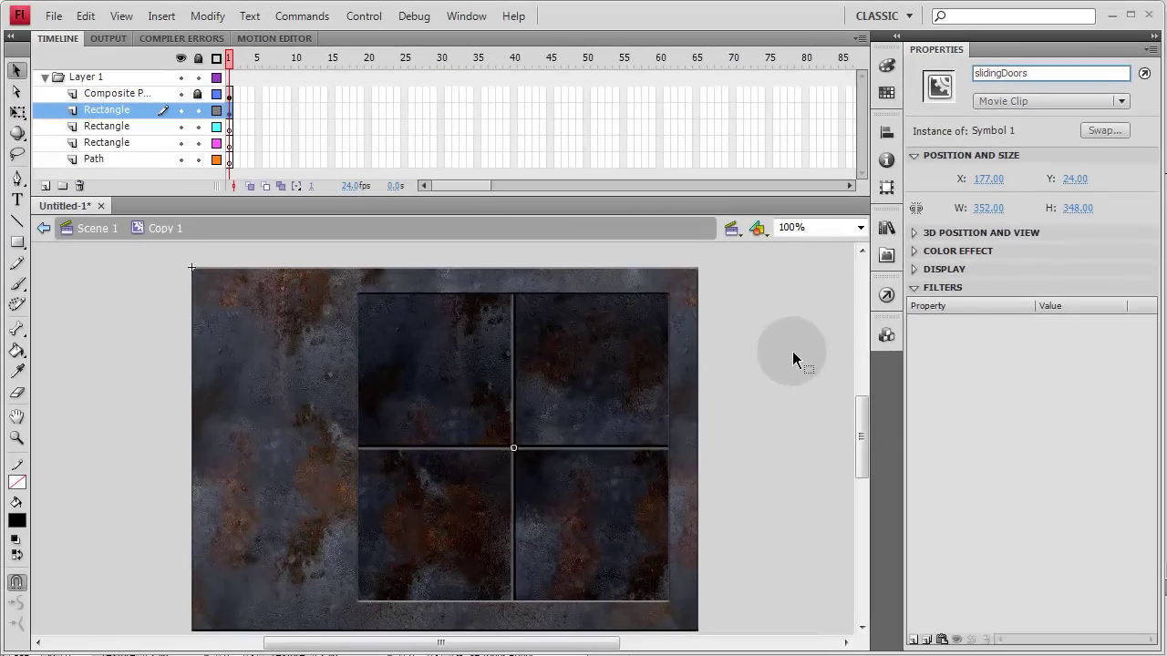
pyautogui.click(792, 351)
pyautogui.click(536, 353)
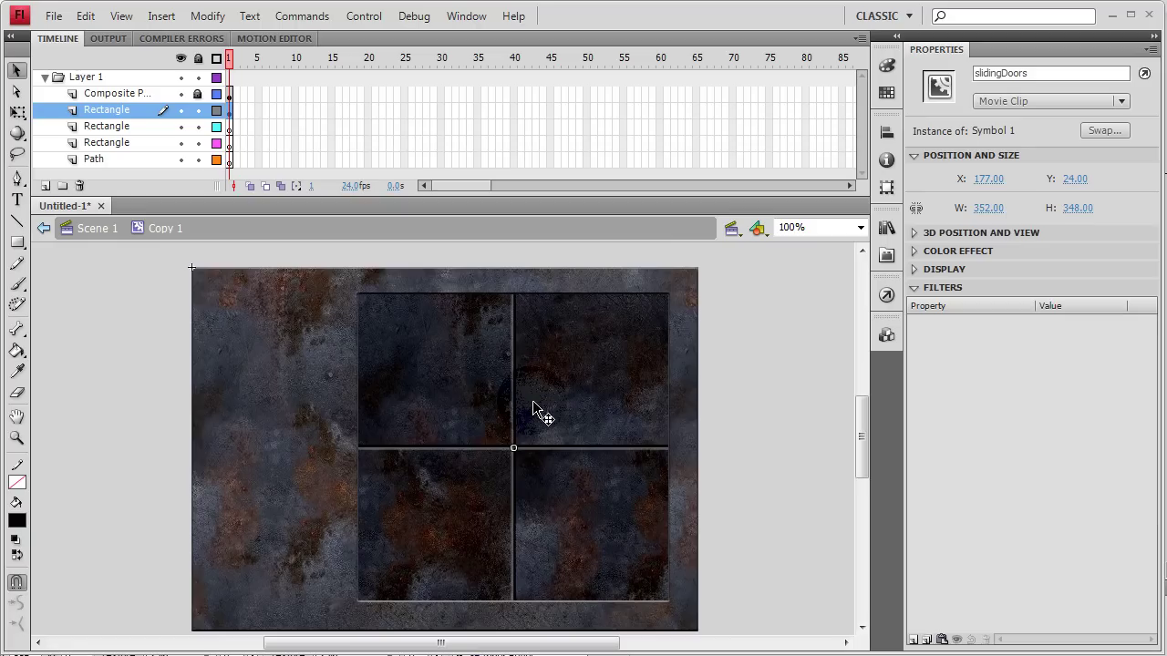
pyautogui.click(1021, 75)
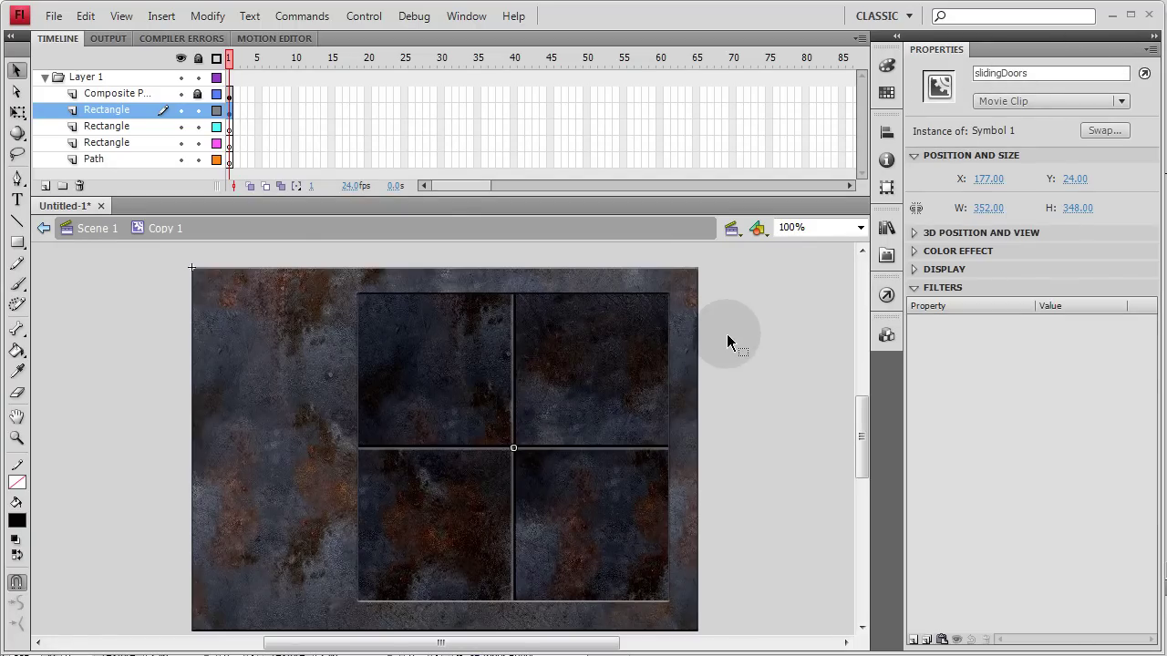
# - Delete the unneeded Path layer and two extra Rectangle layers inside the door clip
pyautogui.rightClick(142, 160)
pyautogui.click(193, 251)
pyautogui.rightClick(144, 144)
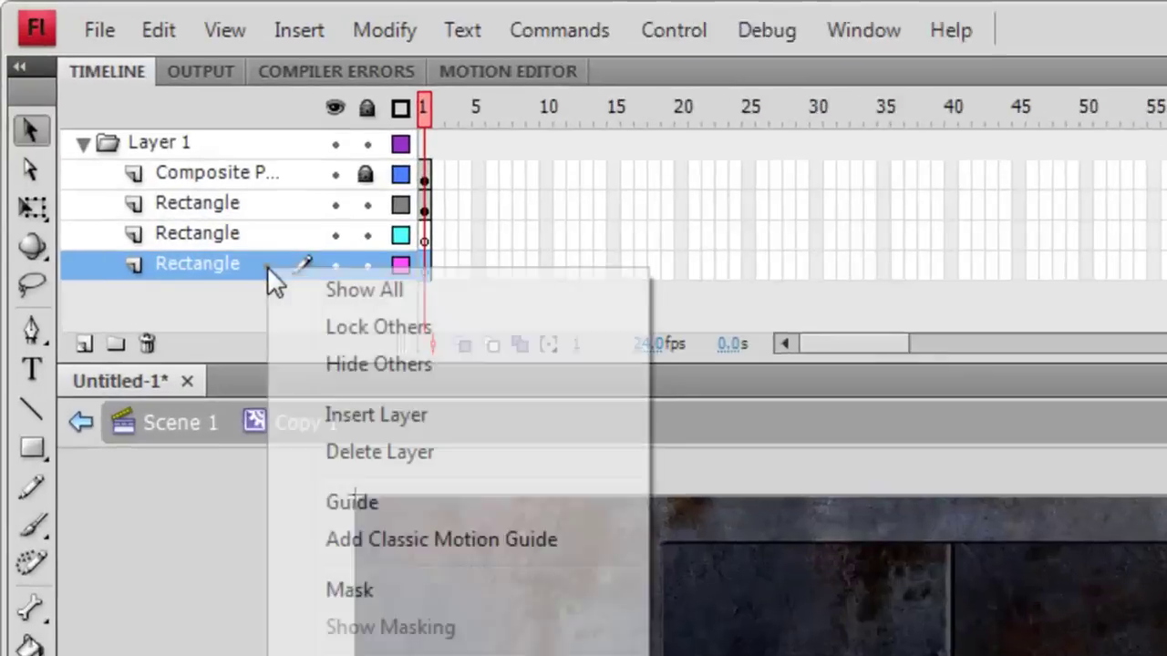
pyautogui.click(368, 452)
pyautogui.rightClick(260, 236)
pyautogui.click(344, 420)
# - Rename the remaining Rectangle layer slidingDoors and the Composite Path layer Cover
pyautogui.doubleClick(195, 204)
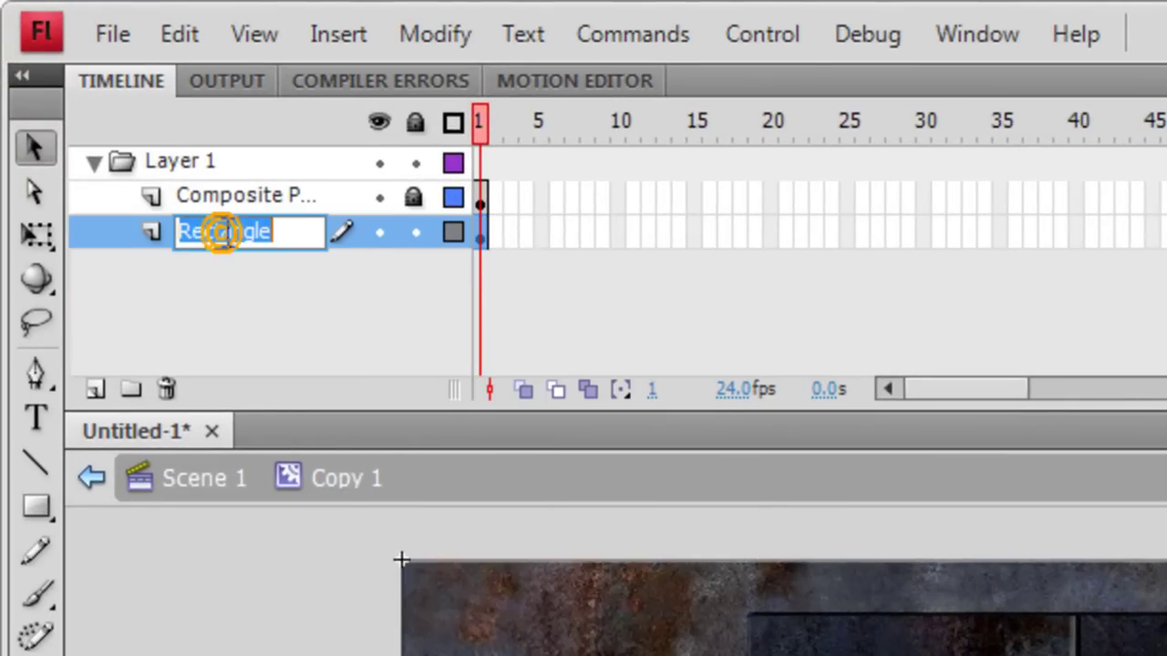
pyautogui.write('slidingDoo')
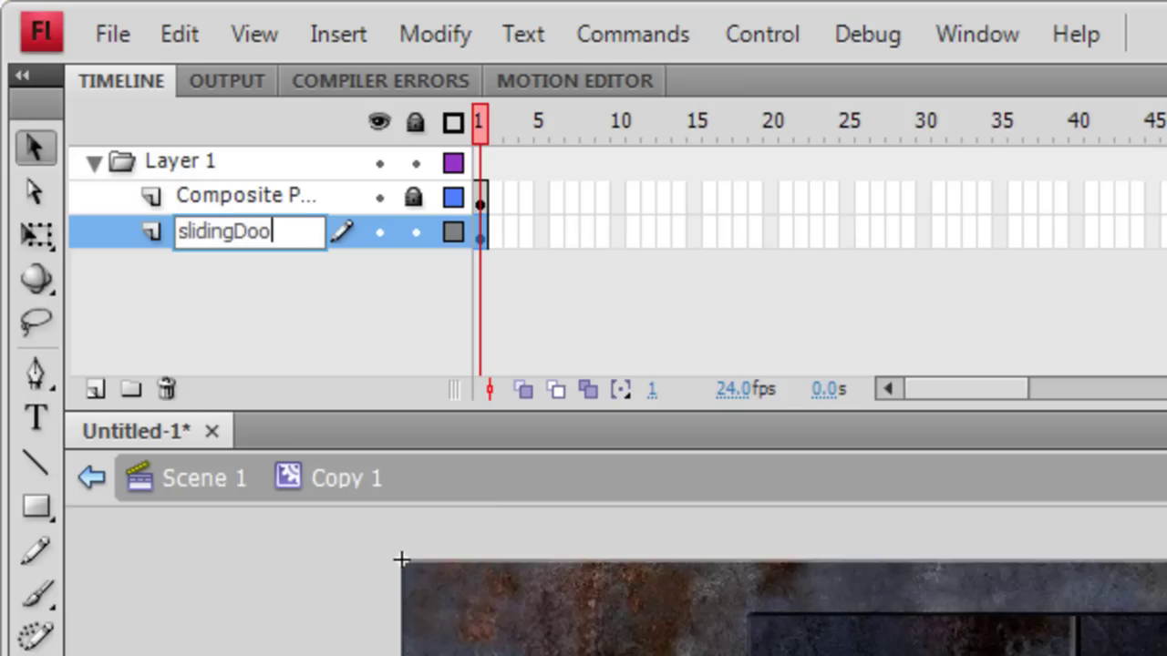
pyautogui.write('rs')
pyautogui.doubleClick(266, 197)
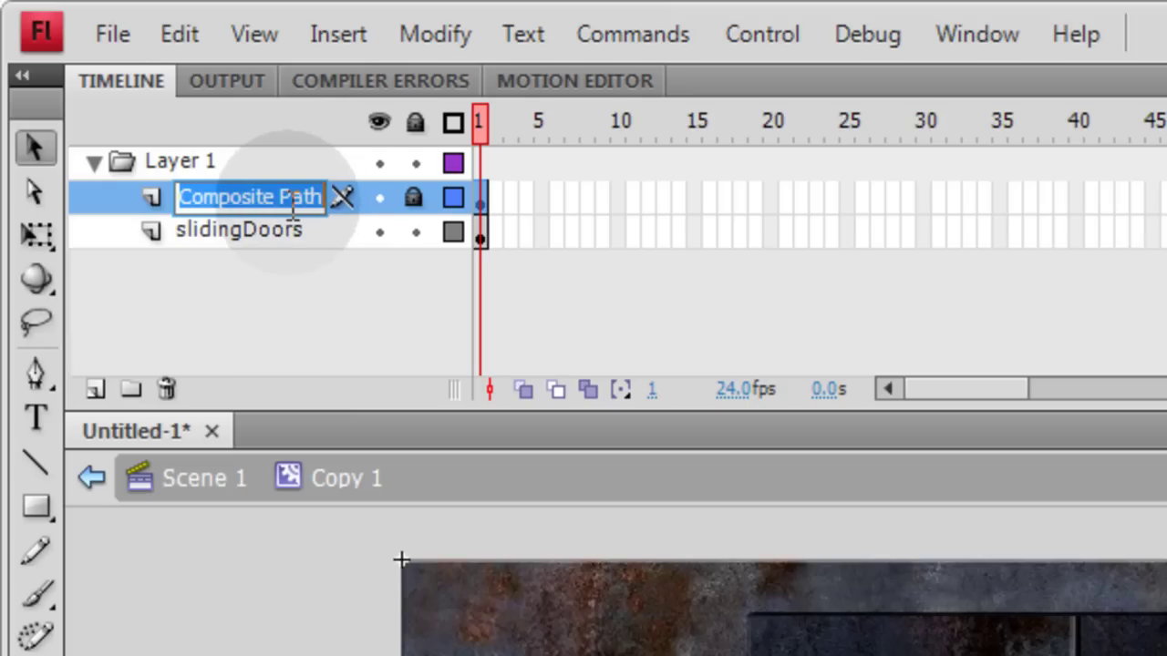
pyautogui.write('Cover')
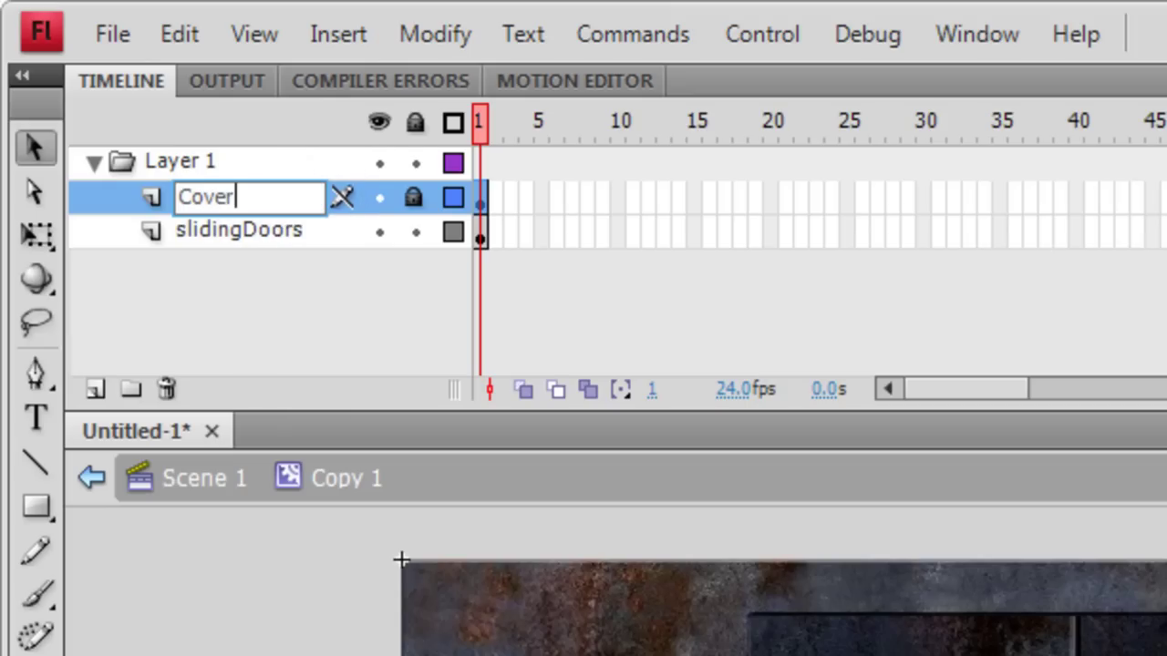
pyautogui.click(256, 320)
# - Add a new top layer and name it Buttons
pyautogui.click(95, 389)
pyautogui.doubleClick(240, 178)
pyautogui.write('Buttons')
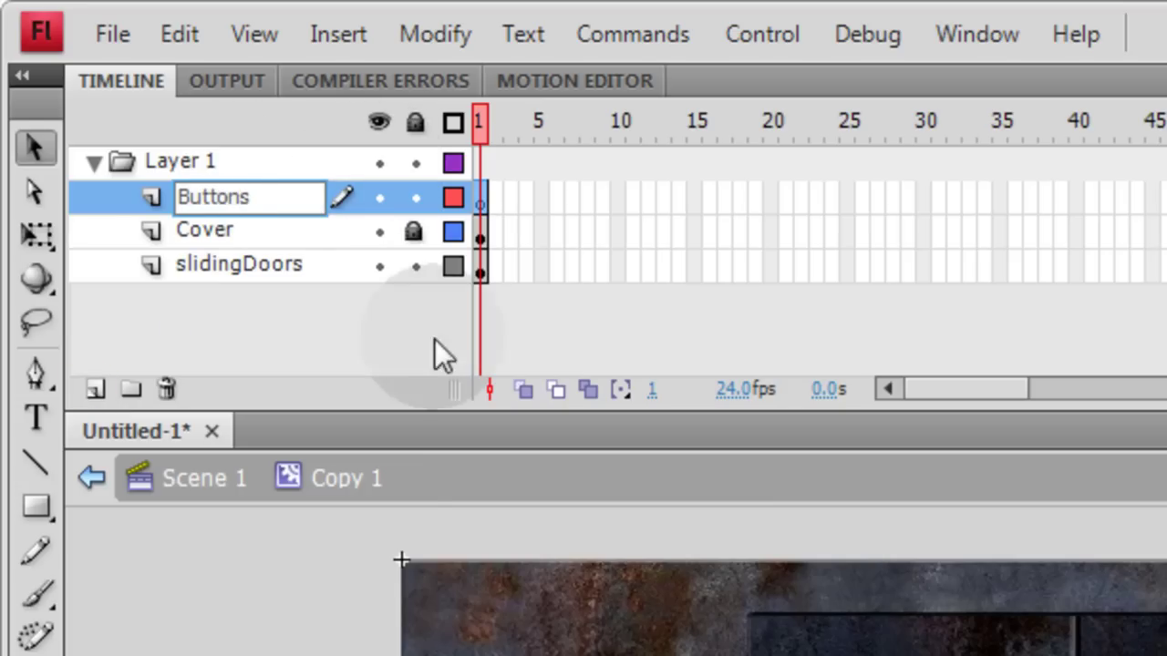
pyautogui.click(222, 643)
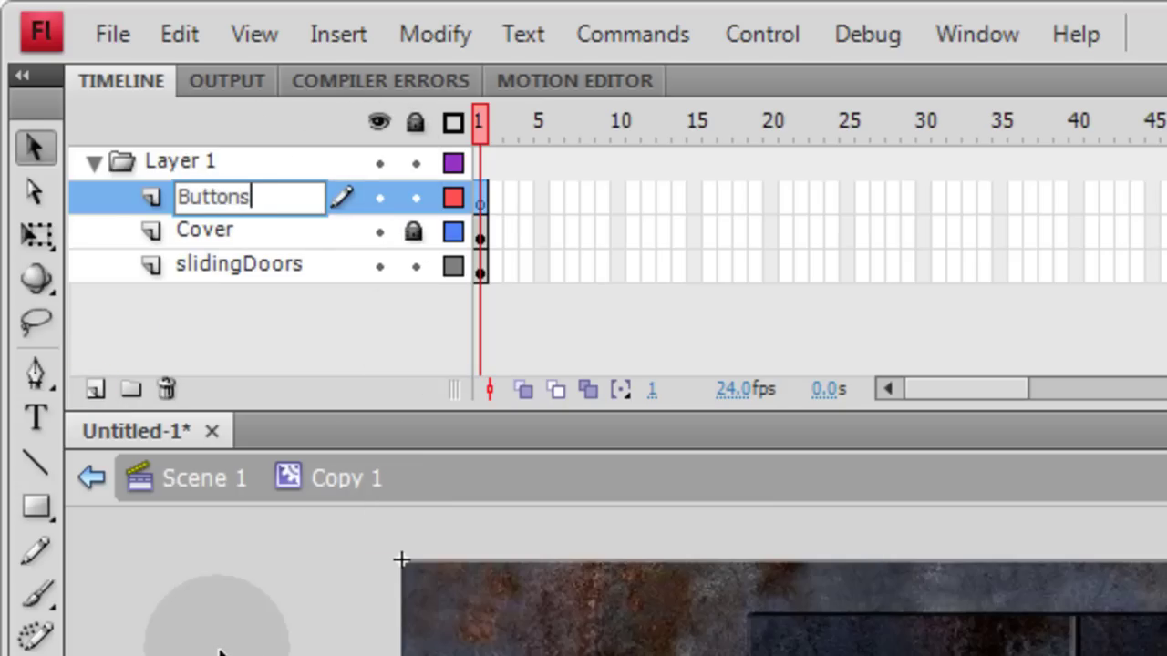
pyautogui.click(224, 586)
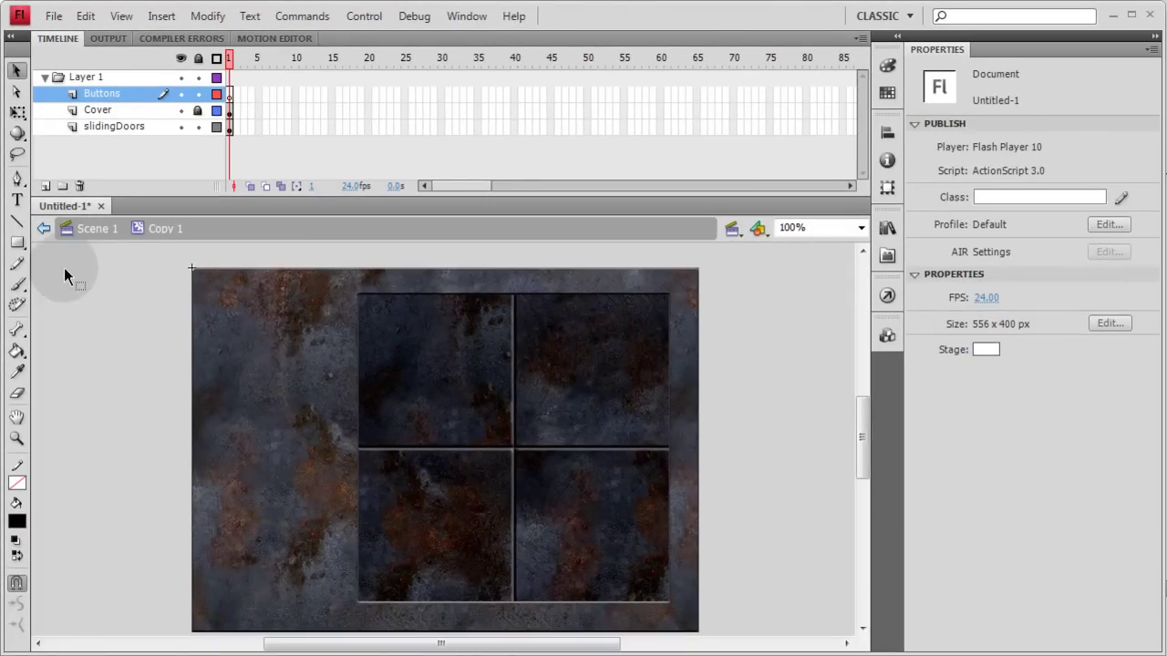
# - Draw a rectangle primitive bar at the stage's top-left corner on the Buttons layer
pyautogui.click(36, 506)
pyautogui.click(19, 244)
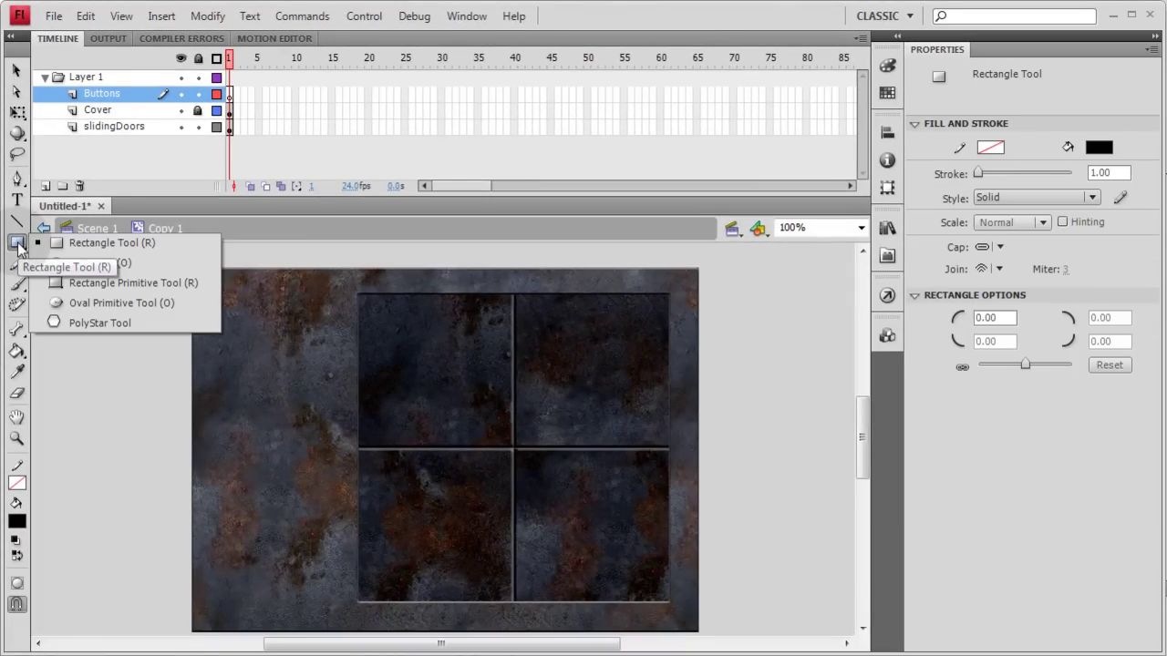
pyautogui.click(98, 283)
pyautogui.moveTo(209, 296); pyautogui.dragTo(341, 325)
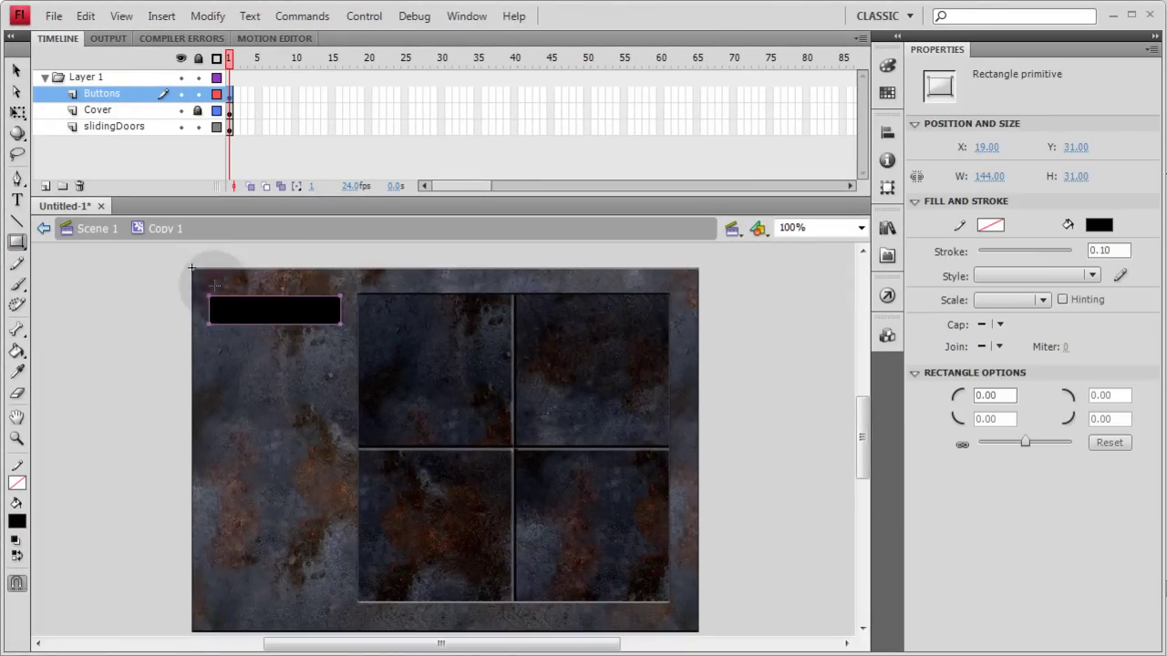
pyautogui.click(18, 72)
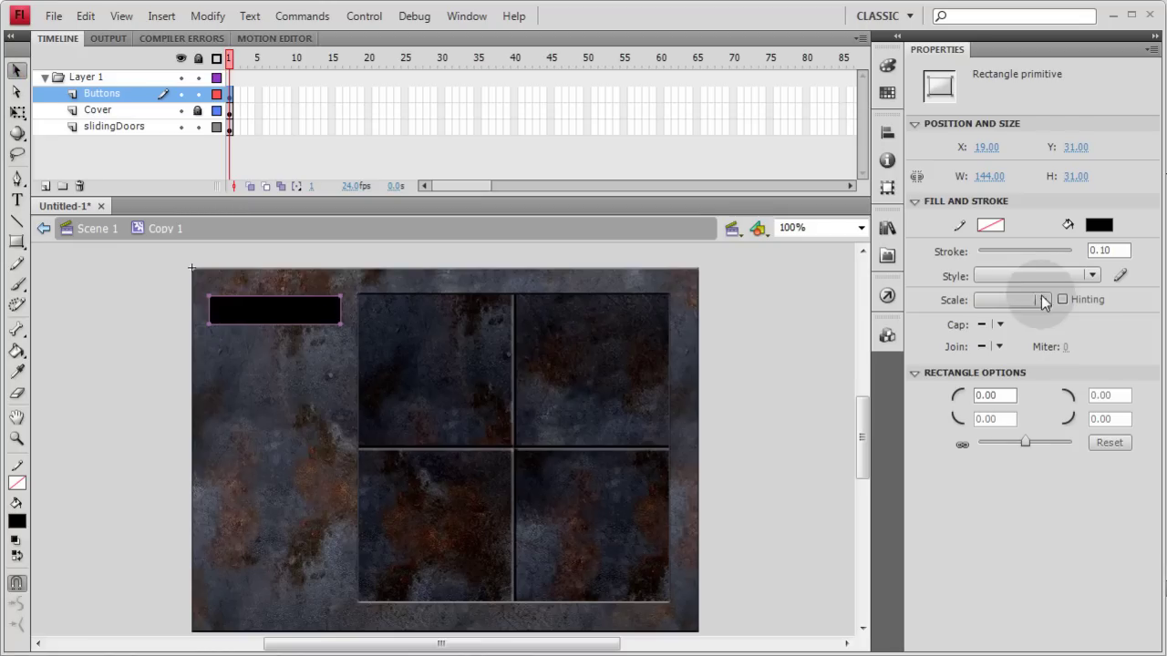
# - Fill the bar with a black-to-white gradient rotated to run vertically
pyautogui.click(1099, 224)
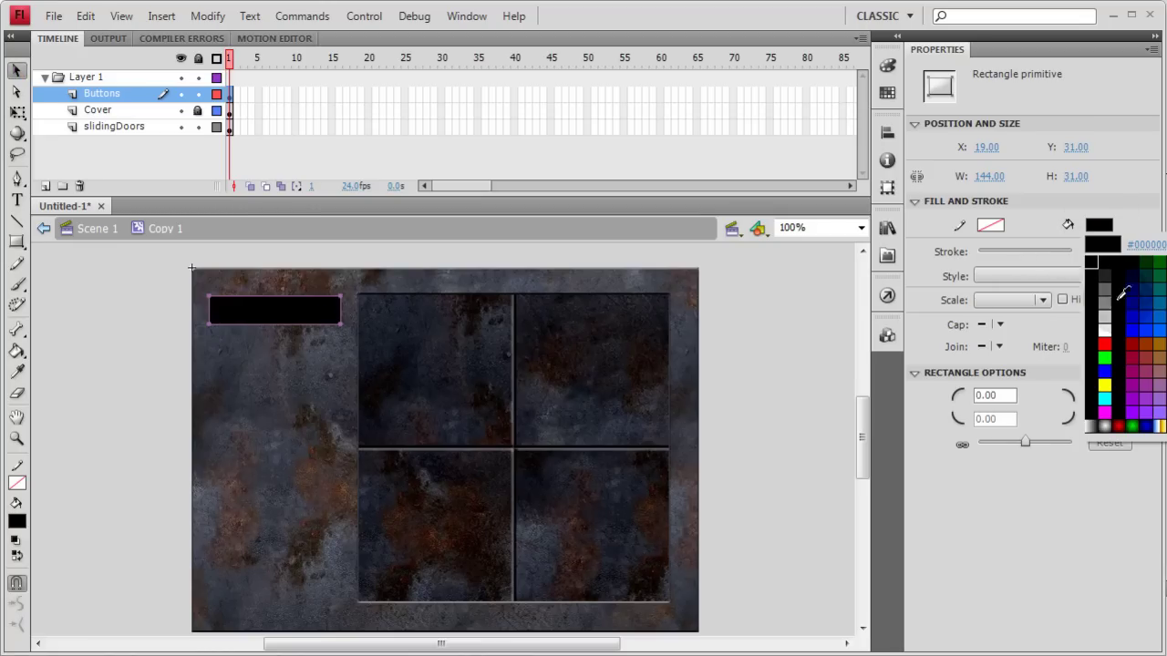
pyautogui.click(1092, 426)
pyautogui.moveTo(17, 111); pyautogui.dragTo(19, 112)
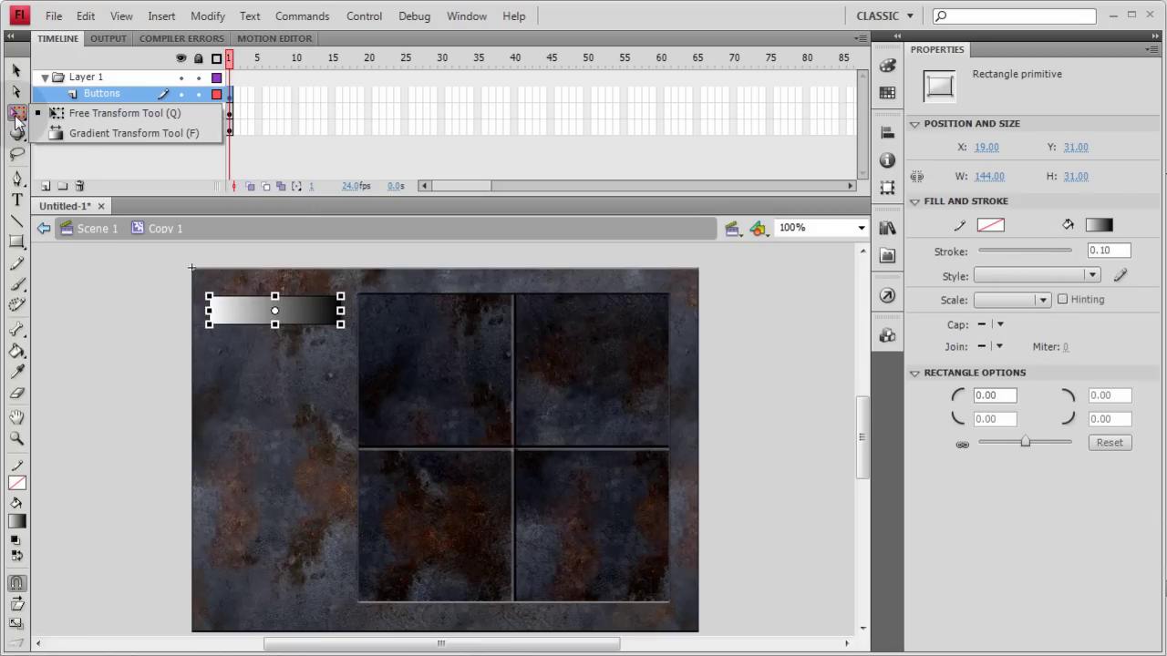
pyautogui.click(86, 133)
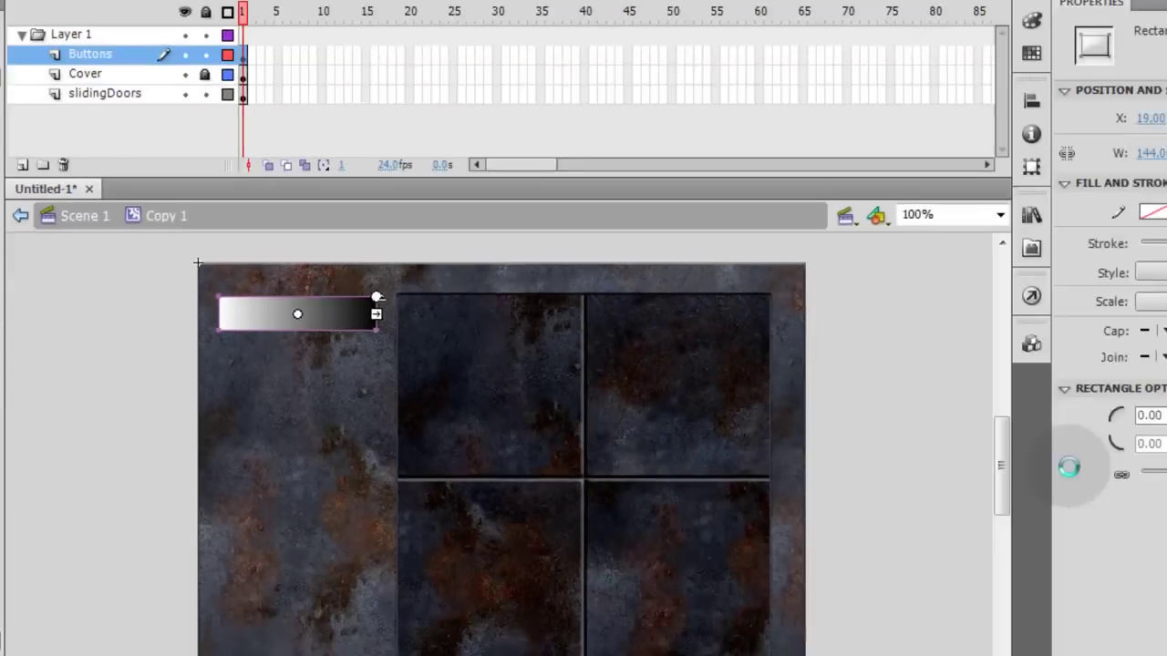
pyautogui.moveTo(683, 295); pyautogui.dragTo(543, 522)
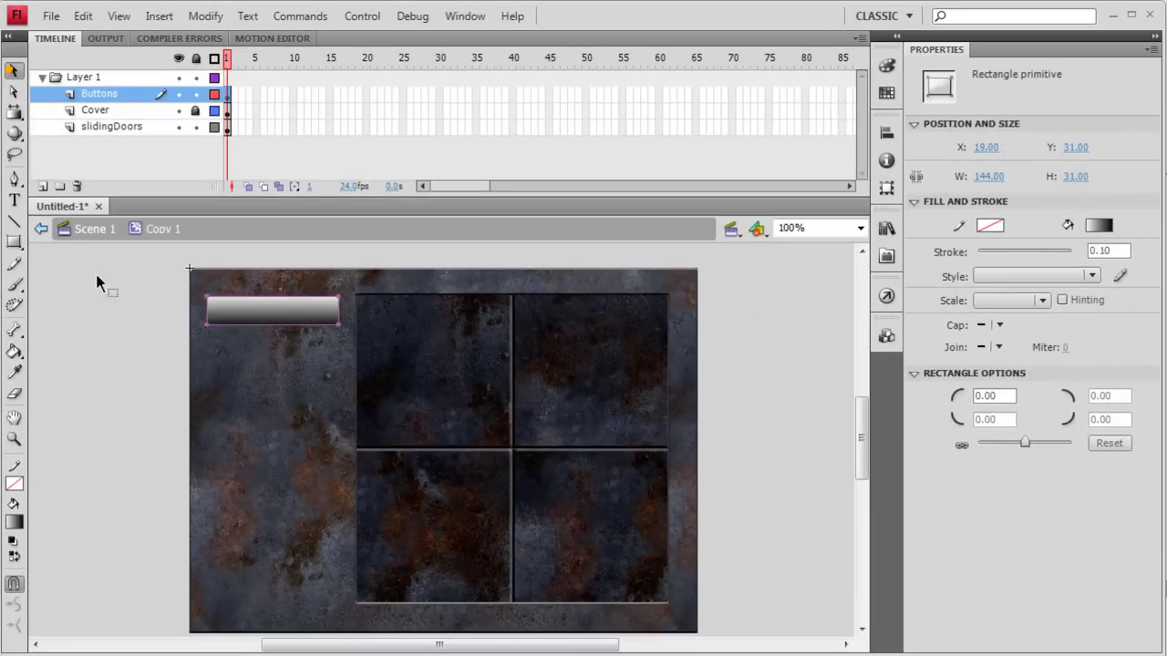
pyautogui.click(34, 337)
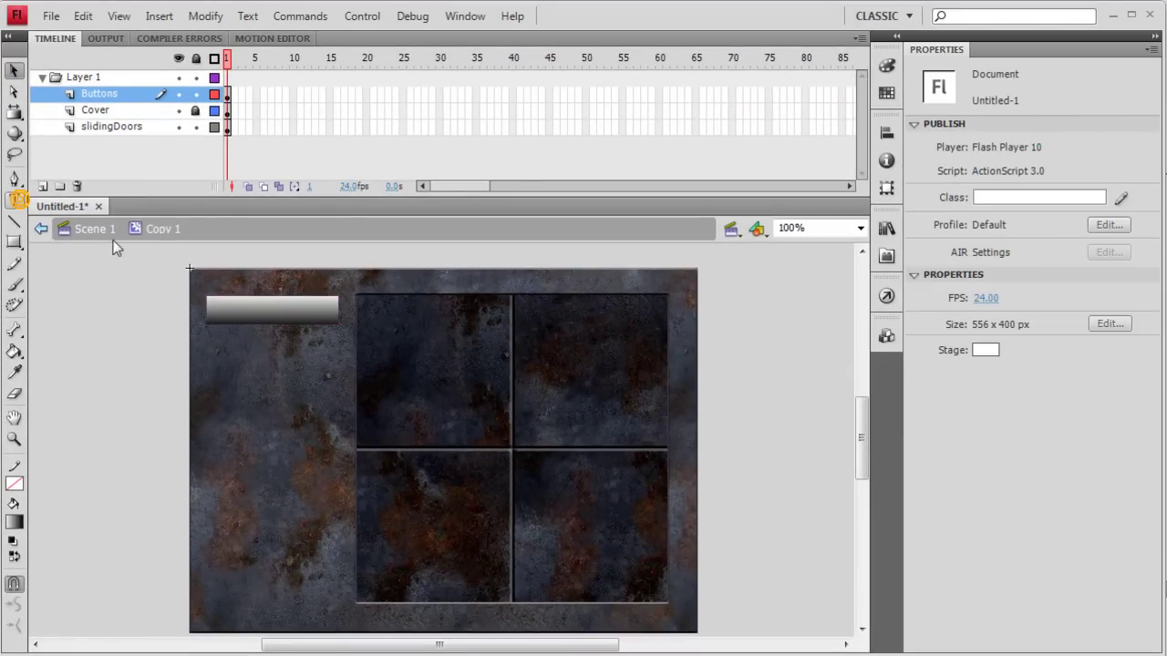
# - Set the Section 1 label to Static Text and lower the gradient's dark stop opacity
pyautogui.click(1123, 96)
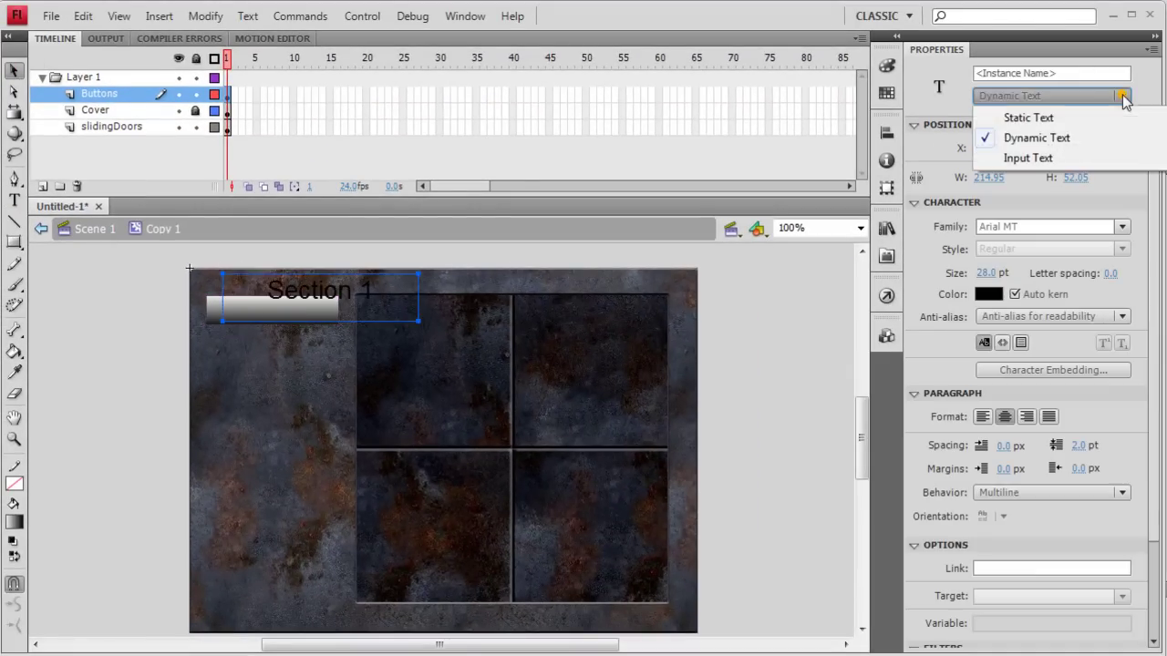
pyautogui.click(1032, 118)
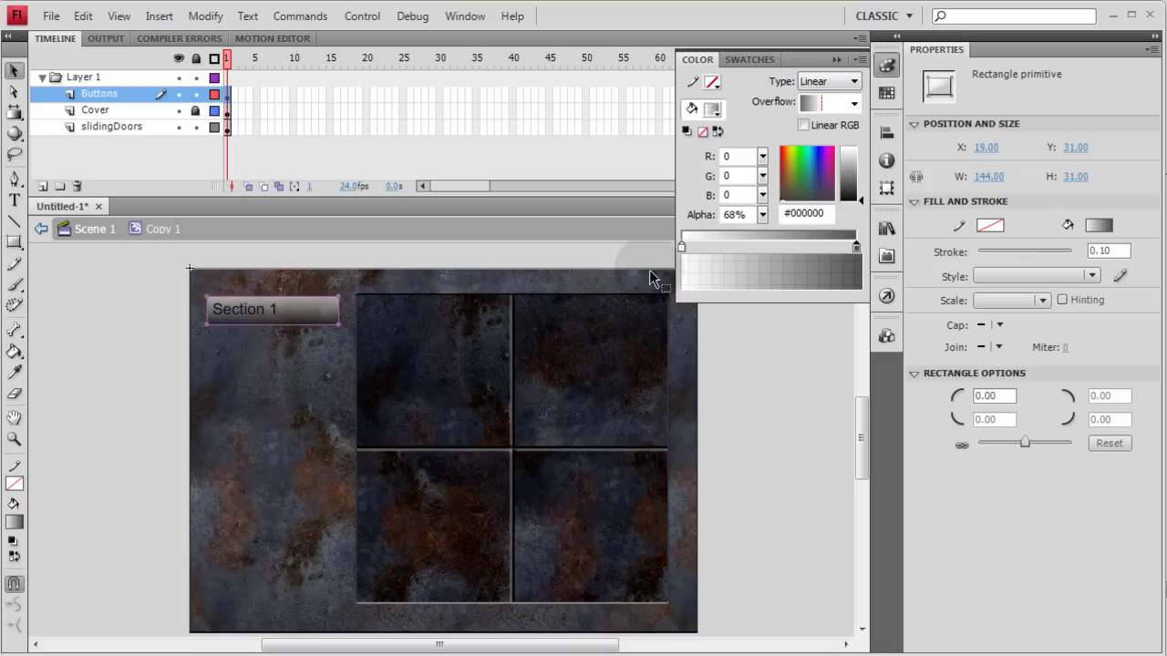
pyautogui.click(857, 248)
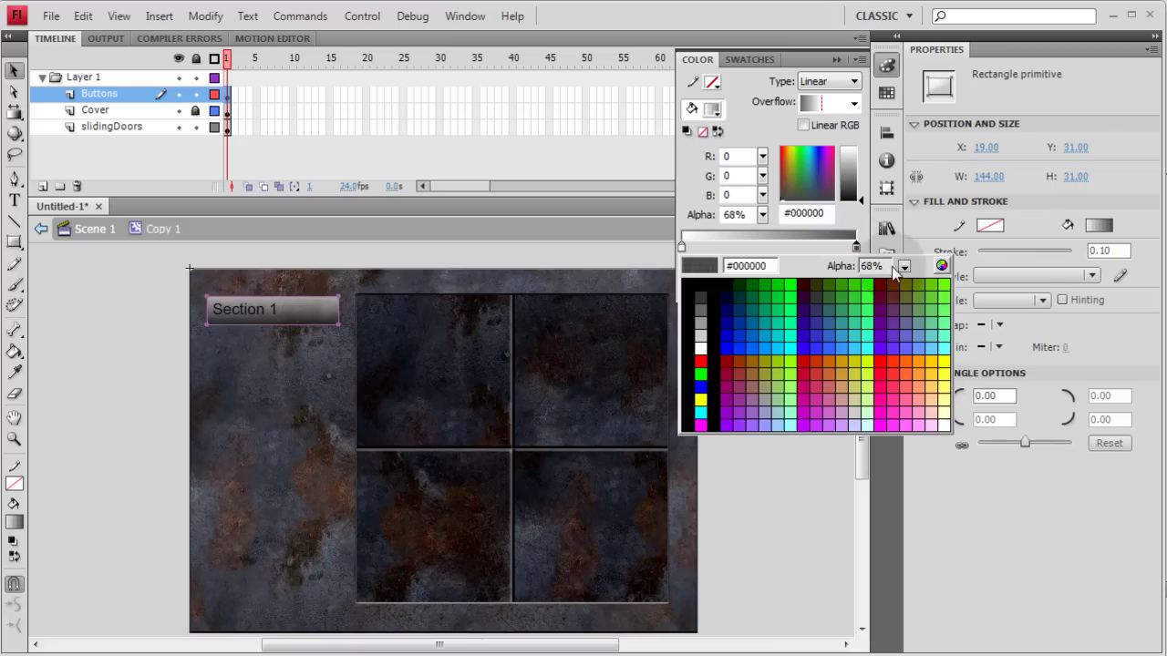
pyautogui.moveTo(906, 273); pyautogui.dragTo(907, 271)
# - Convert the Section 1 bar into a Button symbol
pyautogui.rightClick(235, 316)
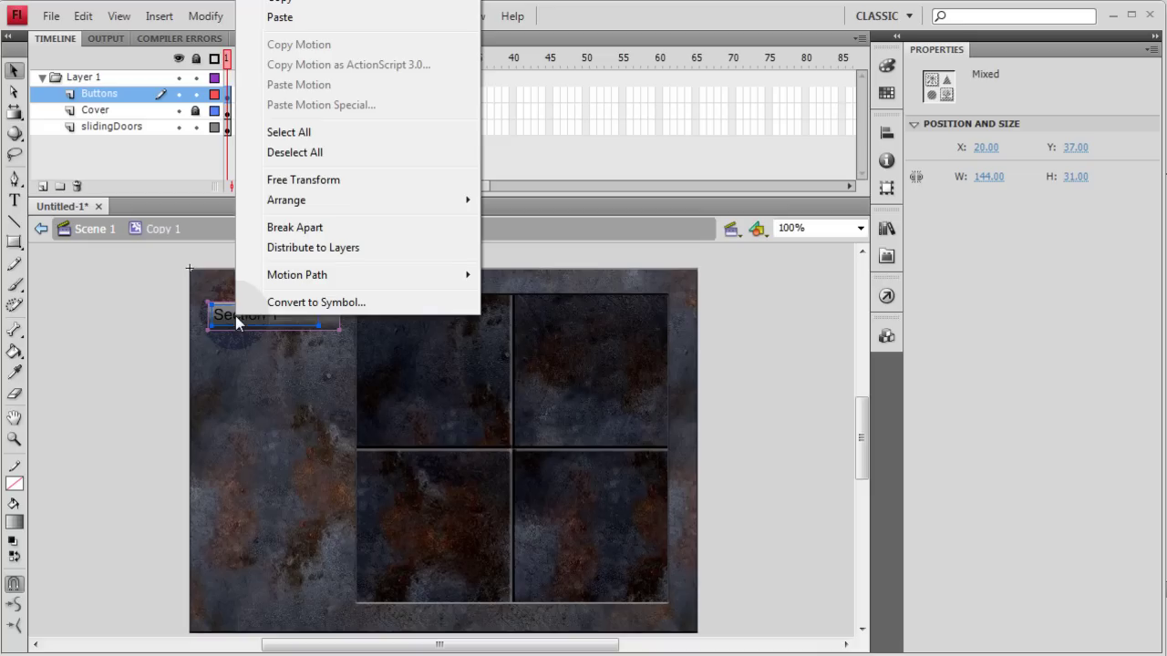
pyautogui.click(307, 302)
pyautogui.click(624, 136)
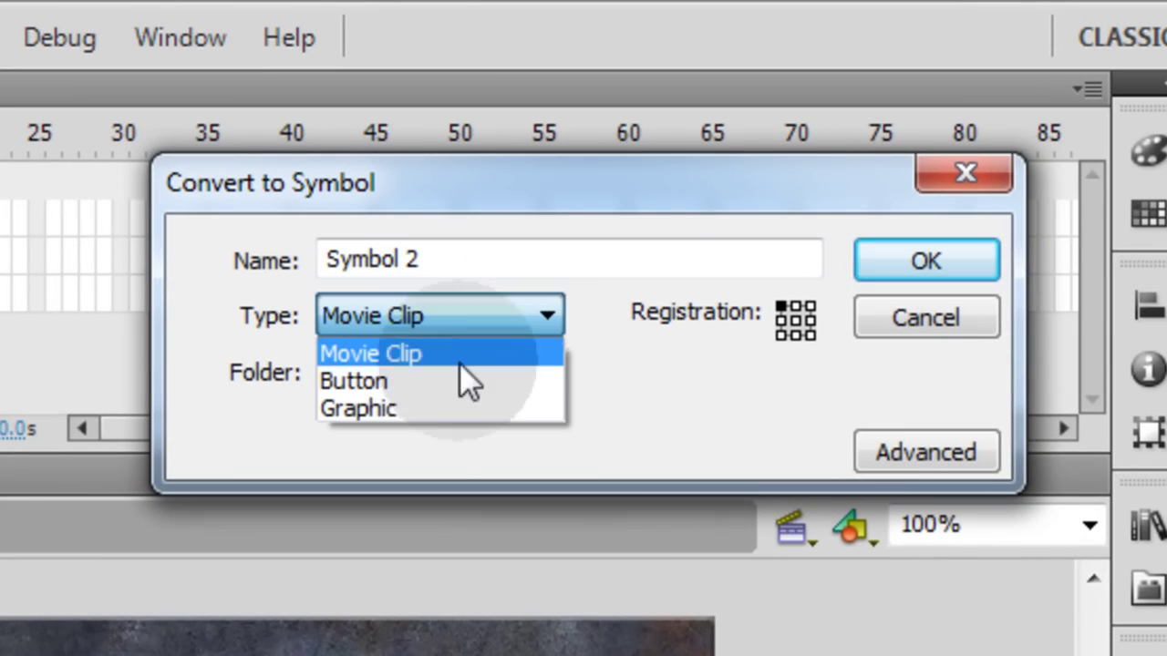
pyautogui.click(419, 383)
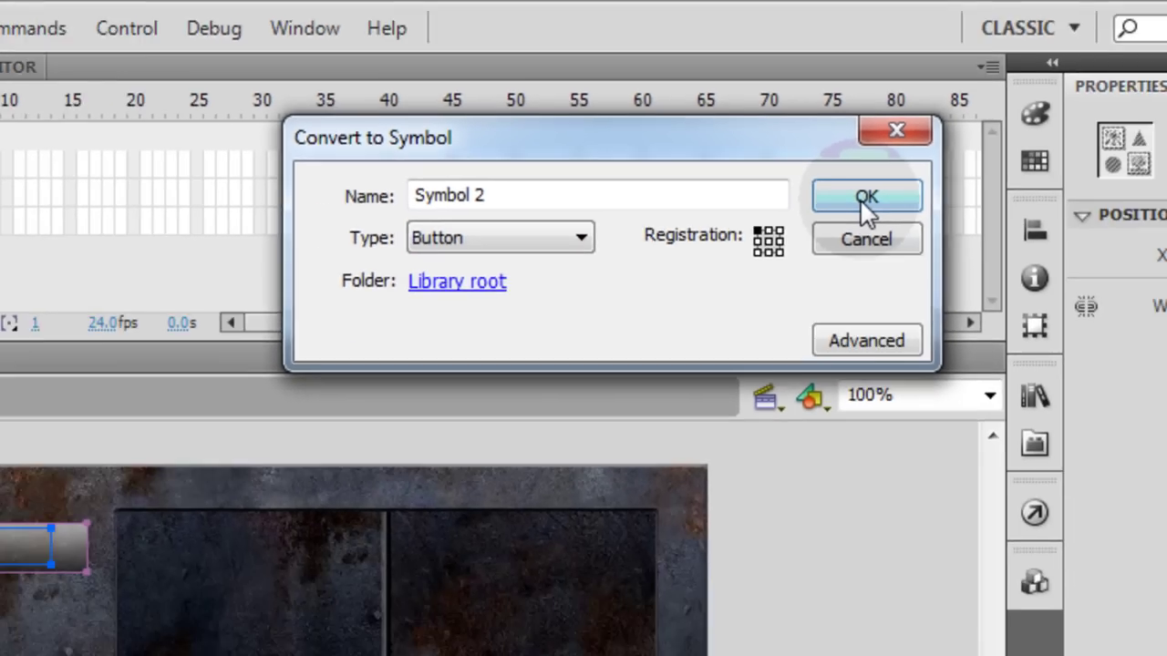
pyautogui.click(861, 200)
# - Inside the button, add keyframes for the Over and Down states
pyautogui.doubleClick(264, 321)
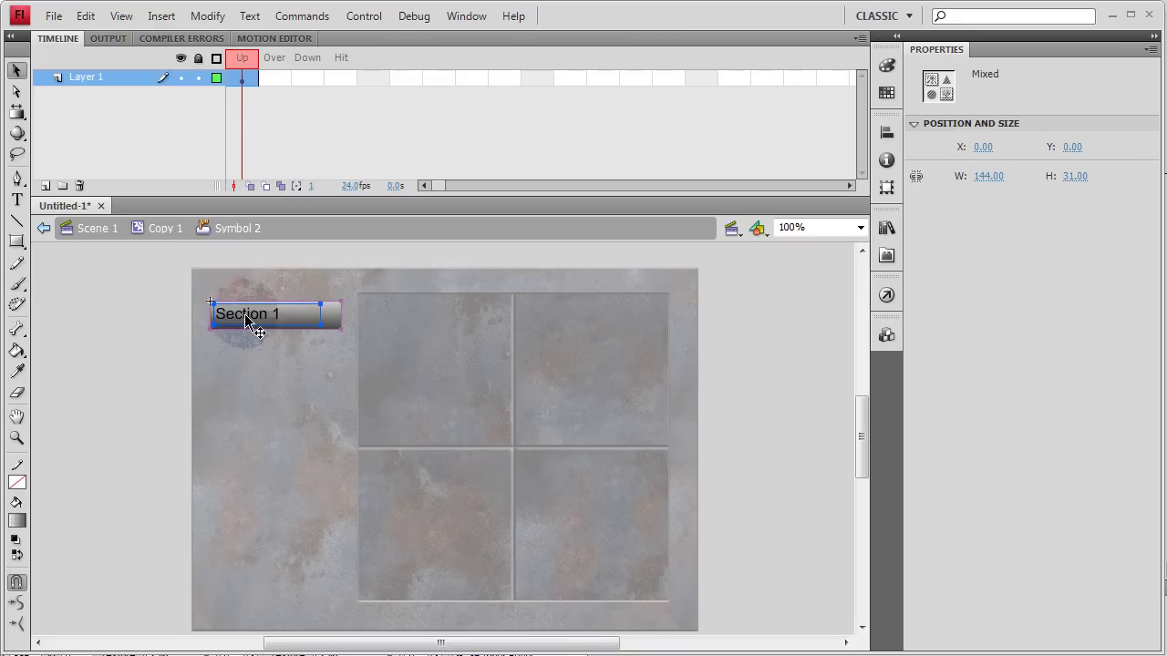
pyautogui.click(281, 83)
pyautogui.press('F6')
pyautogui.click(307, 81)
pyautogui.press('F6')
# - Change the Over state's gradient stop to light grey #CCCCCC, then exit to the main timeline
pyautogui.click(138, 356)
pyautogui.press(',')
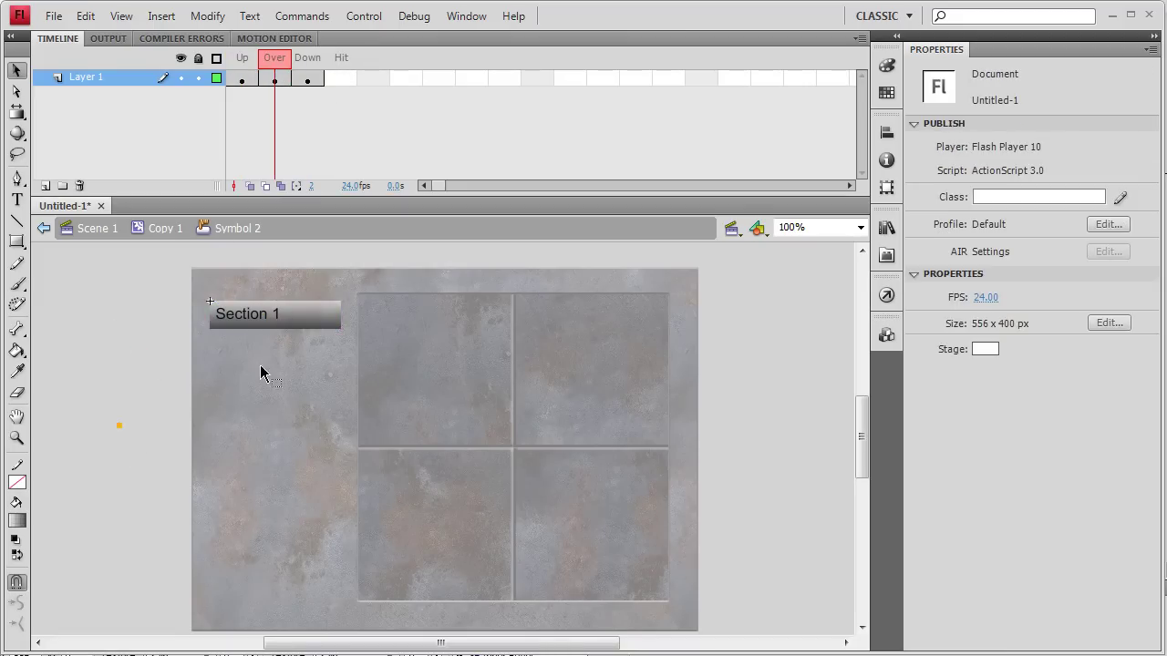
pyautogui.click(329, 308)
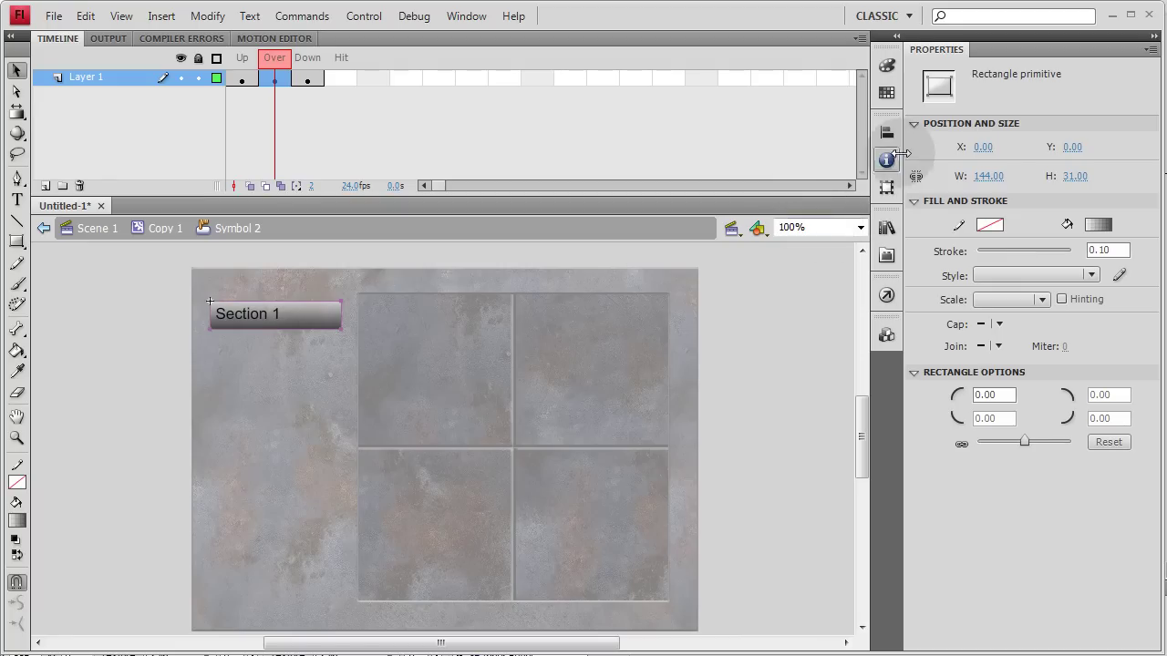
pyautogui.click(887, 67)
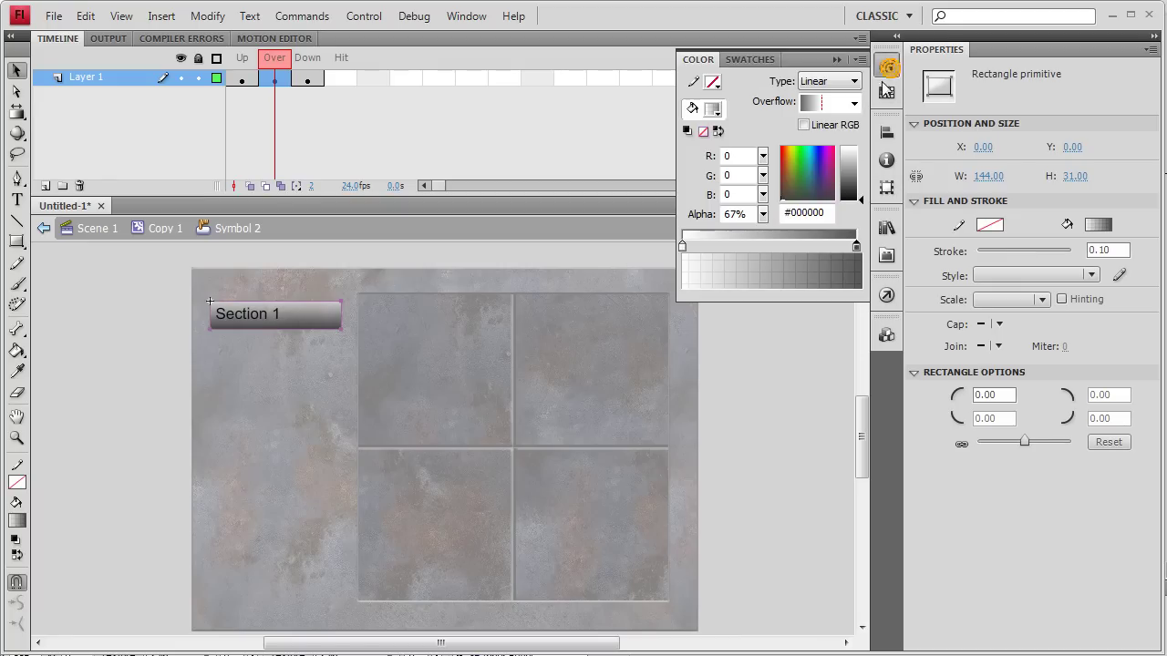
pyautogui.doubleClick(857, 245)
pyautogui.moveTo(904, 265); pyautogui.dragTo(907, 298)
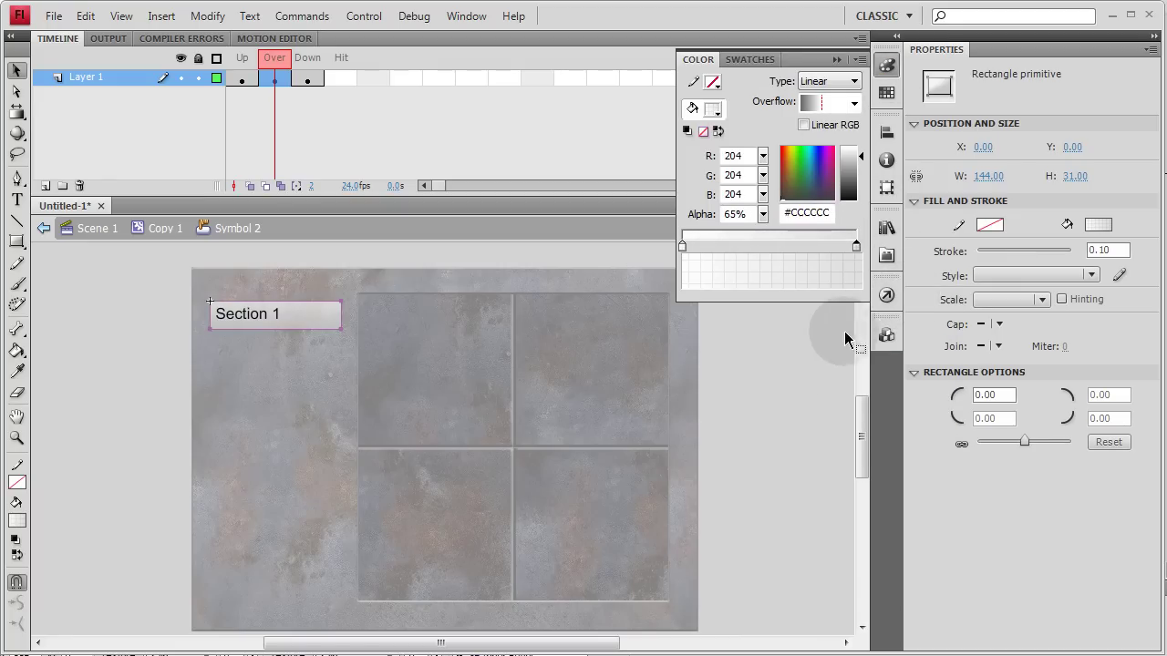
pyautogui.click(779, 388)
pyautogui.doubleClick(779, 387)
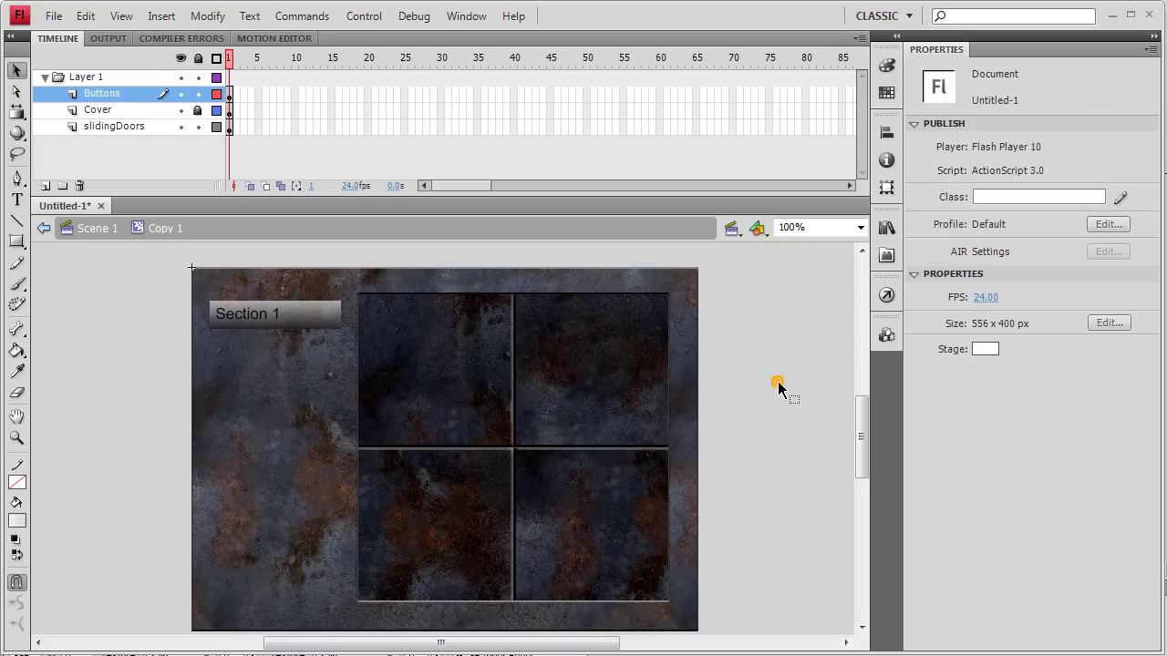
# - Duplicate button Symbol 2 in the Library as Symbol 2 copy
pyautogui.click(274, 313)
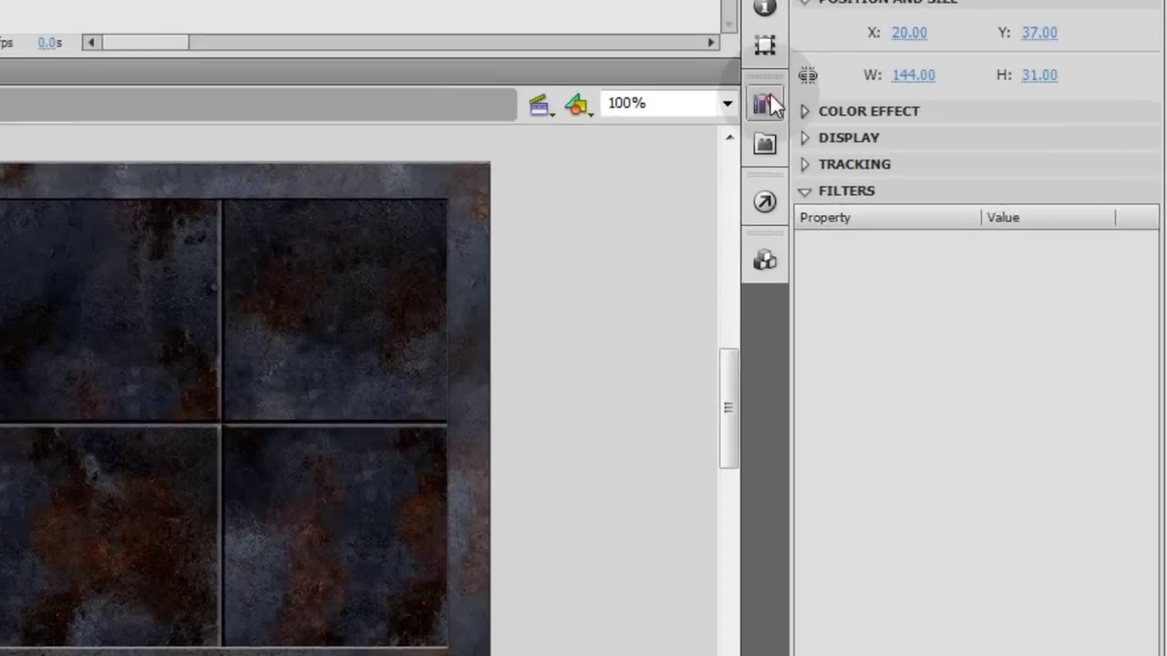
pyautogui.click(764, 102)
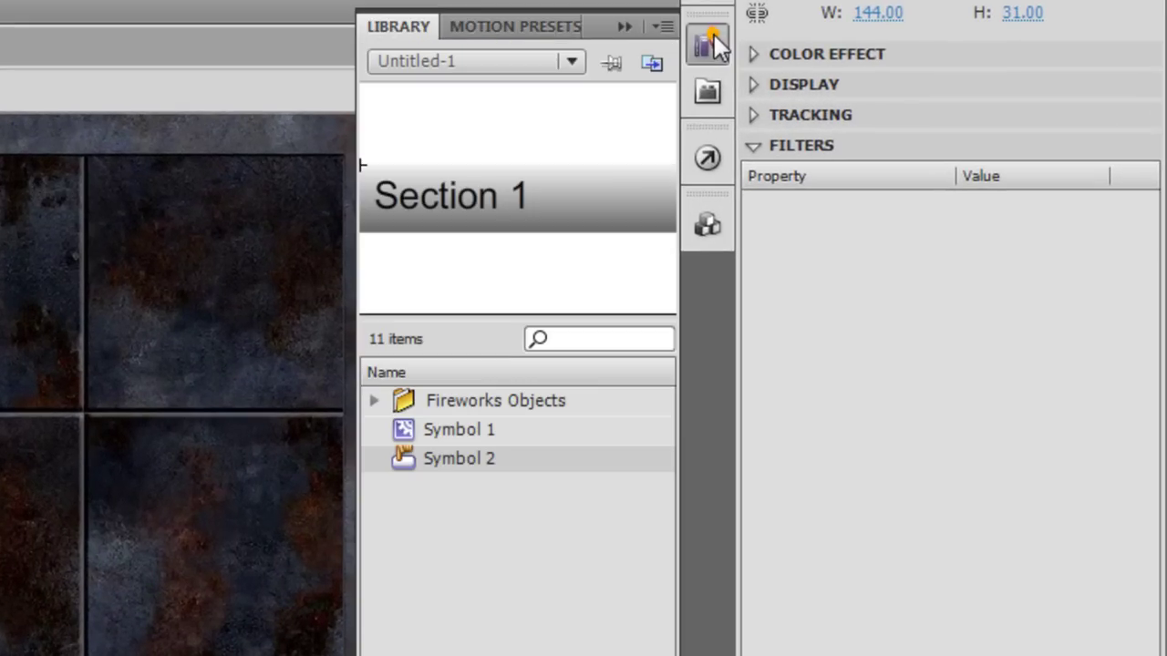
pyautogui.rightClick(469, 461)
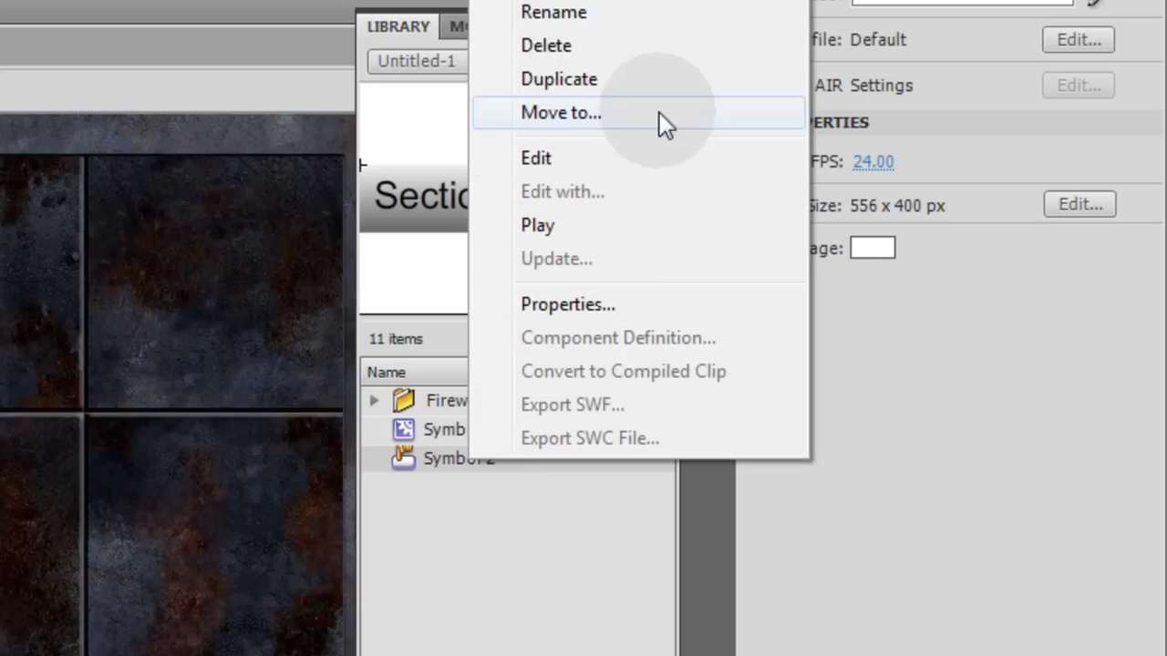
pyautogui.click(612, 89)
pyautogui.click(452, 166)
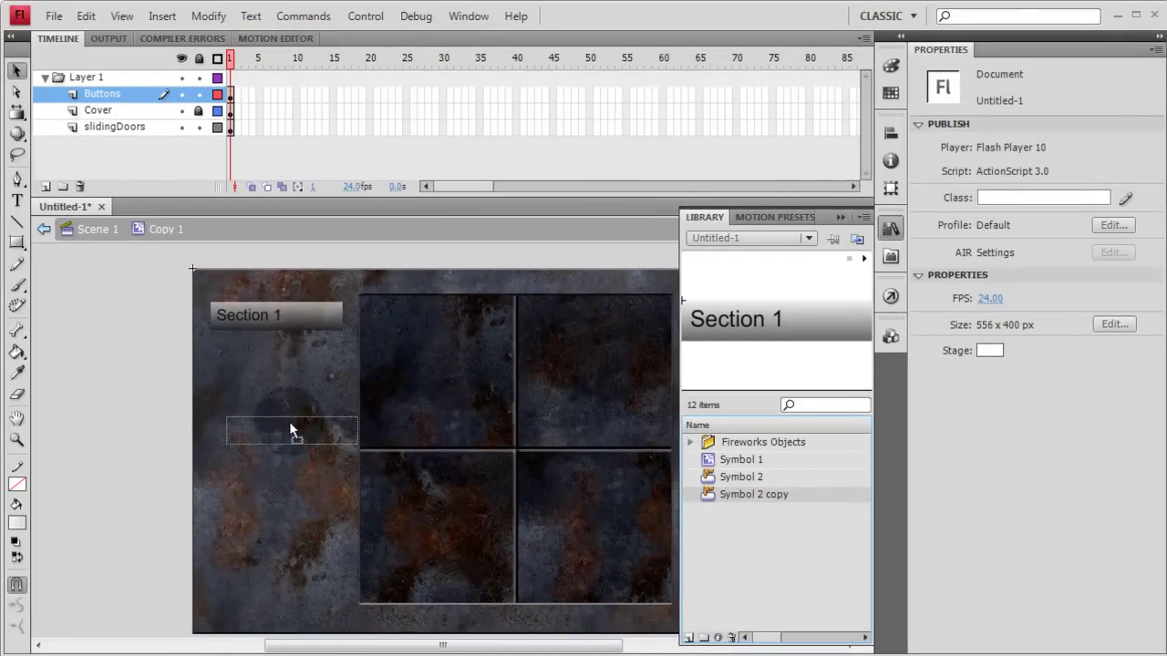
# - Edit the second button's label below Section 1 to read Section 2
pyautogui.click(279, 354)
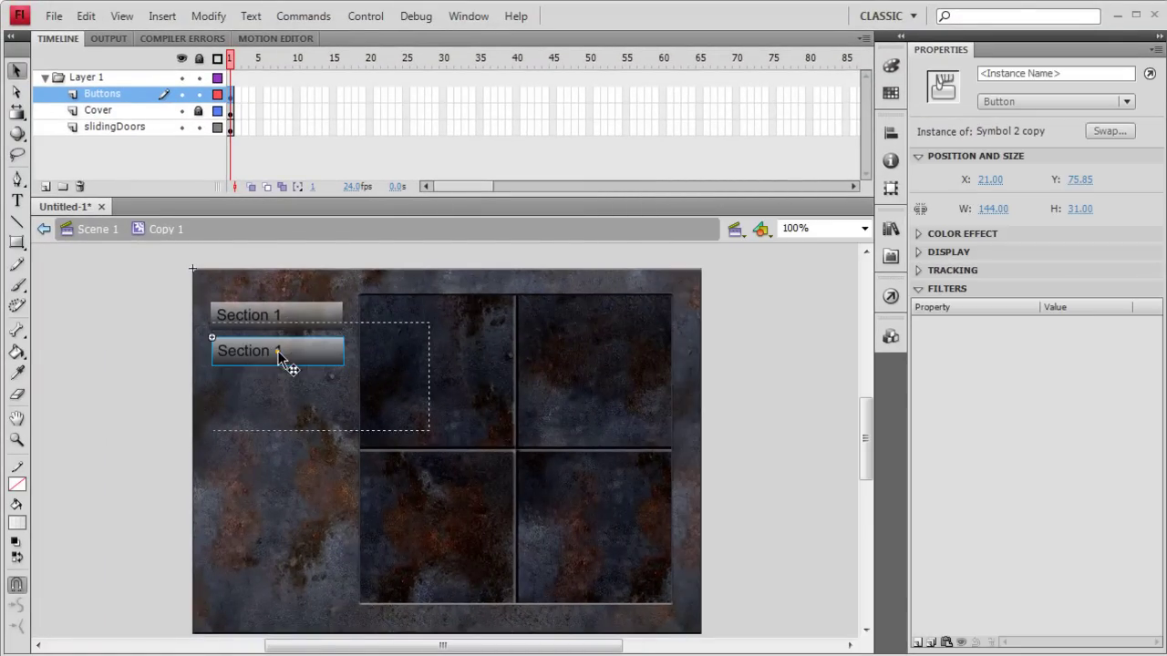
pyautogui.doubleClick(279, 354)
pyautogui.doubleClick(280, 354)
pyautogui.click(278, 354)
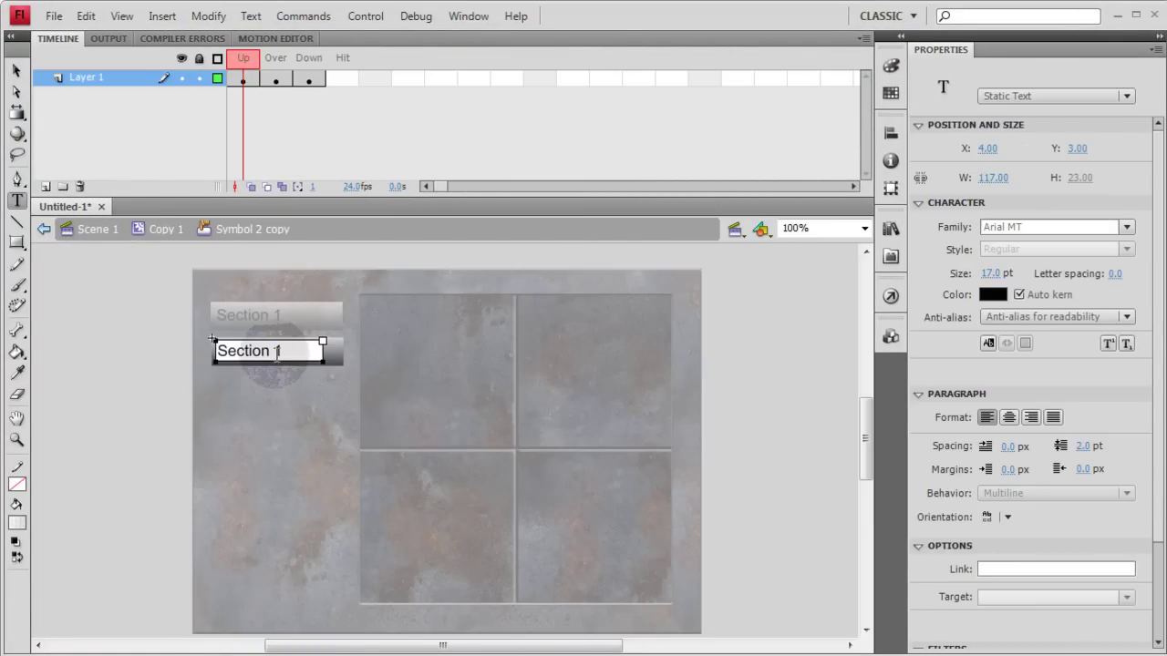
pyautogui.doubleClick(775, 411)
# - Duplicate the button again as Symbol 2 copy 2 and place it below Section 2
pyautogui.click(891, 228)
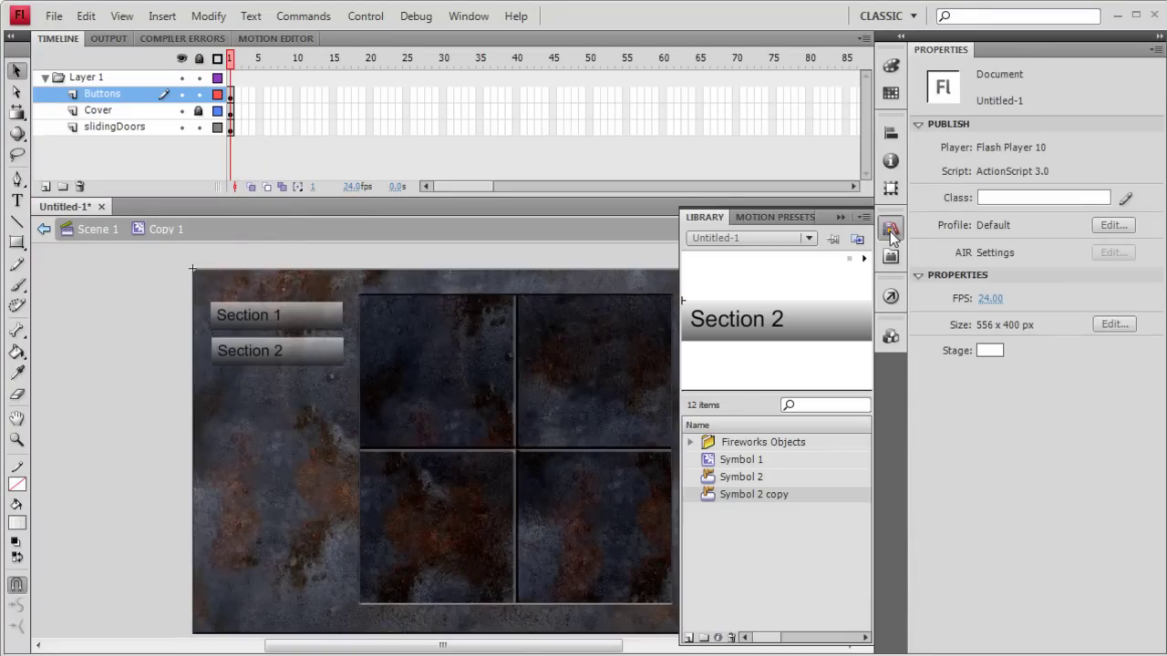
pyautogui.rightClick(753, 495)
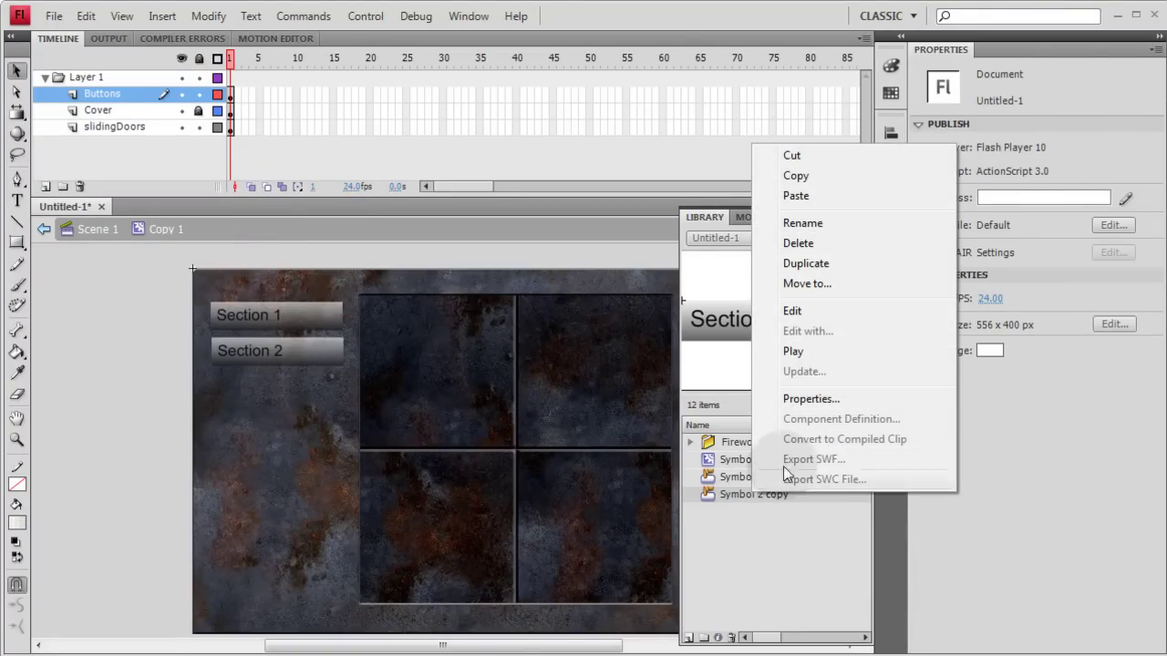
pyautogui.click(818, 266)
pyautogui.click(749, 304)
pyautogui.moveTo(338, 441); pyautogui.dragTo(277, 389)
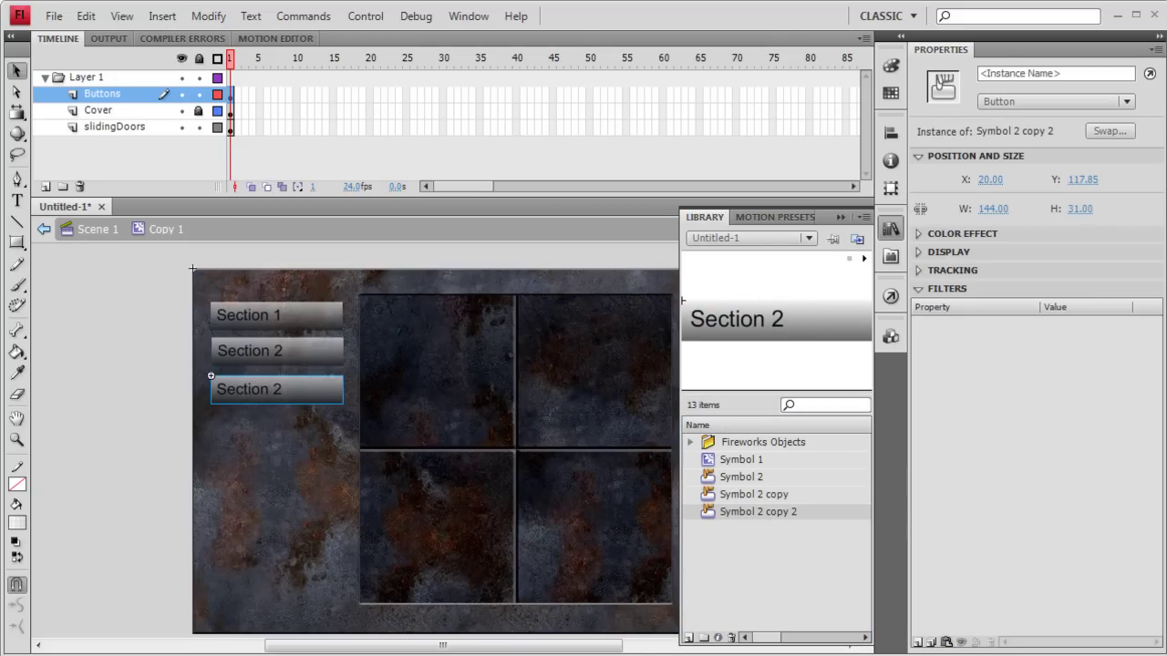
pyautogui.click(792, 474)
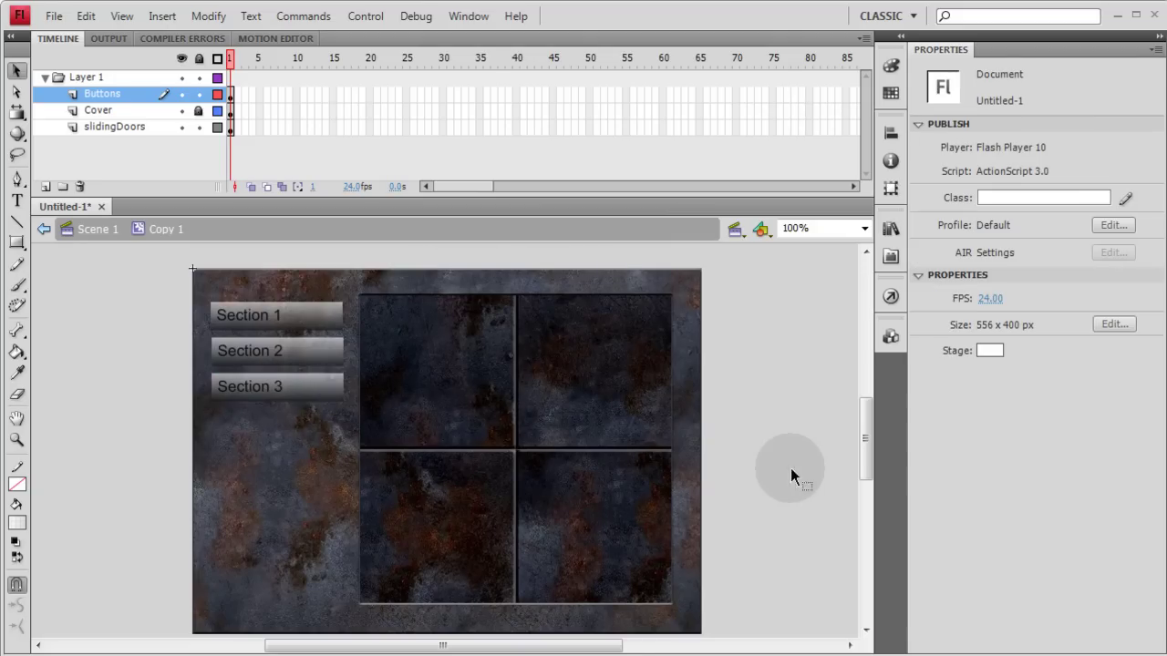
pyautogui.hotkey('ctrl', 'Return')
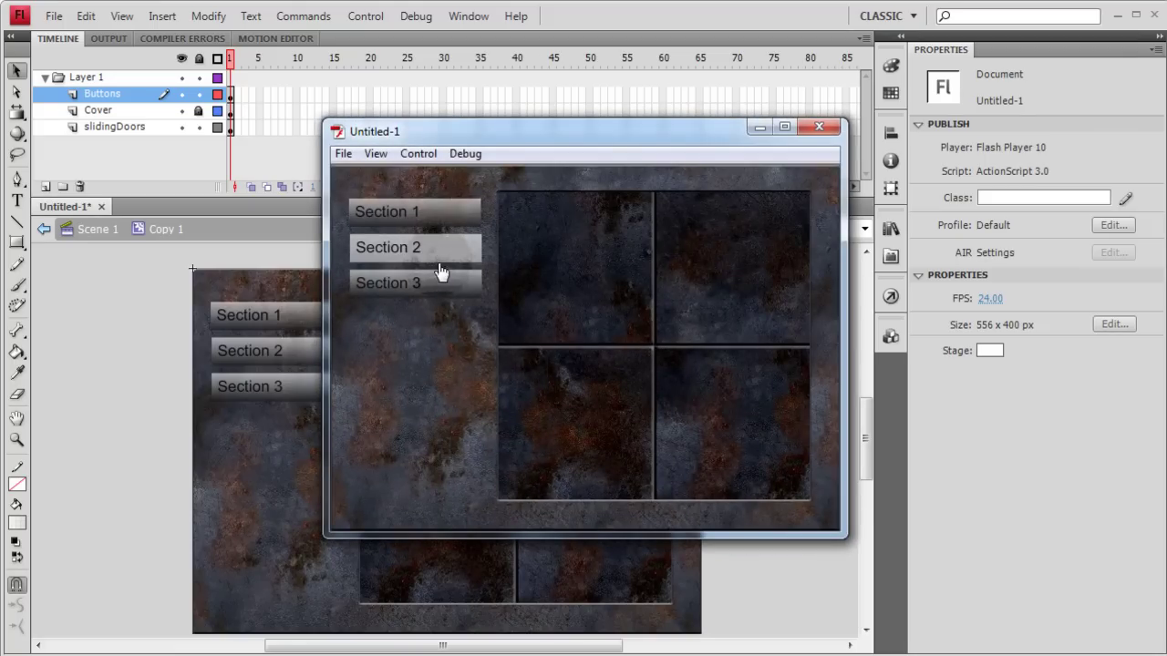
pyautogui.click(440, 283)
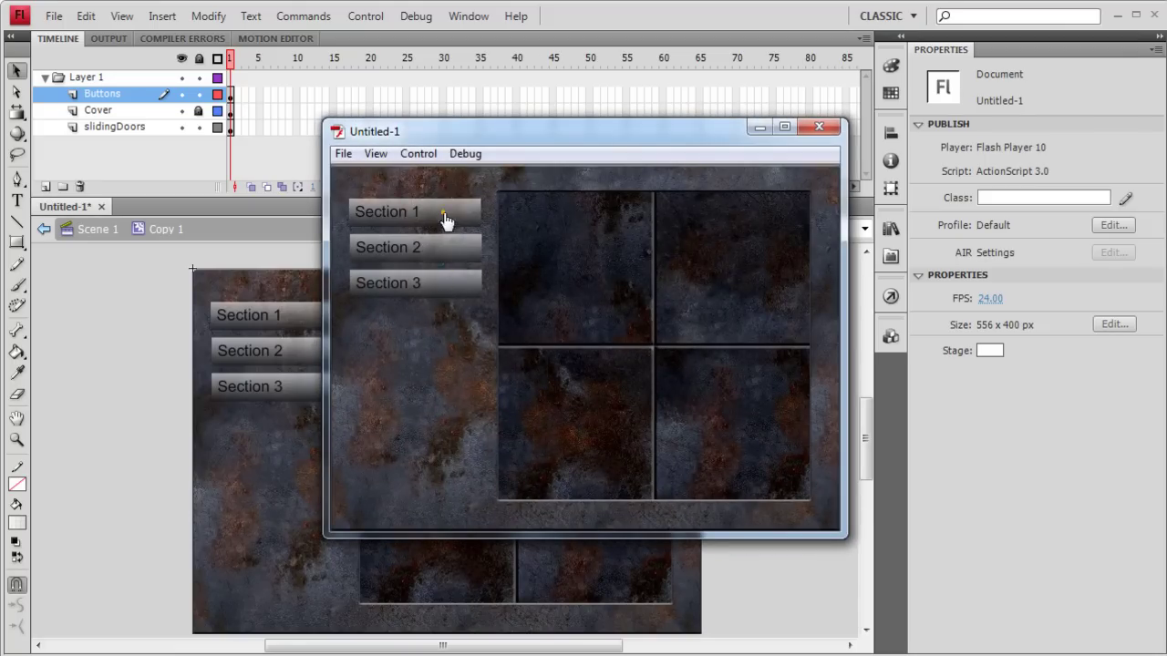
pyautogui.click(820, 127)
pyautogui.click(125, 96)
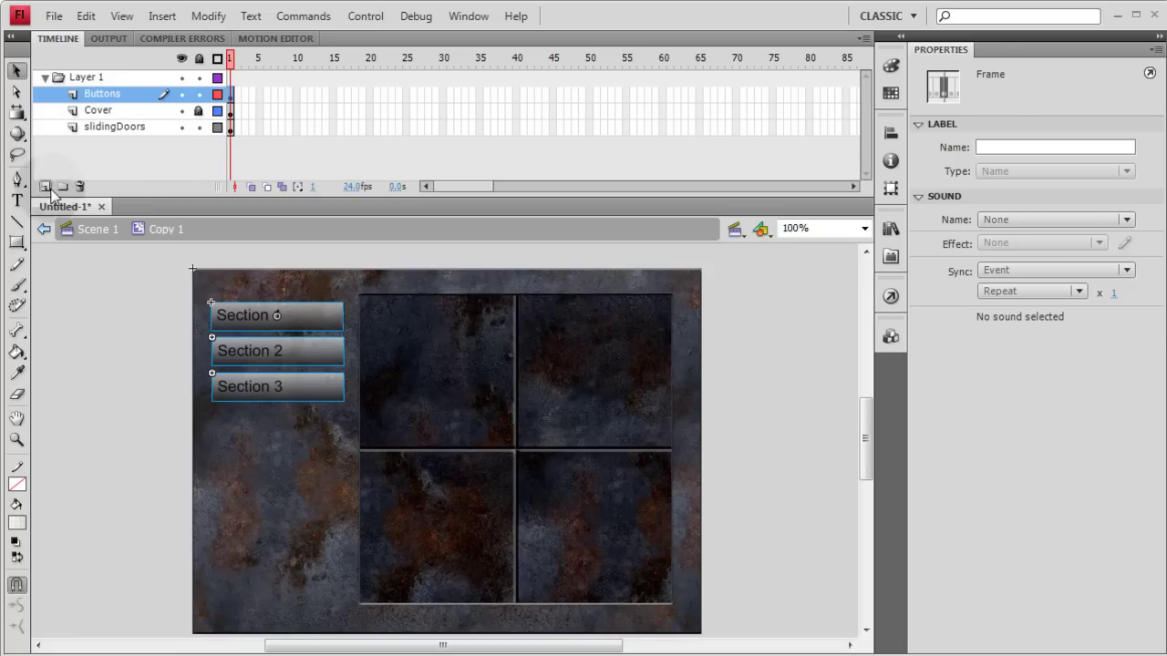
# - Add a new layer above Buttons and name it AS3
pyautogui.click(45, 186)
pyautogui.doubleClick(104, 95)
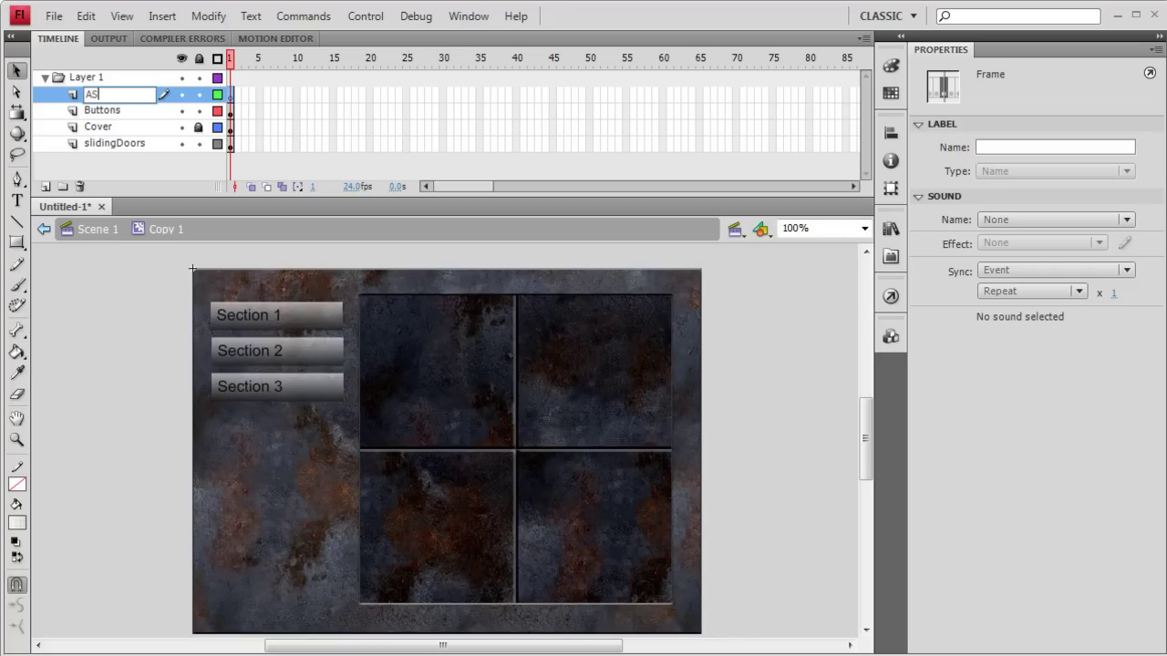
pyautogui.write('AS3')
pyautogui.click(110, 326)
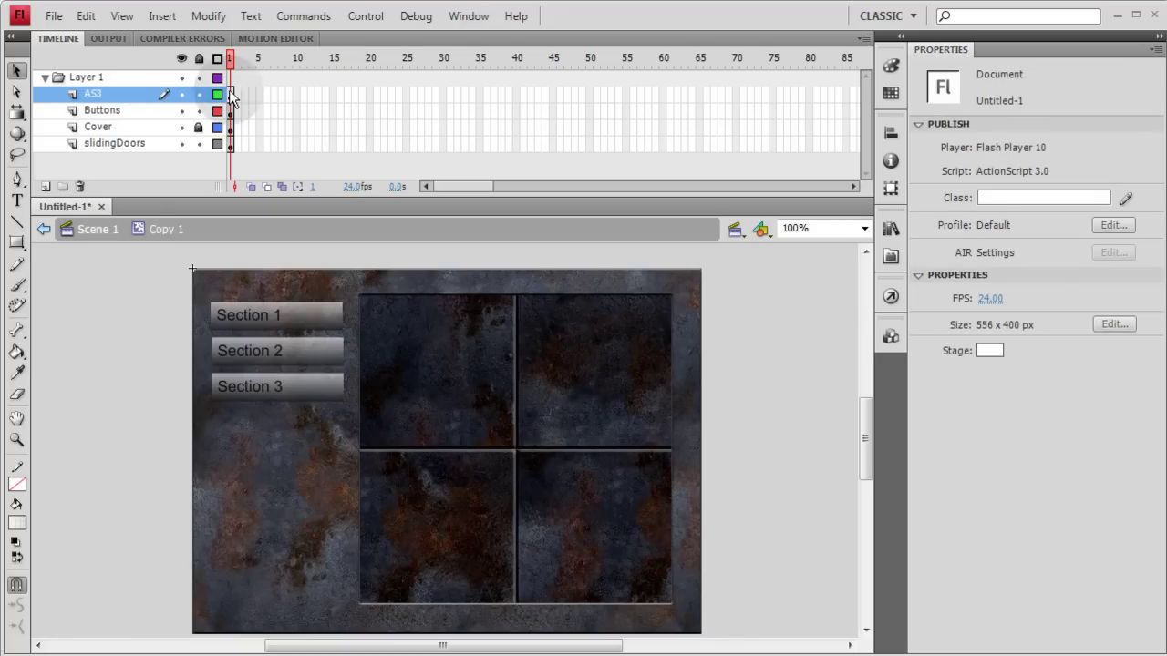
# - Open the Actions panel for frame 1 of the AS3 layer, then close it and deselect
pyautogui.click(229, 91)
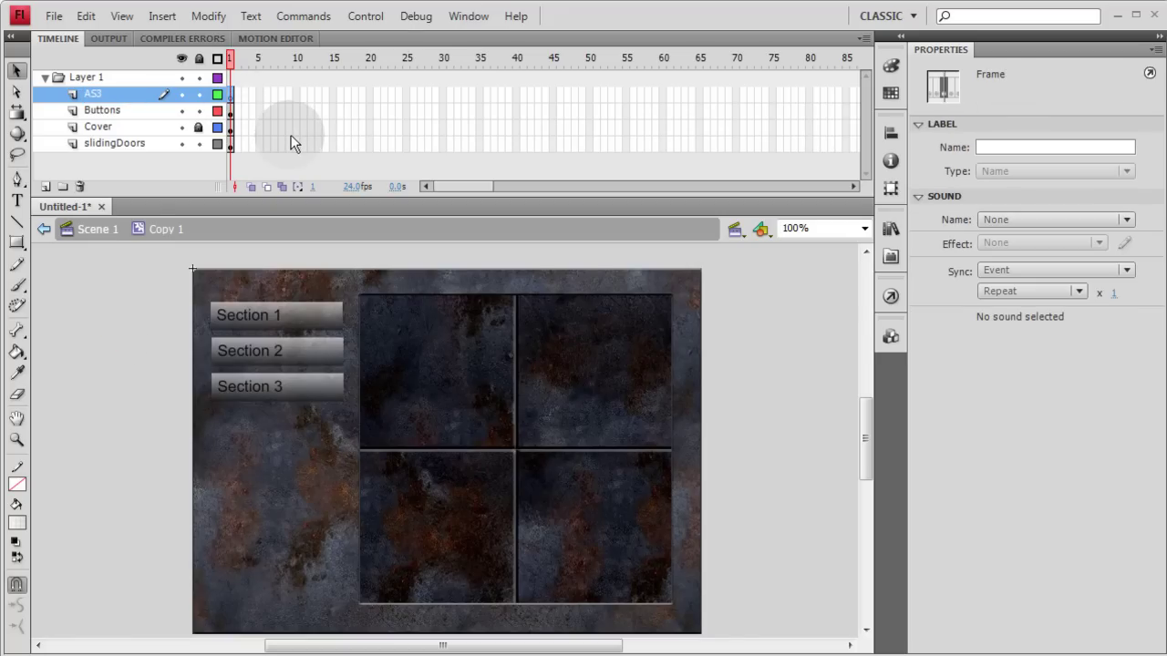
pyautogui.press('F9')
pyautogui.press('F9')
pyautogui.click(468, 15)
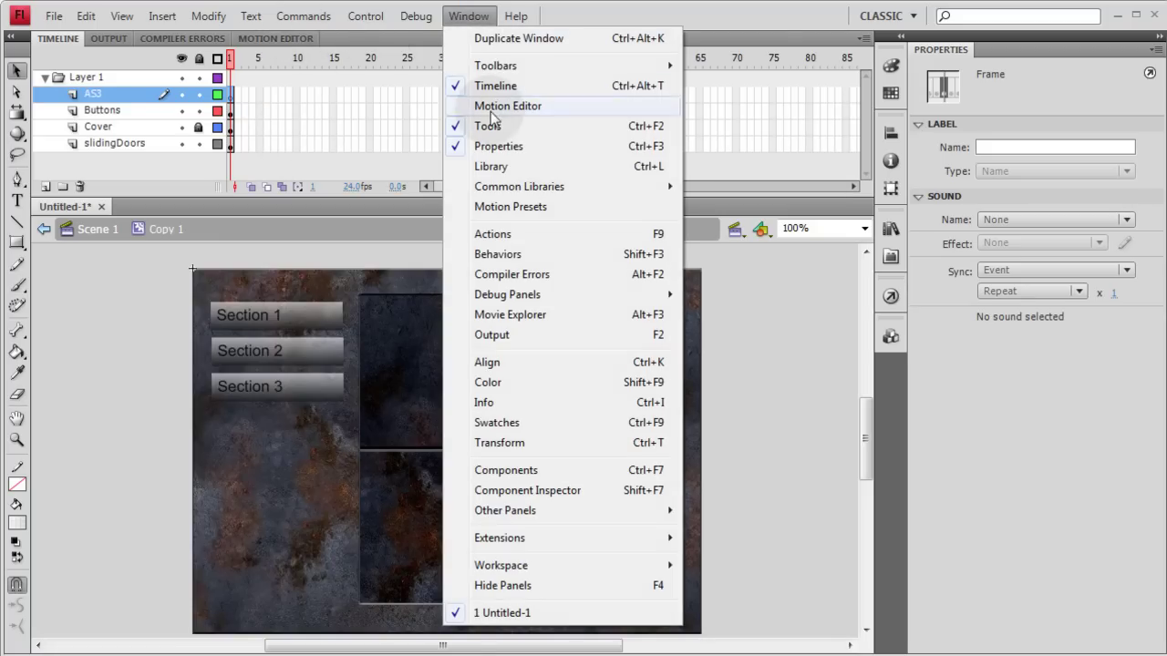
pyautogui.click(494, 236)
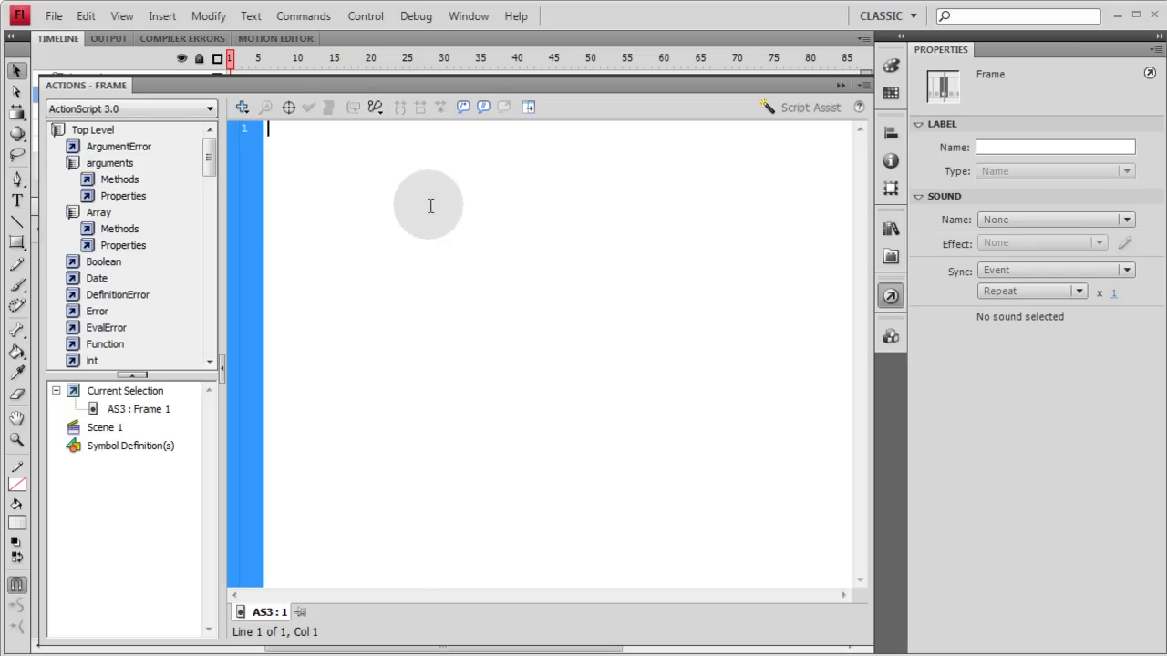
pyautogui.press('F9')
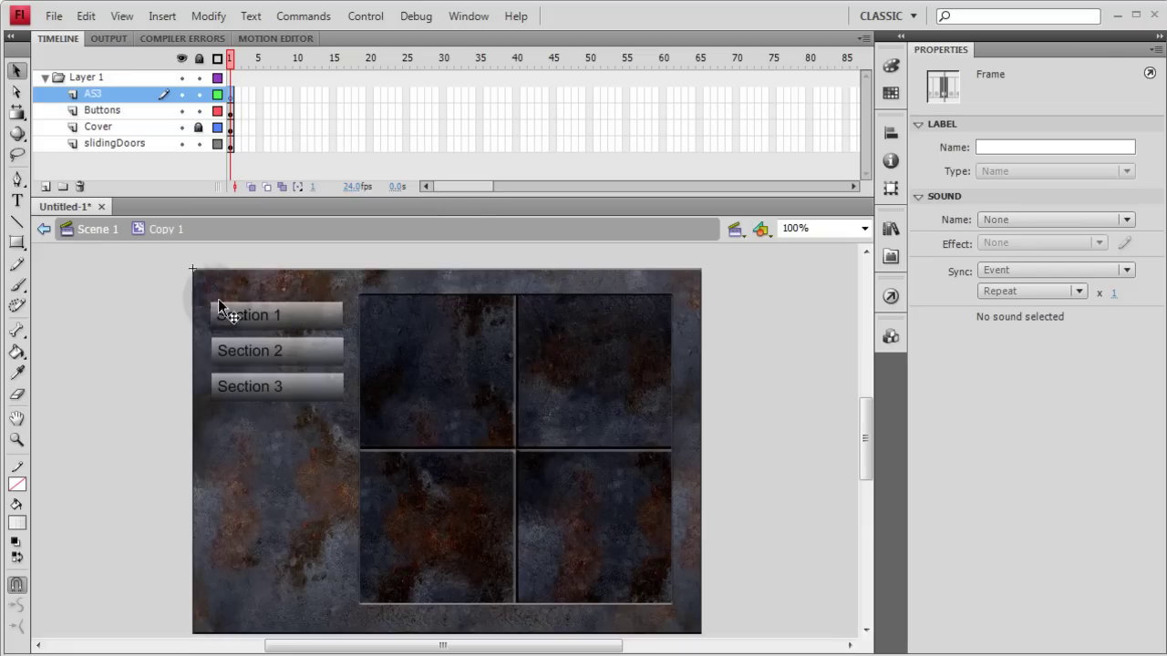
pyautogui.click(721, 396)
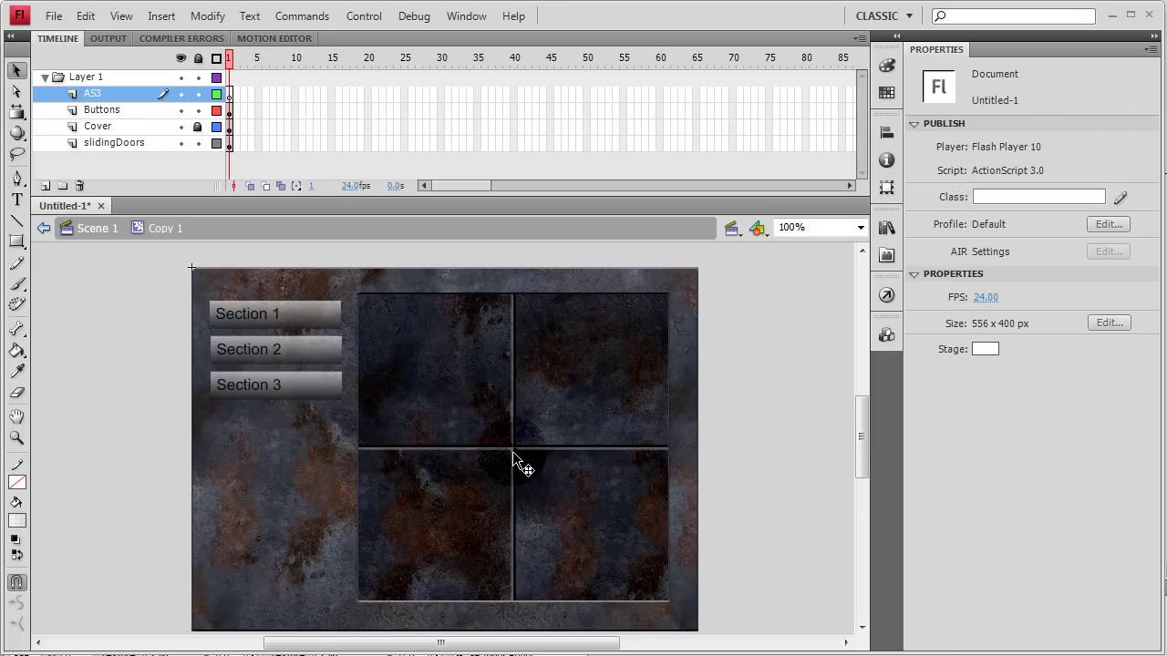
# - Enter the slidingDoors symbol and add three new layers above Layer 1
pyautogui.click(512, 452)
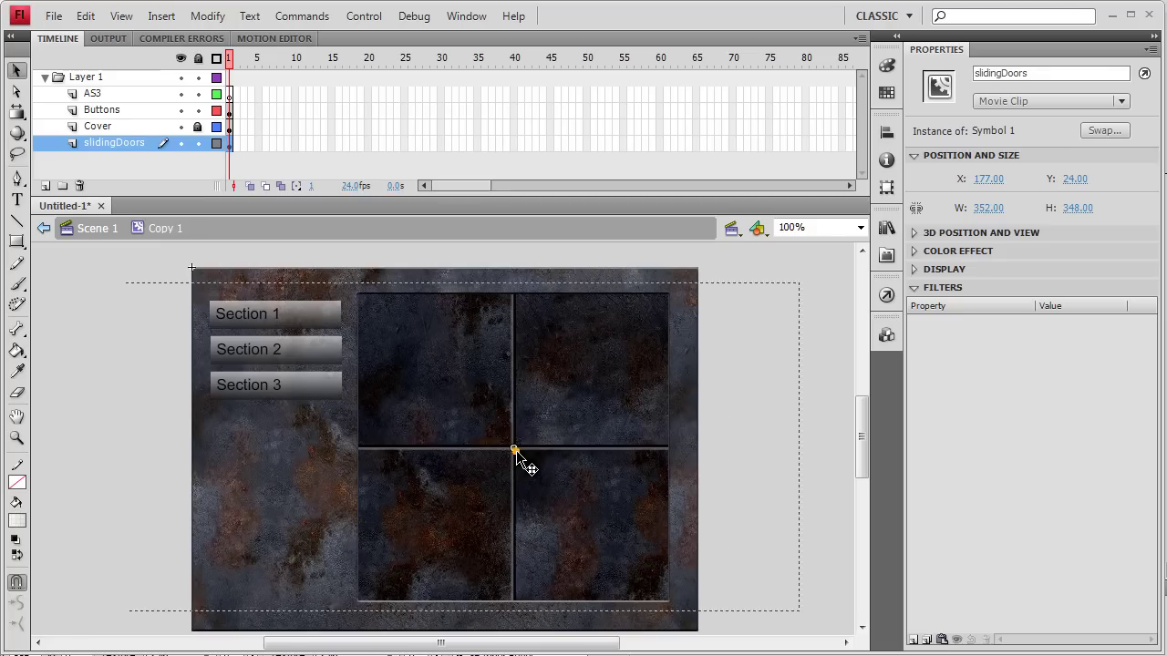
pyautogui.doubleClick(520, 461)
pyautogui.click(743, 392)
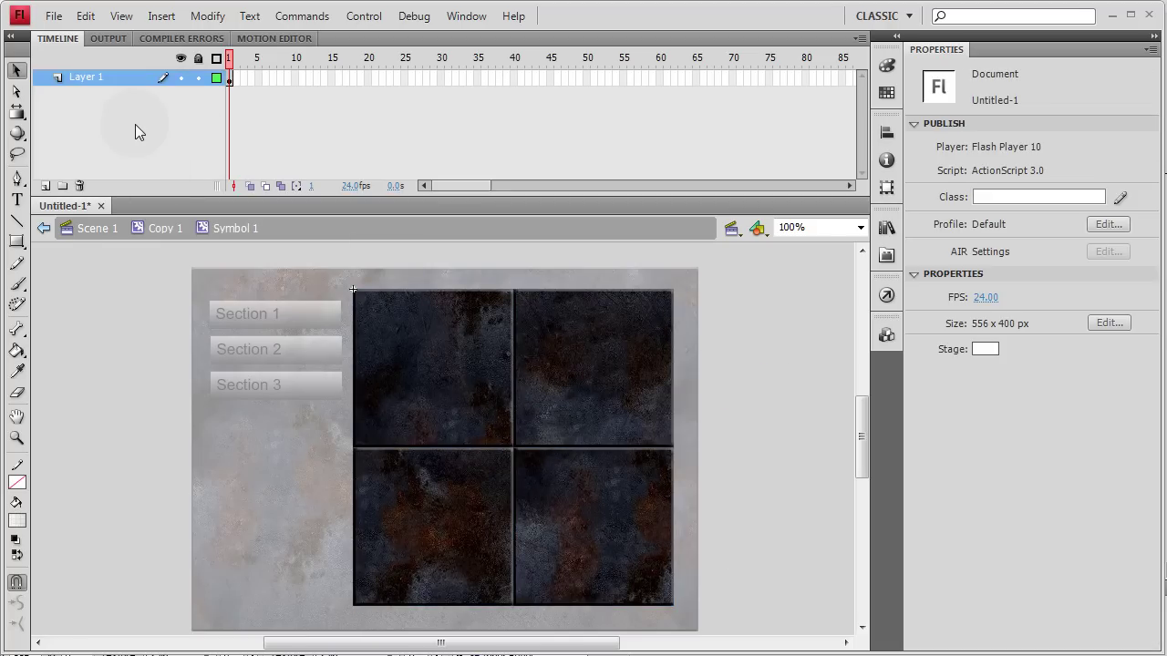
pyautogui.tripleClick(44, 186)
# - Cut and paste in place the top-left door onto Layer 4 and the top-right door onto Layer 3
pyautogui.click(462, 347)
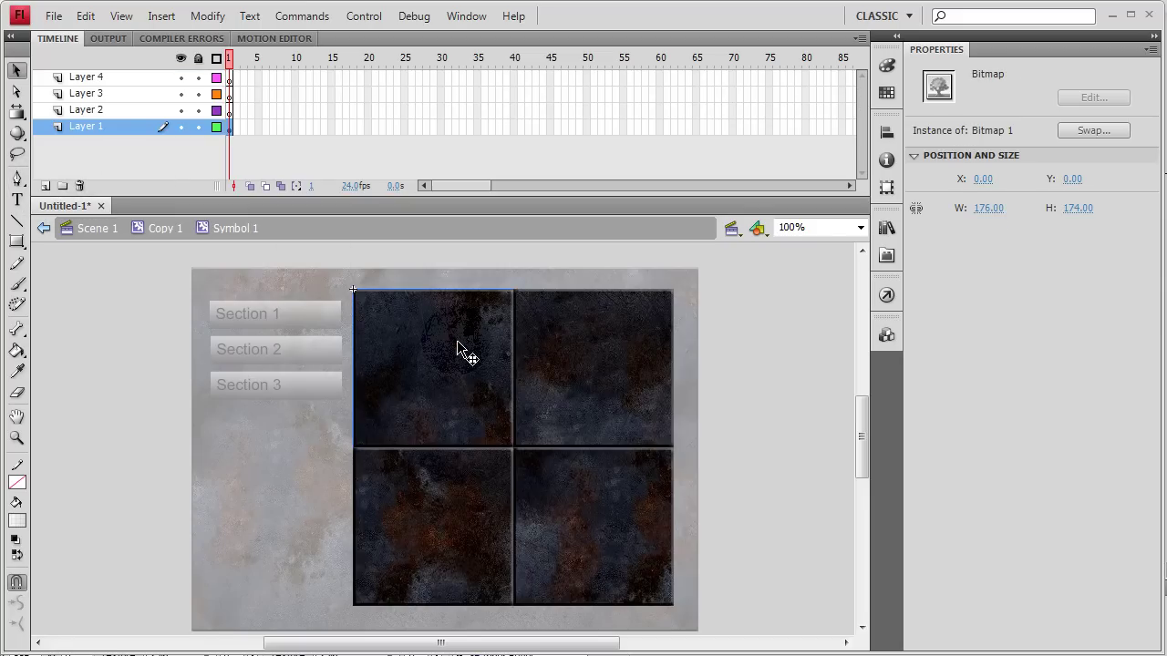
pyautogui.hotkey('ctrl', 'x')
pyautogui.click(229, 78)
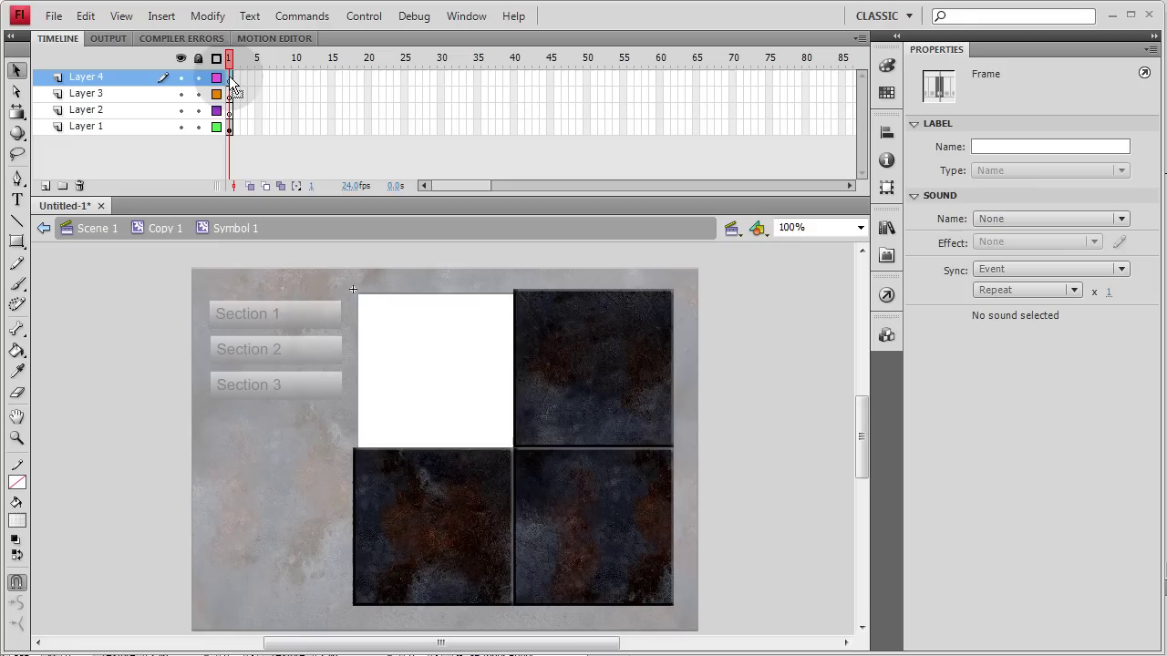
pyautogui.hotkey('ctrl', 'shift', 'v')
pyautogui.click(583, 333)
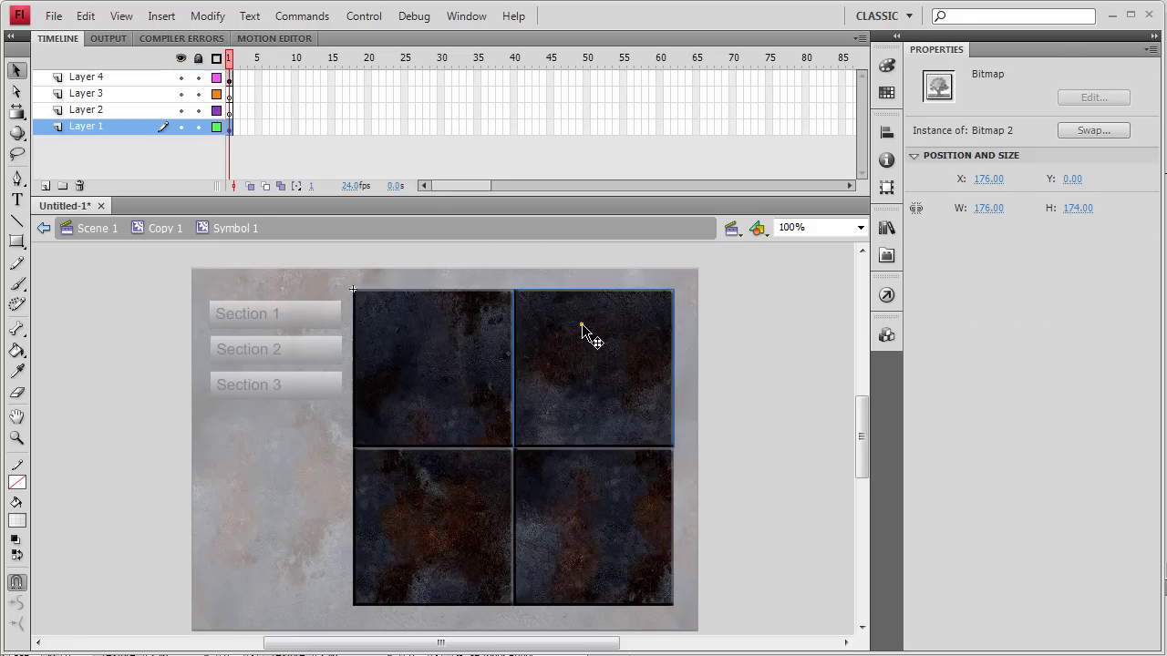
pyautogui.hotkey('ctrl', 'x')
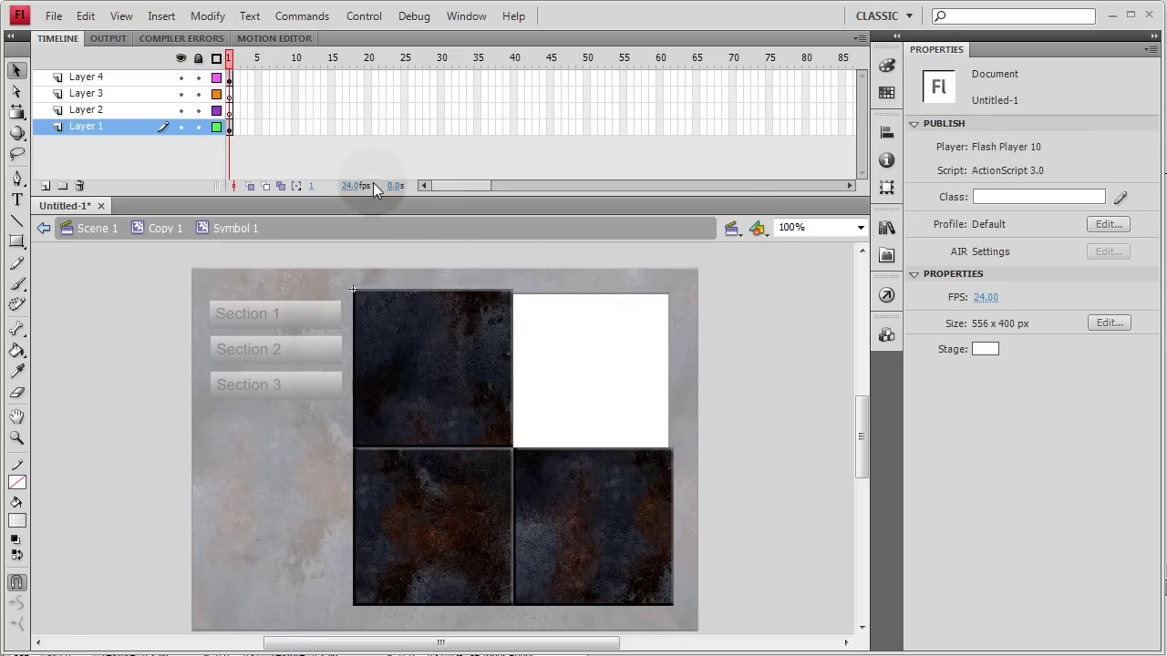
pyautogui.click(229, 93)
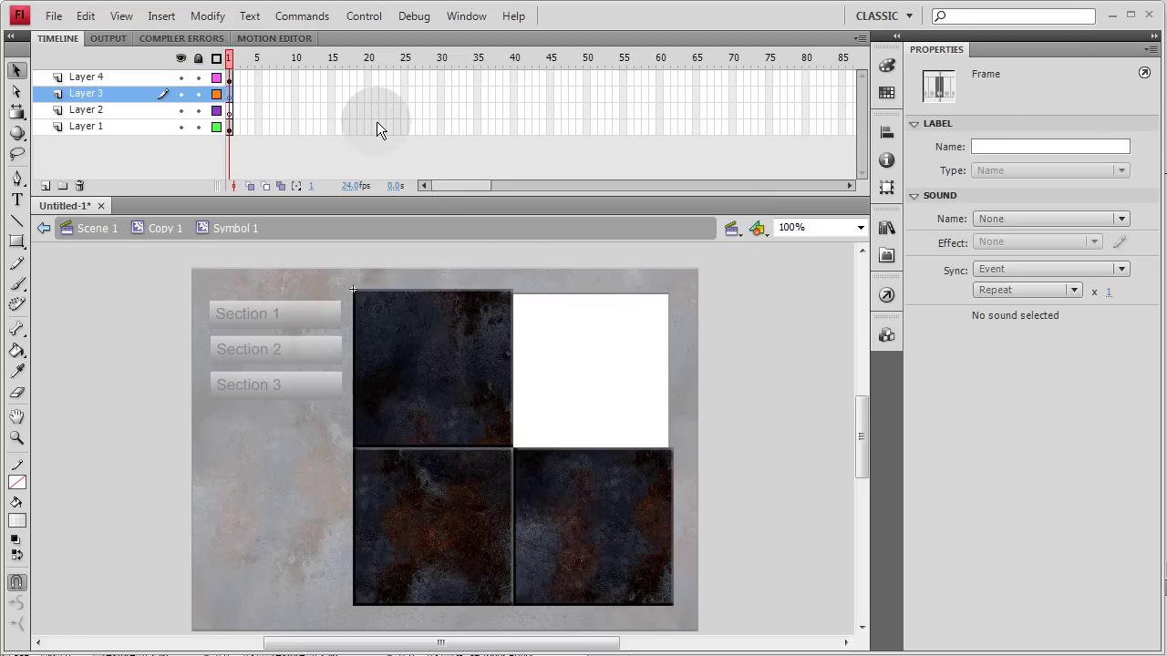
pyautogui.hotkey('ctrl', 'shift', 'v')
# - Cut the bottom-left door panel and paste it in place on Layer 2
pyautogui.click(494, 504)
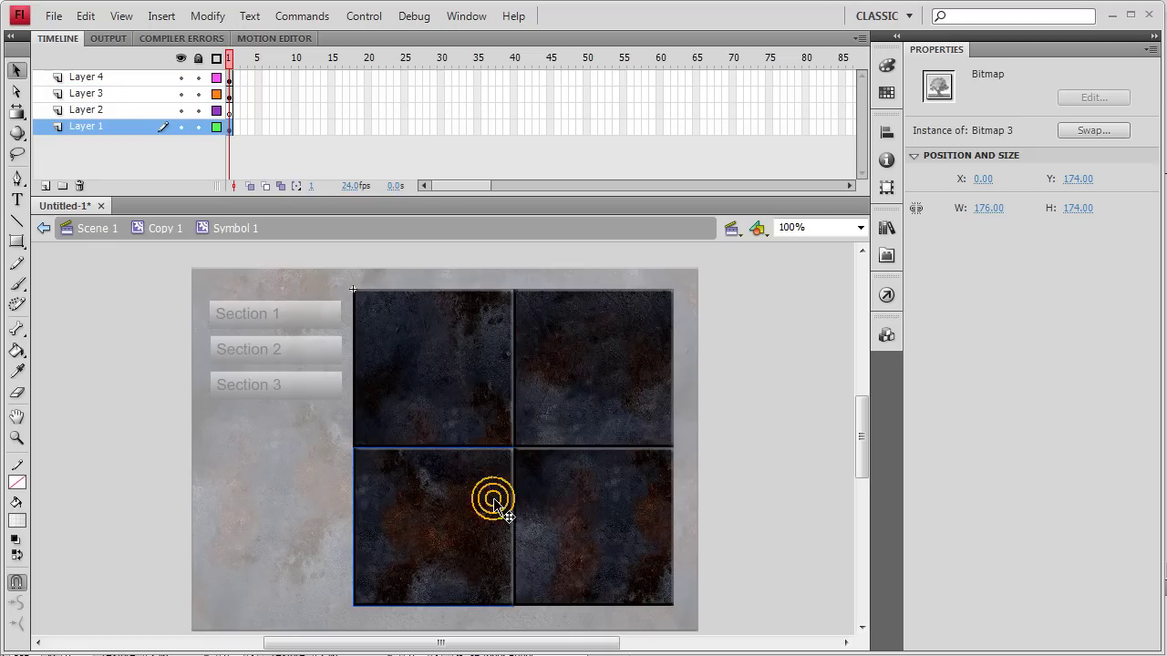
pyautogui.hotkey('ctrl', 'x')
pyautogui.click(230, 110)
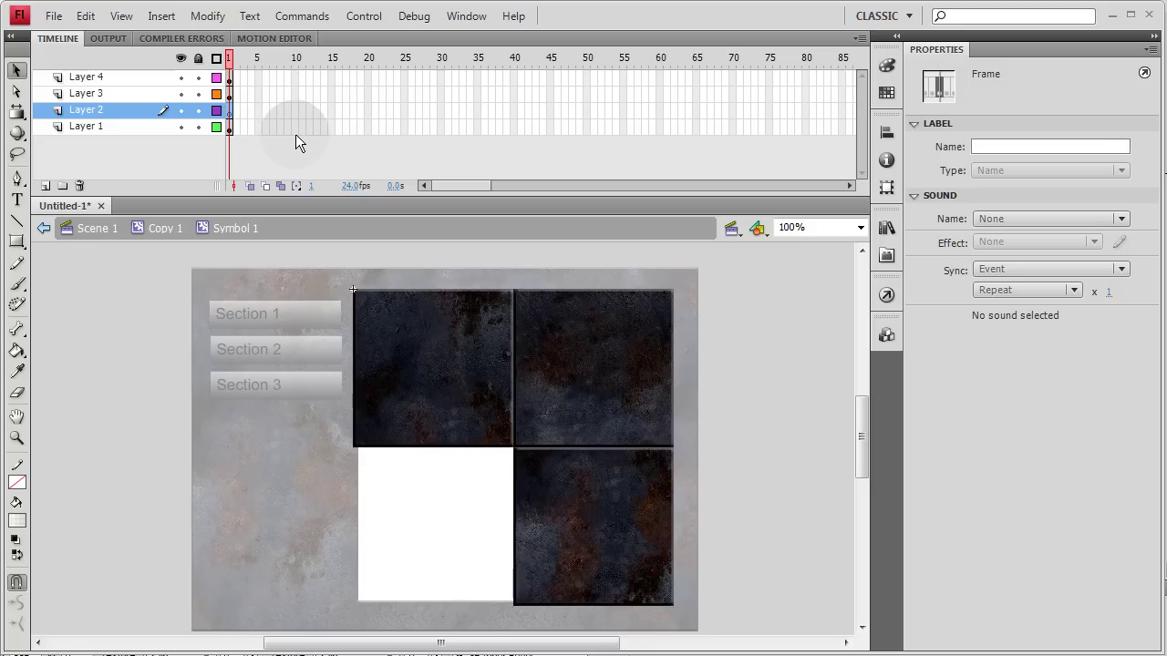
pyautogui.hotkey('ctrl', 'shift', 'v')
pyautogui.click(78, 300)
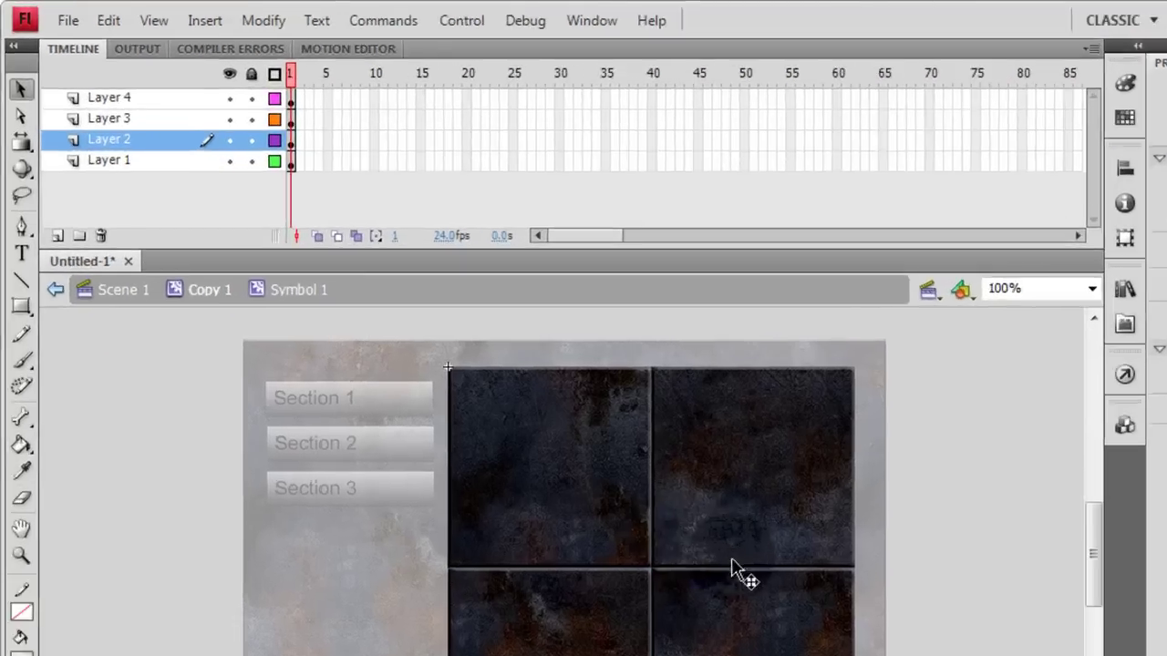
# - Add a new top layer named Frame Labels above Layer 4
pyautogui.click(133, 80)
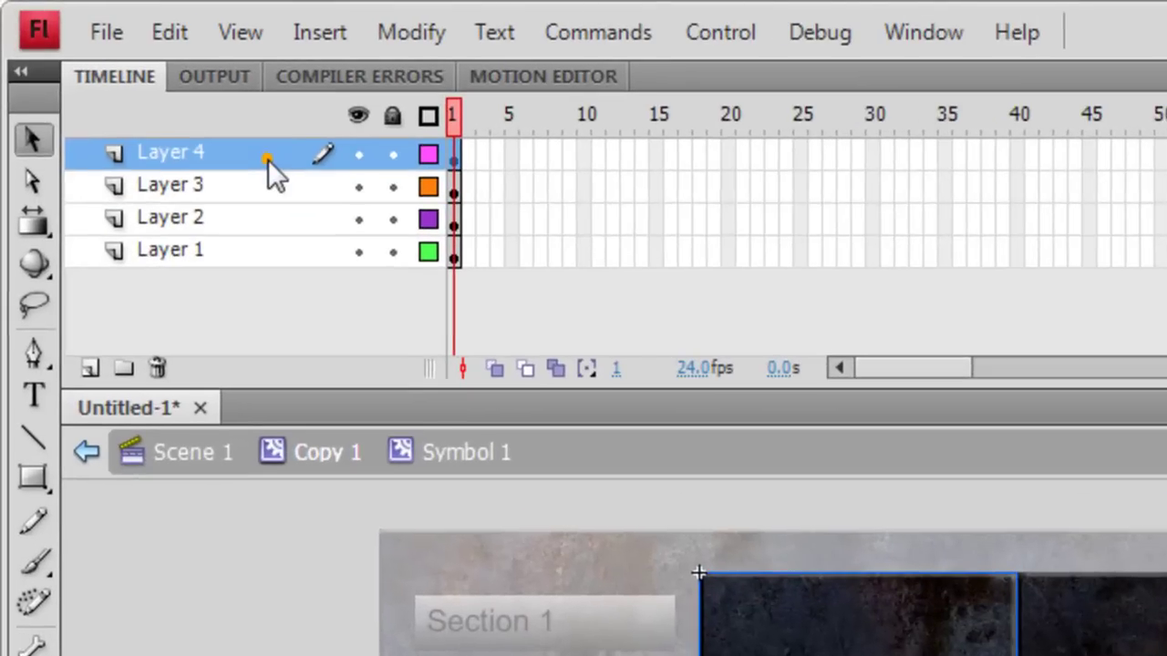
pyautogui.click(94, 376)
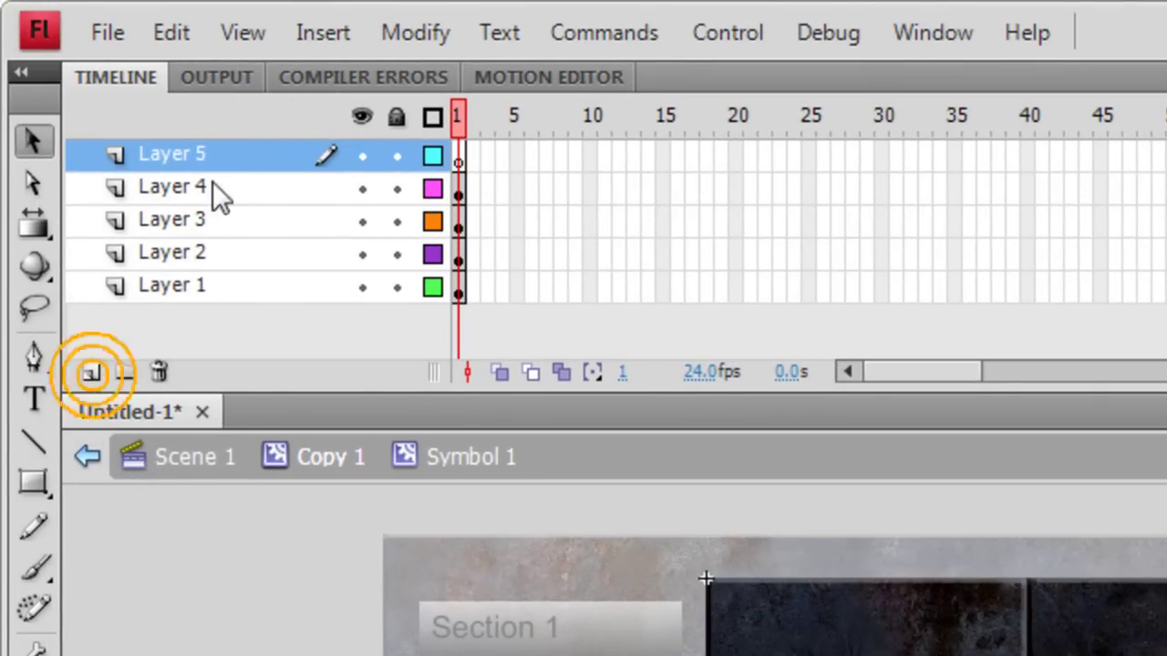
pyautogui.doubleClick(192, 157)
pyautogui.write('F')
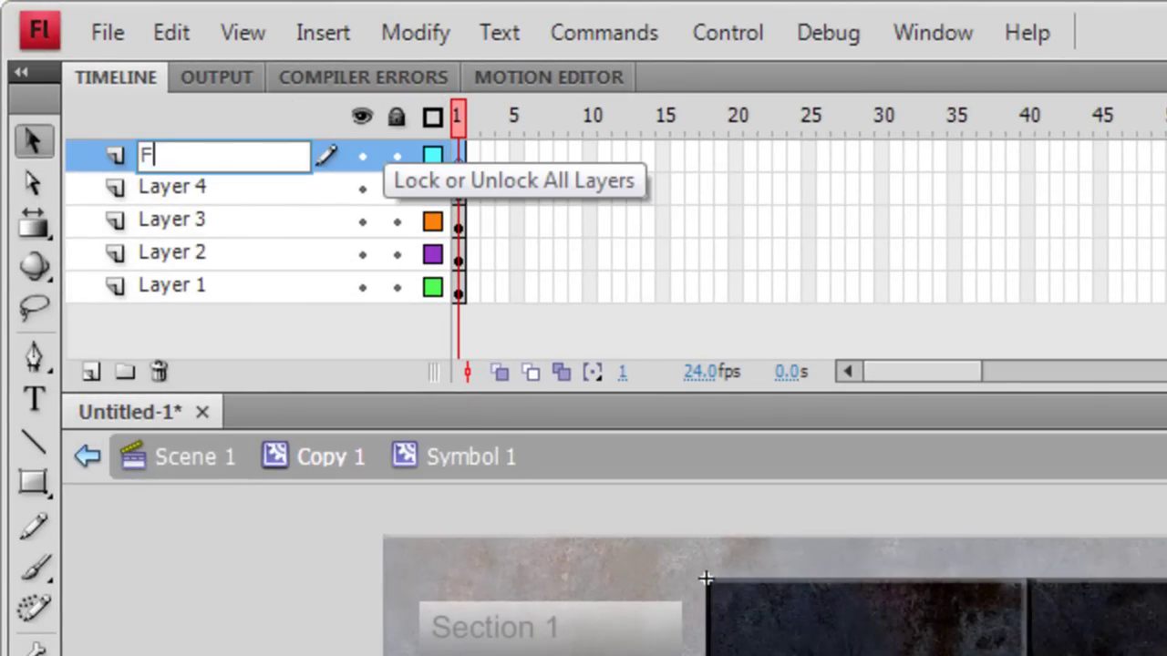
pyautogui.write('rame Labels')
pyautogui.press('Return')
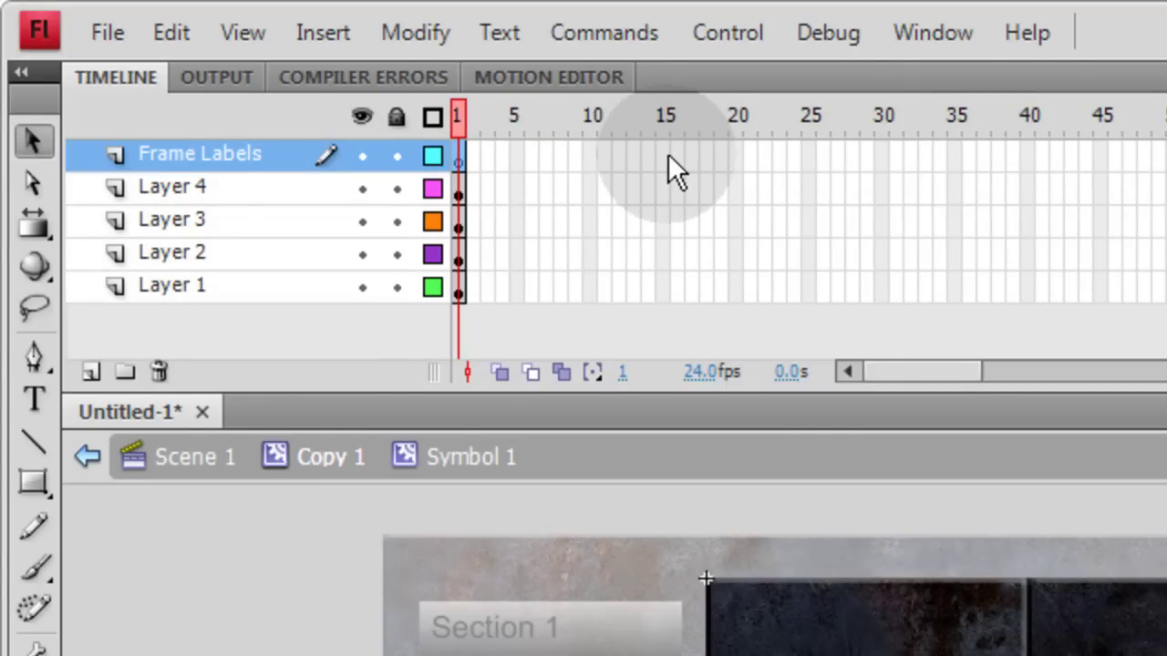
# - Label a keyframe at frame 20 'close' and frame 1 'open' on Frame Labels
pyautogui.click(734, 155)
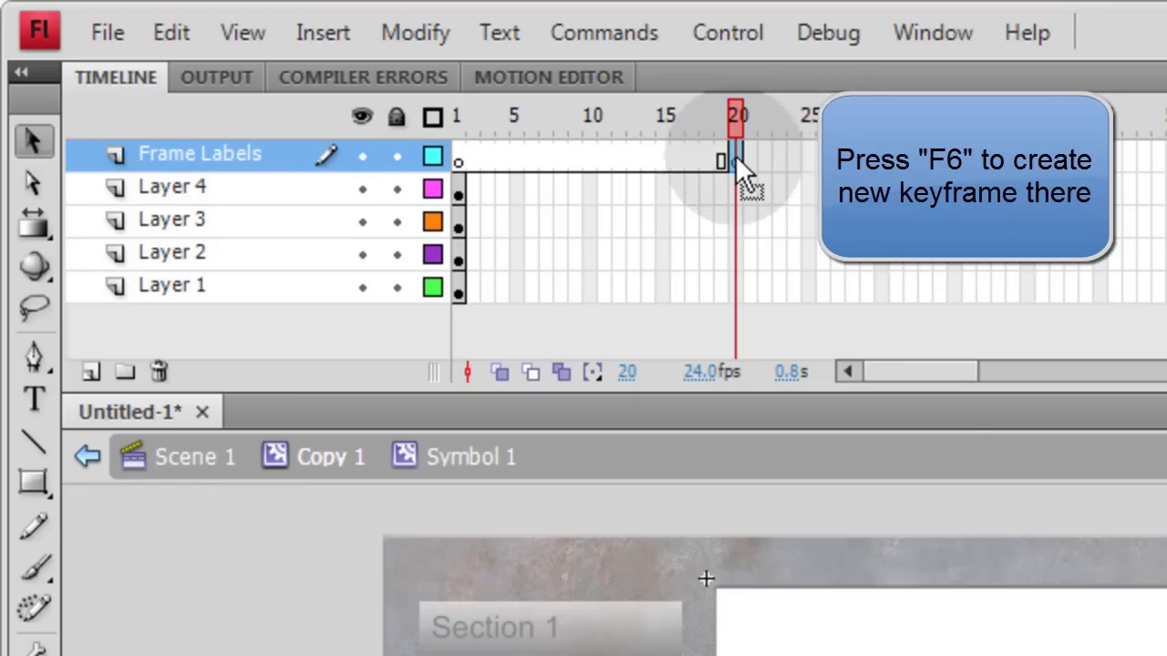
pyautogui.click(735, 155)
pyautogui.click(1166, 293)
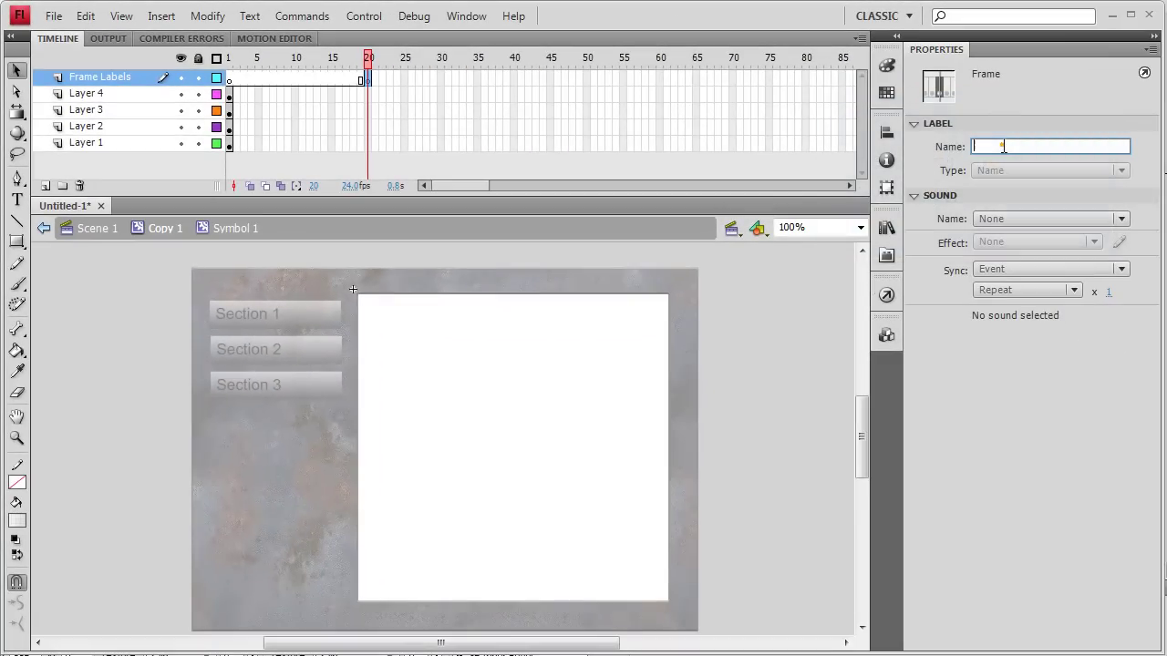
pyautogui.write('close')
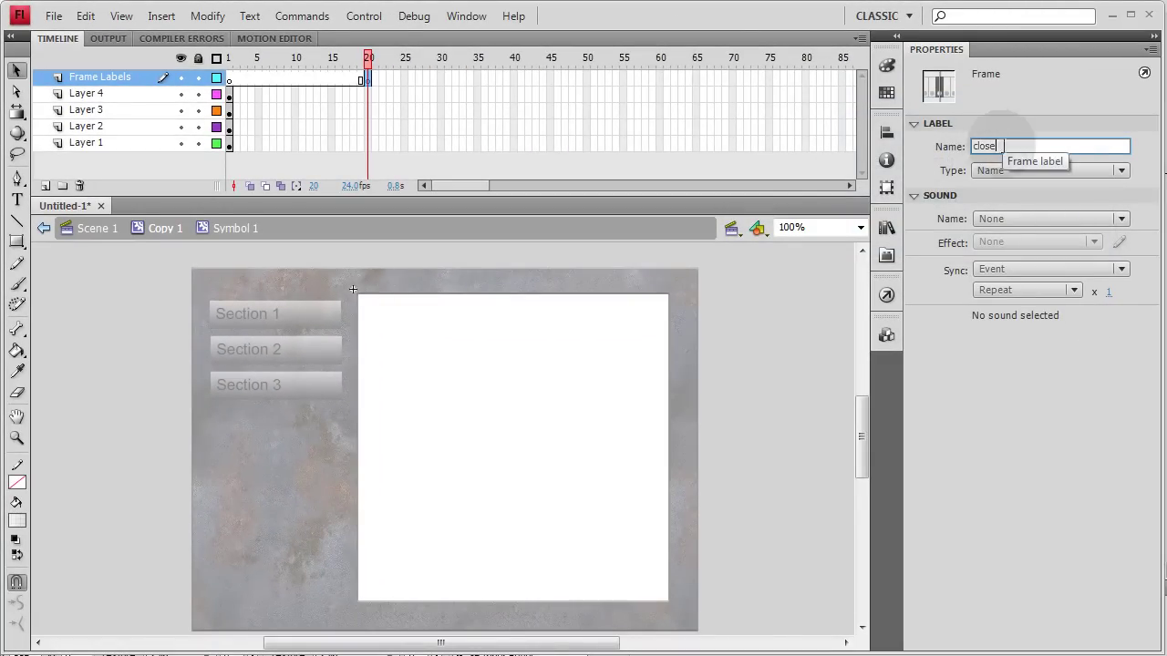
pyautogui.click(228, 78)
pyautogui.click(983, 146)
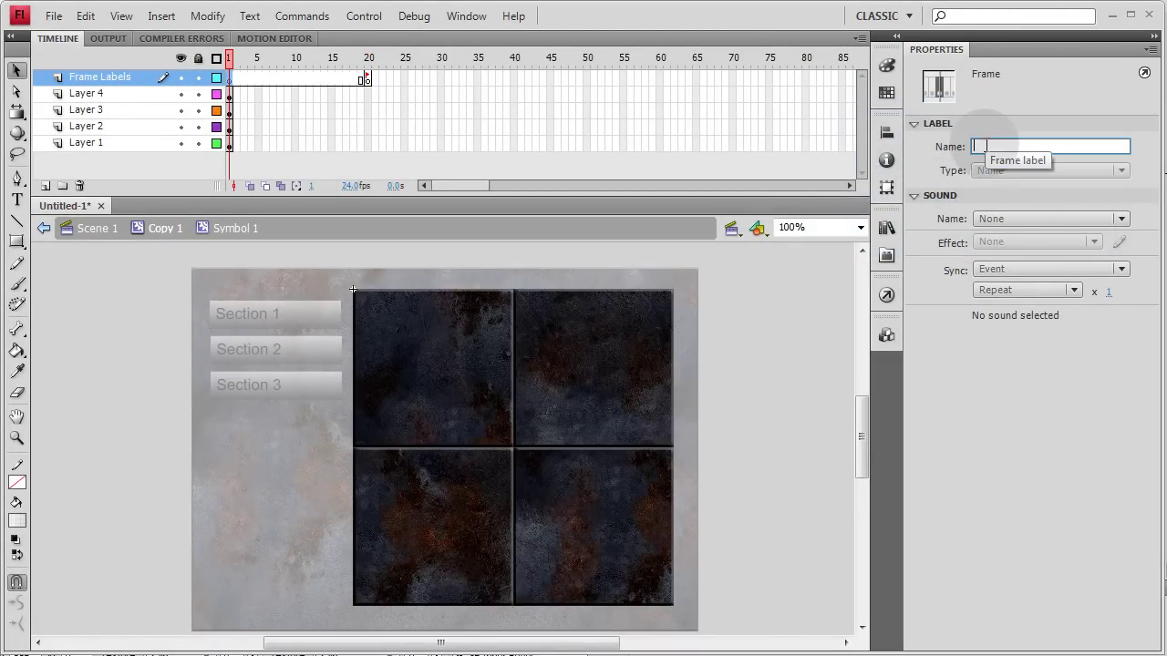
pyautogui.write('open')
pyautogui.click(257, 341)
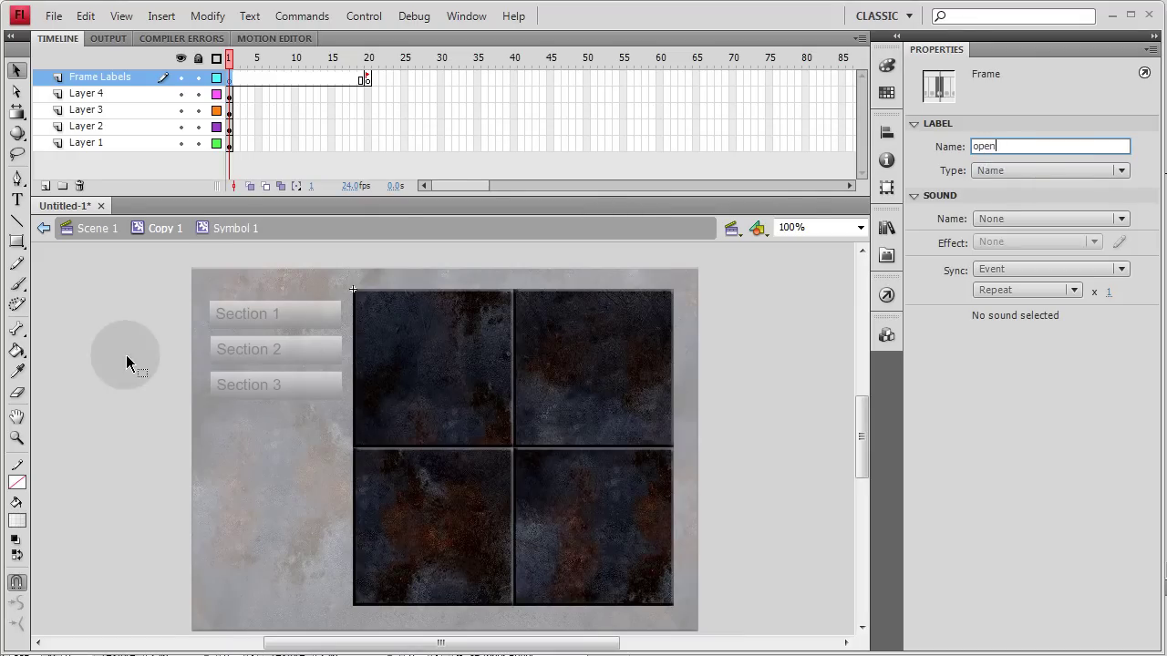
pyautogui.press('Return')
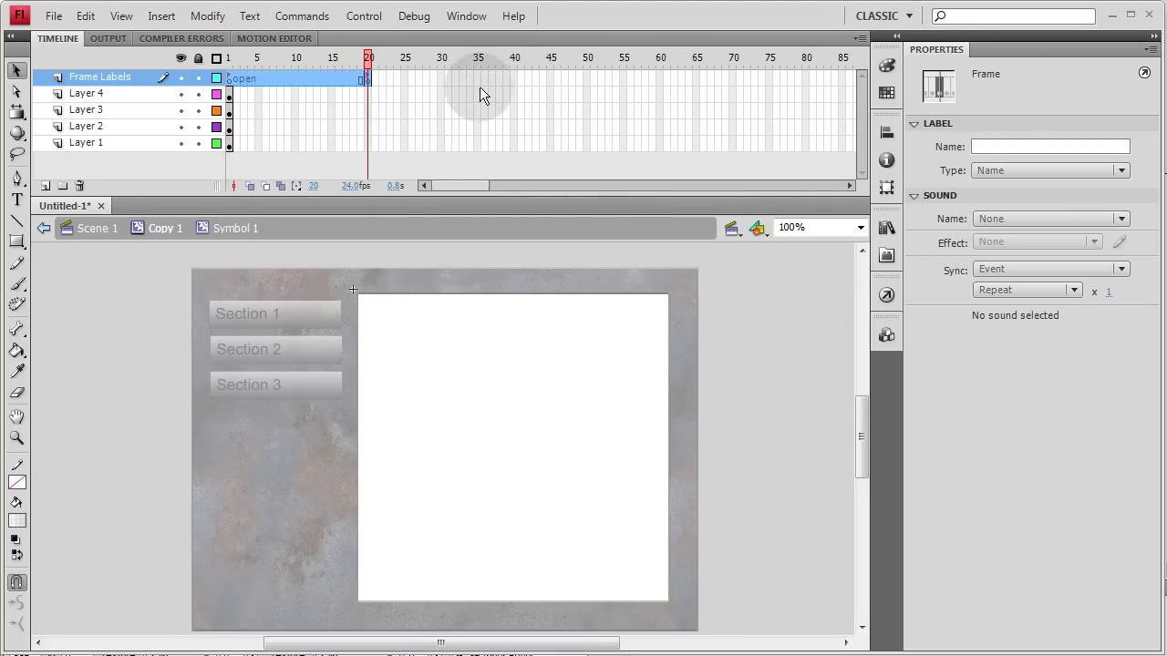
# - Extend the Frame Labels layer to frame 40 and check the close label at frame 20
pyautogui.click(513, 78)
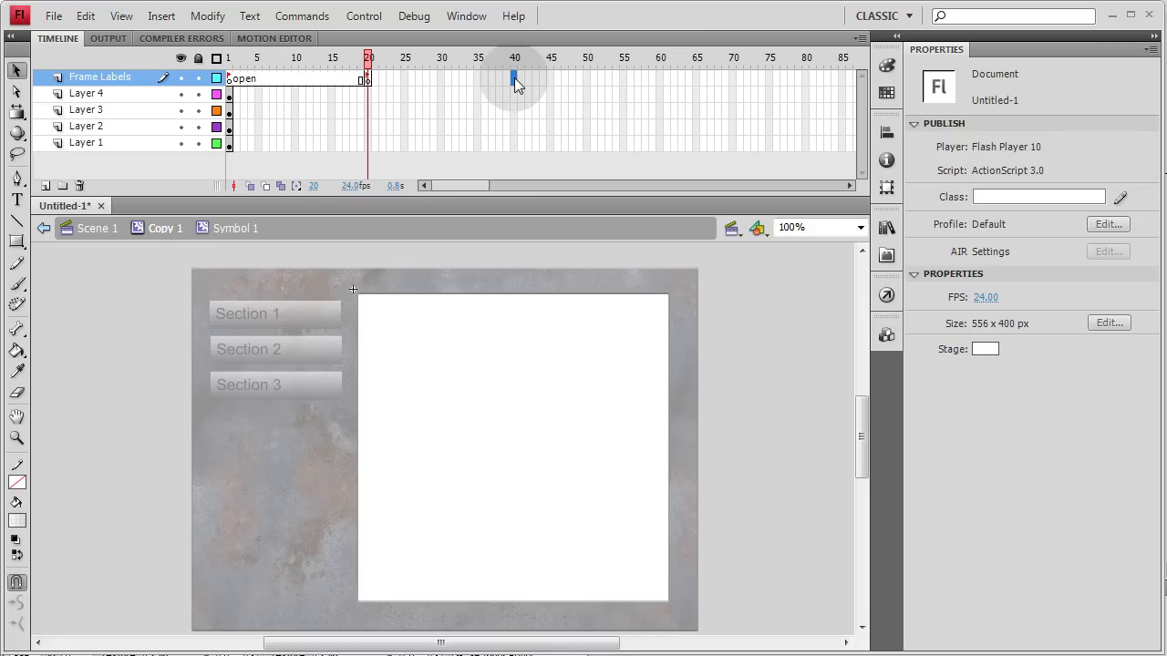
pyautogui.press('F5')
pyautogui.click(420, 95)
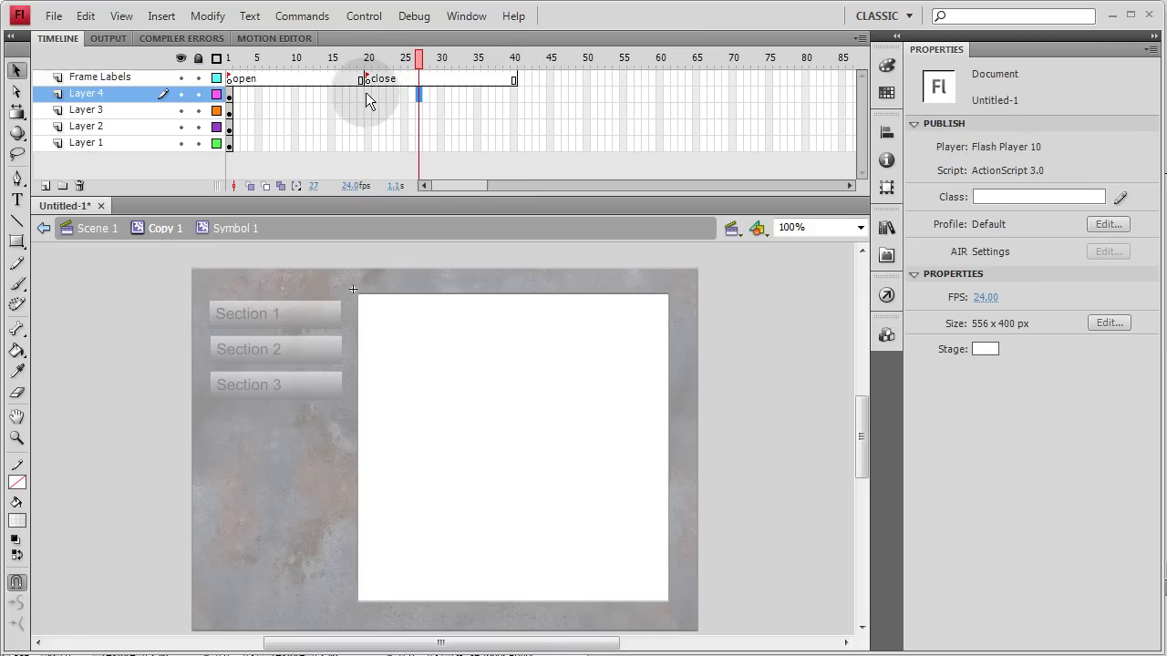
pyautogui.click(368, 81)
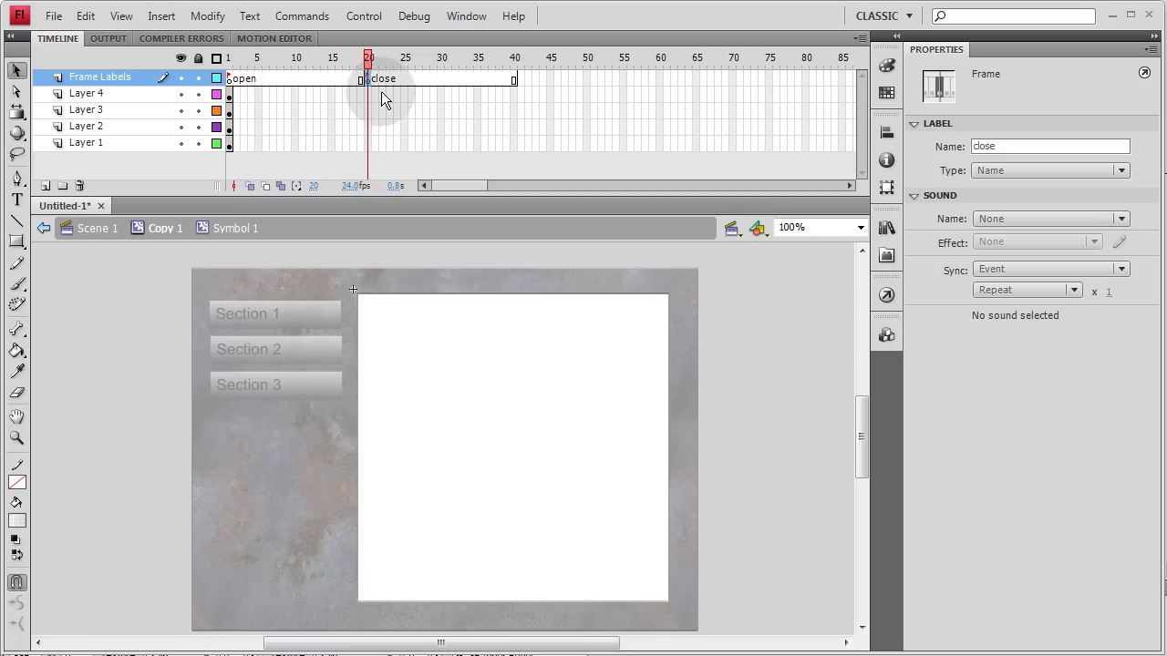
pyautogui.click(230, 94)
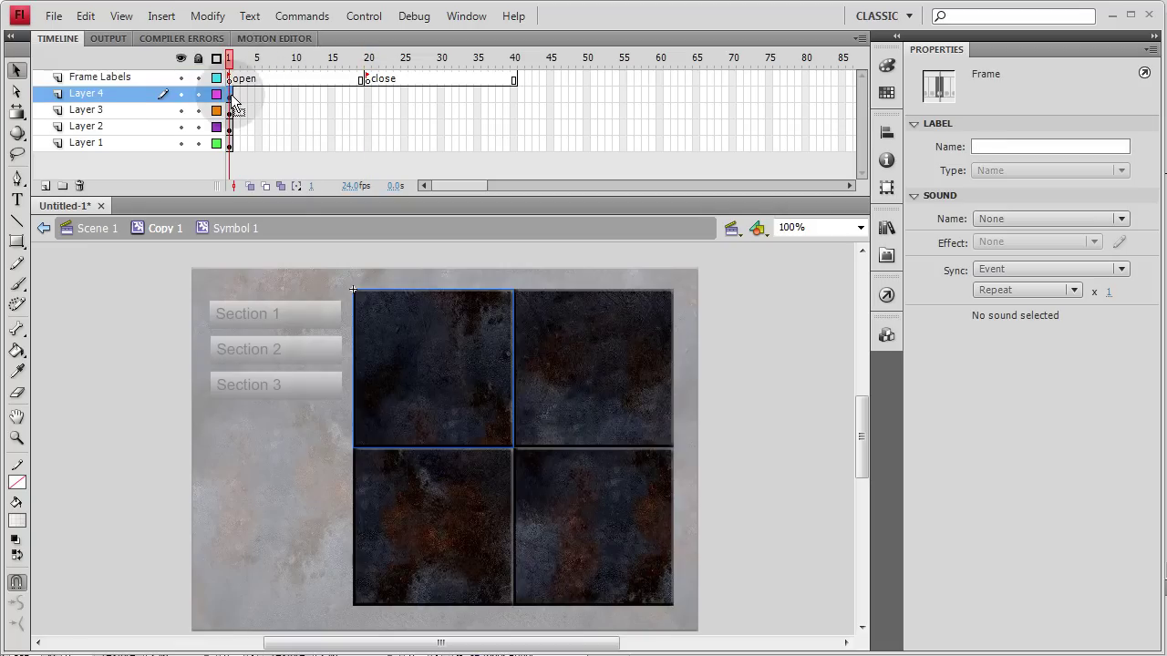
# - Add keyframes at frame 19 on Layers 4, 3, 2 and 1
pyautogui.click(159, 306)
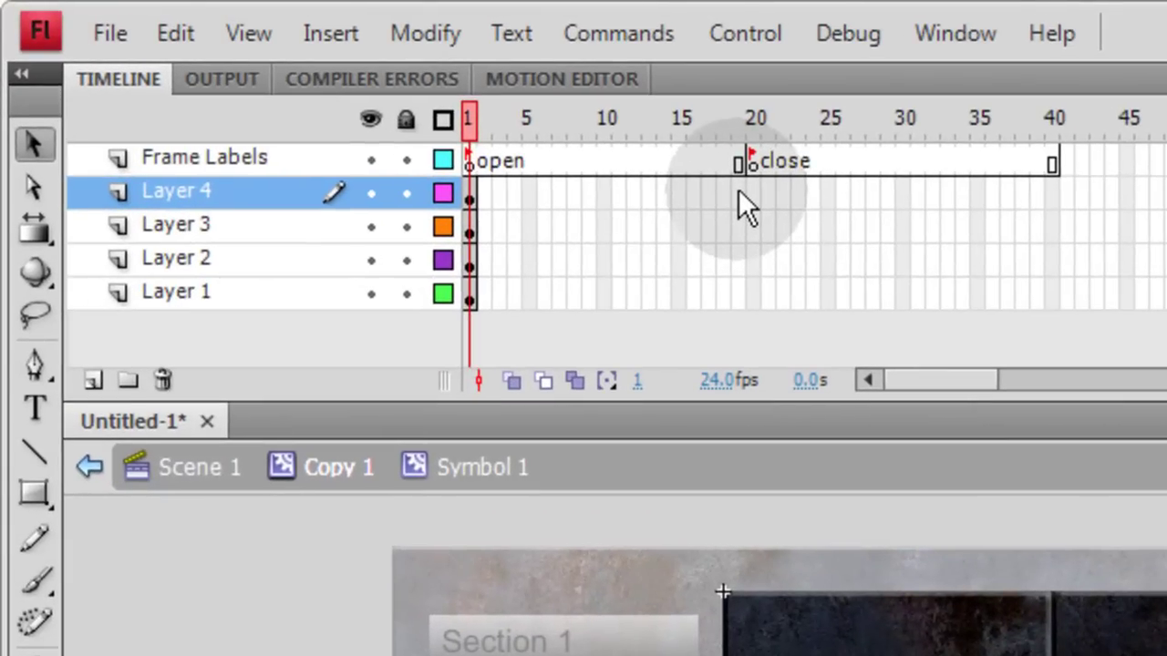
pyautogui.click(361, 95)
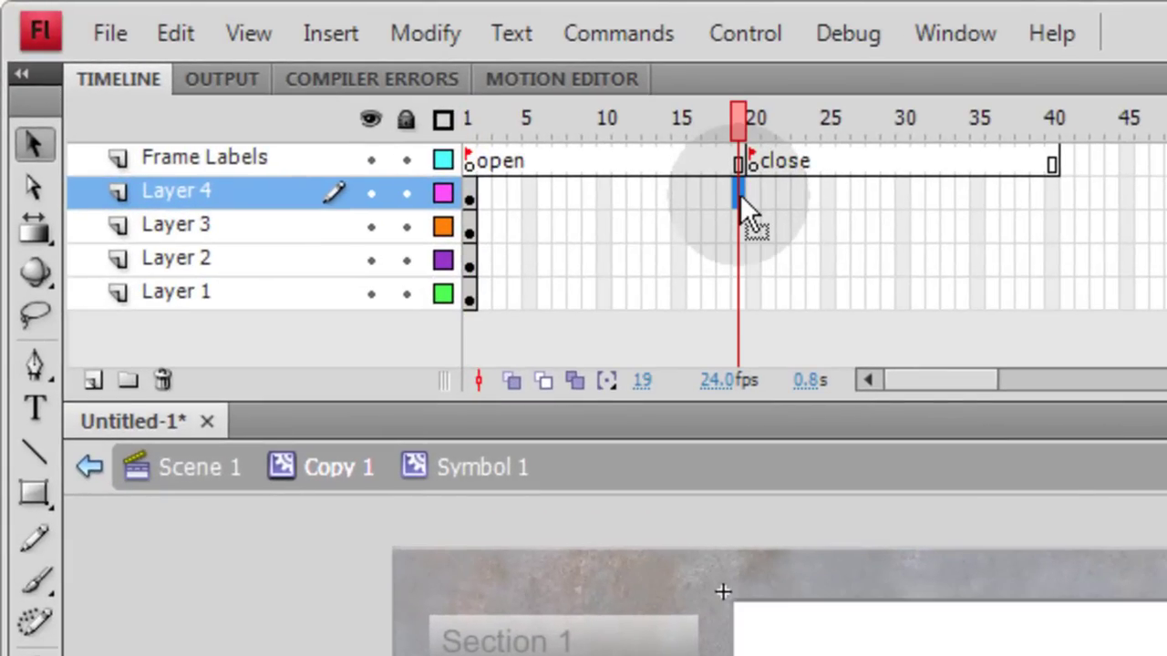
pyautogui.press('F6')
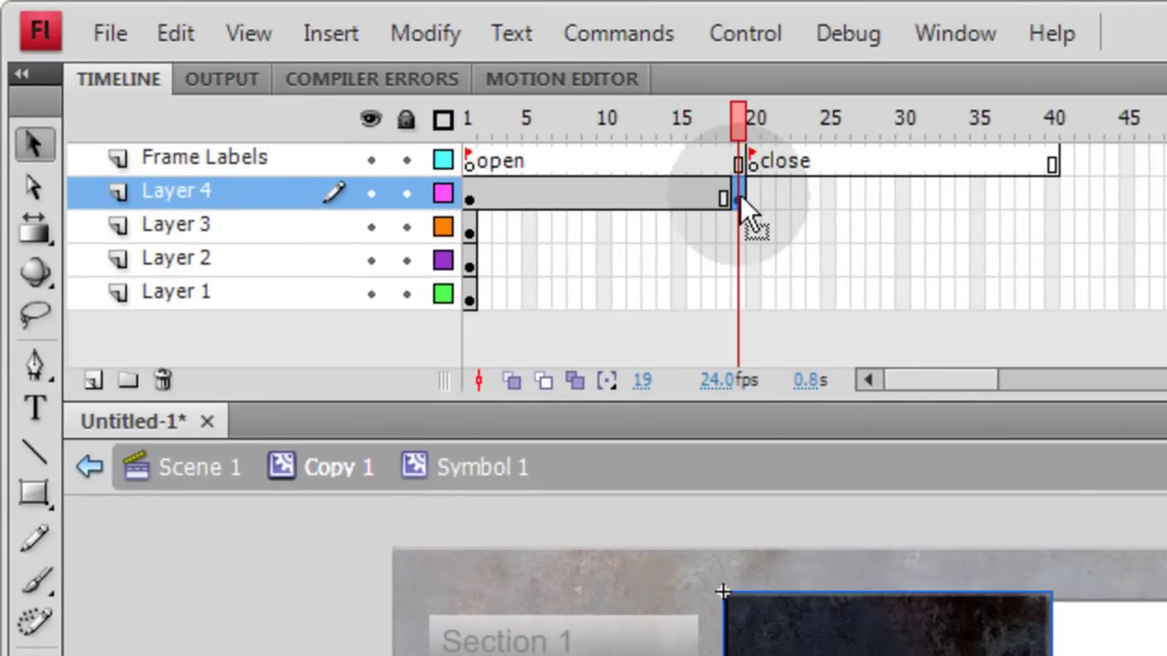
pyautogui.click(739, 228)
pyautogui.press('F6')
pyautogui.click(738, 262)
pyautogui.press('F6')
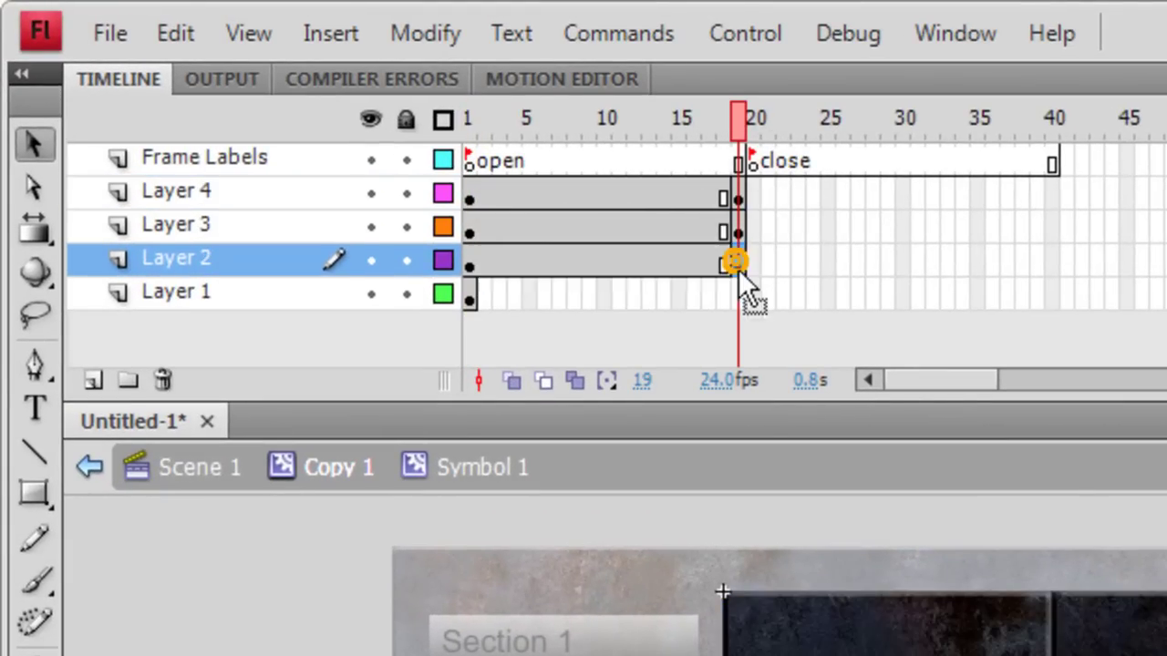
pyautogui.click(738, 294)
pyautogui.press('F6')
pyautogui.click(738, 193)
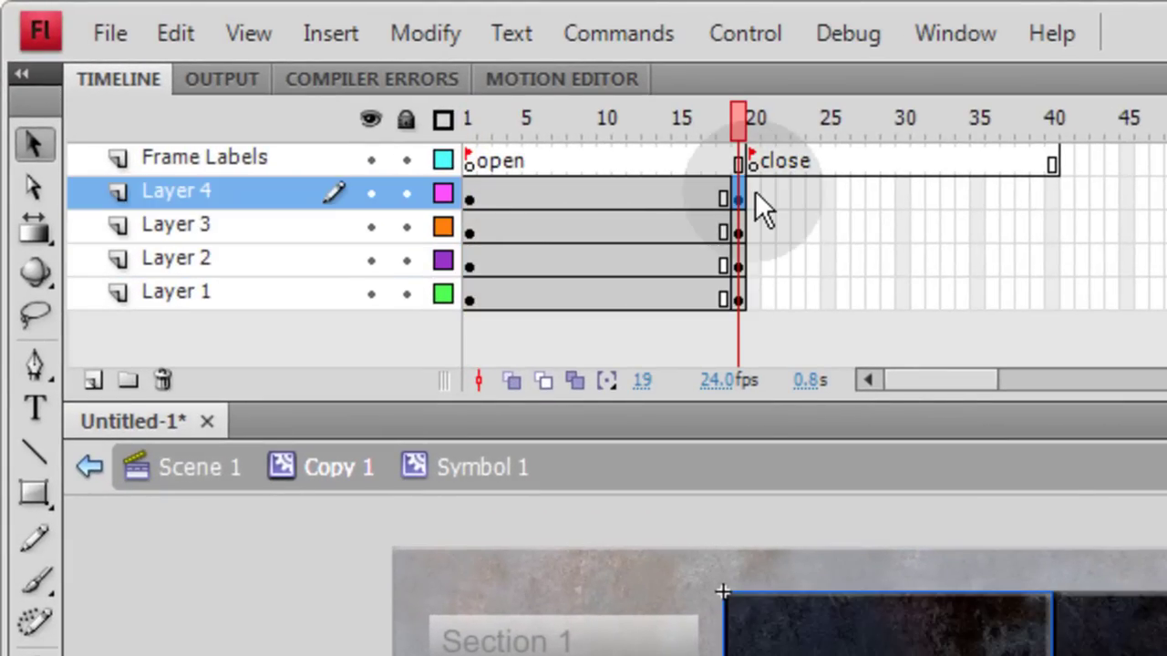
# - Add keyframes at frame 40 on Layers 4, 3, 2 and 1
pyautogui.click(1052, 200)
pyautogui.press('F6')
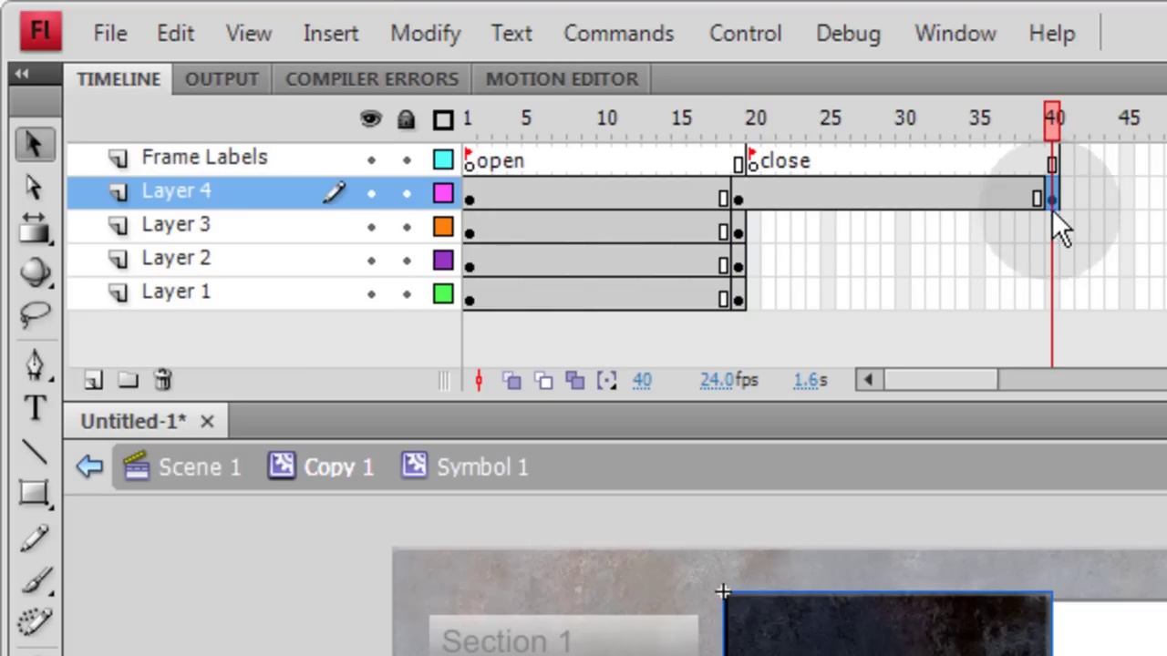
pyautogui.click(1052, 232)
pyautogui.press('F6')
pyautogui.click(1052, 264)
pyautogui.press('F6')
pyautogui.click(1052, 297)
pyautogui.press('F6')
pyautogui.click(738, 197)
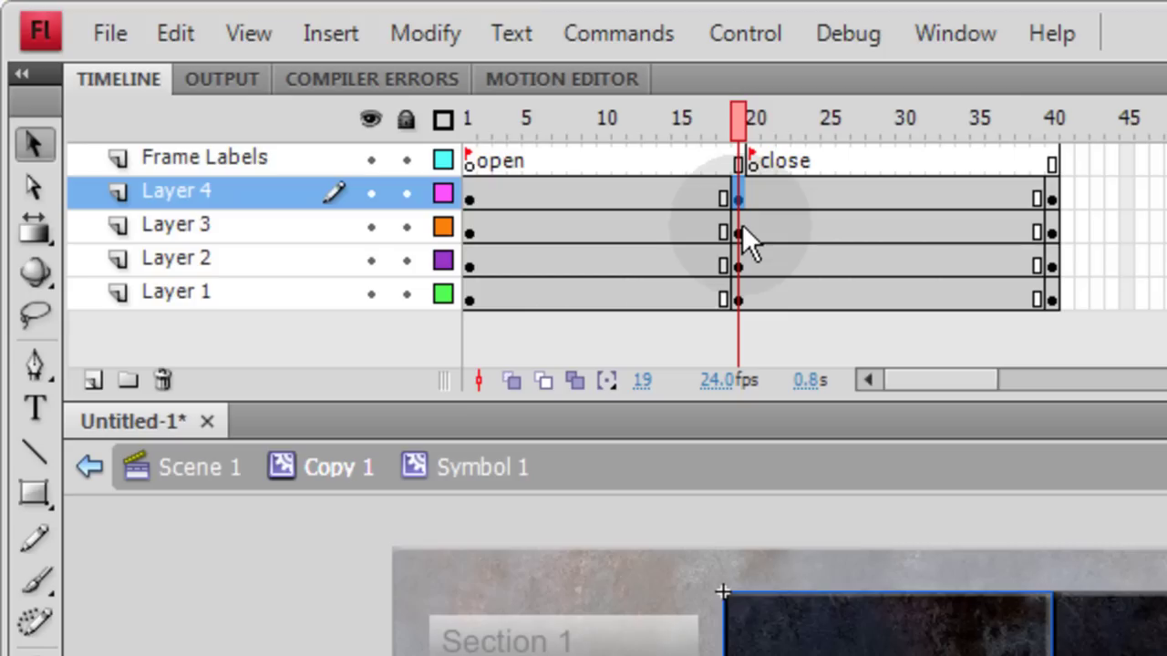
# - Select frame 19 across all door layers, then frame 20 and the top-left door panel
pyautogui.keyDown('shift'); pyautogui.click(740, 228); pyautogui.keyUp('shift')
pyautogui.keyDown('shift'); pyautogui.click(741, 253); pyautogui.keyUp('shift')
pyautogui.keyDown('shift'); pyautogui.click(741, 284); pyautogui.keyUp('shift')
pyautogui.click(739, 283)
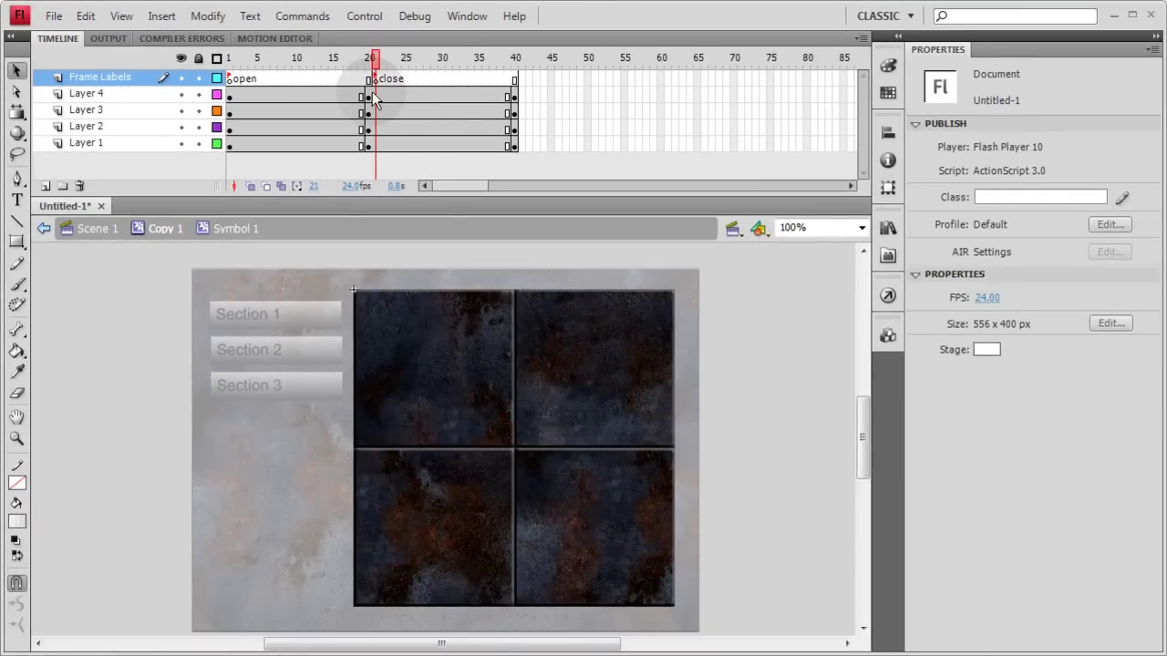
pyautogui.click(379, 94)
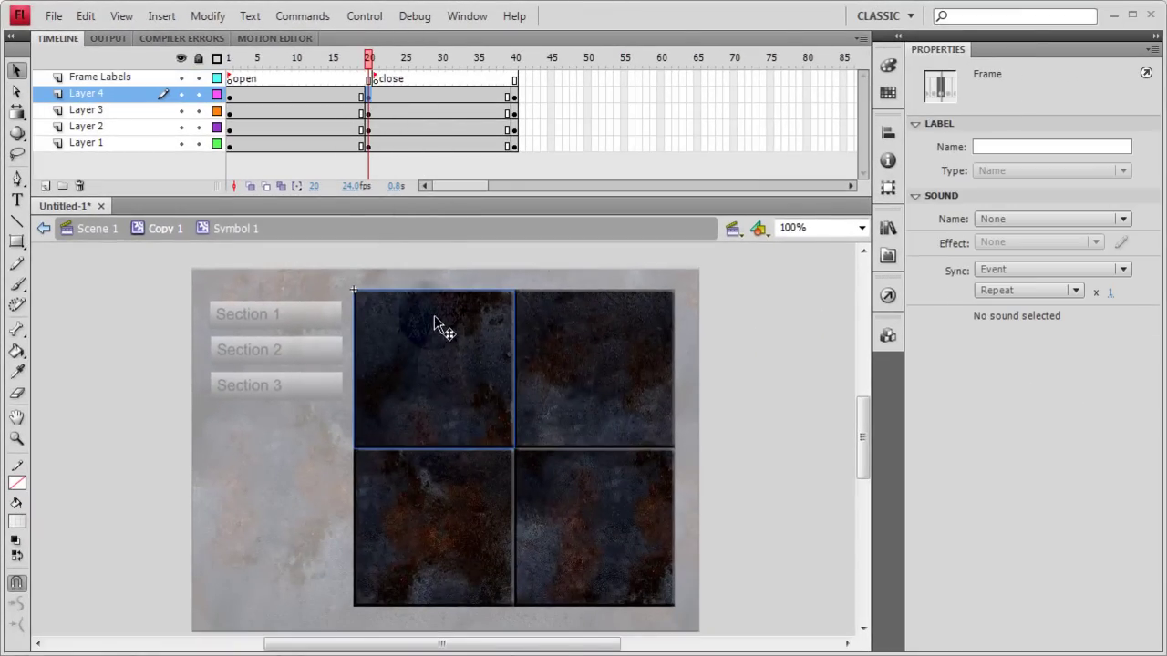
pyautogui.click(499, 426)
# - Select Layer 2 and scrub between frames 16, 19 and 20 to compare closed and open doors
pyautogui.click(332, 412)
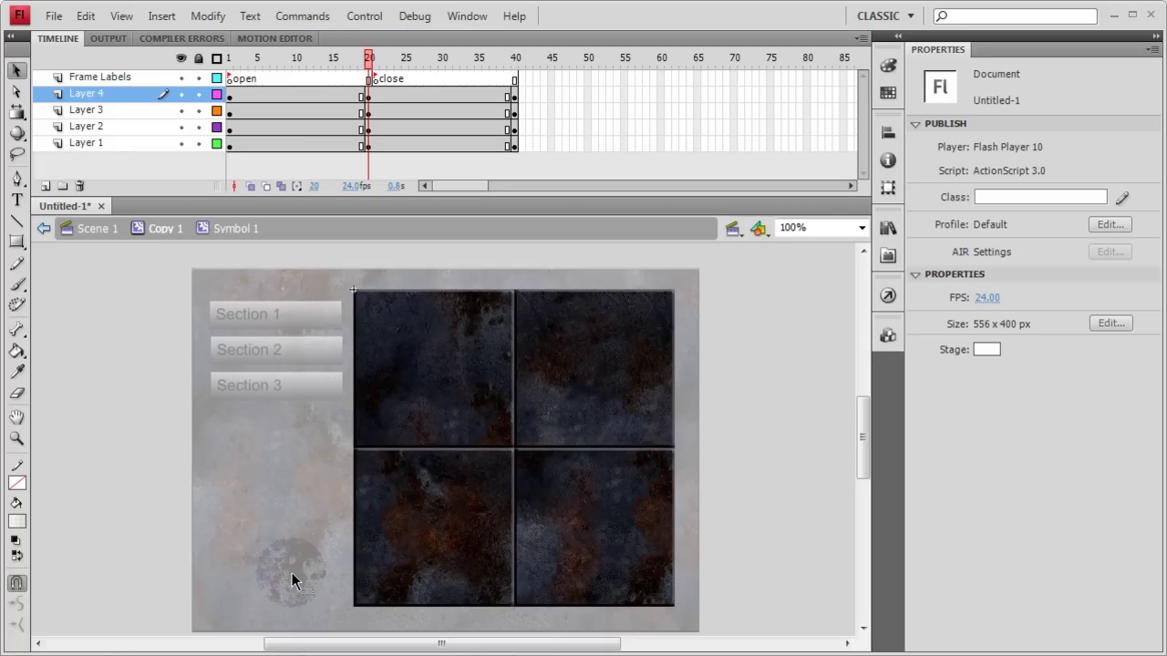
pyautogui.click(429, 521)
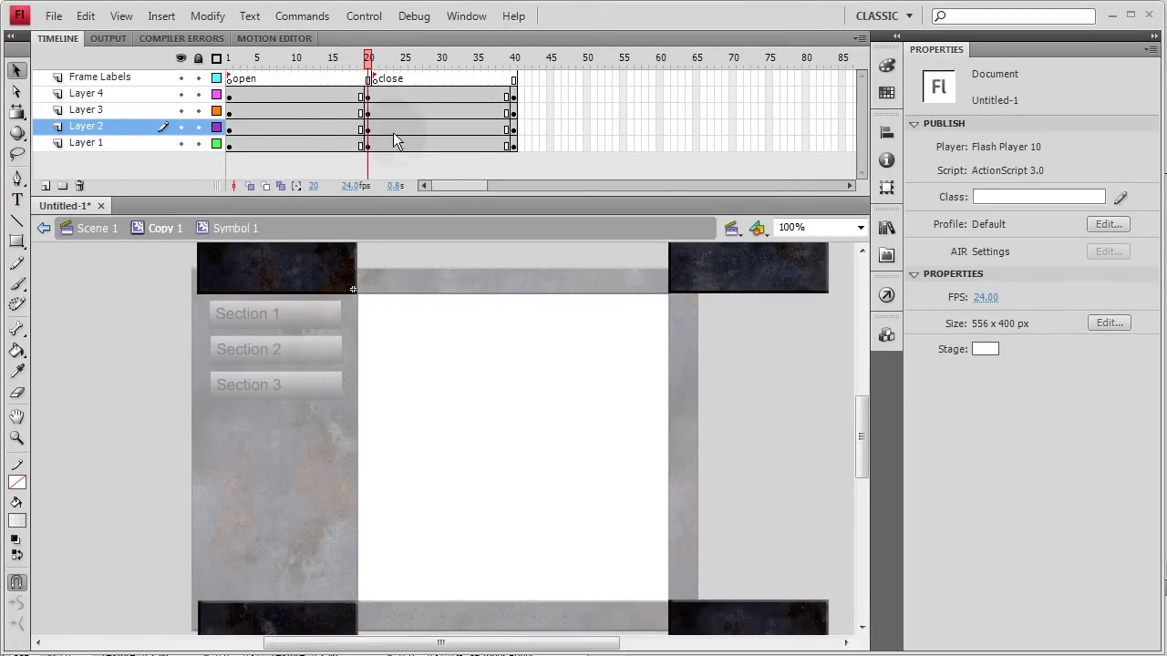
pyautogui.click(361, 58)
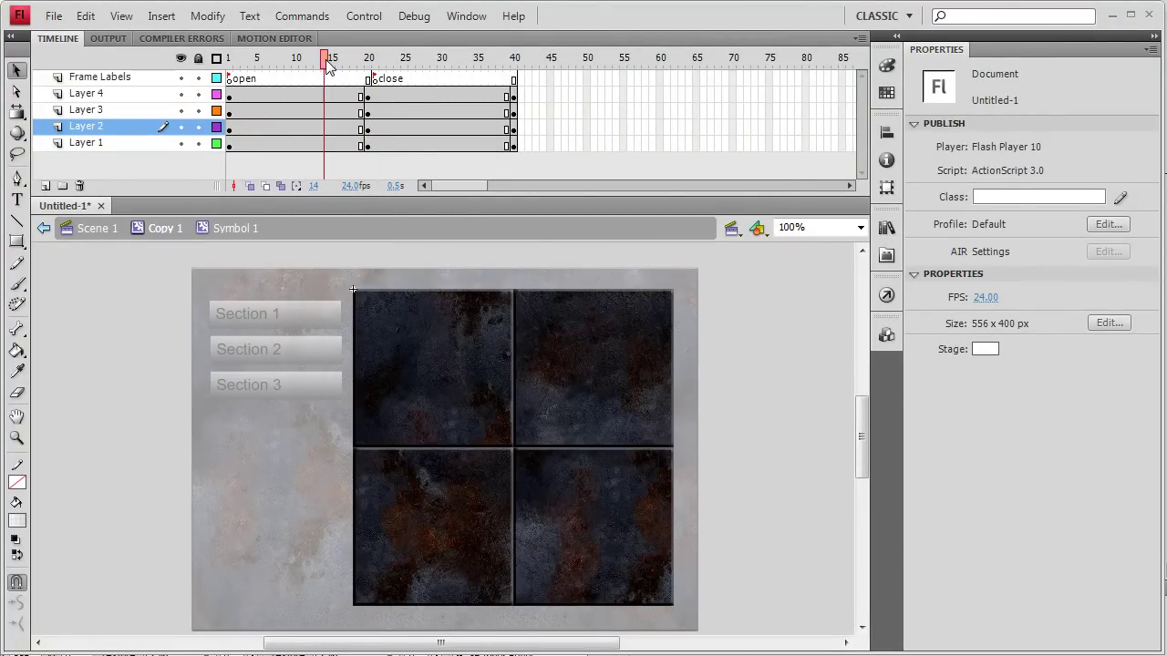
pyautogui.click(347, 59)
pyautogui.click(368, 59)
pyautogui.click(425, 78)
pyautogui.click(464, 77)
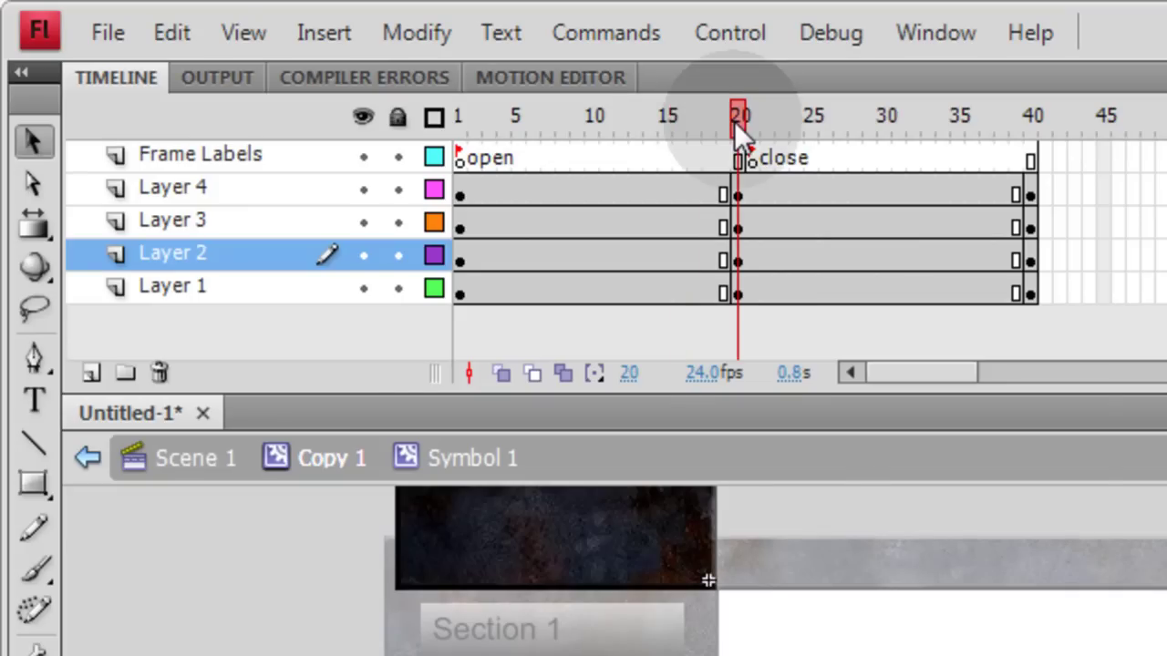
# - Create classic tweens over frames 1–19 on Layers 4, 3, 2 and 1
pyautogui.rightClick(608, 190)
pyautogui.rightClick(585, 193)
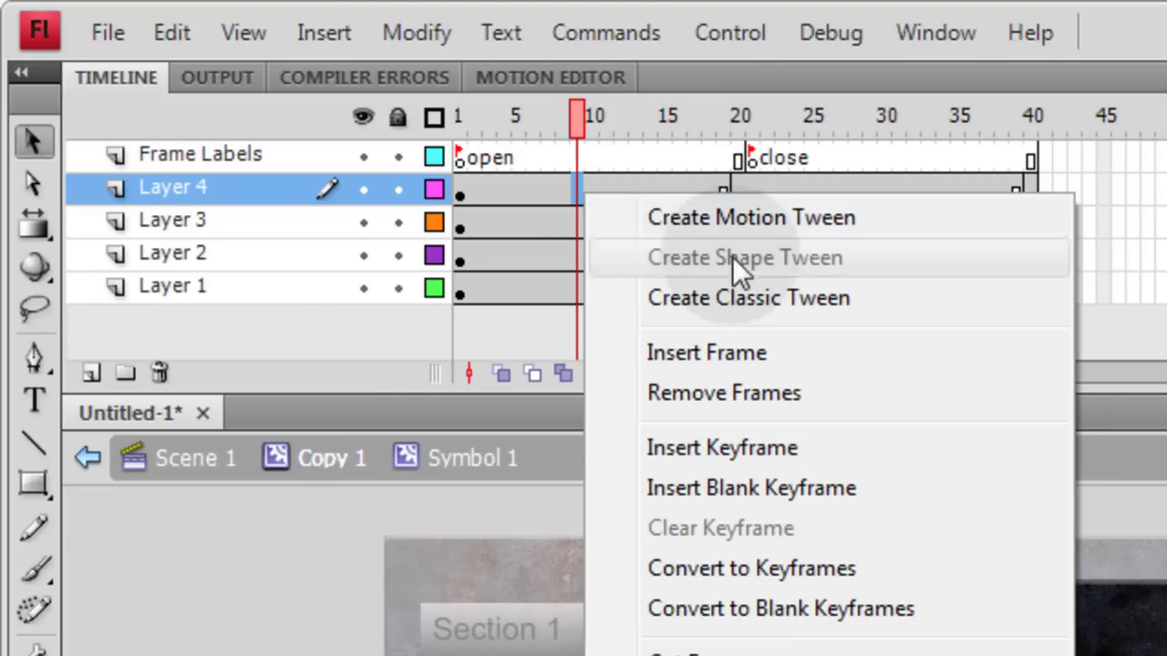
pyautogui.click(741, 298)
pyautogui.rightClick(608, 223)
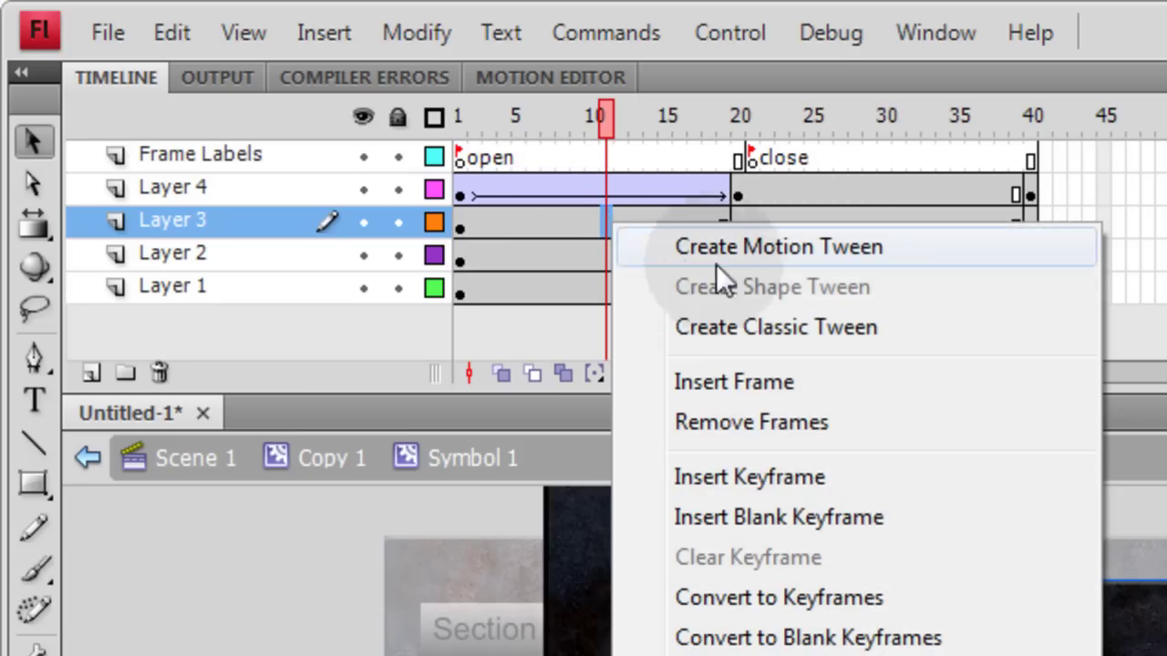
pyautogui.click(757, 318)
pyautogui.rightClick(666, 257)
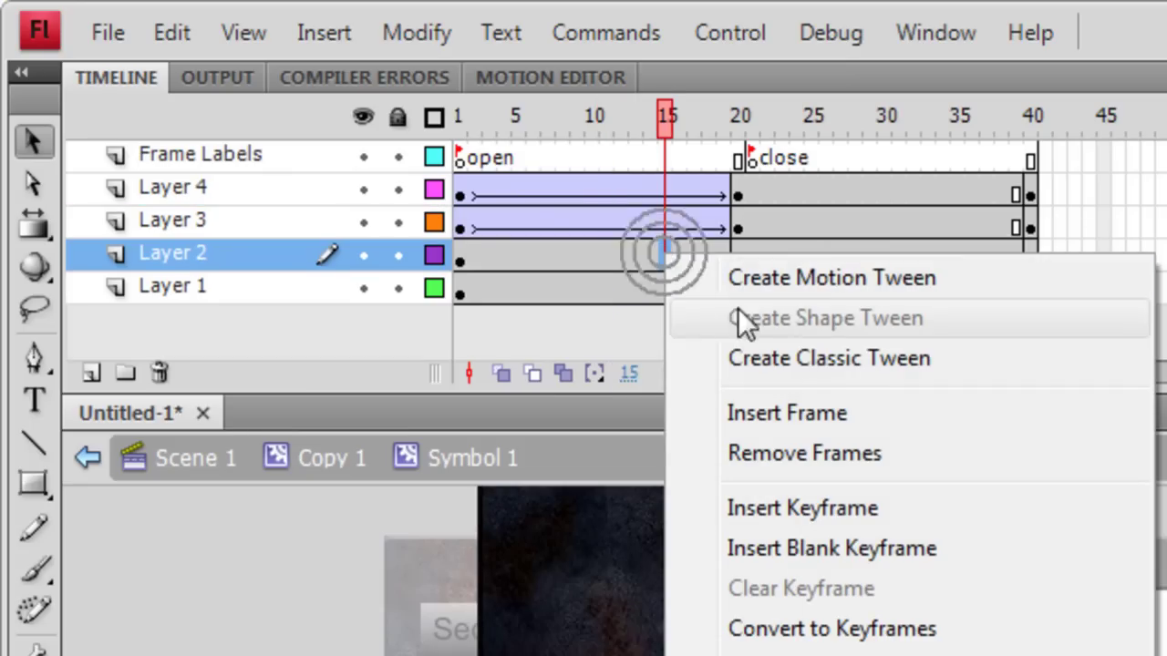
pyautogui.click(796, 358)
pyautogui.rightClick(593, 292)
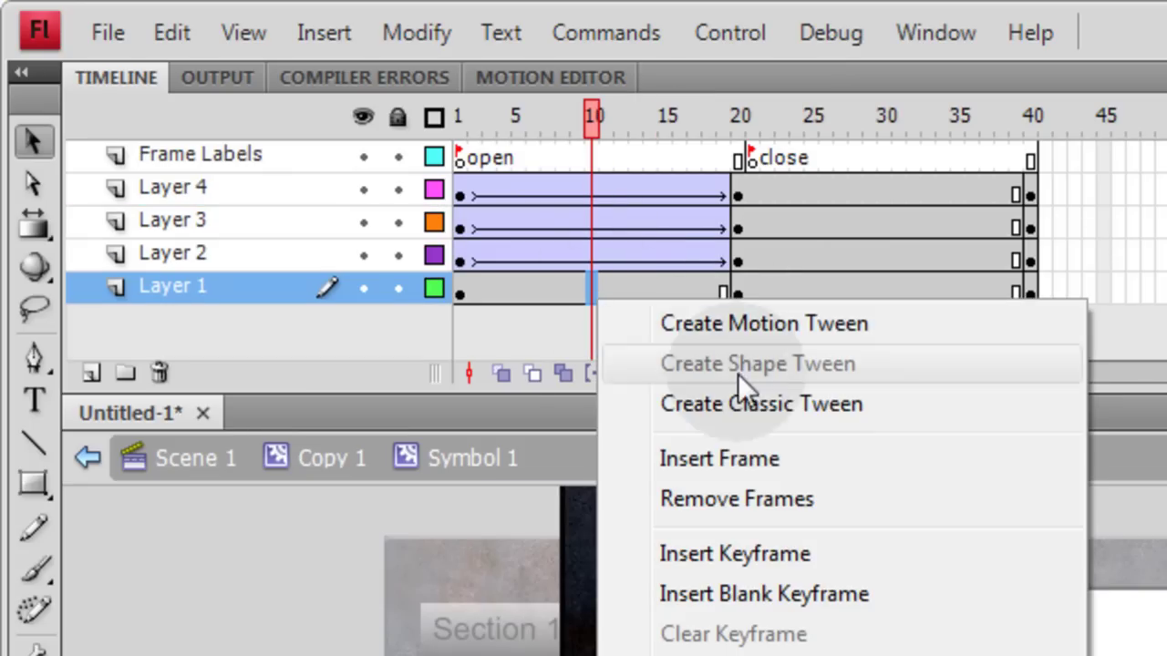
pyautogui.click(761, 404)
# - Create classic tweens over frames 20–40 on all four door layers and preview the animation
pyautogui.rightClick(854, 196)
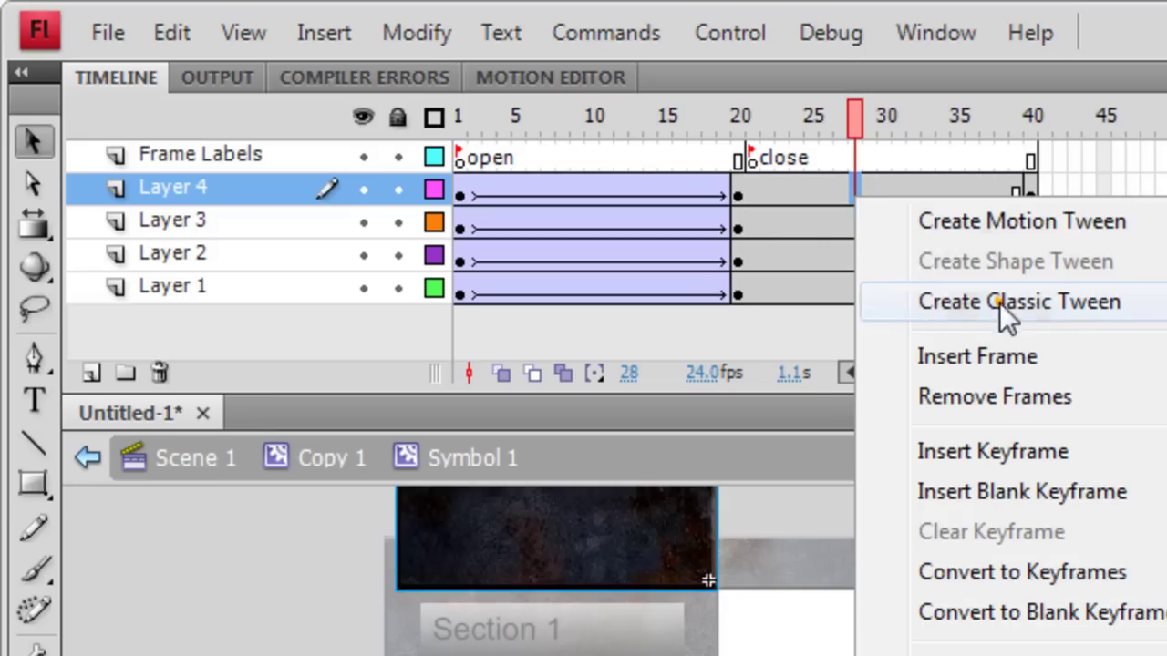
pyautogui.click(996, 302)
pyautogui.rightClick(882, 226)
pyautogui.click(1001, 326)
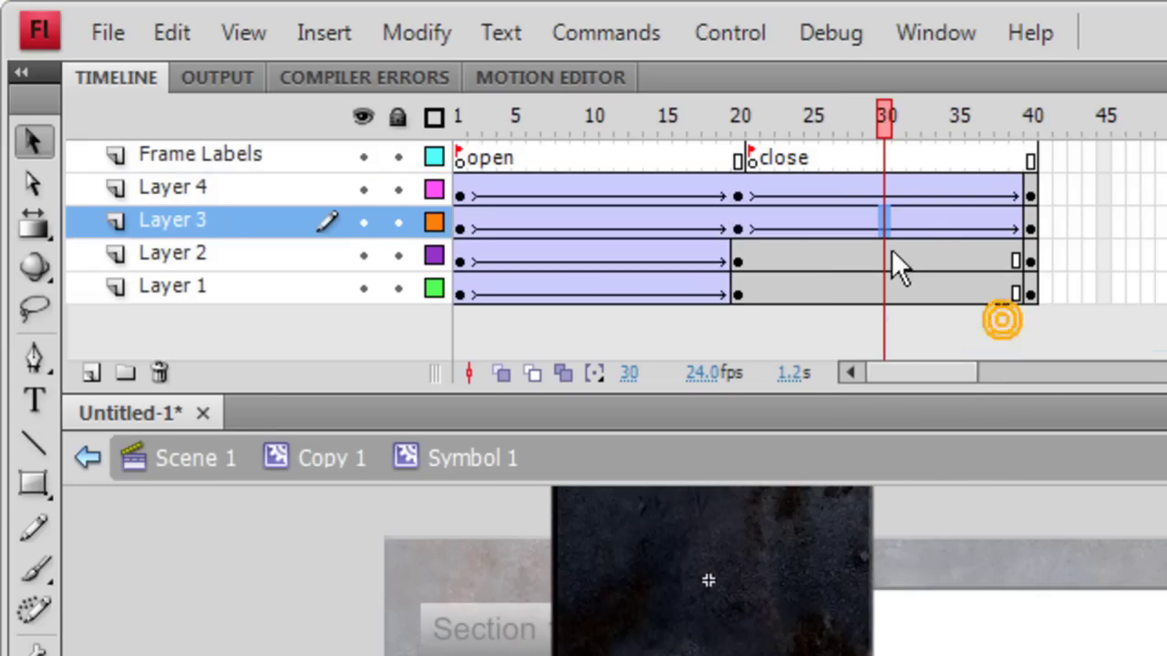
pyautogui.rightClick(872, 254)
pyautogui.click(1007, 358)
pyautogui.rightClick(908, 291)
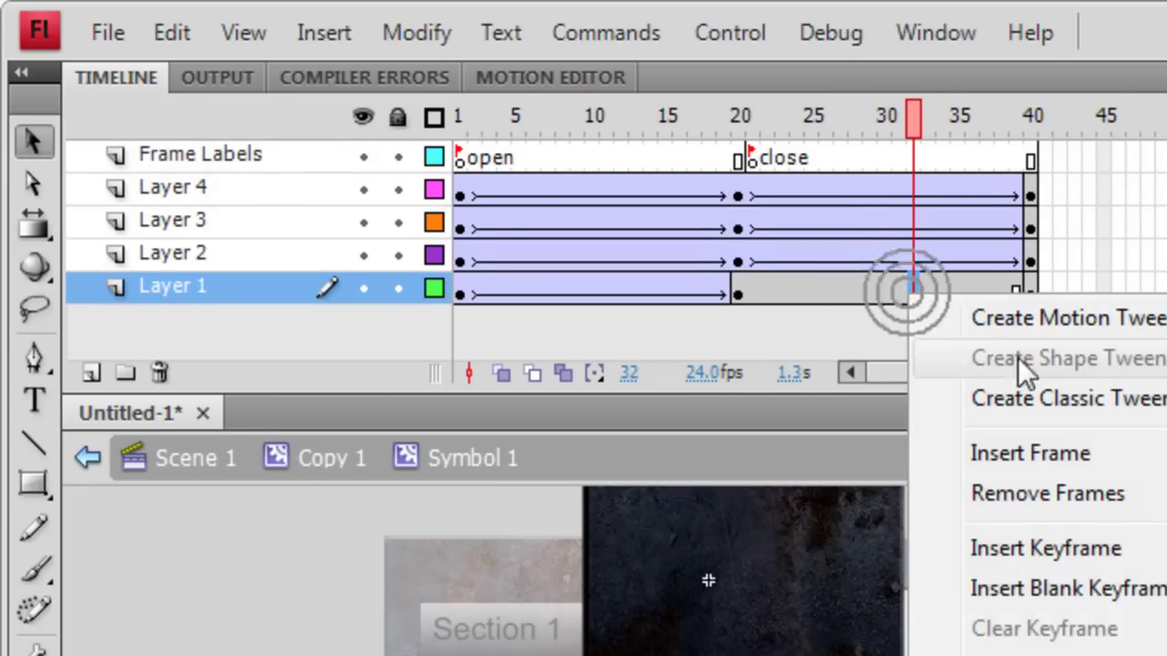
pyautogui.click(1039, 396)
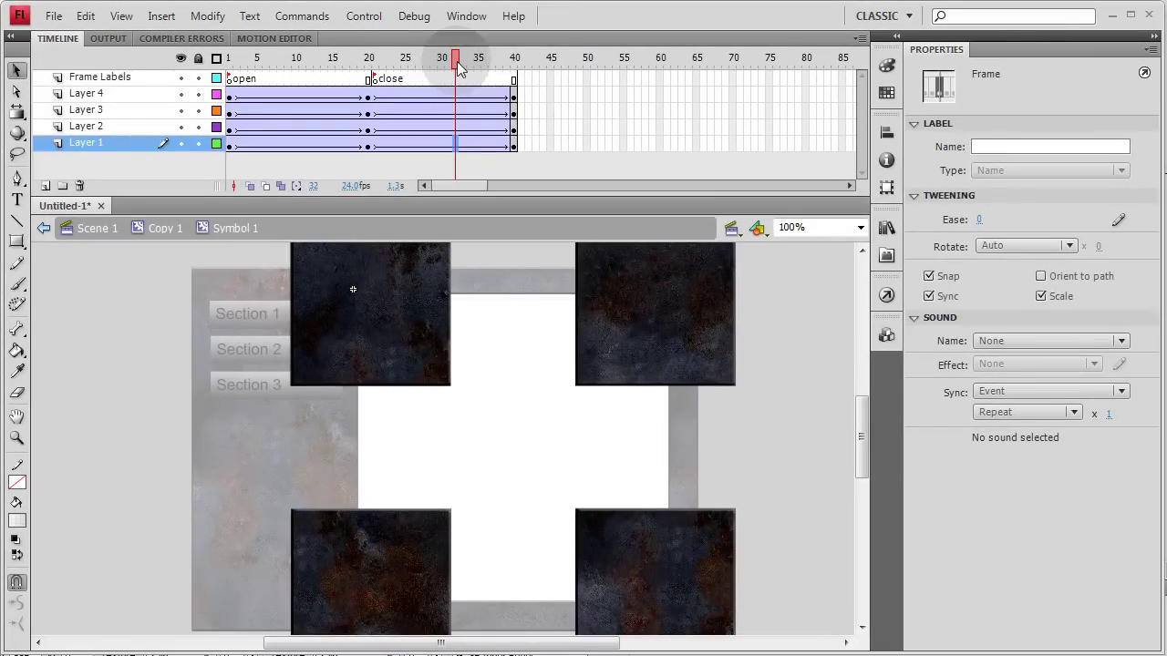
pyautogui.moveTo(457, 61); pyautogui.dragTo(515, 66)
pyautogui.click(258, 58)
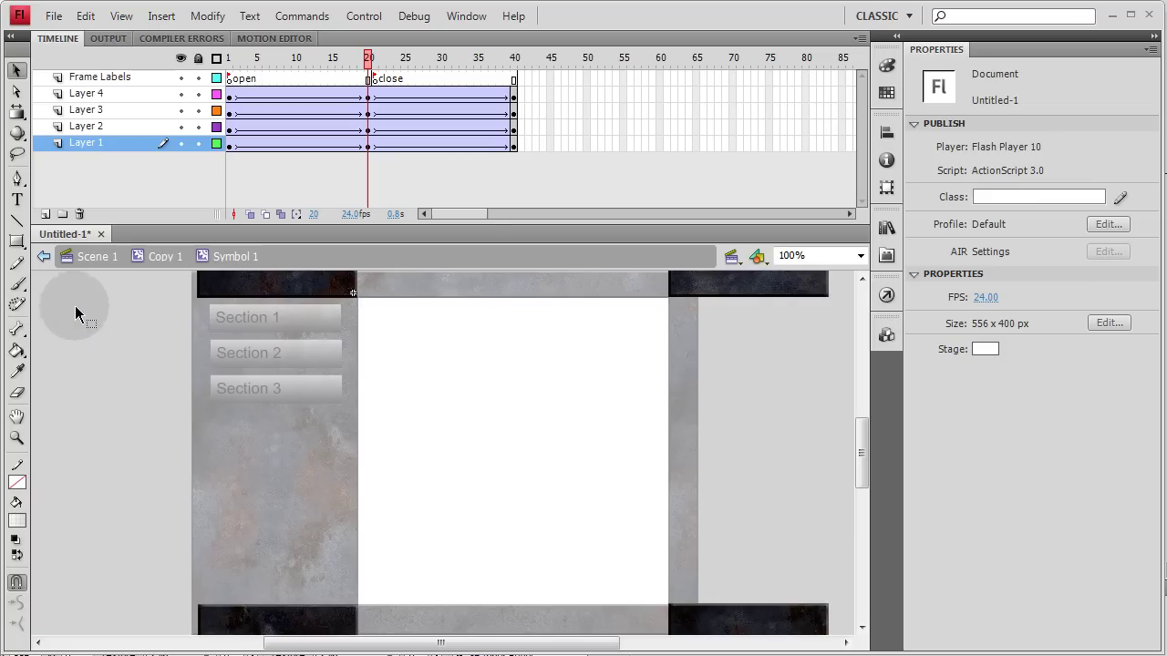
# - Add a new layer and move it below Layer 1
pyautogui.click(17, 241)
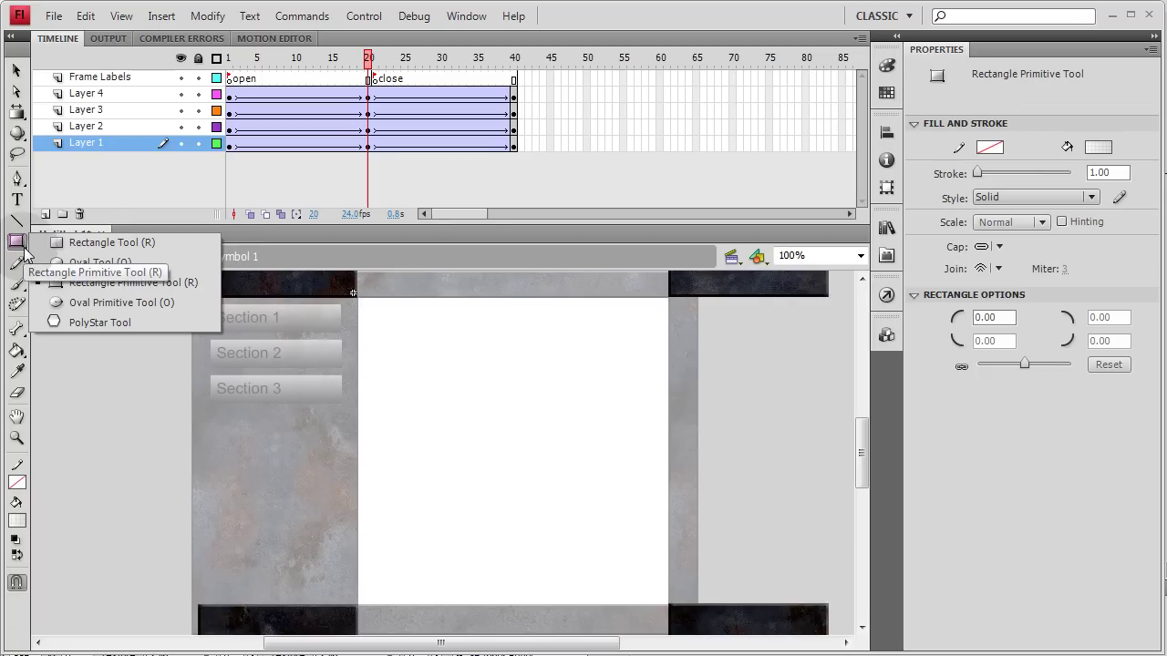
pyautogui.press('v')
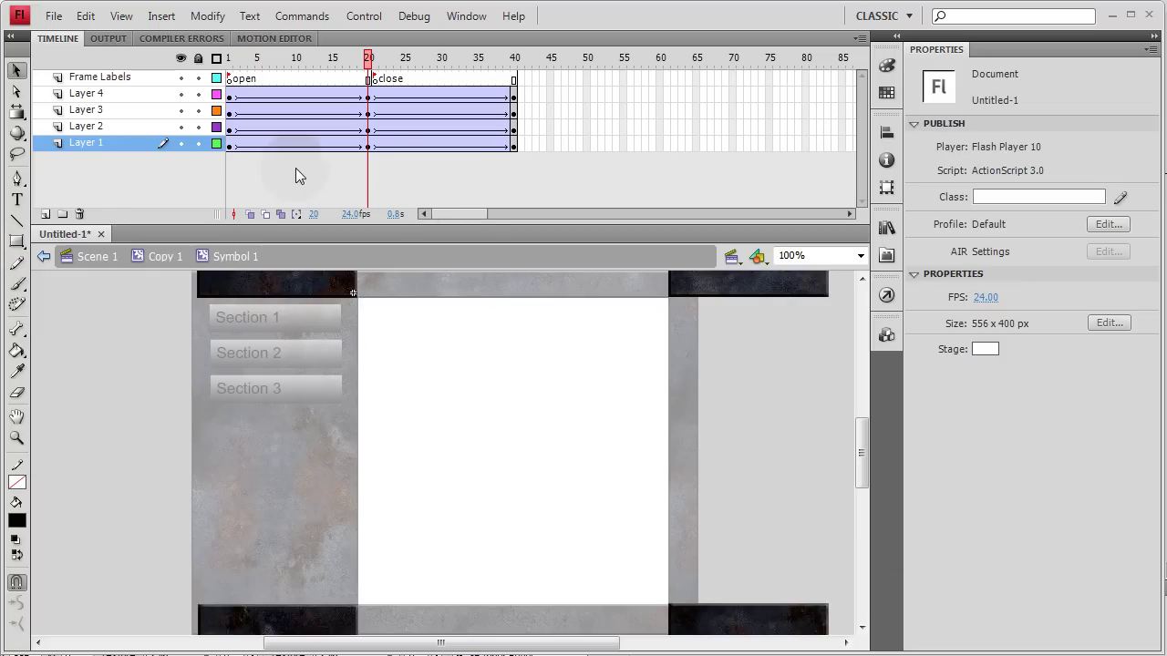
pyautogui.click(45, 214)
pyautogui.click(133, 146)
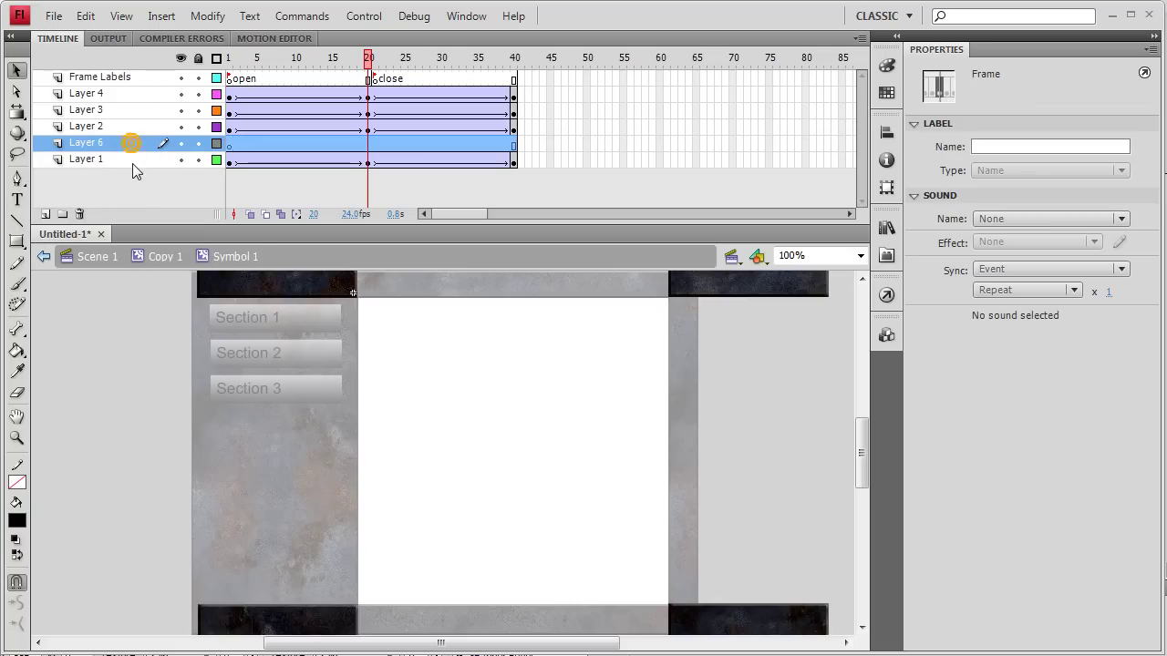
pyautogui.click(136, 146)
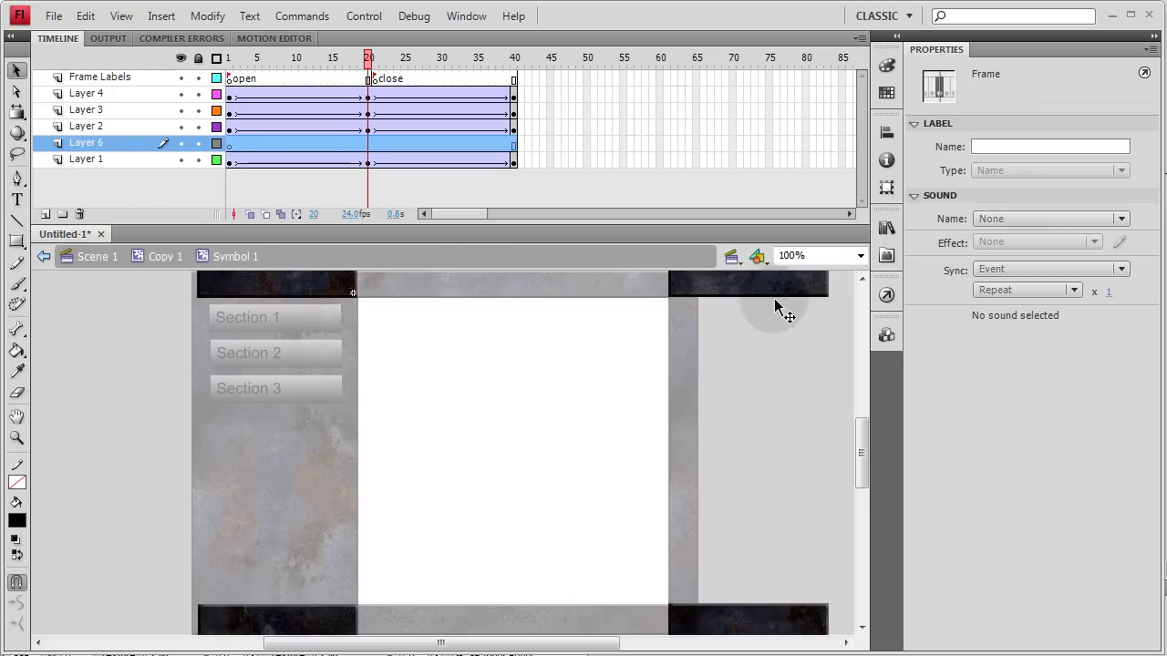
pyautogui.moveTo(91, 143); pyautogui.dragTo(193, 175)
pyautogui.click(193, 175)
# - At frame 20, draw a black 348.90 x 345 rectangle and shift it into the door opening
pyautogui.click(230, 161)
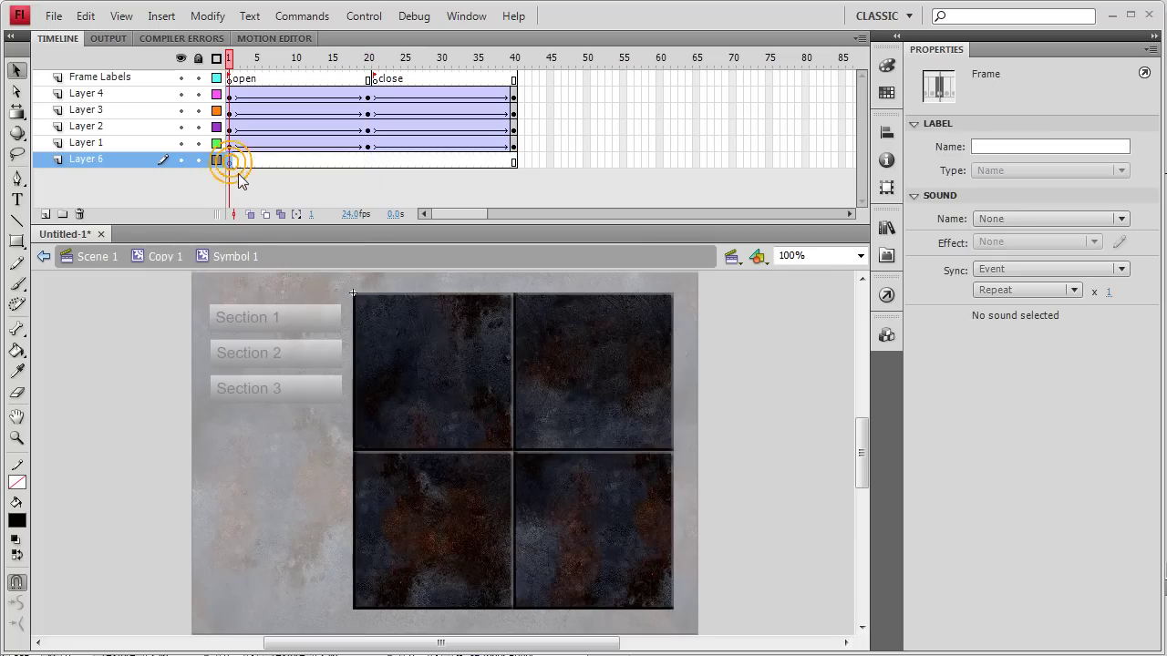
pyautogui.click(367, 57)
pyautogui.hotkey('ctrl', 'shift', 'v')
pyautogui.click(367, 58)
pyautogui.click(555, 432)
pyautogui.click(813, 453)
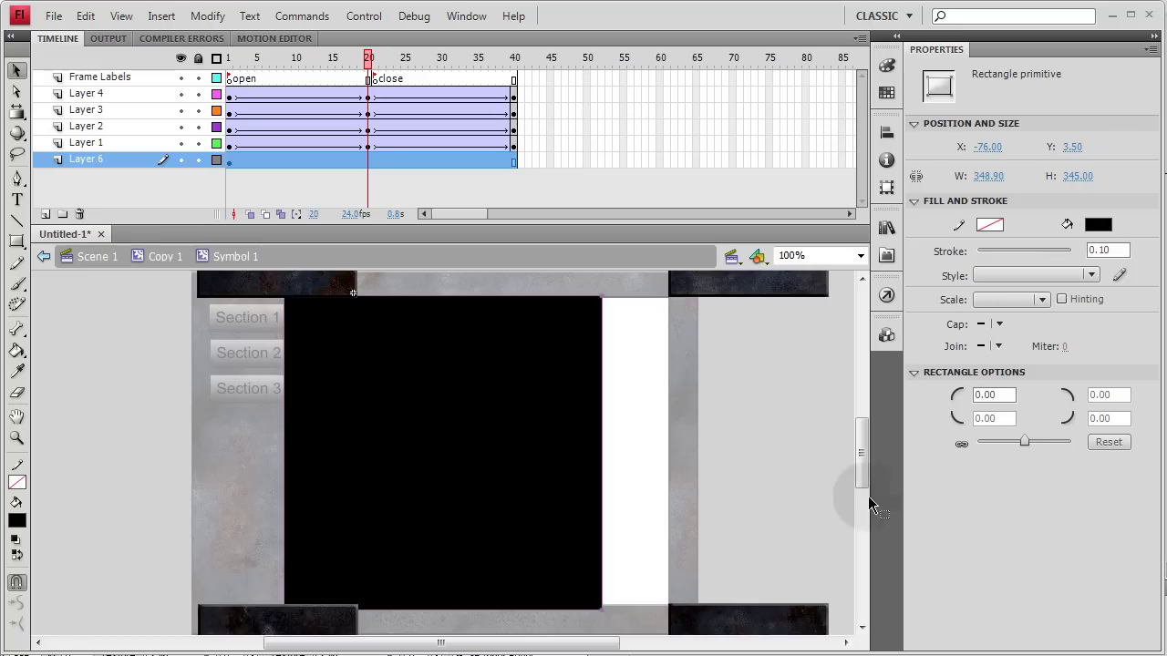
pyautogui.click(513, 413)
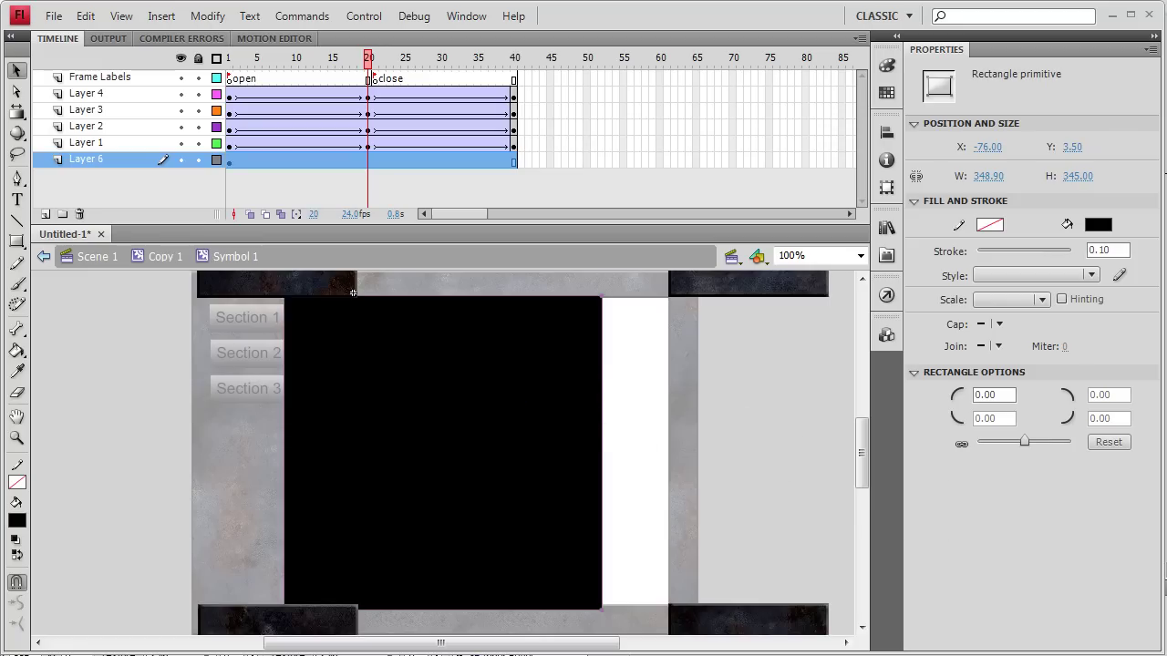
pyautogui.moveTo(513, 413); pyautogui.dragTo(584, 413)
# - Type 'Section 1' on the black square in white at 26 pt
pyautogui.click(16, 199)
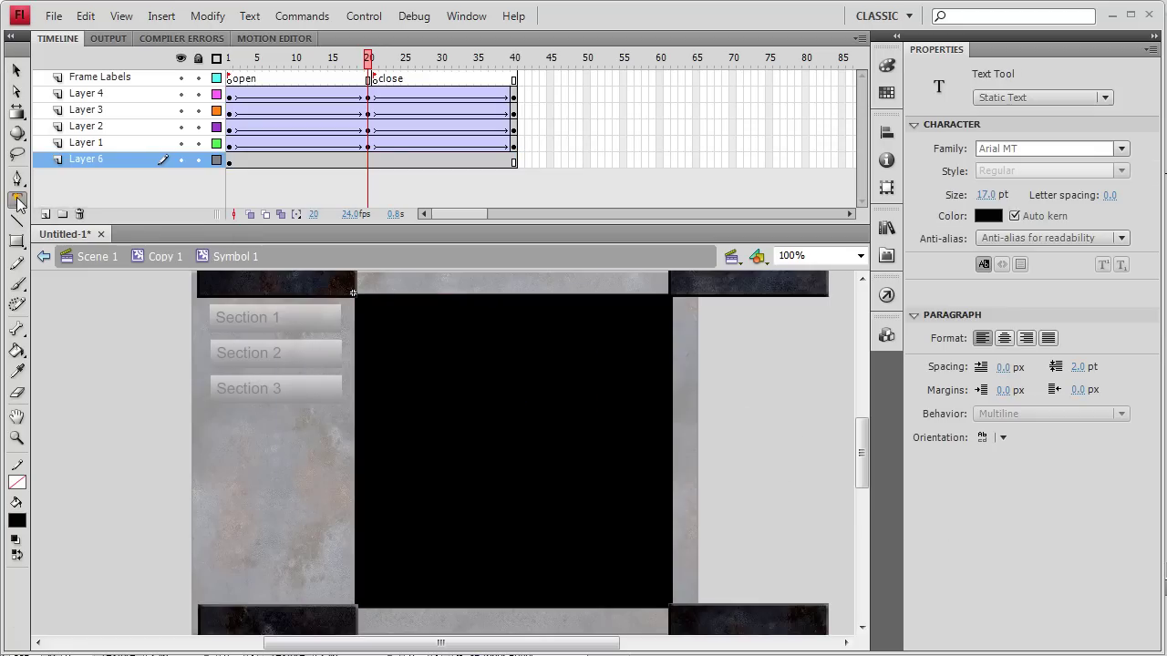
pyautogui.click(384, 382)
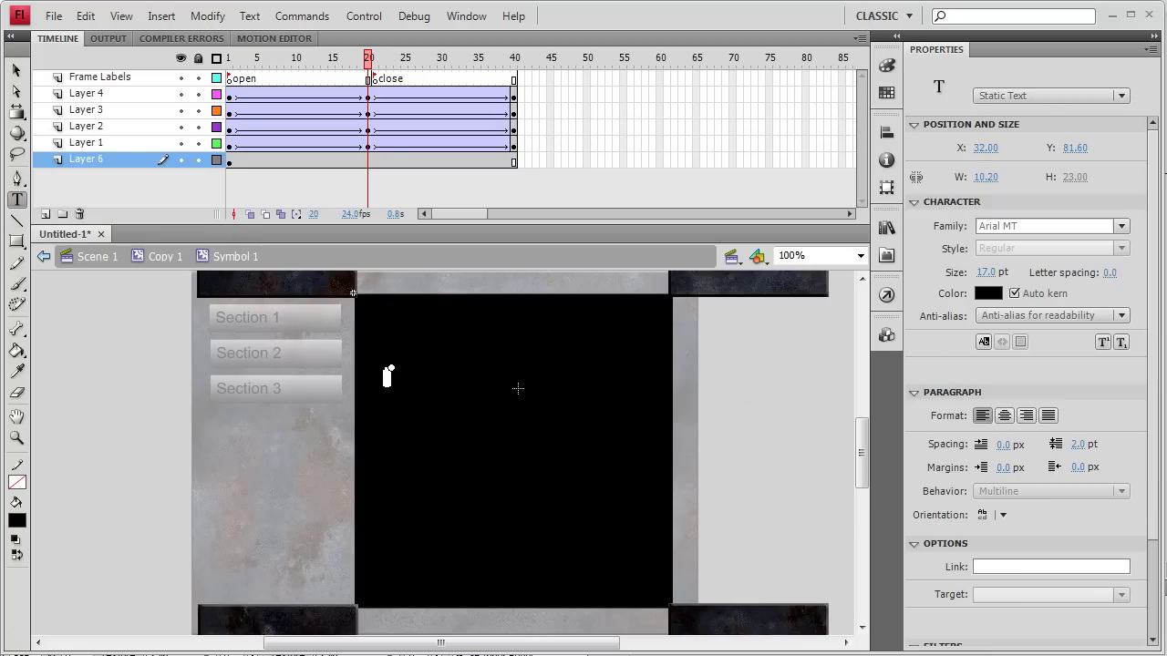
pyautogui.write('Section 1')
pyautogui.press('Escape')
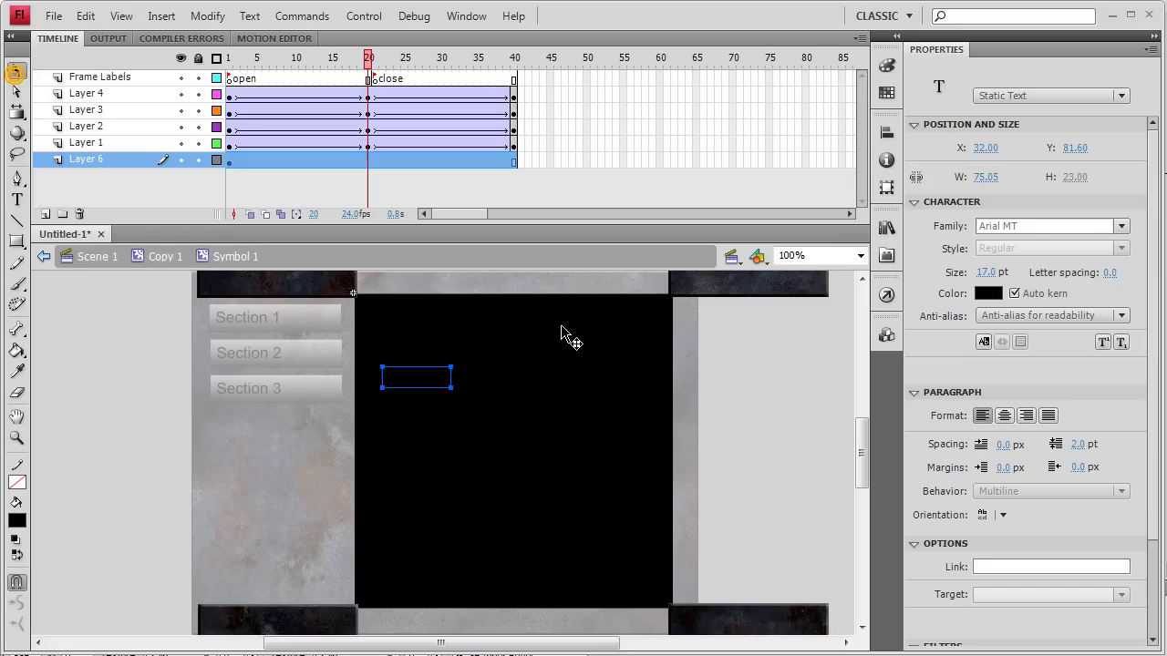
pyautogui.click(989, 294)
pyautogui.click(997, 398)
pyautogui.moveTo(979, 272)
pyautogui.mouseDown()
pyautogui.moveTo(997, 272)
pyautogui.moveTo(985, 272)
pyautogui.mouseUp()
pyautogui.click(434, 390)
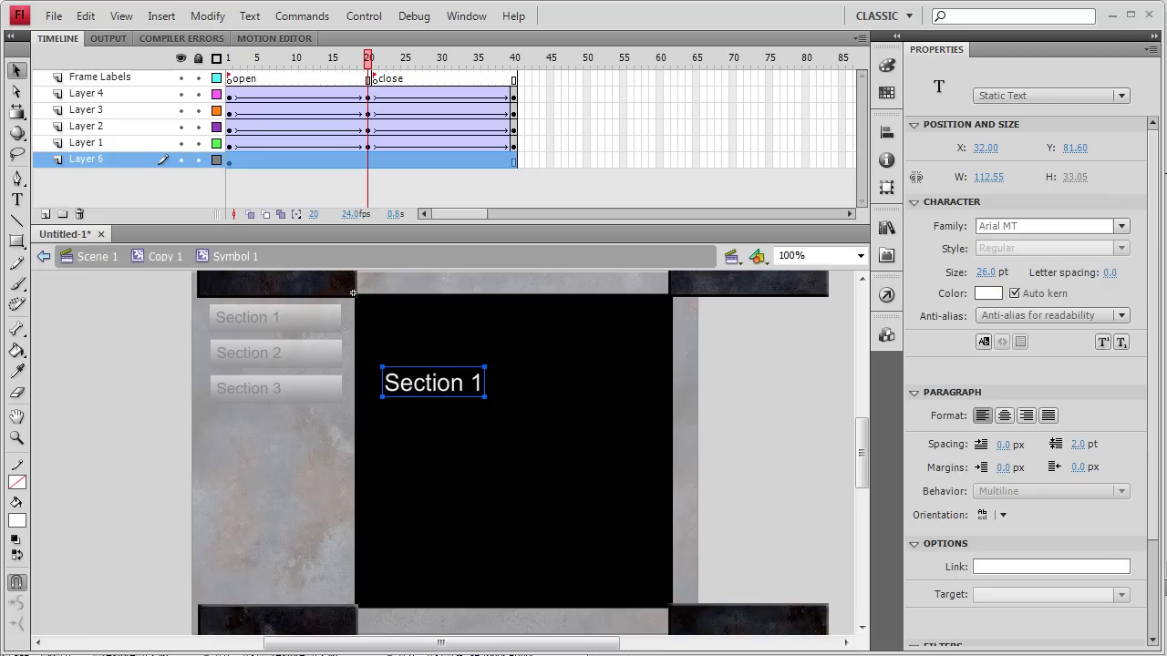
# - Centre the Section 1 text on the square and select both text and square
pyautogui.moveTo(453, 384); pyautogui.dragTo(530, 440)
pyautogui.click(699, 413)
pyautogui.click(497, 440)
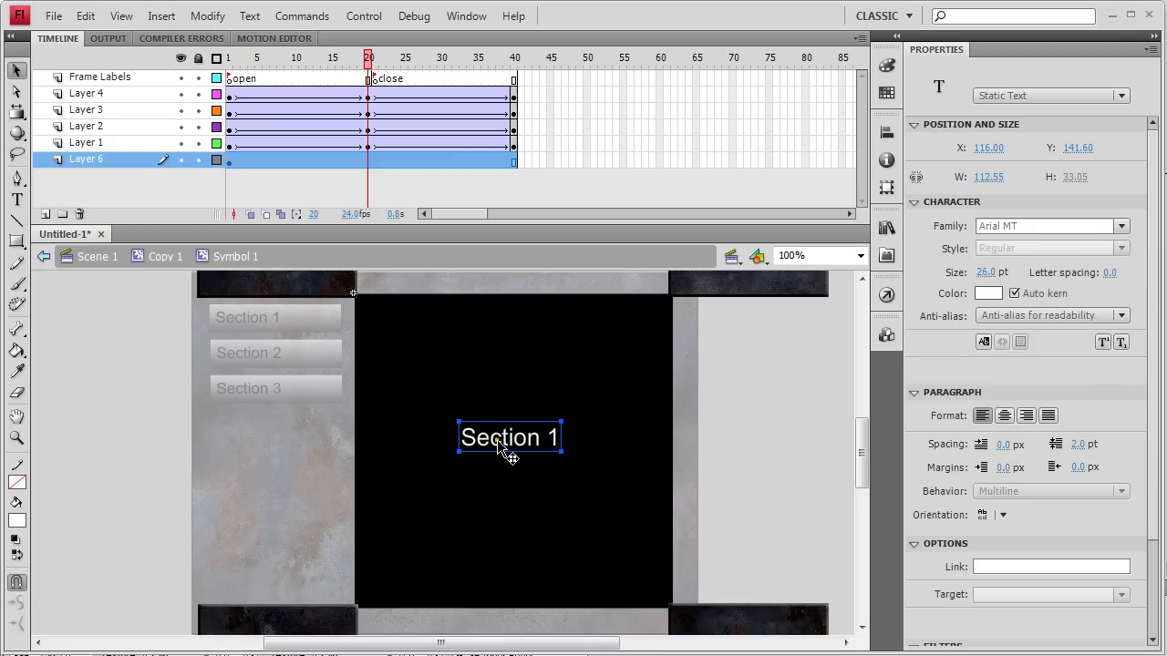
pyautogui.keyDown('shift'); pyautogui.click(589, 383); pyautogui.keyUp('shift')
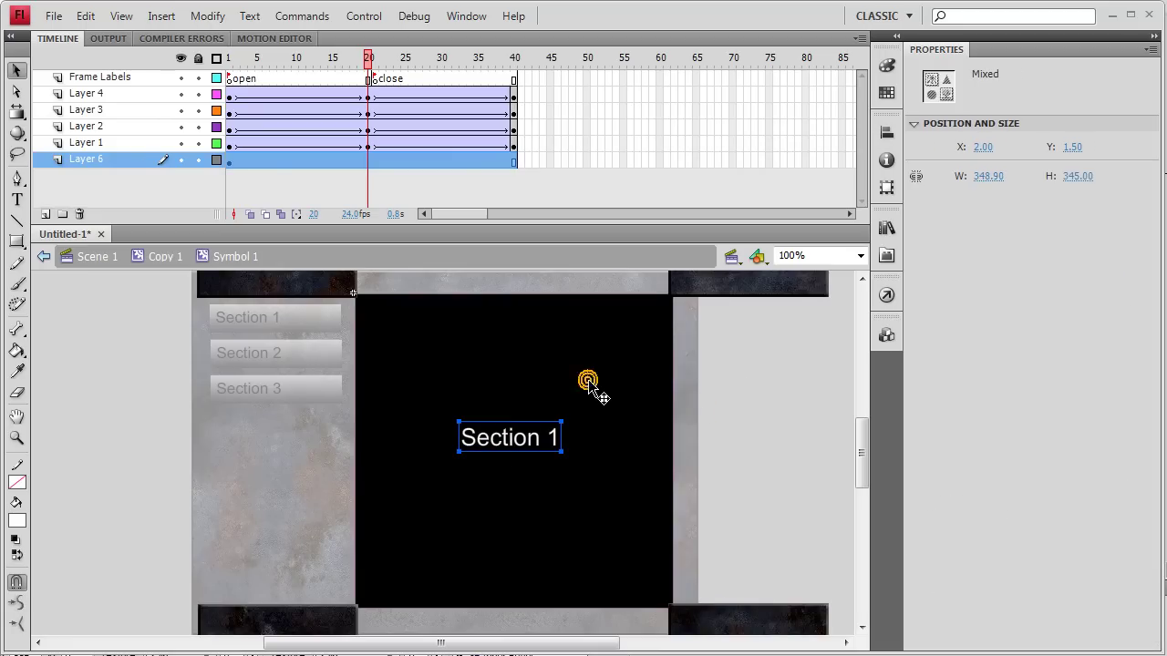
# - Convert the square and Section 1 text to a Movie Clip symbol with instance name 'pages'
pyautogui.rightClick(519, 436)
pyautogui.click(609, 422)
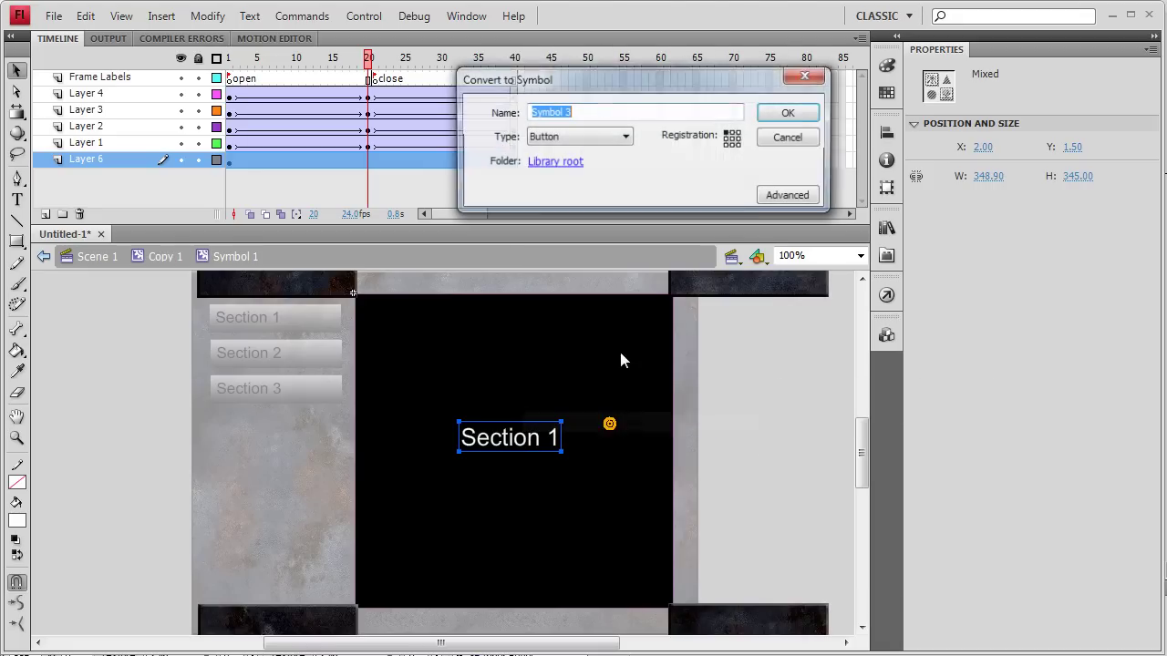
pyautogui.click(614, 142)
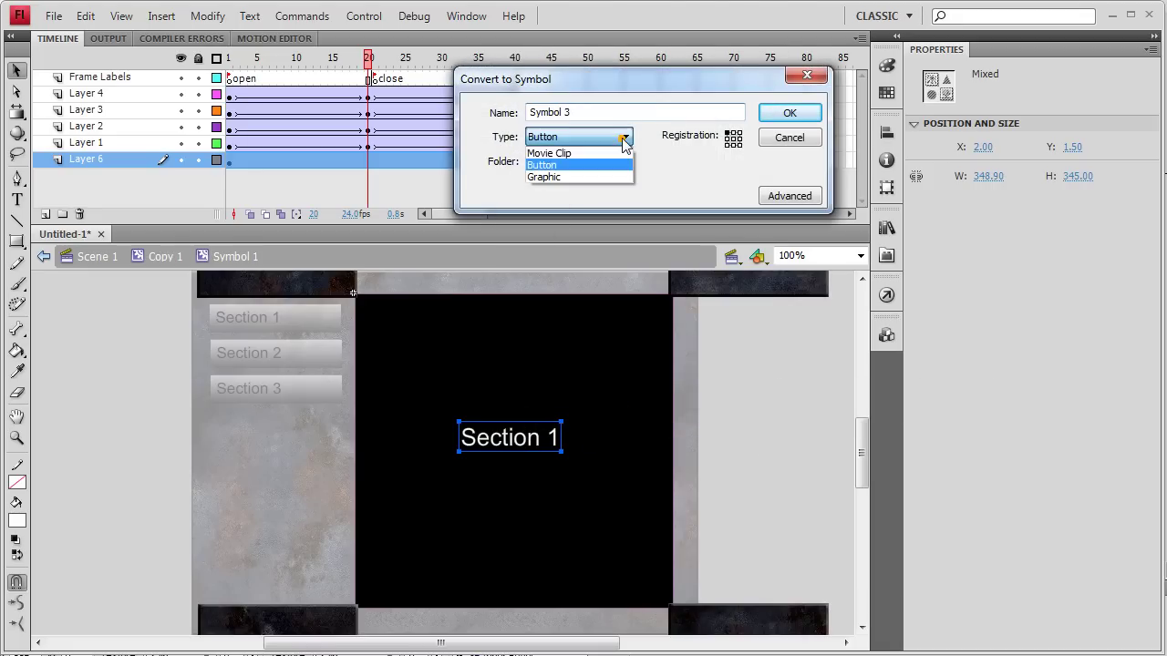
pyautogui.click(593, 153)
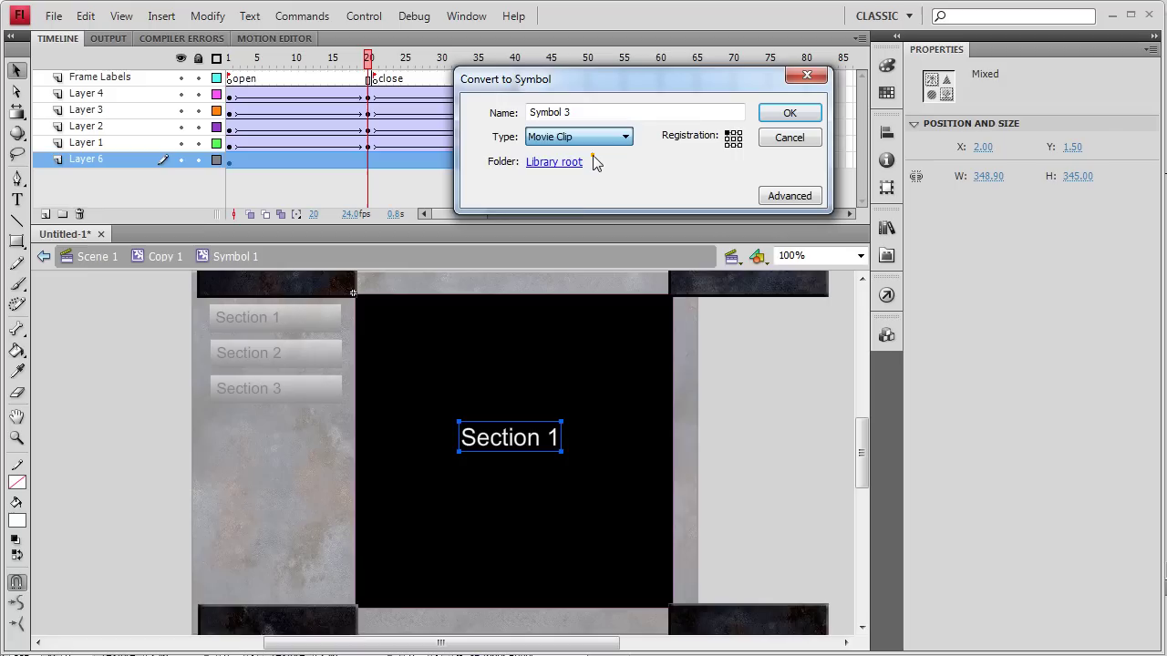
pyautogui.click(794, 114)
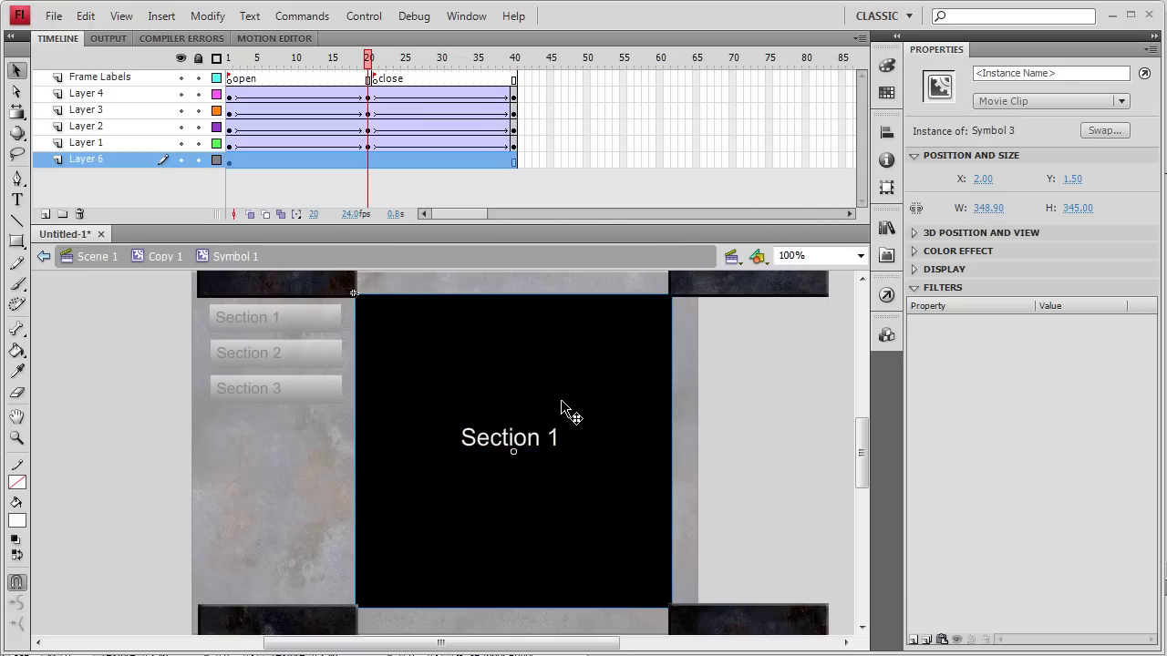
pyautogui.click(1028, 73)
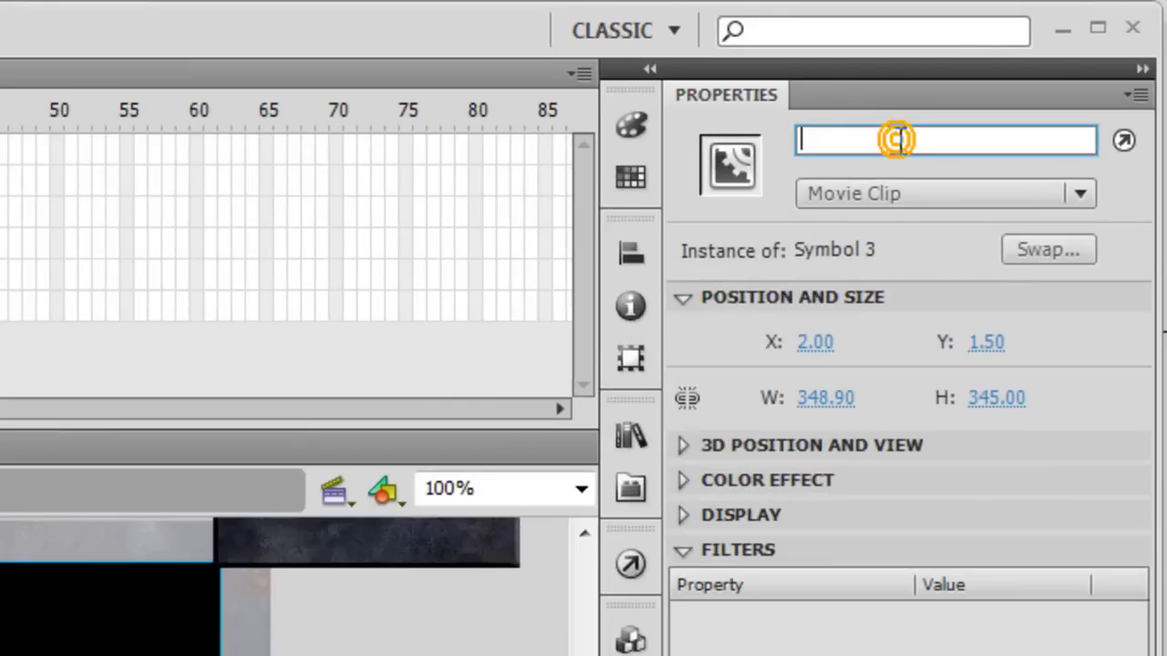
pyautogui.write('pages')
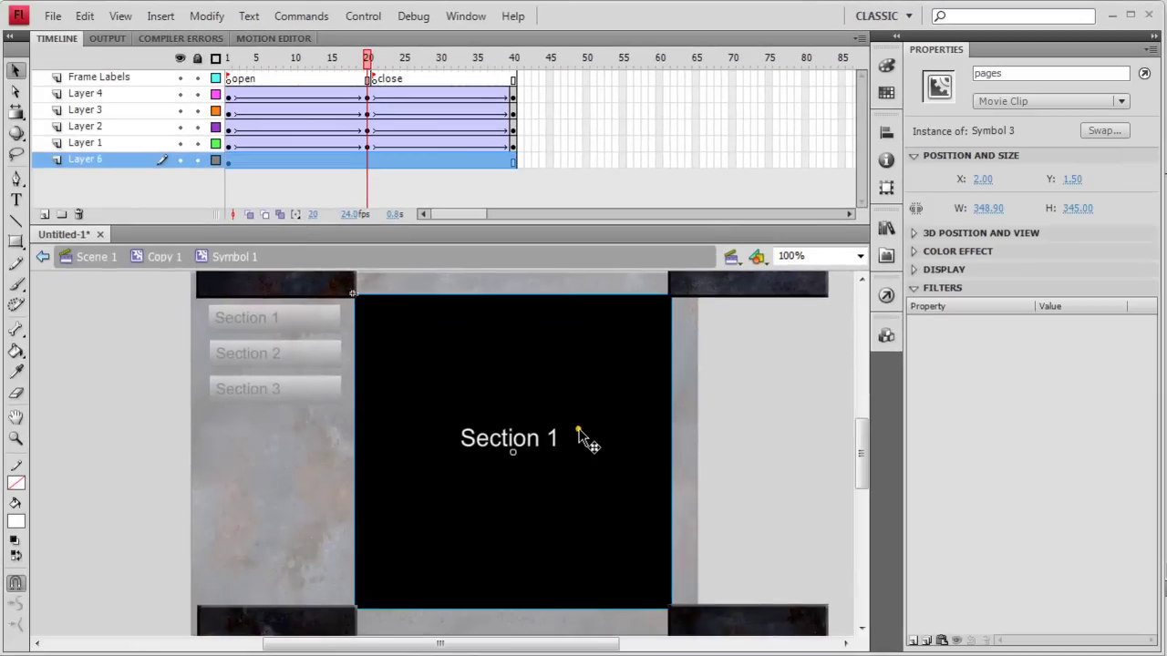
# - Inside Symbol 3, add Layer 2 and give its frame 1 the action stop();
pyautogui.doubleClick(534, 445)
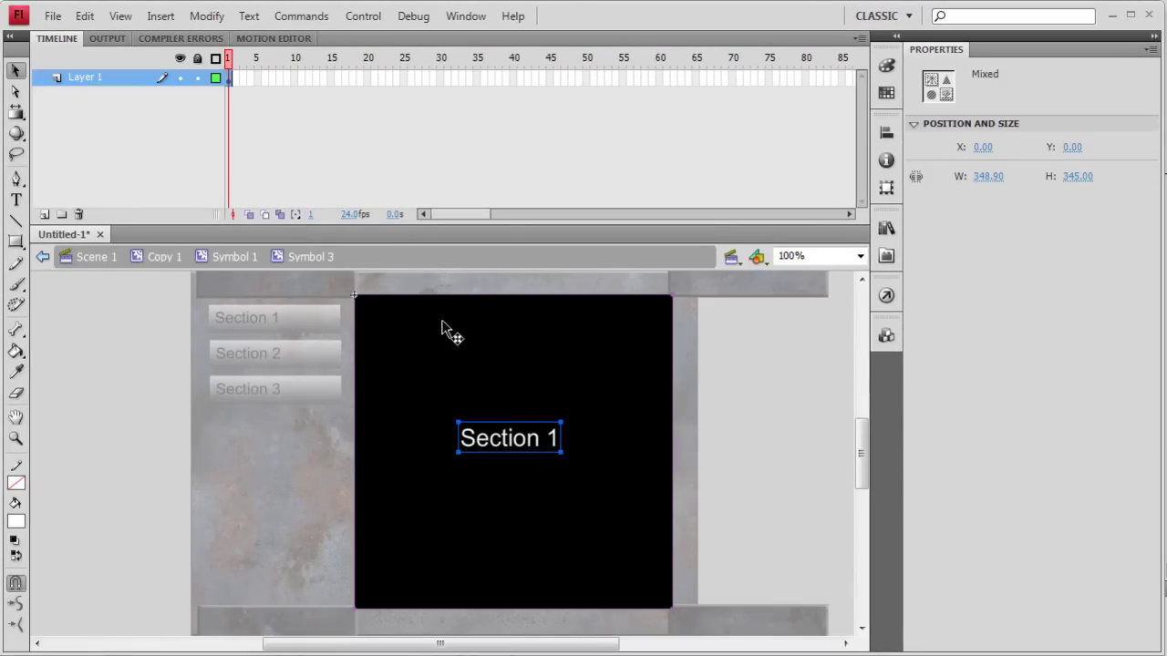
pyautogui.click(731, 418)
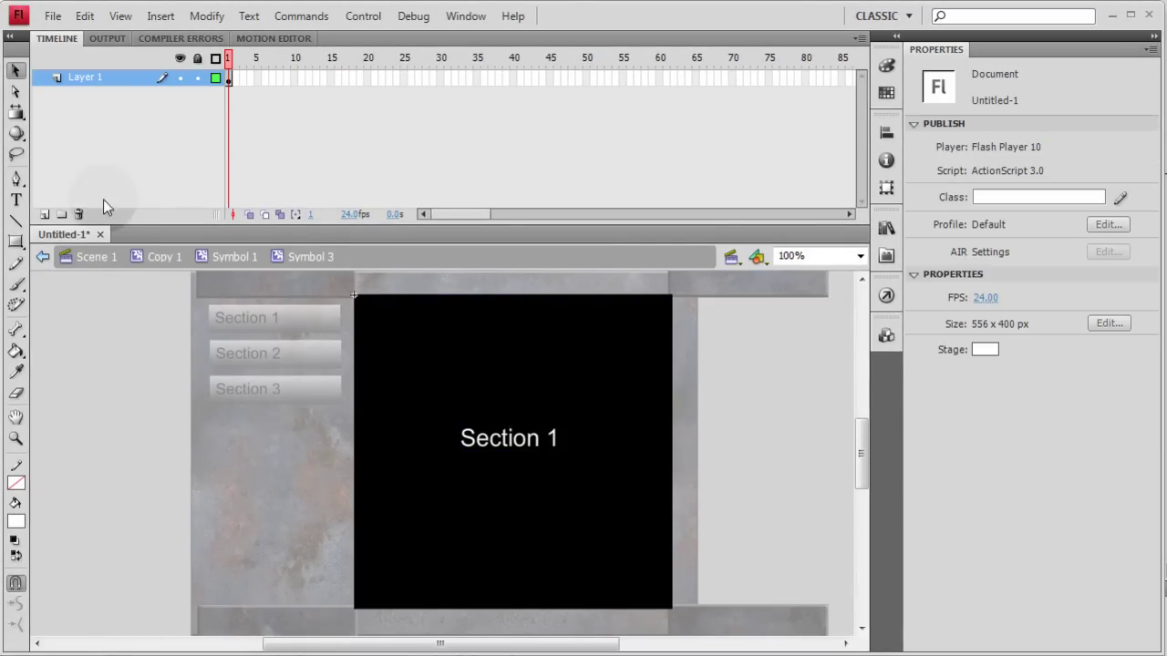
pyautogui.click(45, 215)
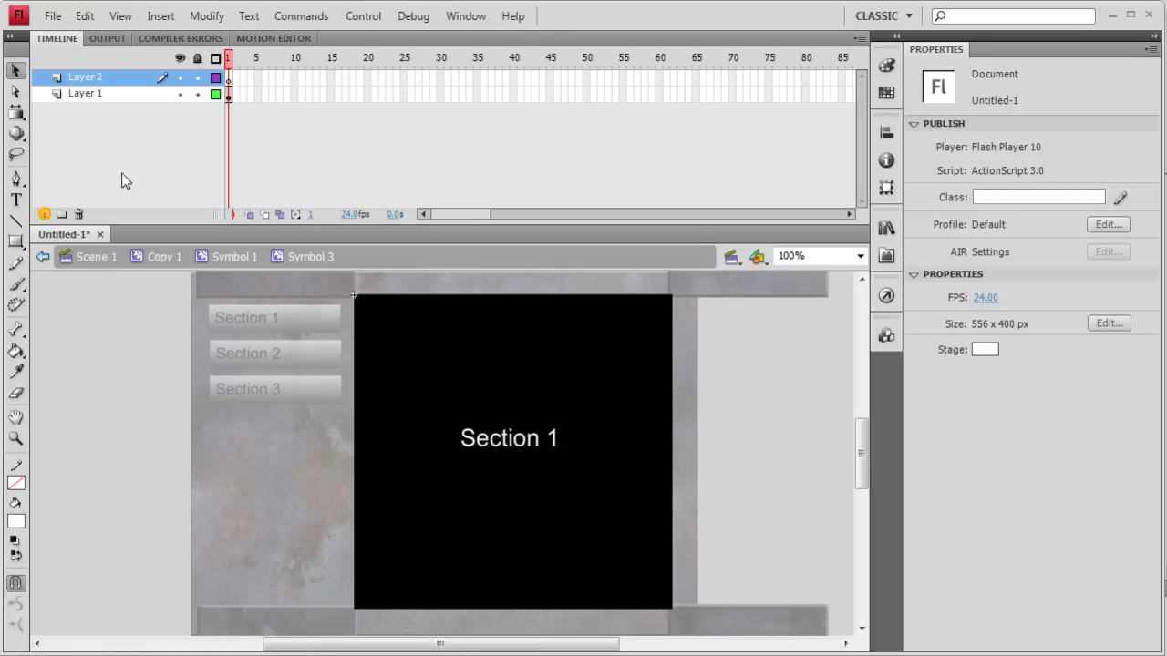
pyautogui.click(94, 81)
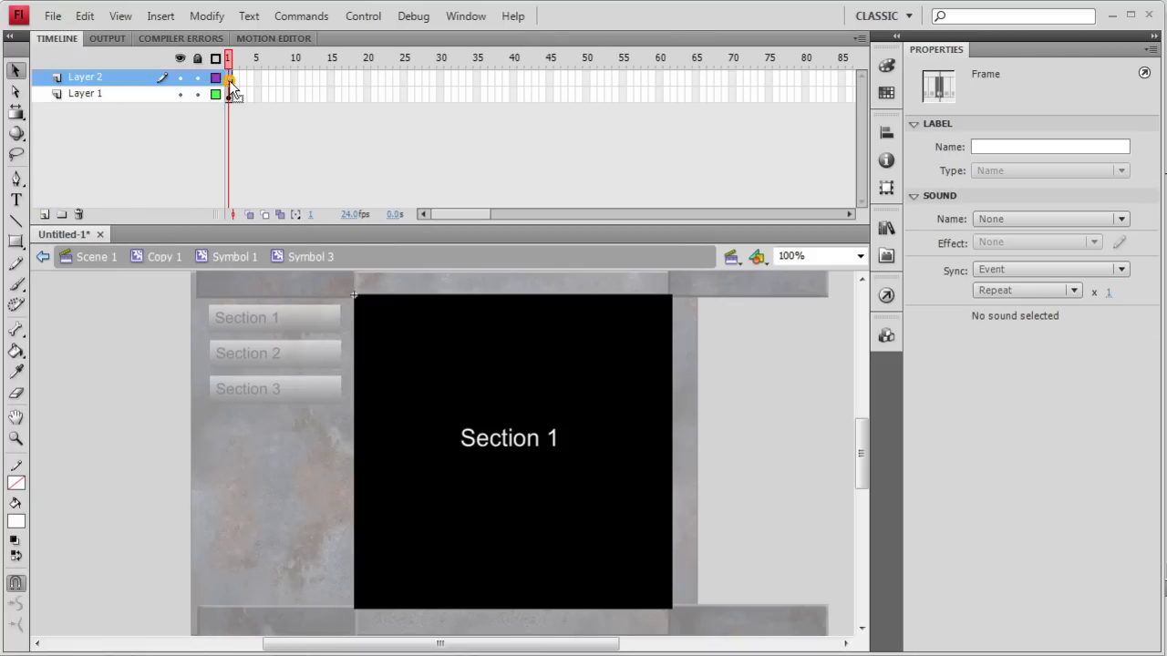
pyautogui.press('F9')
pyautogui.write('sto')
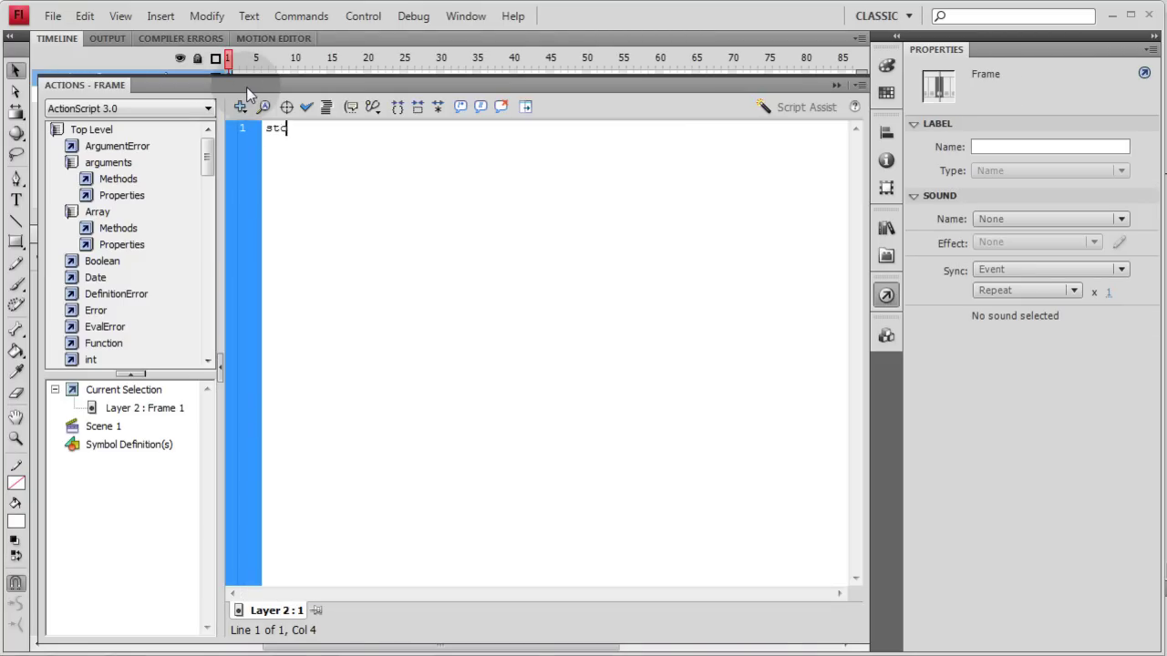
pyautogui.write('p();')
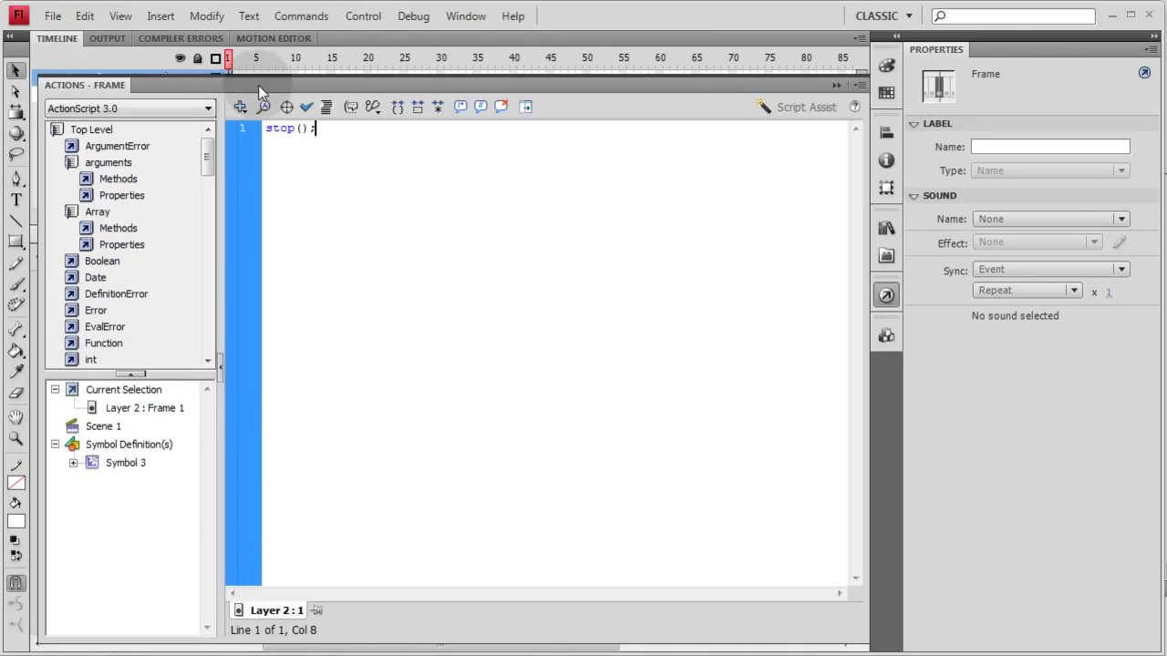
pyautogui.press('F9')
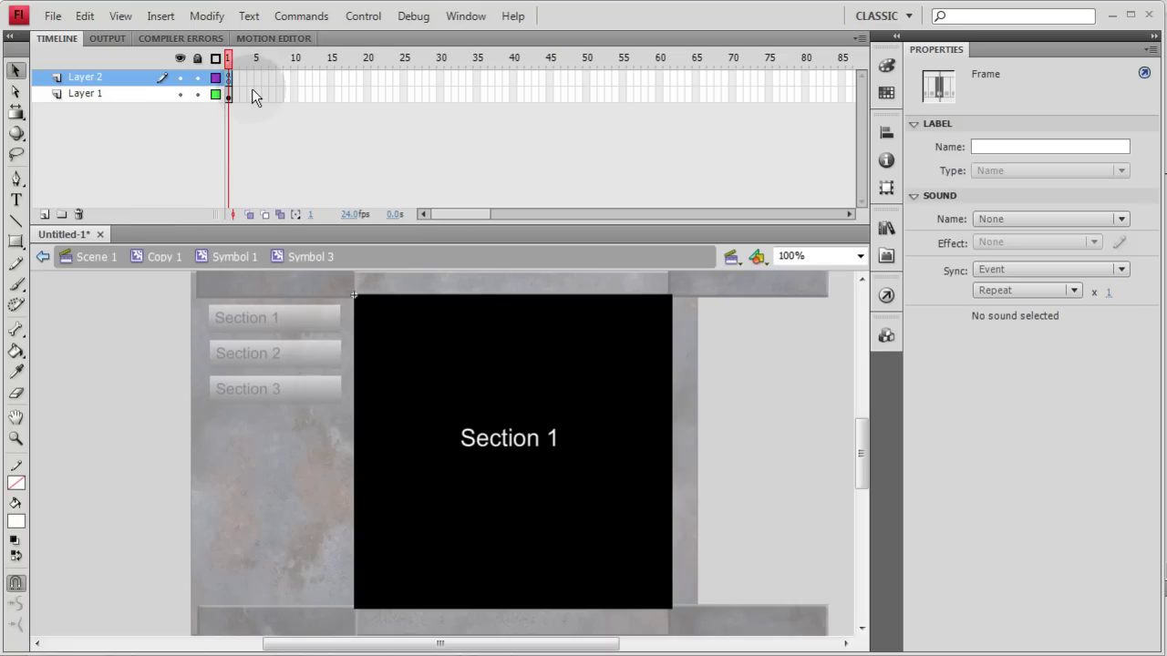
# - Rename Layer 1 of the pages clip to 'pages'
pyautogui.click(240, 95)
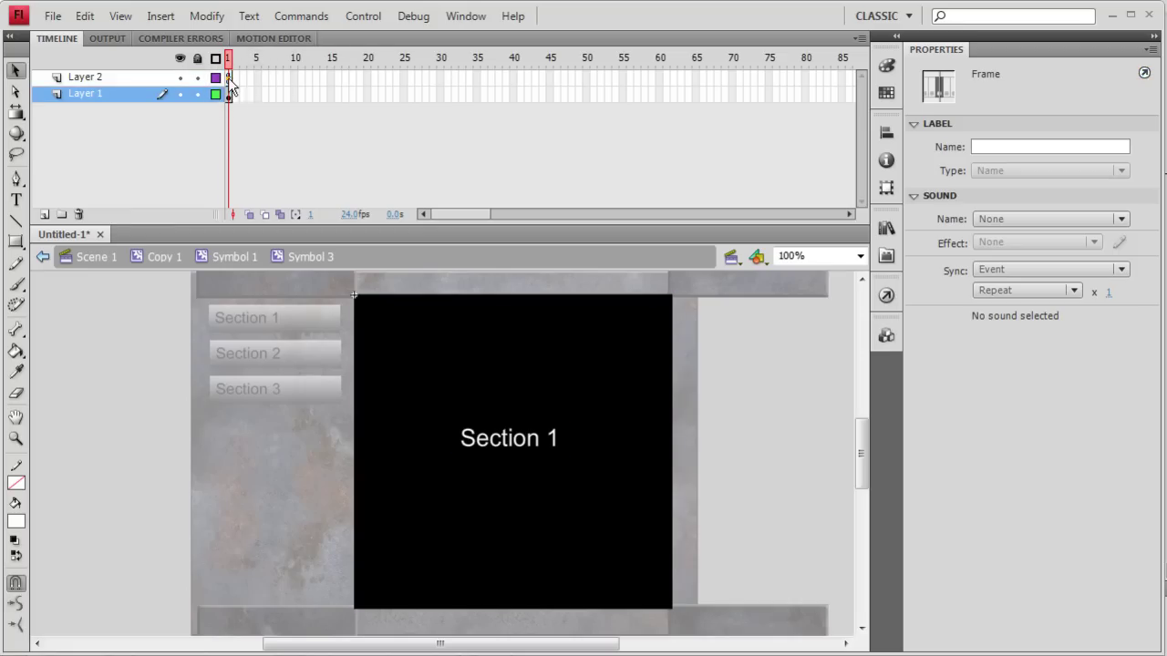
pyautogui.click(228, 78)
pyautogui.press('F9')
pyautogui.press('F9')
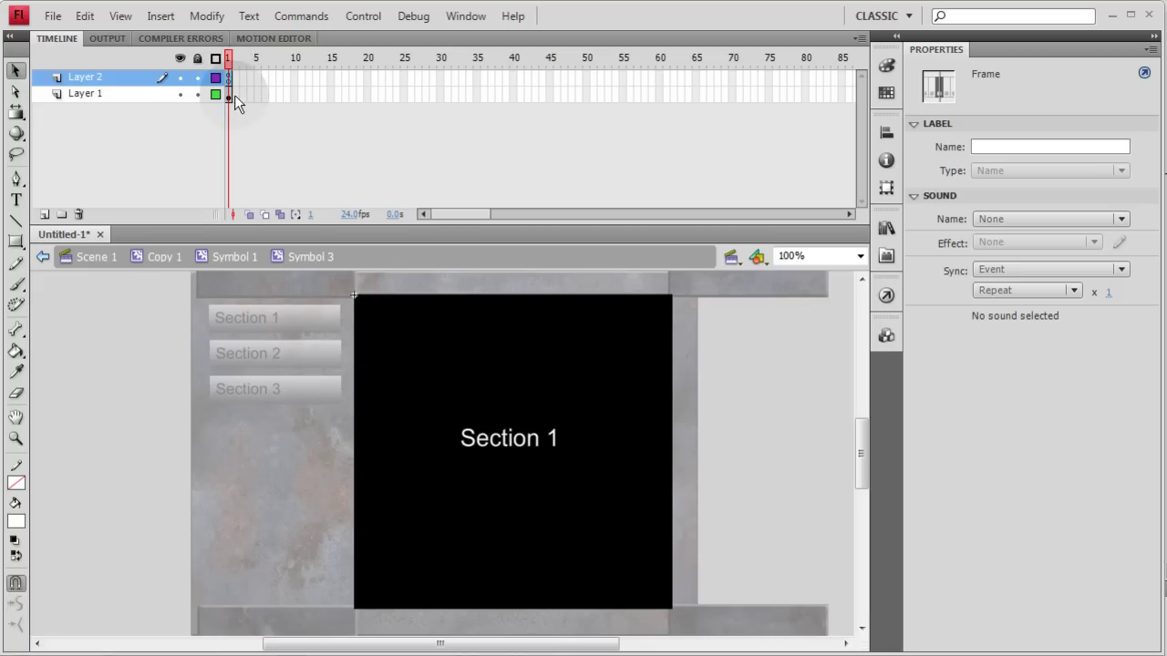
pyautogui.click(236, 95)
pyautogui.click(96, 91)
pyautogui.doubleClick(97, 90)
pyautogui.write('pages')
pyautogui.press('Return')
# - Make the frame 2 page maroon with the heading Section 2
pyautogui.click(230, 94)
pyautogui.click(236, 94)
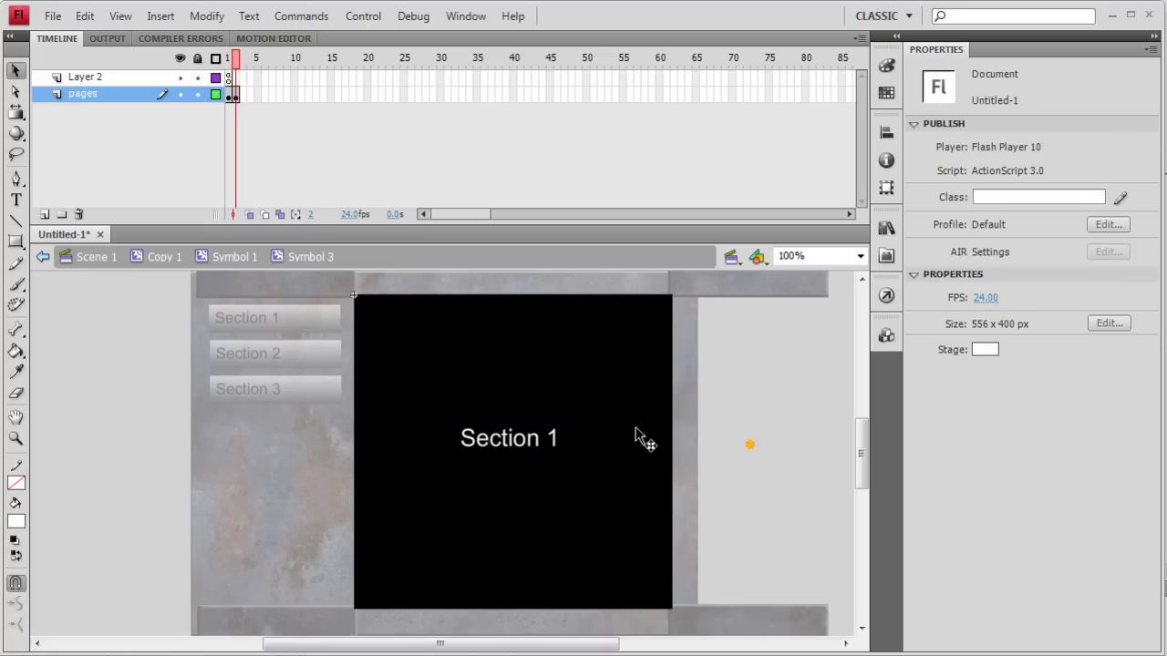
pyautogui.click(598, 410)
pyautogui.click(1098, 224)
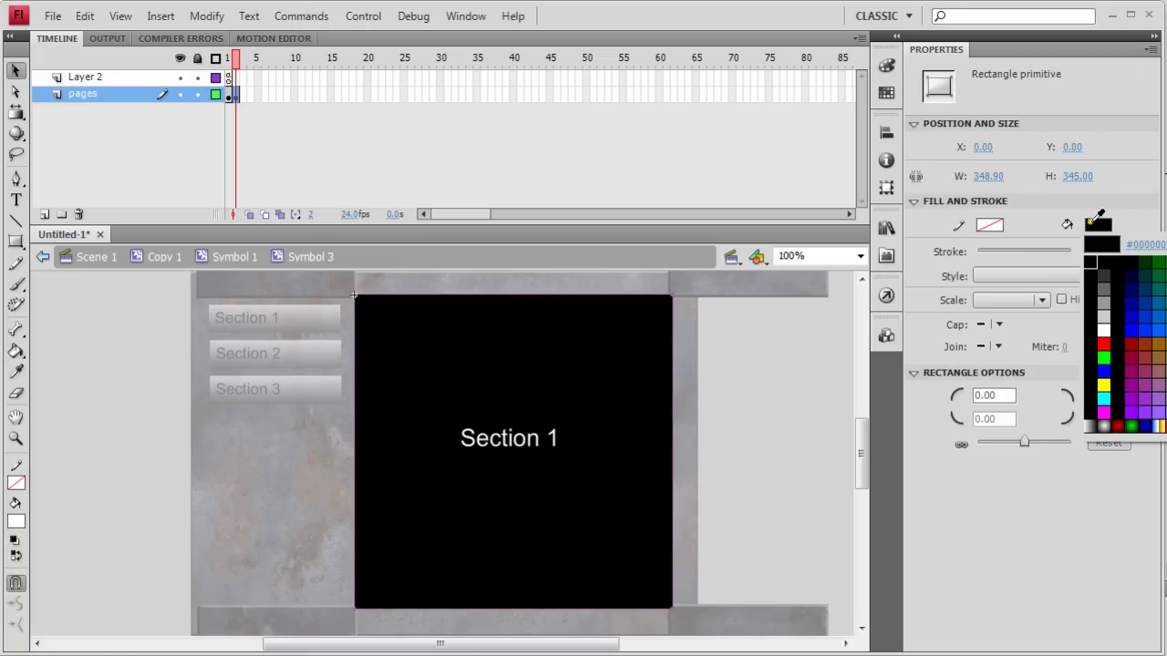
pyautogui.click(1131, 347)
pyautogui.doubleClick(555, 438)
pyautogui.click(669, 378)
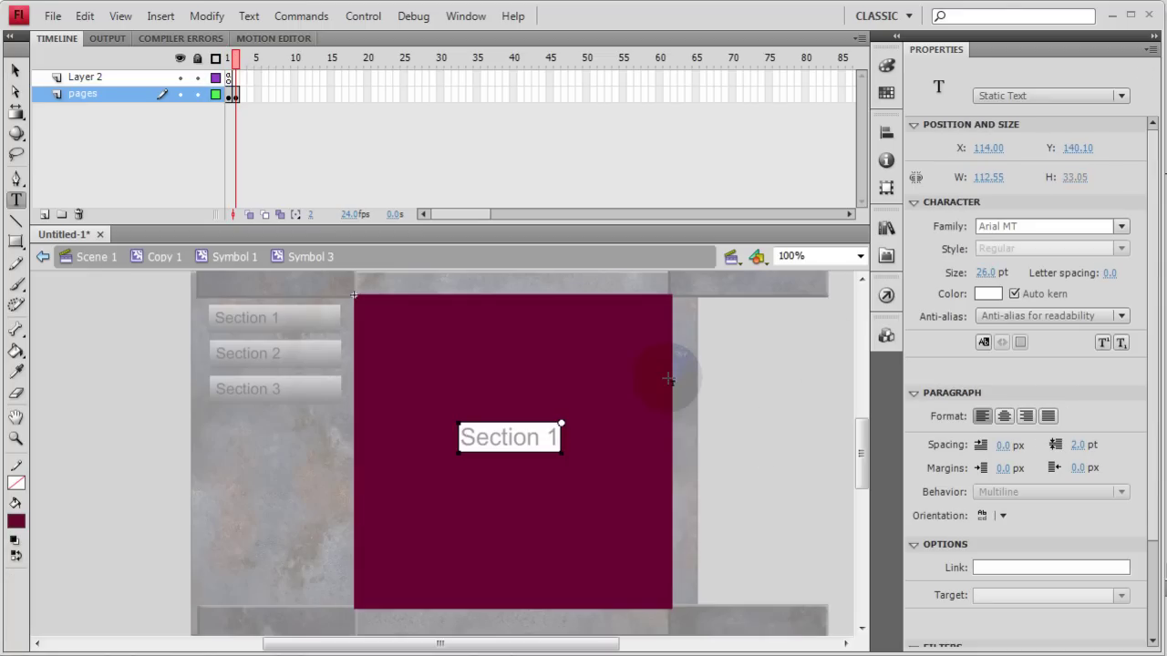
pyautogui.click(15, 71)
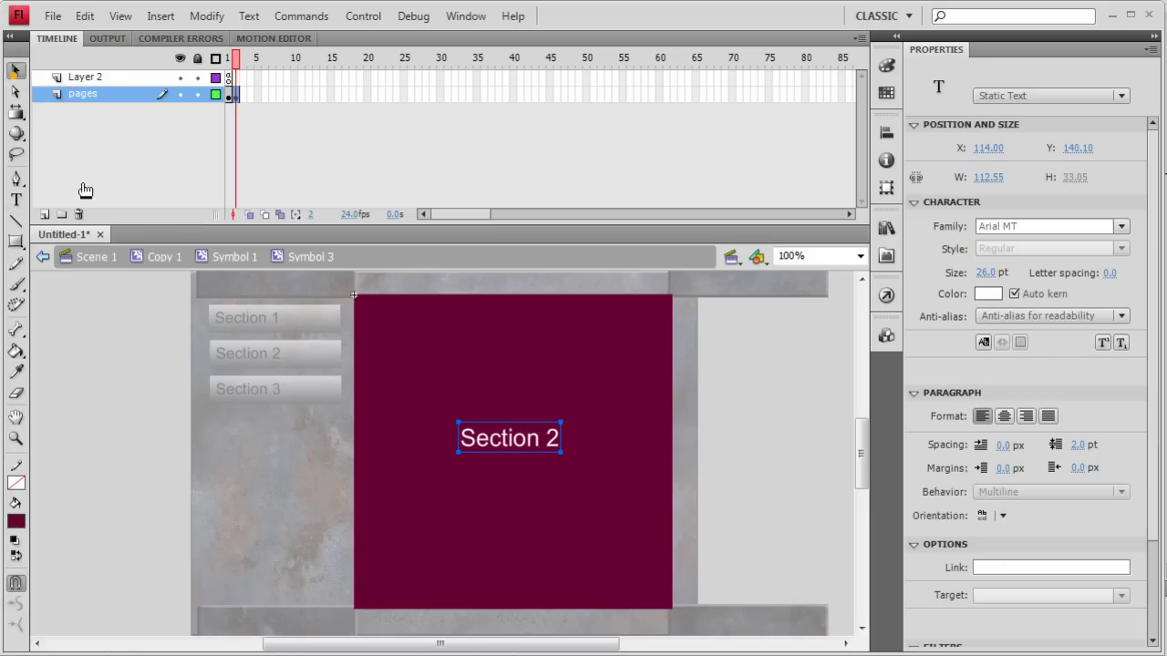
# - Compare the Section 1 and Section 2 pages by flipping between frames 1 and 2
pyautogui.click(229, 61)
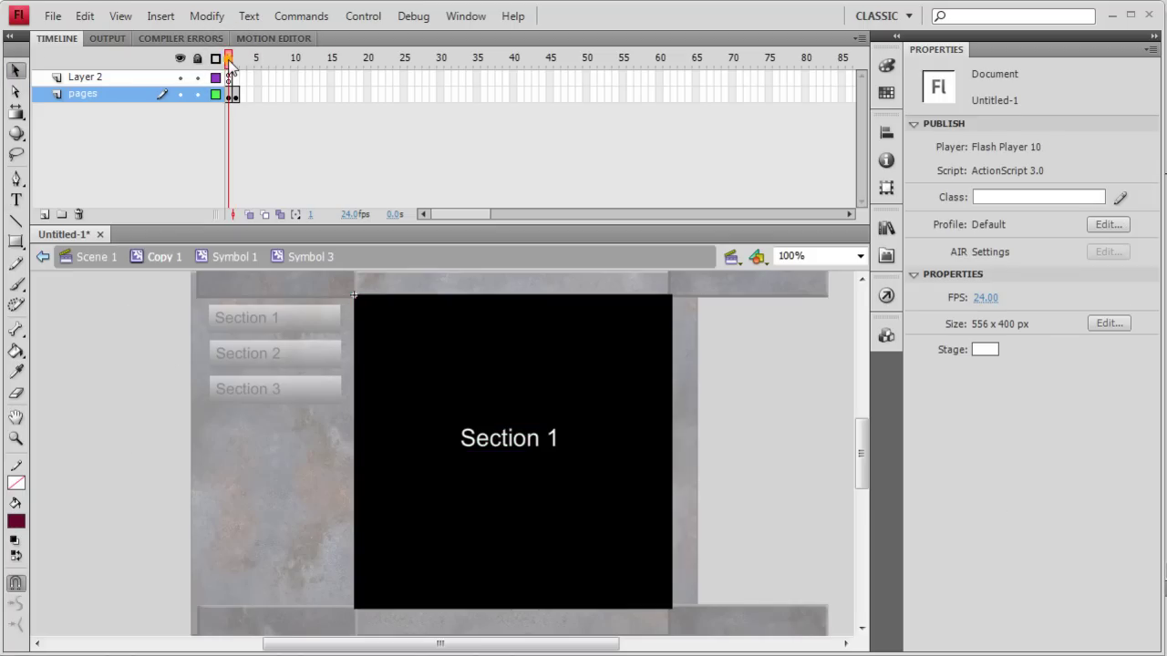
pyautogui.click(235, 61)
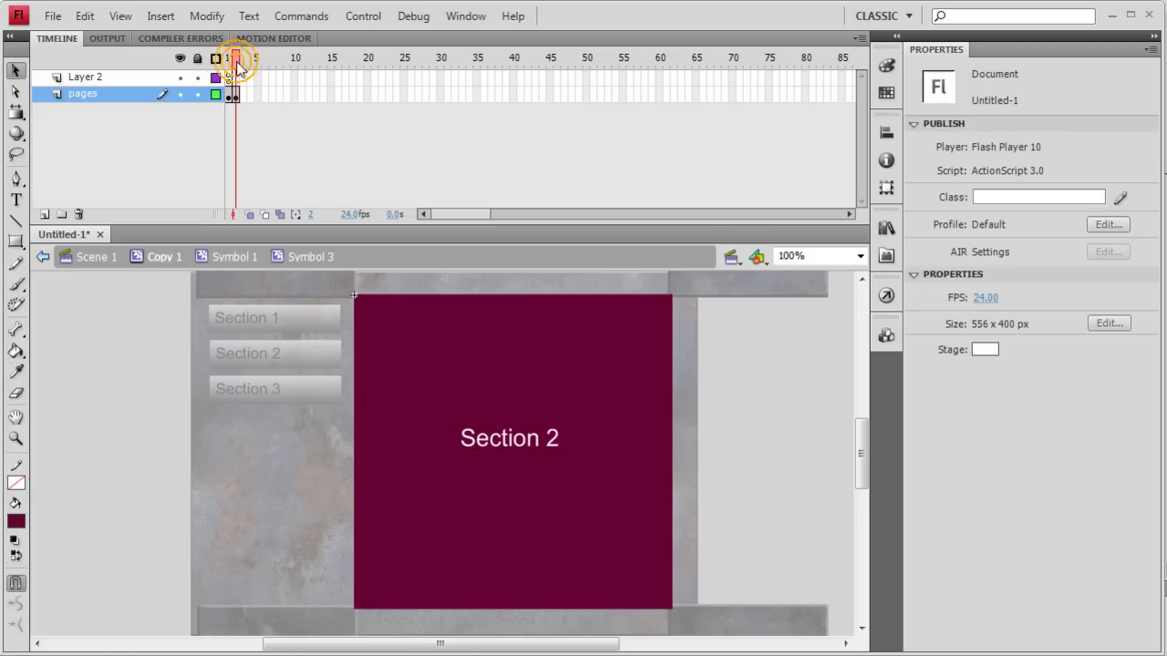
pyautogui.click(228, 62)
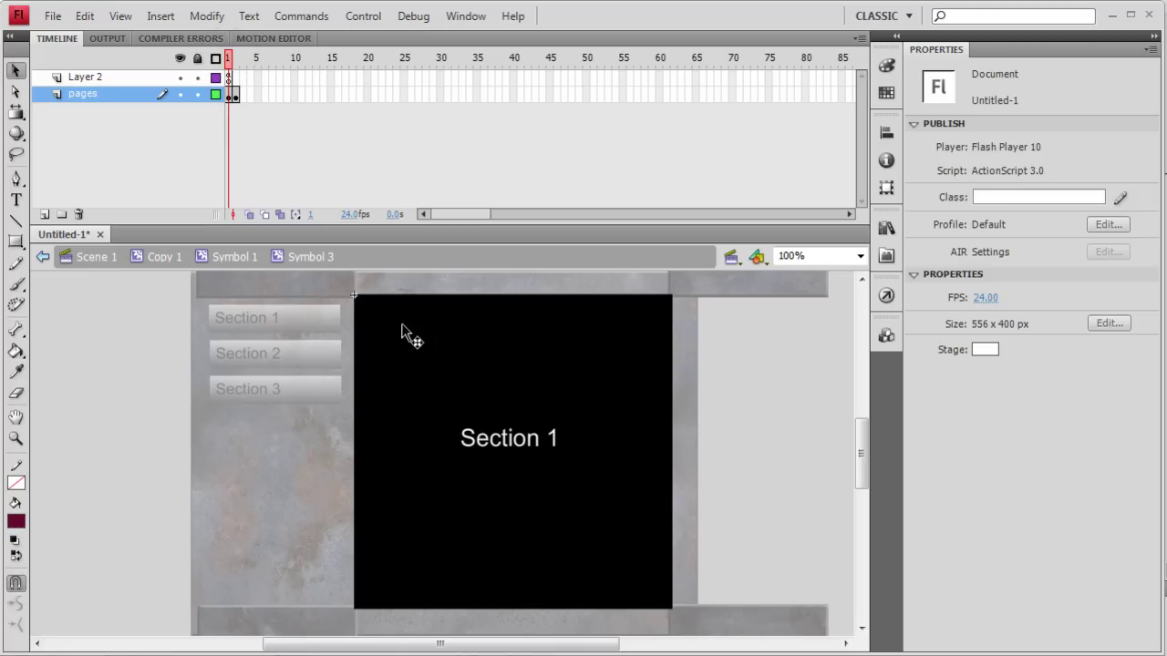
pyautogui.click(449, 371)
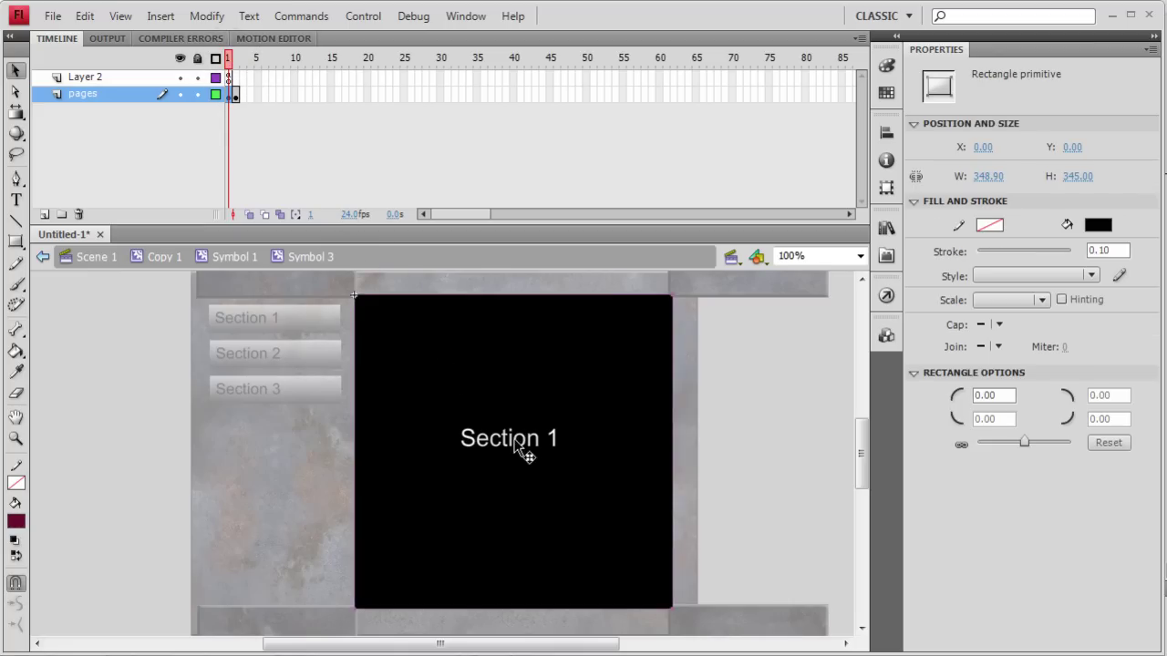
pyautogui.click(504, 446)
pyautogui.click(455, 383)
pyautogui.click(697, 365)
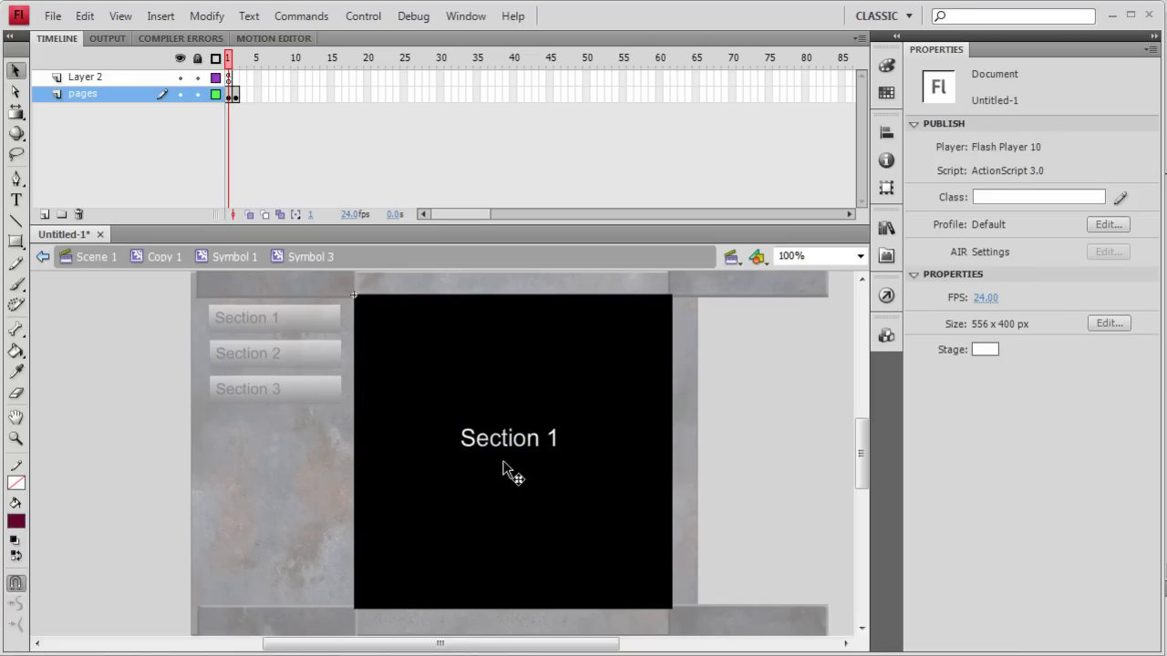
# - On frame 3, change the heading to Section 3 and fill the rectangle #003366
pyautogui.click(242, 95)
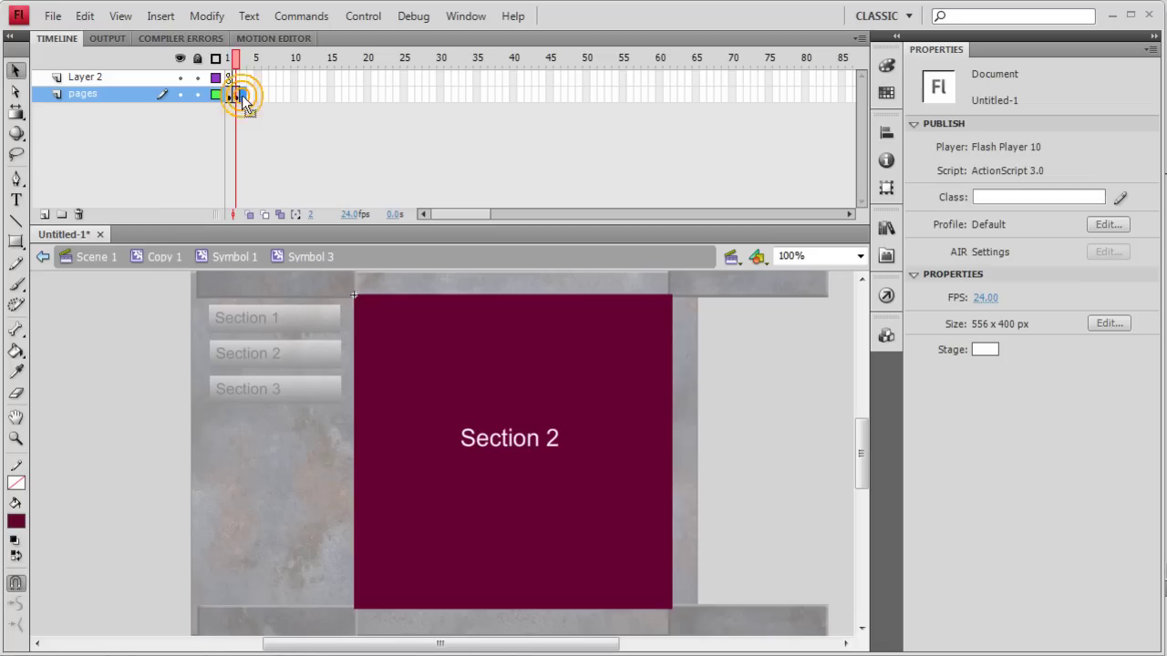
pyautogui.click(716, 399)
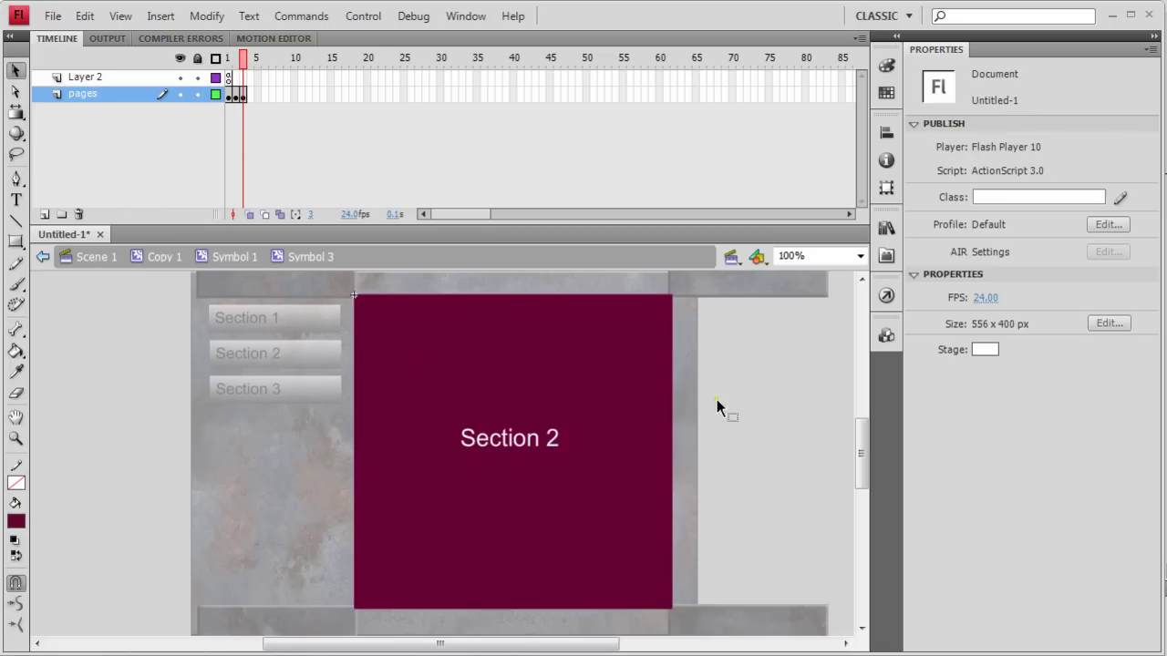
pyautogui.press('t')
pyautogui.doubleClick(553, 440)
pyautogui.write('3')
pyautogui.click(15, 70)
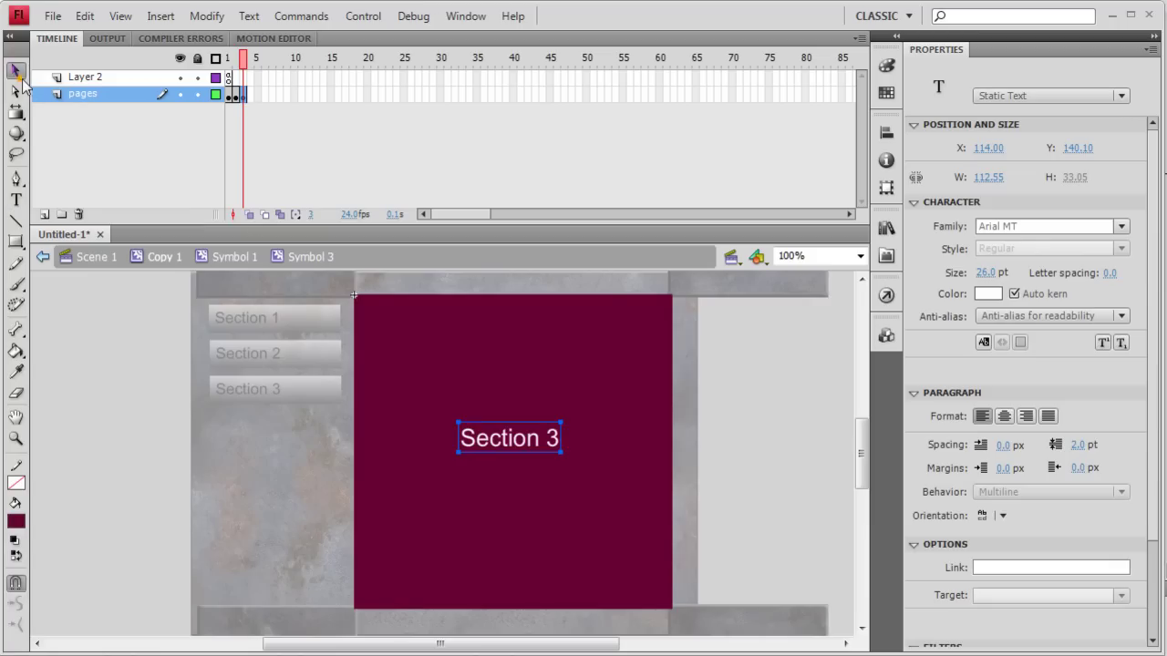
pyautogui.click(673, 347)
pyautogui.click(1091, 223)
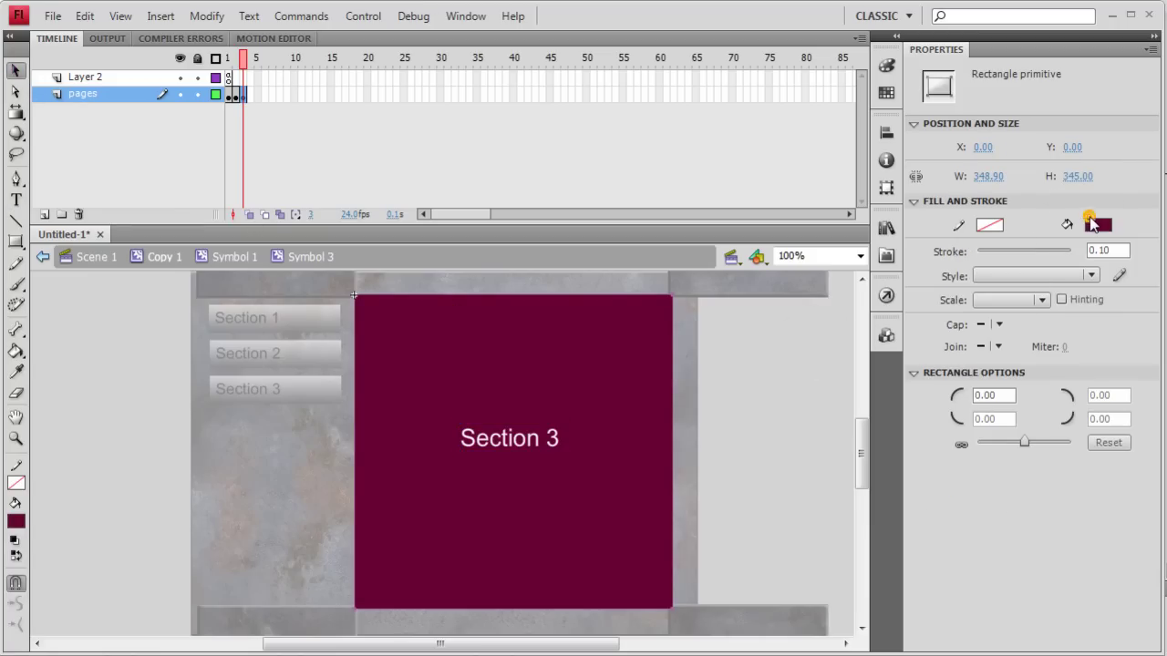
pyautogui.click(1148, 283)
pyautogui.click(781, 422)
pyautogui.moveTo(237, 61); pyautogui.dragTo(229, 67)
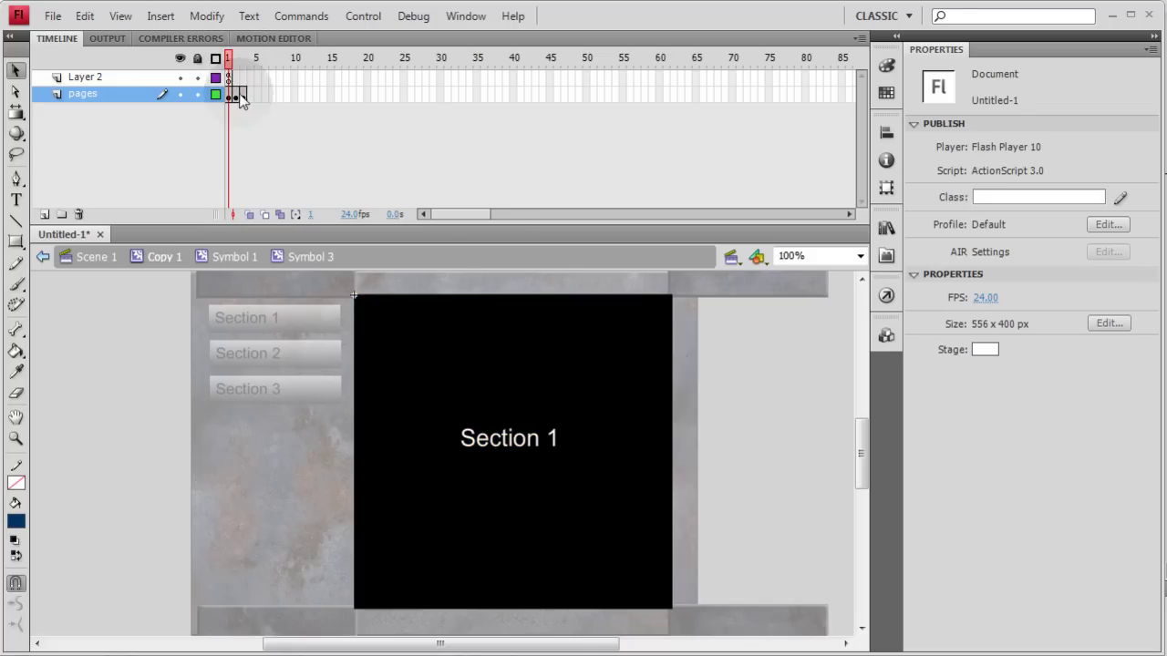
# - Return to Copy 1 and edit the slidingDoors clip in place
pyautogui.click(96, 396)
pyautogui.doubleClick(99, 374)
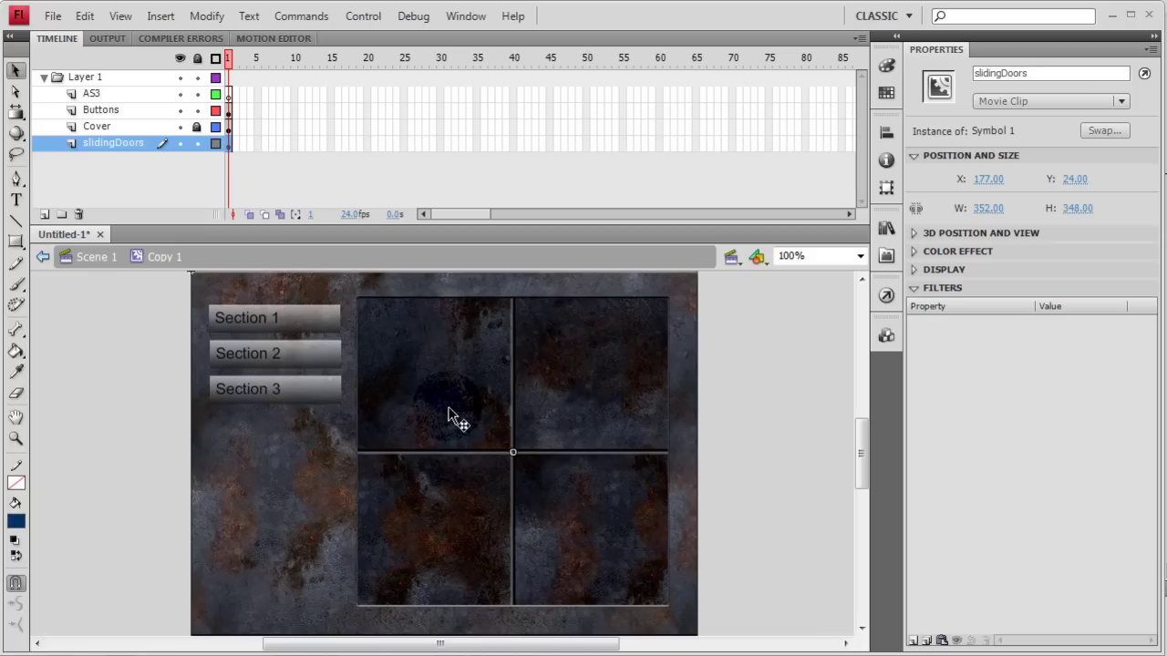
pyautogui.doubleClick(449, 410)
pyautogui.click(230, 162)
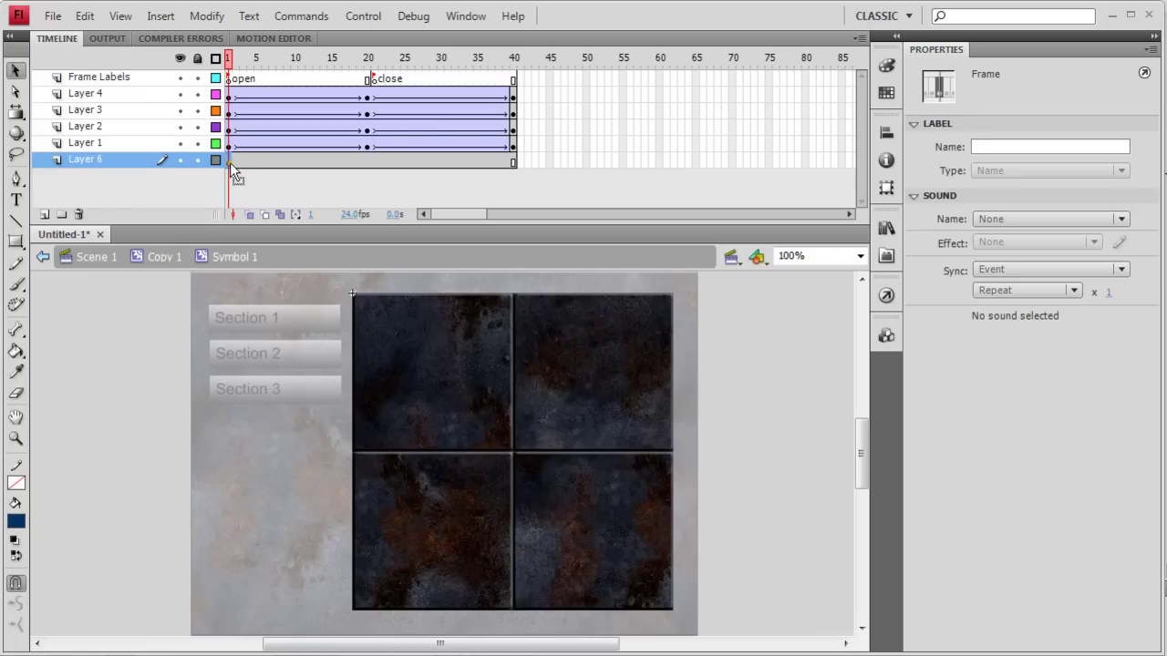
pyautogui.click(261, 186)
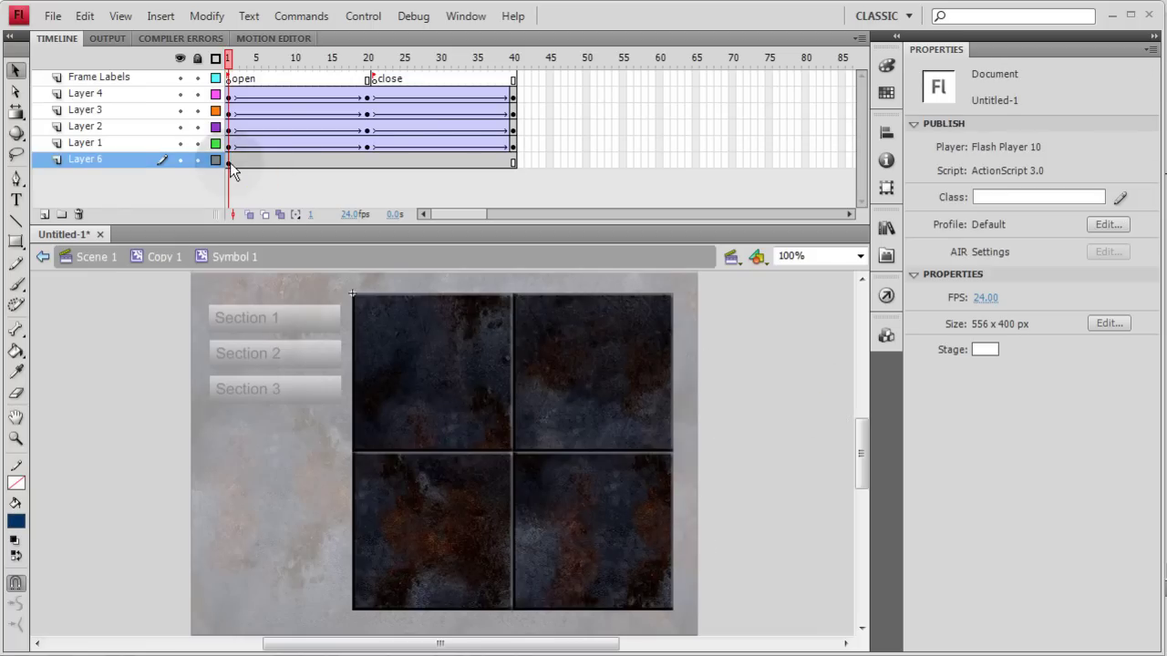
pyautogui.click(229, 162)
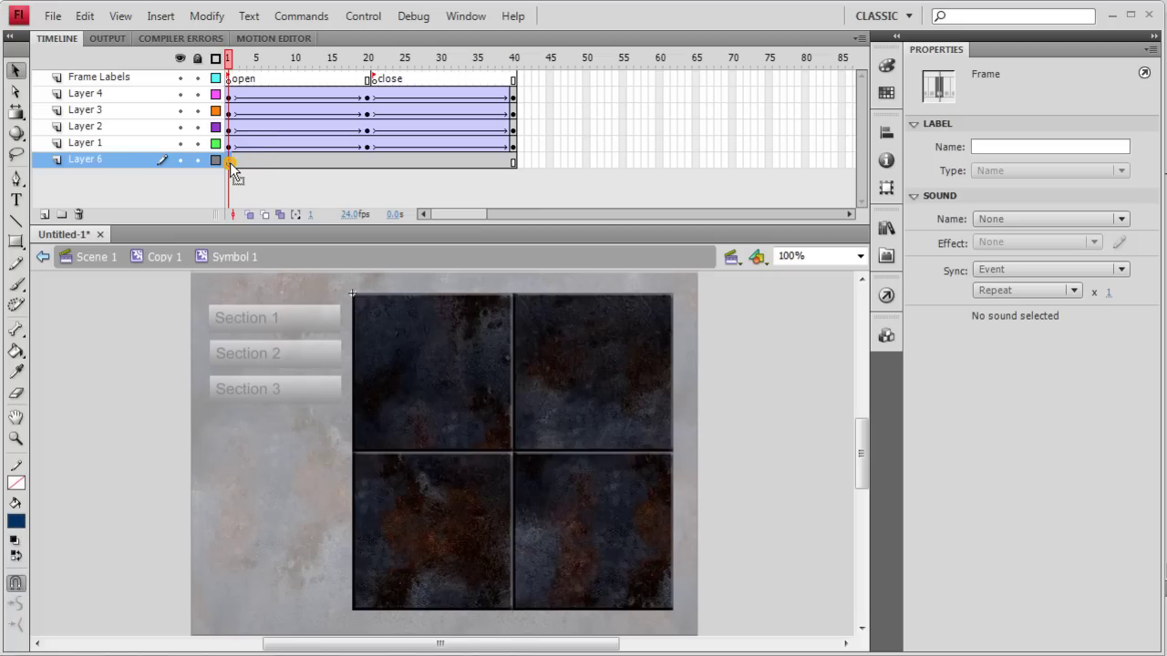
# - Hide the four door layers, Layers 4 through 1
pyautogui.click(179, 93)
pyautogui.click(180, 109)
pyautogui.click(179, 126)
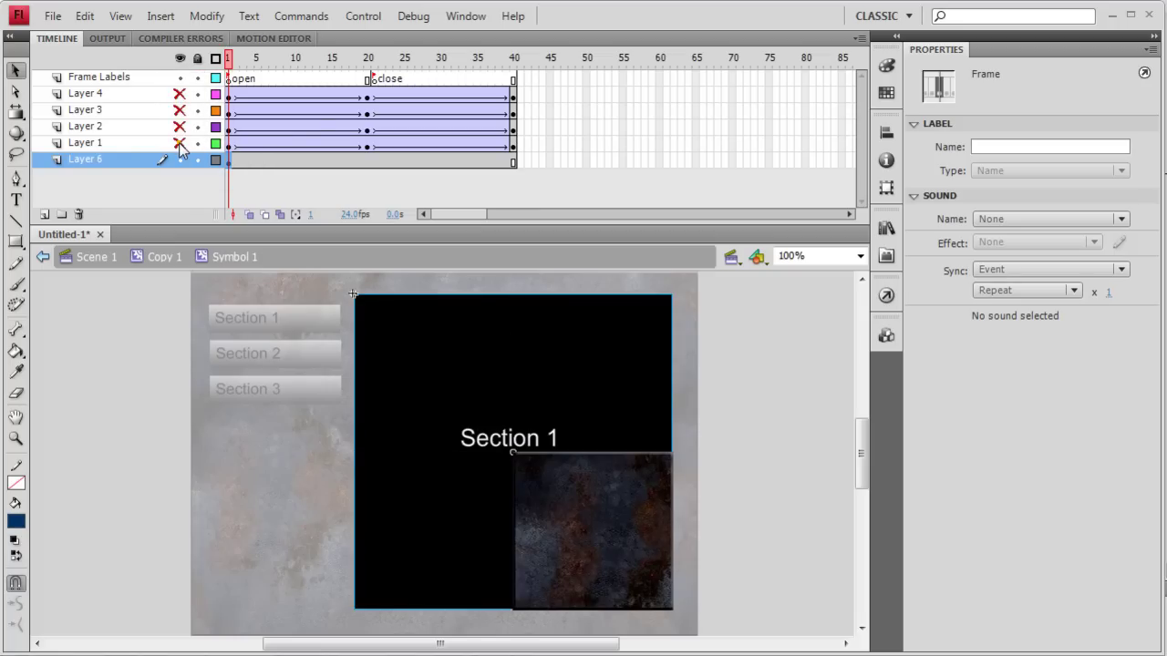
pyautogui.click(179, 142)
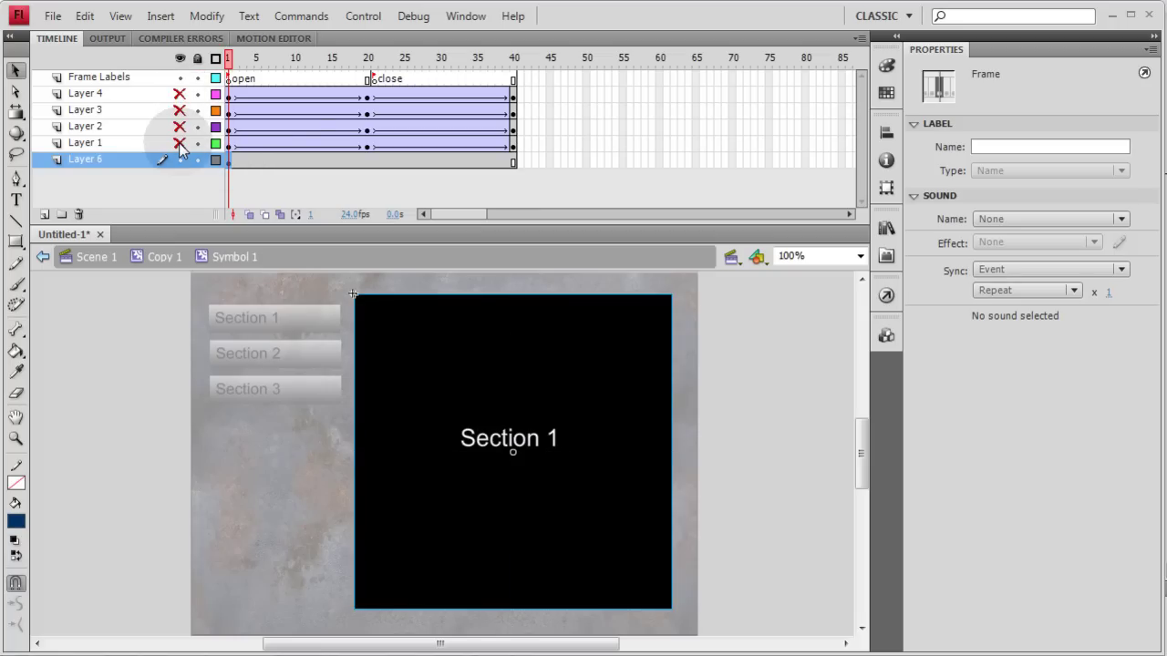
# - Rename Layer 6 to Pages Clip
pyautogui.doubleClick(94, 159)
pyautogui.write('Pages Clip')
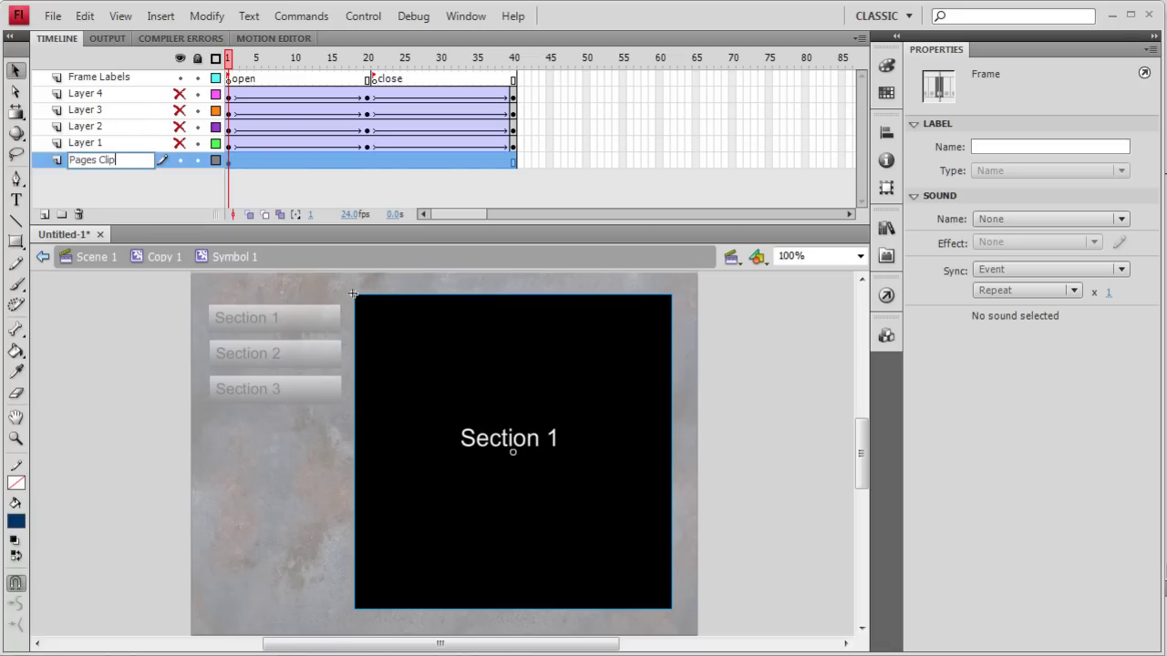
pyautogui.click(115, 187)
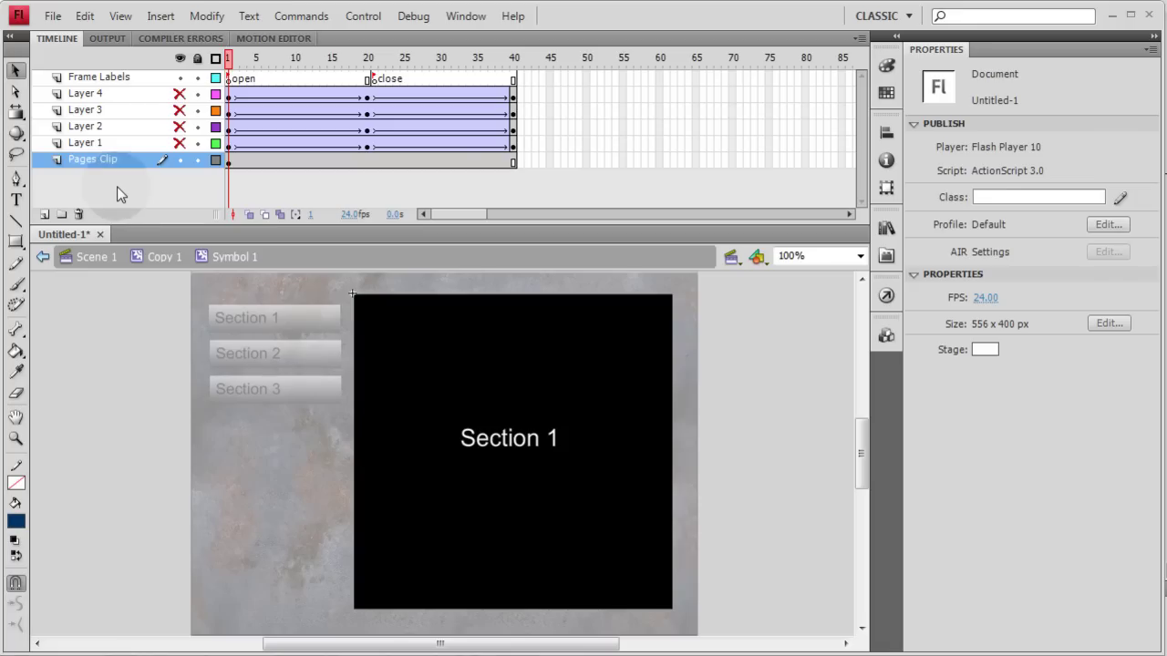
# - Place a new text box below the Section buttons and make it dynamic text
pyautogui.click(228, 161)
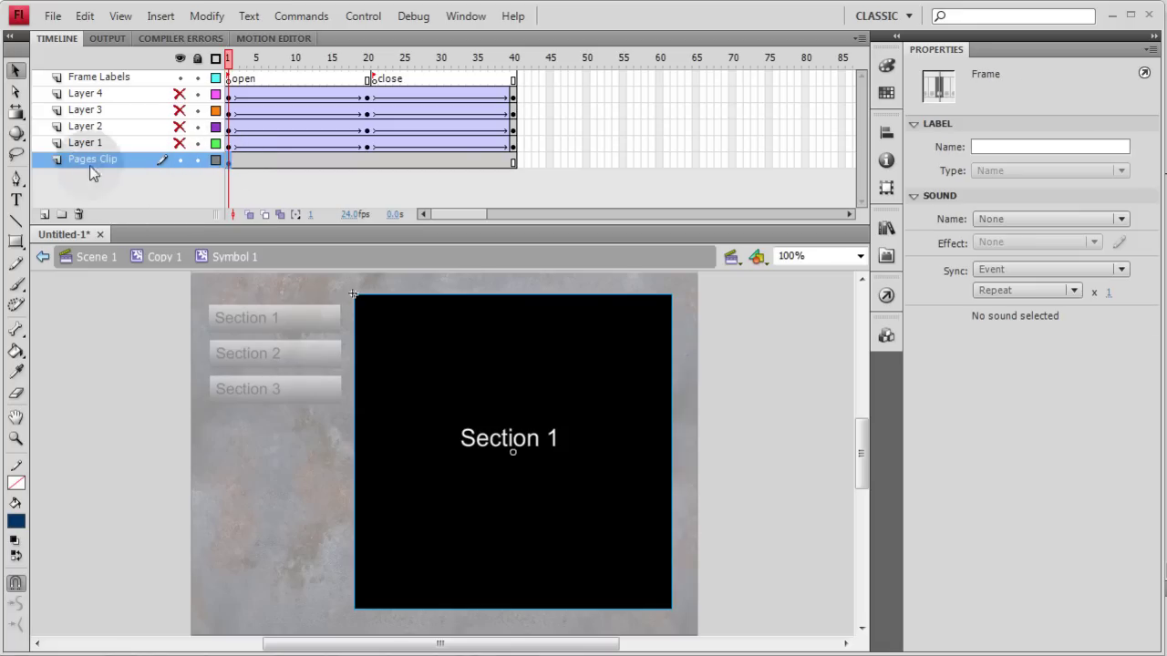
pyautogui.click(16, 201)
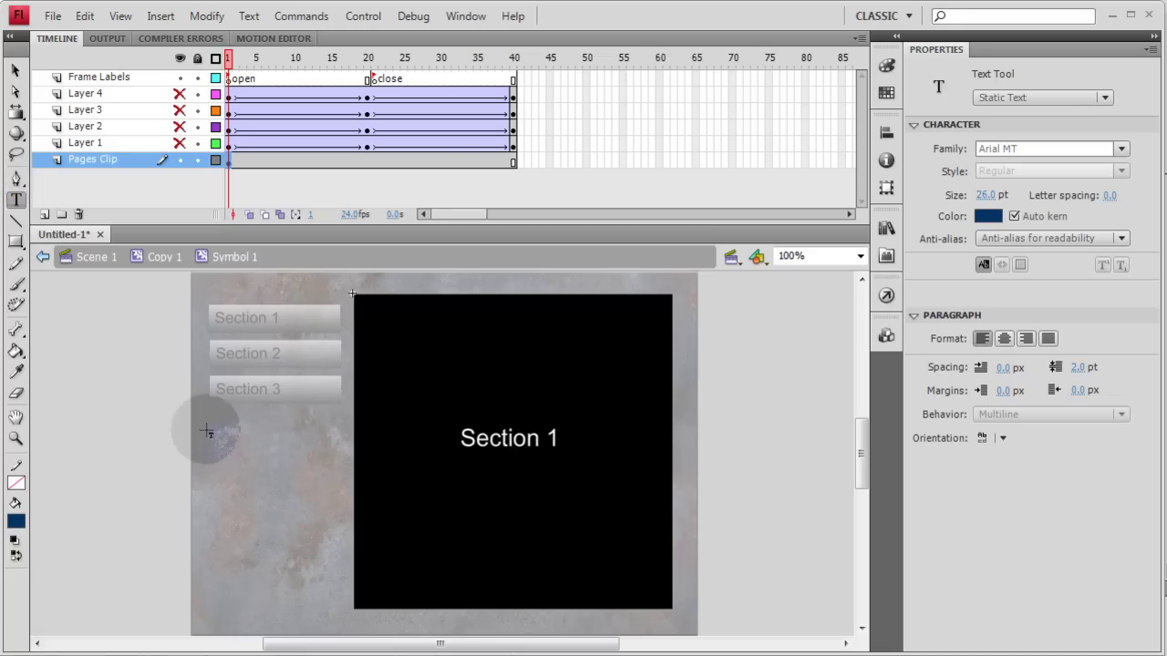
pyautogui.click(208, 428)
pyautogui.write('wrwer')
pyautogui.click(16, 70)
pyautogui.click(1122, 96)
pyautogui.click(1021, 146)
# - Name the text field instance gotopage_txt and set its content to 1
pyautogui.click(1032, 73)
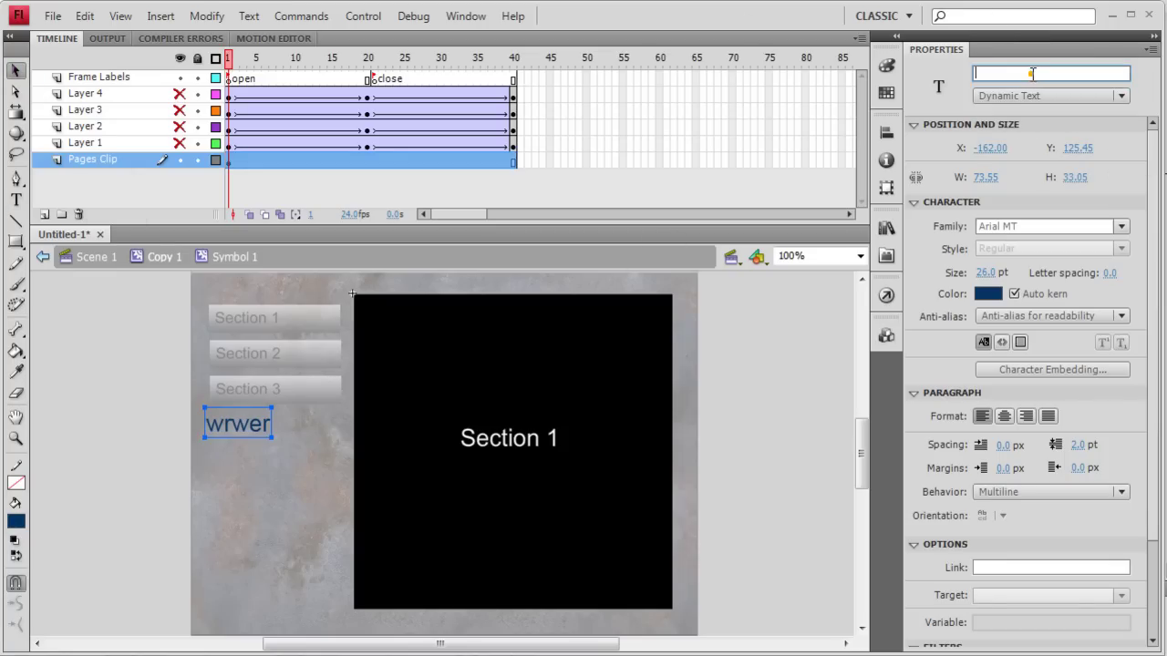
pyautogui.write('goto')
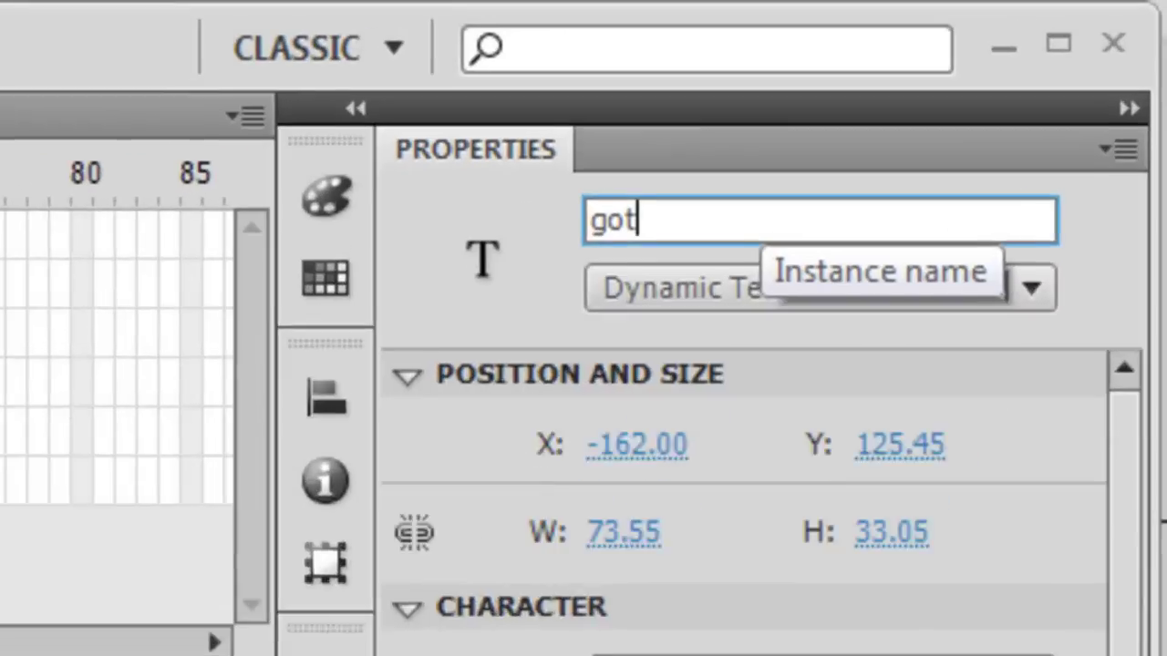
pyautogui.write('pare')
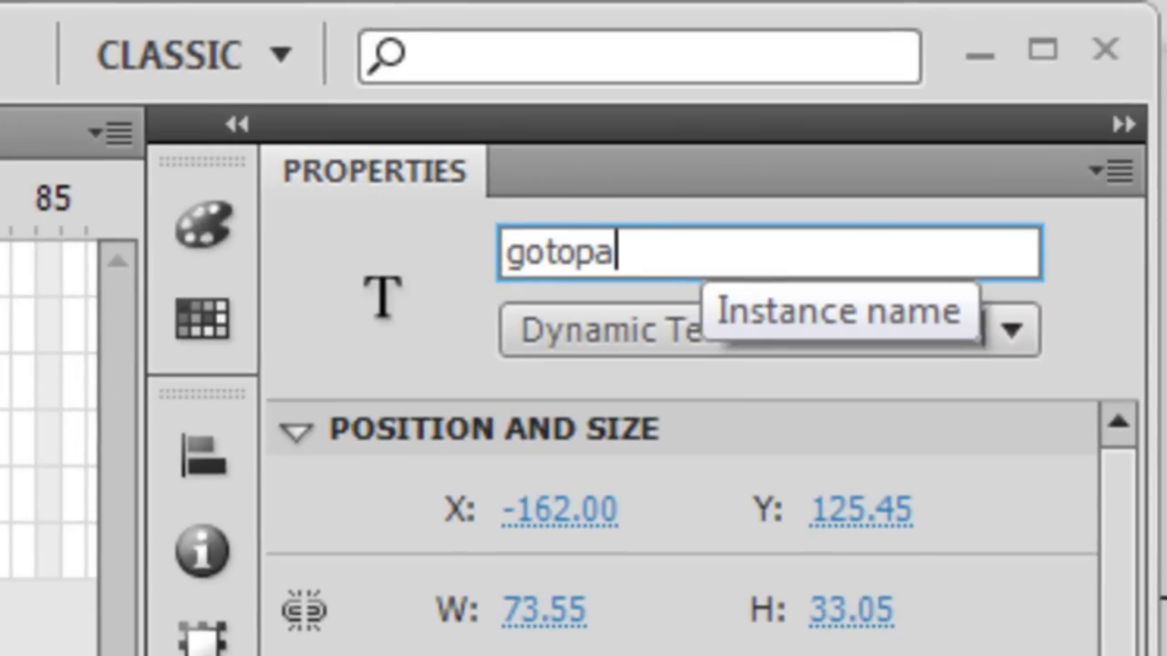
pyautogui.press('BackSpace')
pyautogui.press('BackSpace')
pyautogui.write('ge_')
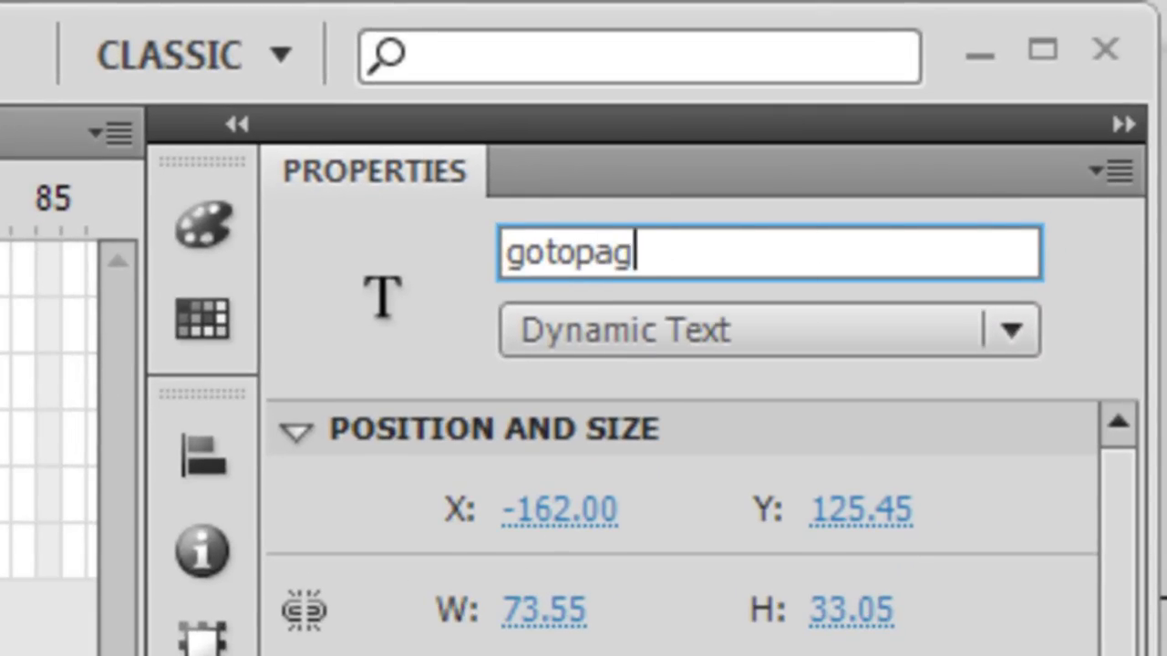
pyautogui.write('txt')
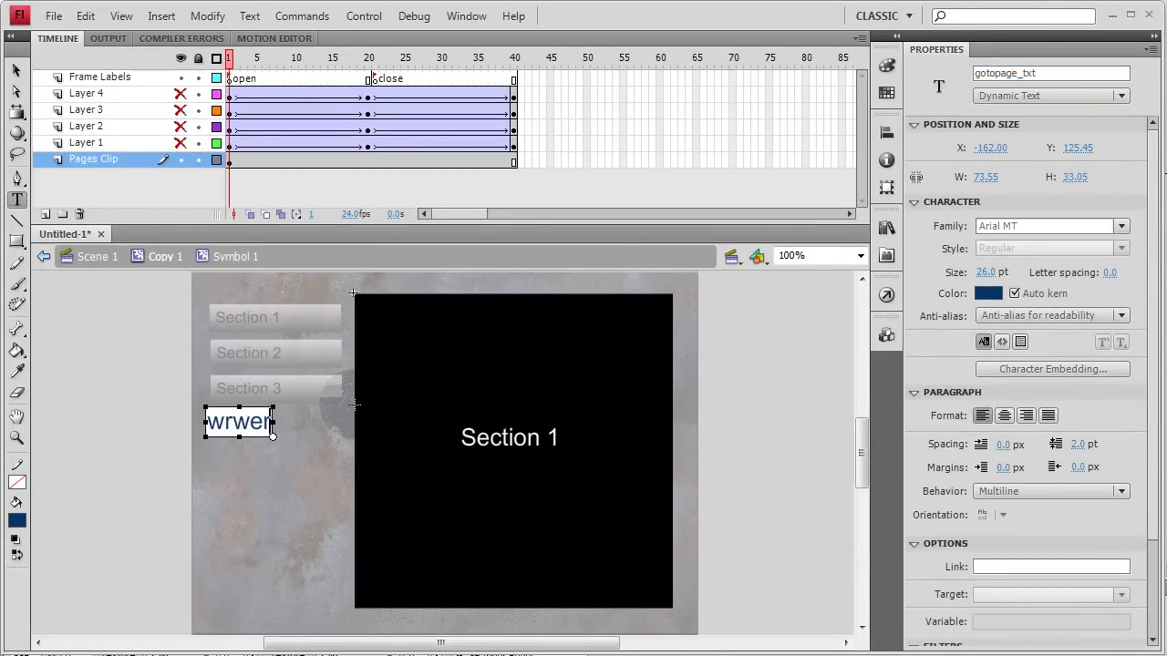
pyautogui.press('BackSpace')
pyautogui.press('BackSpace')
pyautogui.press('BackSpace')
pyautogui.press('BackSpace')
pyautogui.press('BackSpace')
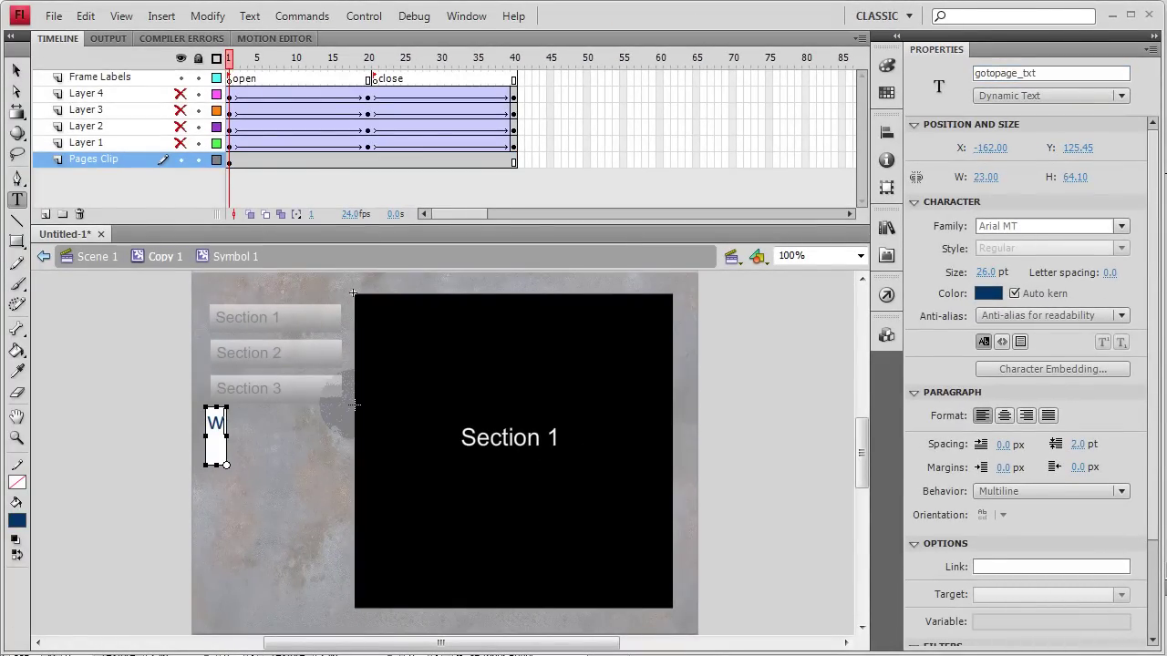
pyautogui.write('1')
pyautogui.press('Escape')
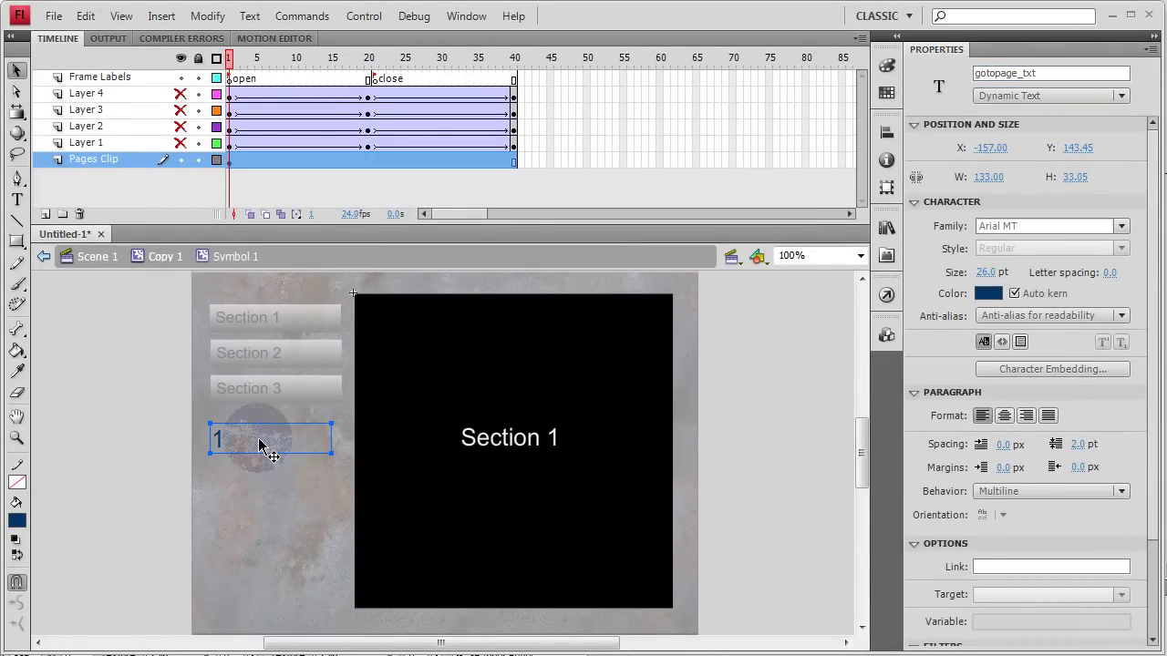
# - Colour the gotopage_txt text black and select the top layer as insertion point
pyautogui.click(997, 294)
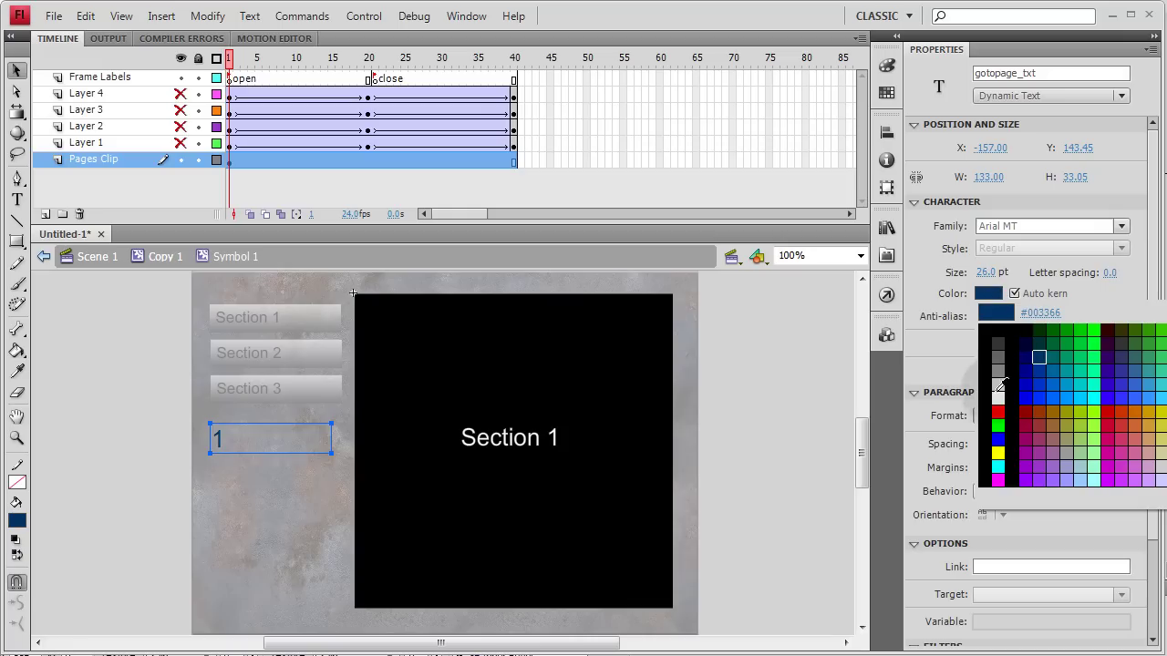
pyautogui.click(996, 299)
pyautogui.click(997, 299)
pyautogui.click(1012, 321)
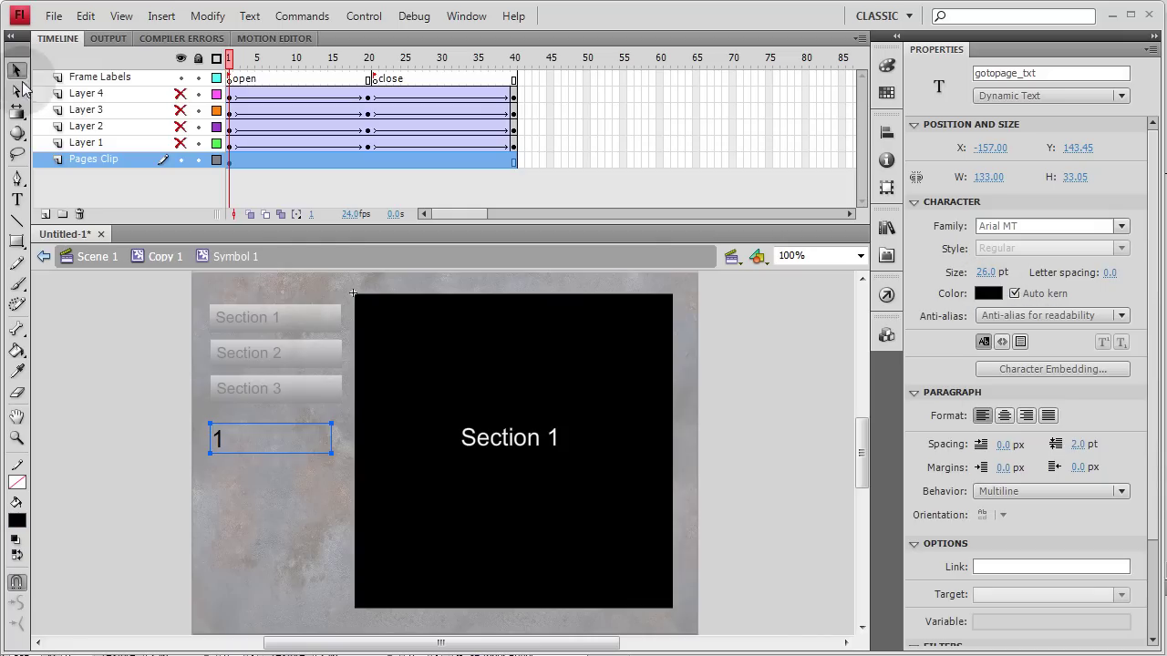
pyautogui.click(127, 339)
pyautogui.click(280, 451)
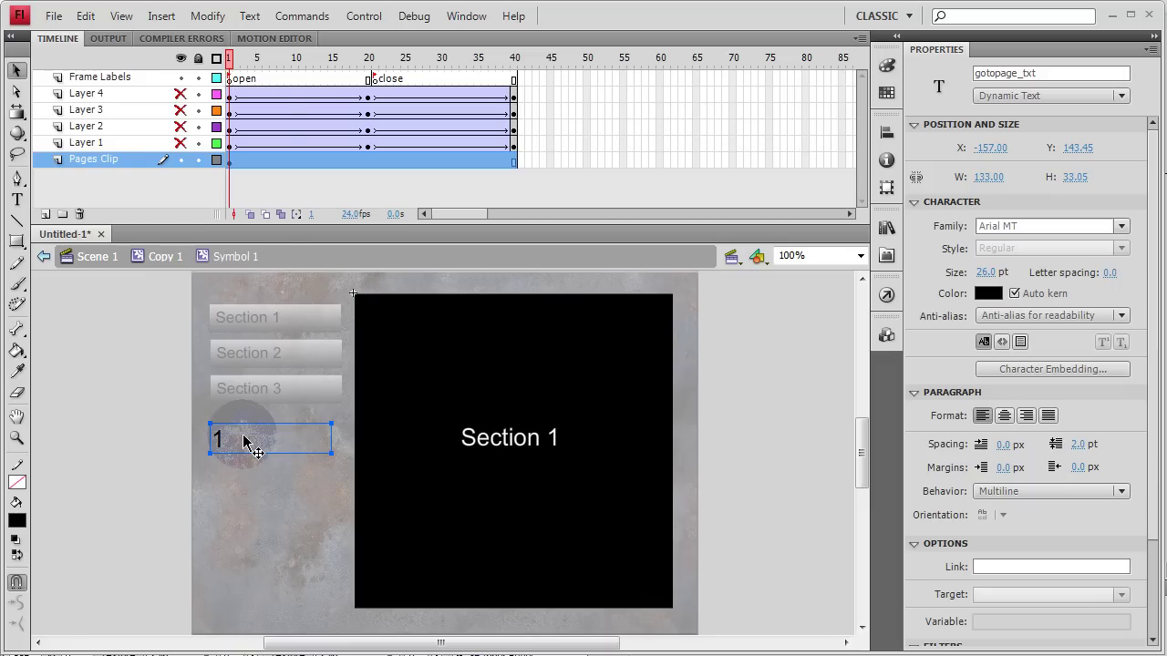
pyautogui.click(230, 80)
# - Add a new layer at the top and name it AS3
pyautogui.click(45, 214)
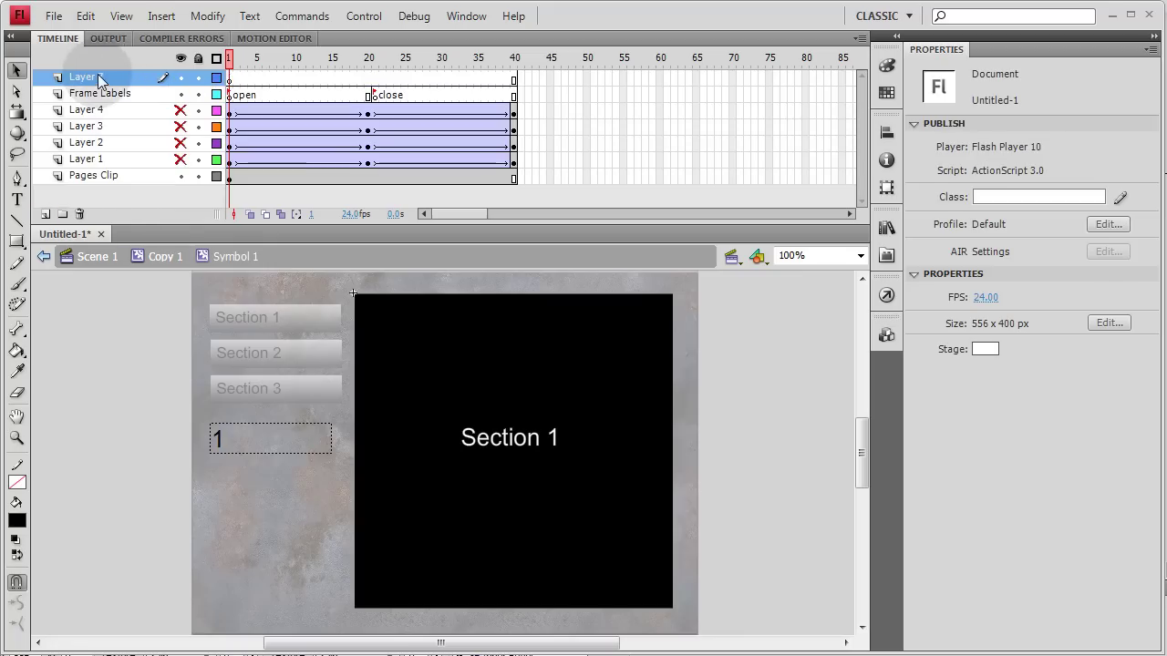
pyautogui.doubleClick(107, 79)
pyautogui.write('AS')
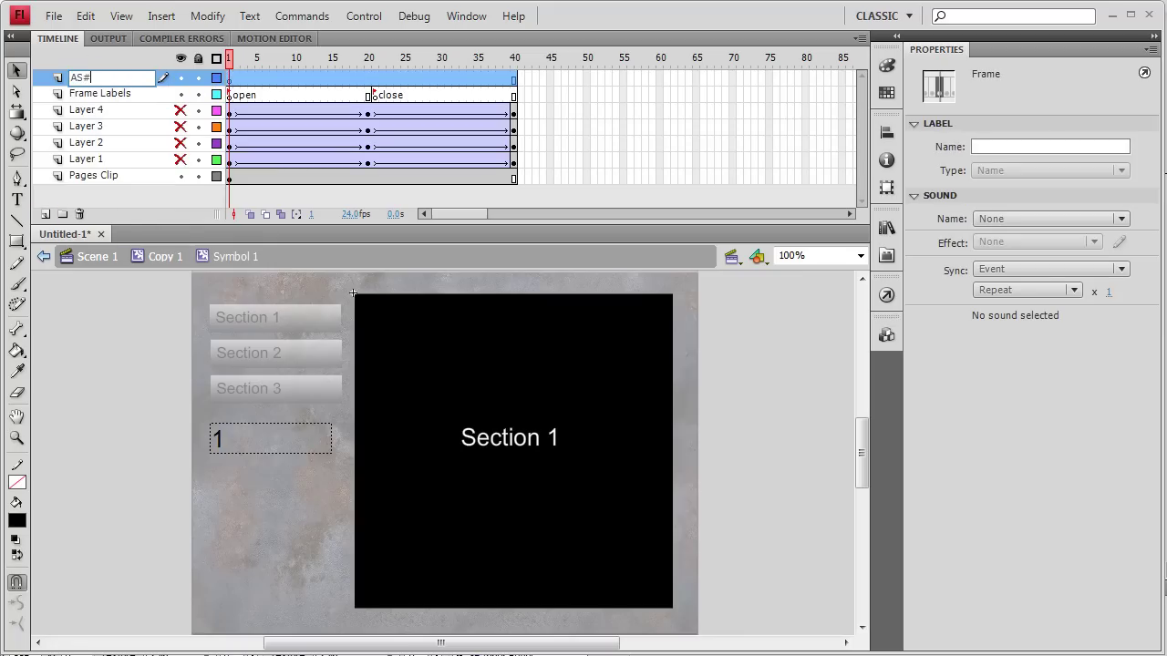
pyautogui.write('3')
pyautogui.click(274, 441)
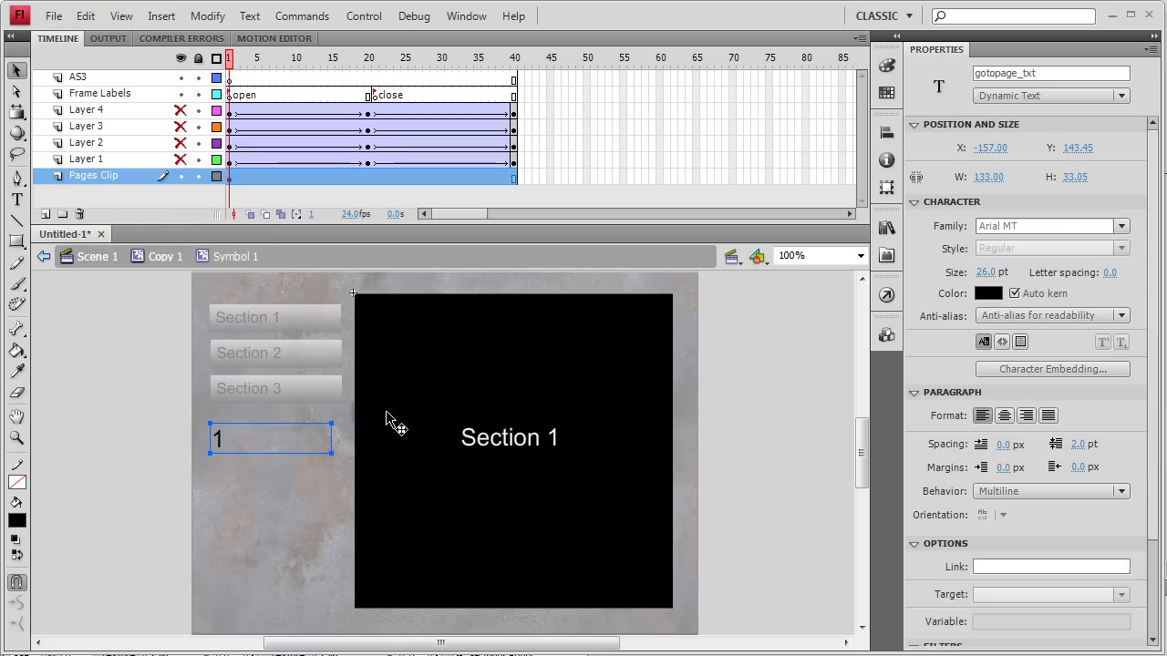
# - Check the pages clip's instance name, briefly entering and leaving the pages symbol
pyautogui.click(416, 399)
pyautogui.doubleClick(989, 73)
pyautogui.click(260, 472)
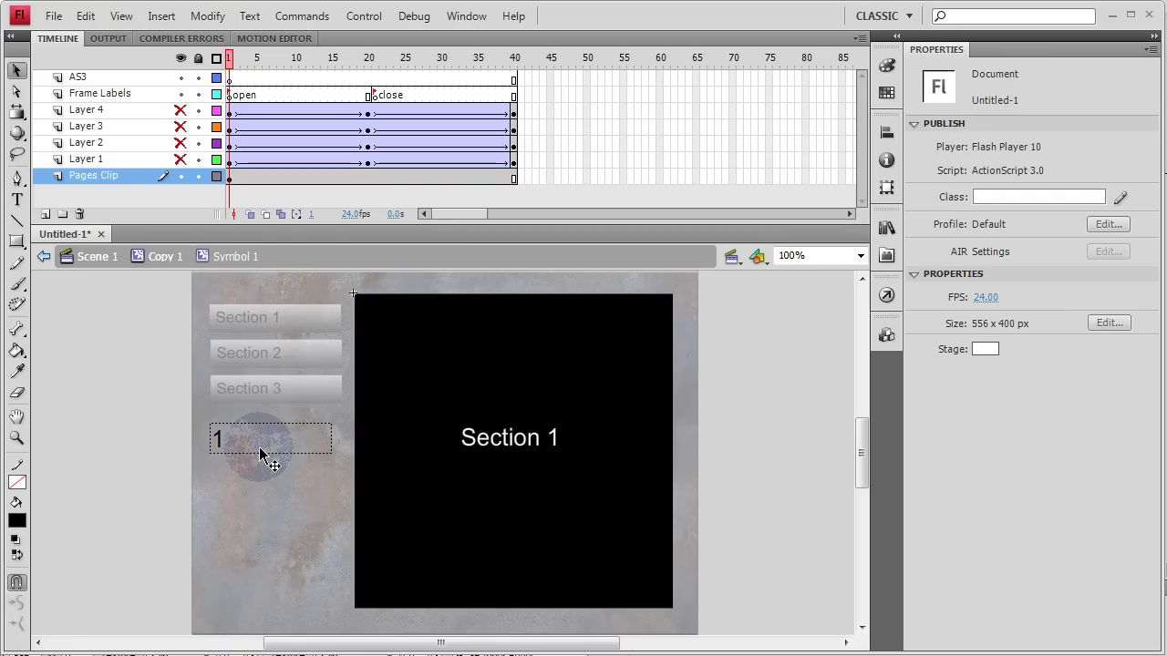
pyautogui.click(436, 431)
pyautogui.doubleClick(436, 431)
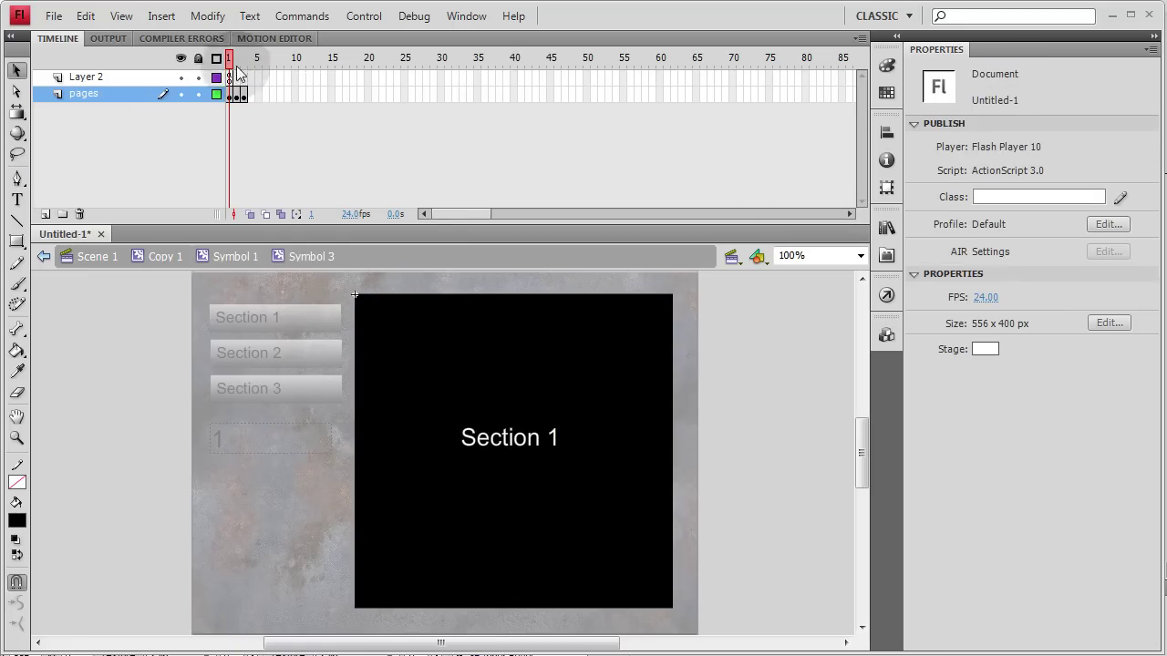
pyautogui.doubleClick(725, 442)
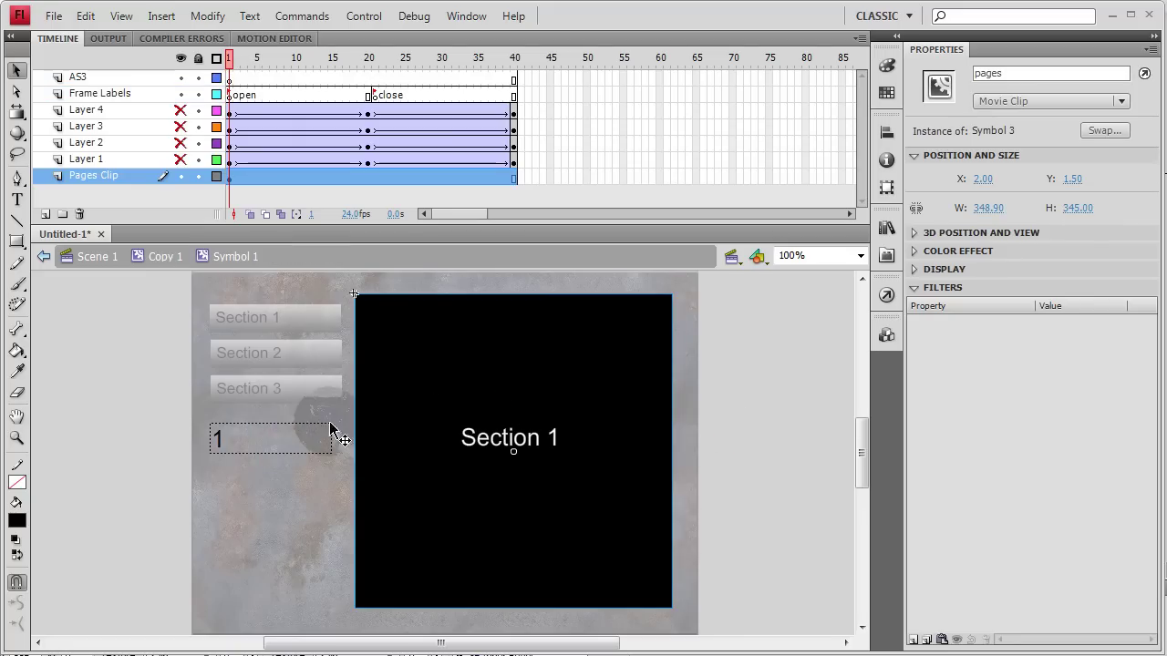
# - Confirm the instance names of the gotopage_txt text field and the pages clip
pyautogui.click(259, 441)
pyautogui.click(260, 443)
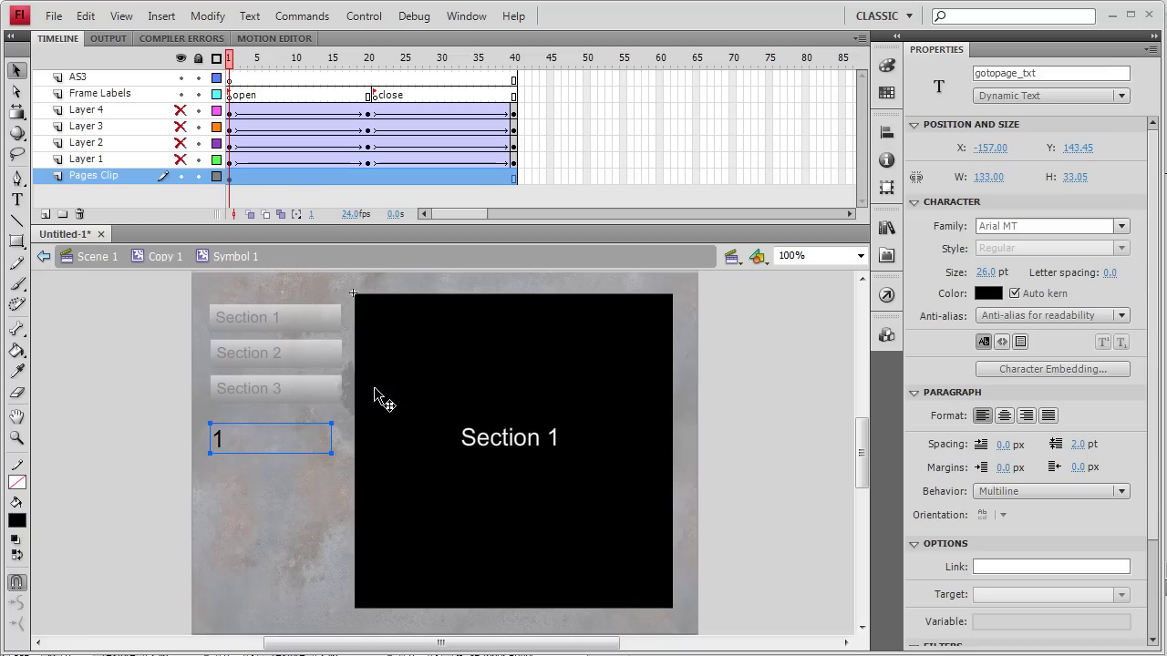
pyautogui.click(456, 358)
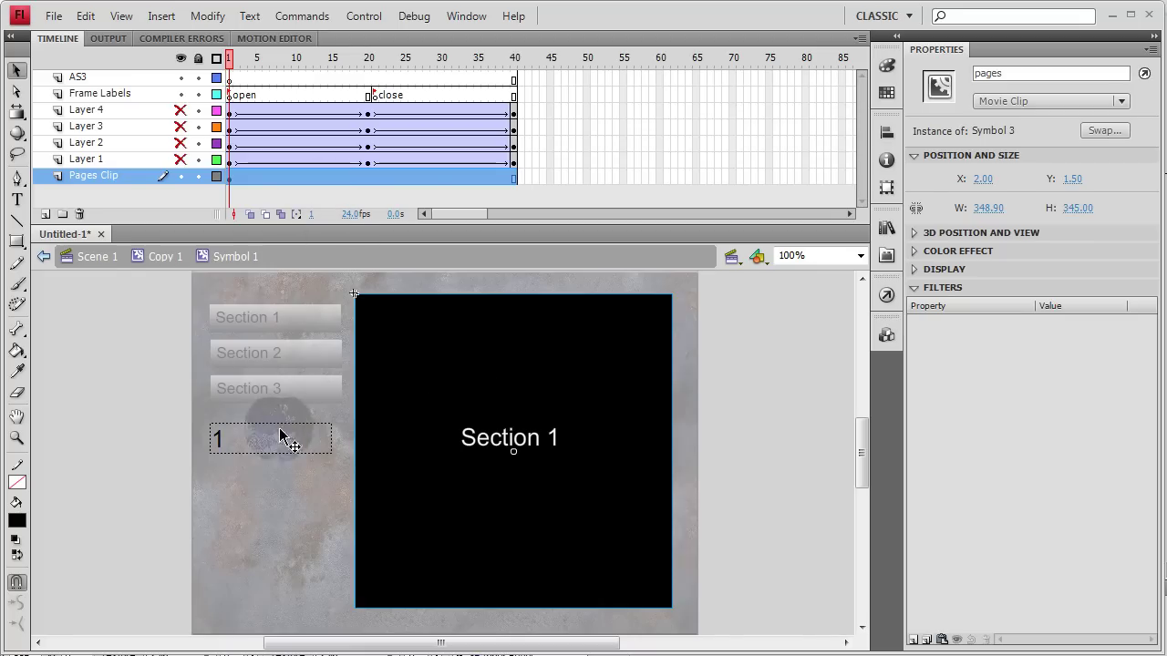
pyautogui.click(231, 437)
pyautogui.click(412, 377)
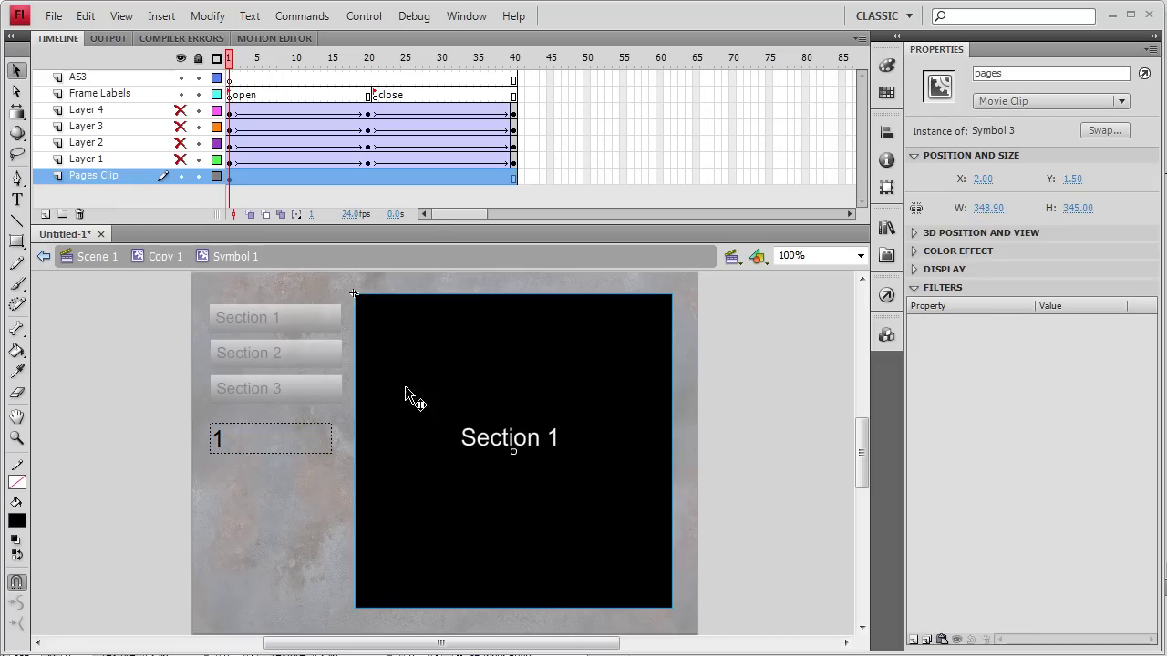
pyautogui.click(246, 439)
pyautogui.click(419, 378)
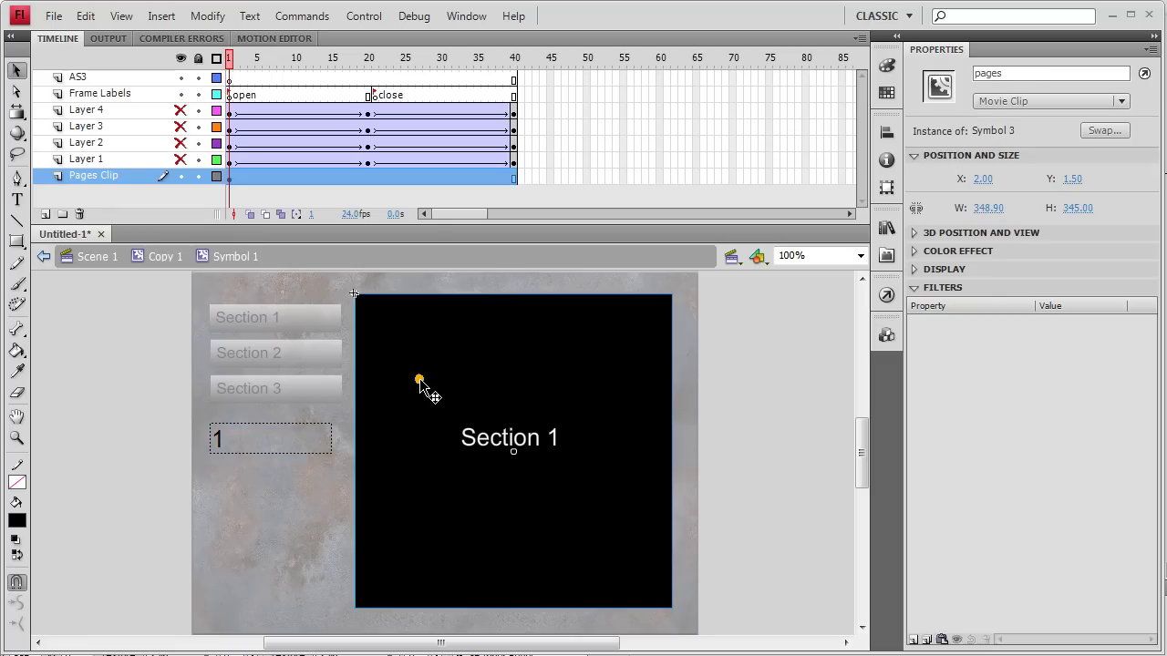
pyautogui.click(230, 80)
# - Script pages.gotoAndStop() on AS3 frame 1, pasting gotopage_txt plus .text as its argument
pyautogui.press('F9')
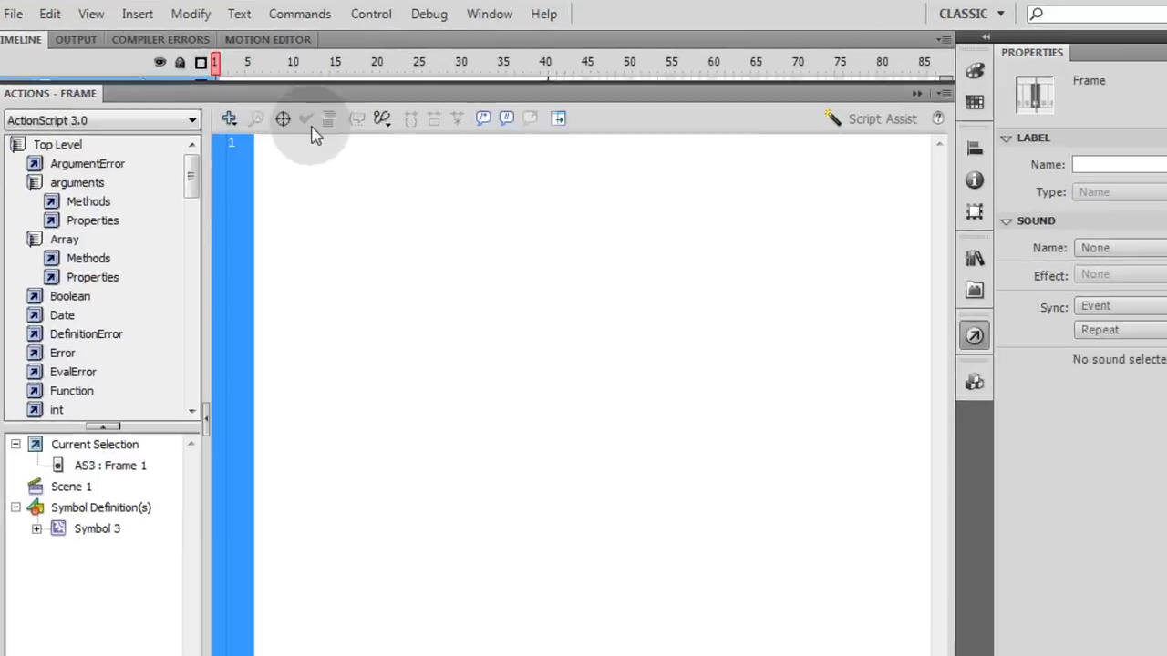
pyautogui.write('pages')
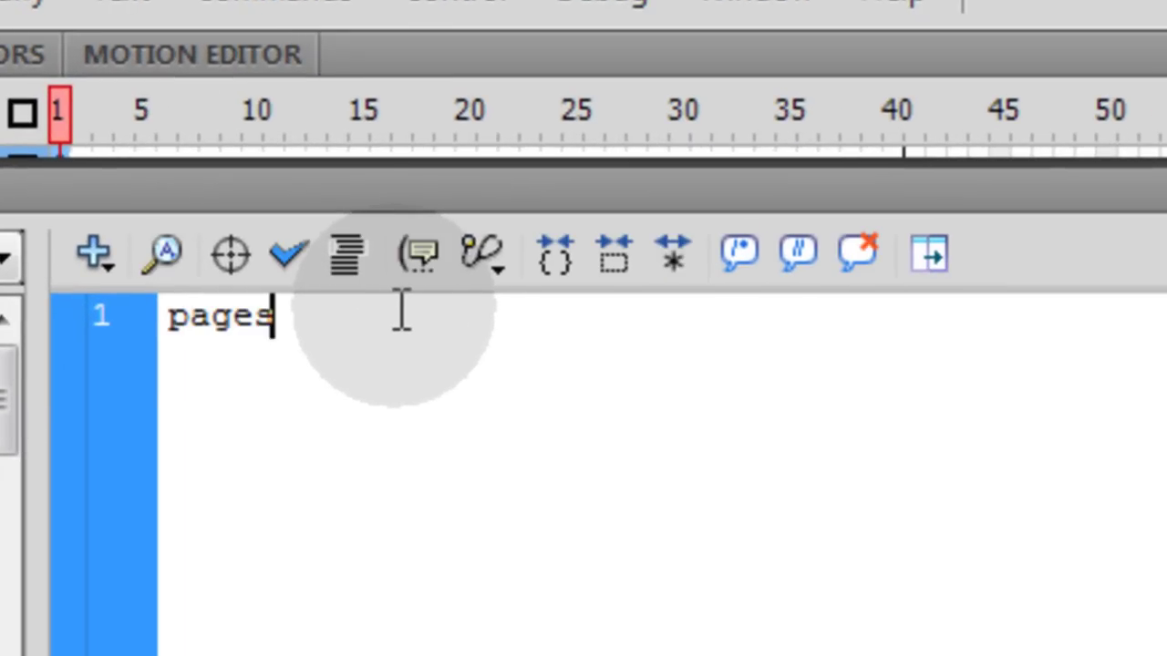
pyautogui.write('.gc')
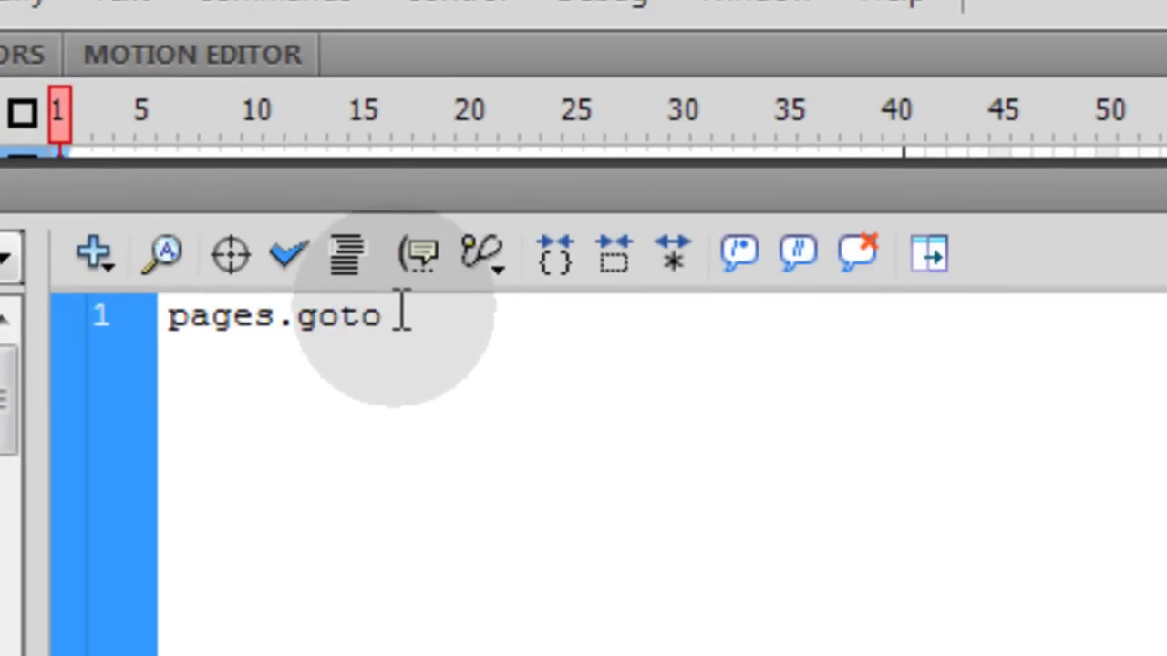
pyautogui.write('toA')
pyautogui.press('Return')
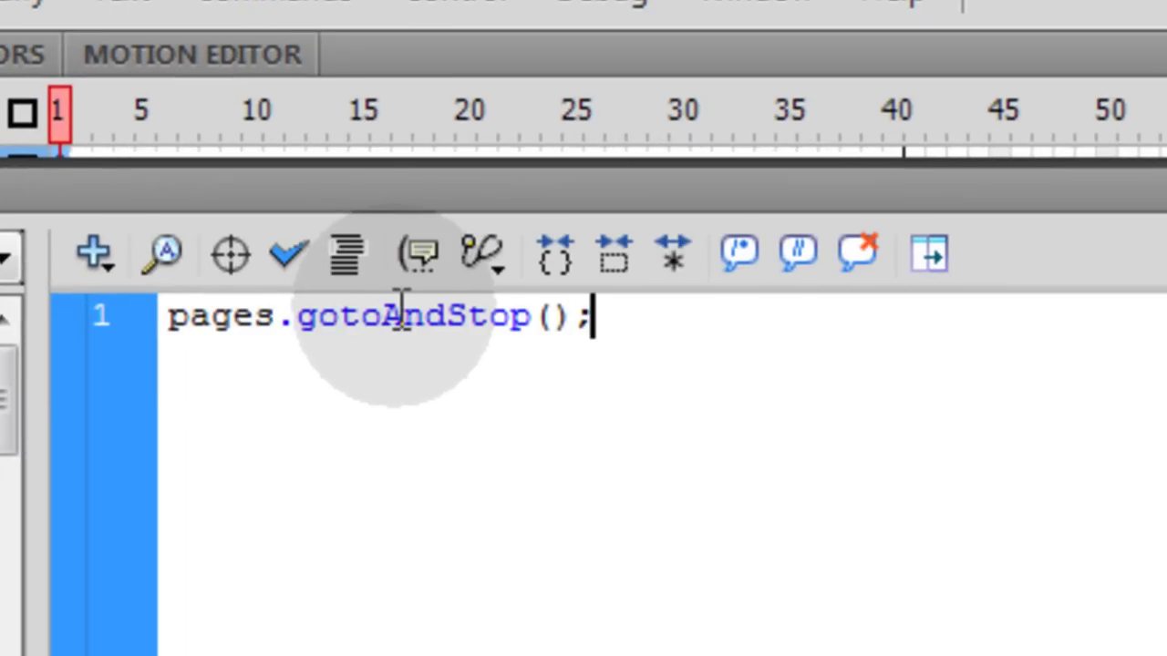
pyautogui.press('F9')
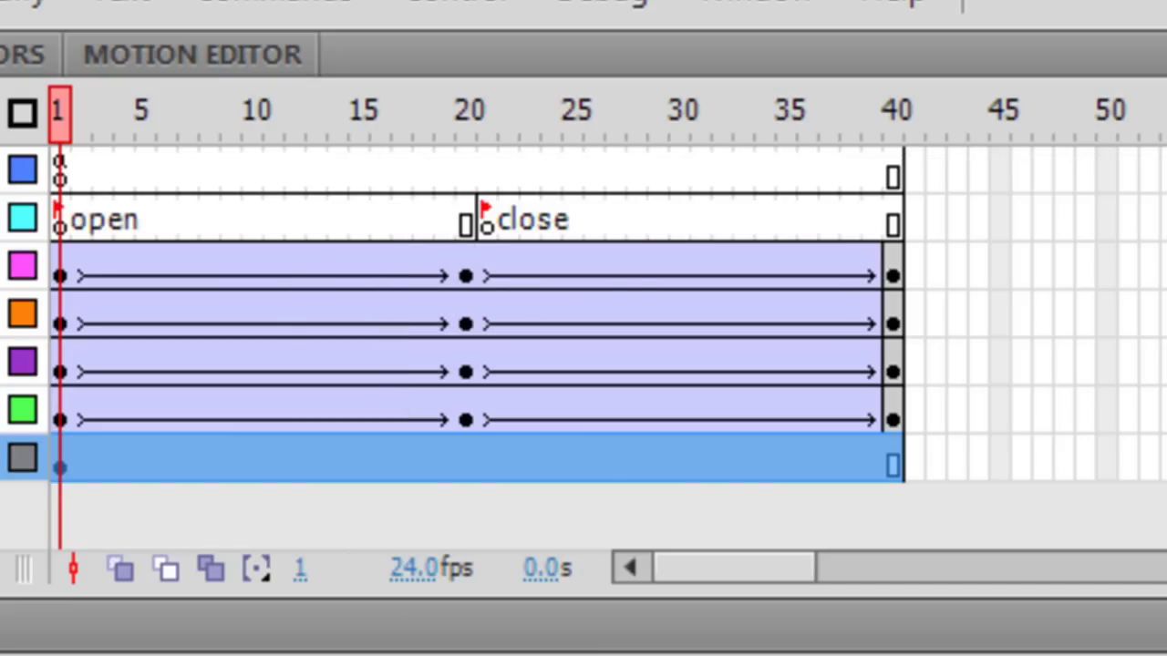
pyautogui.click(59, 174)
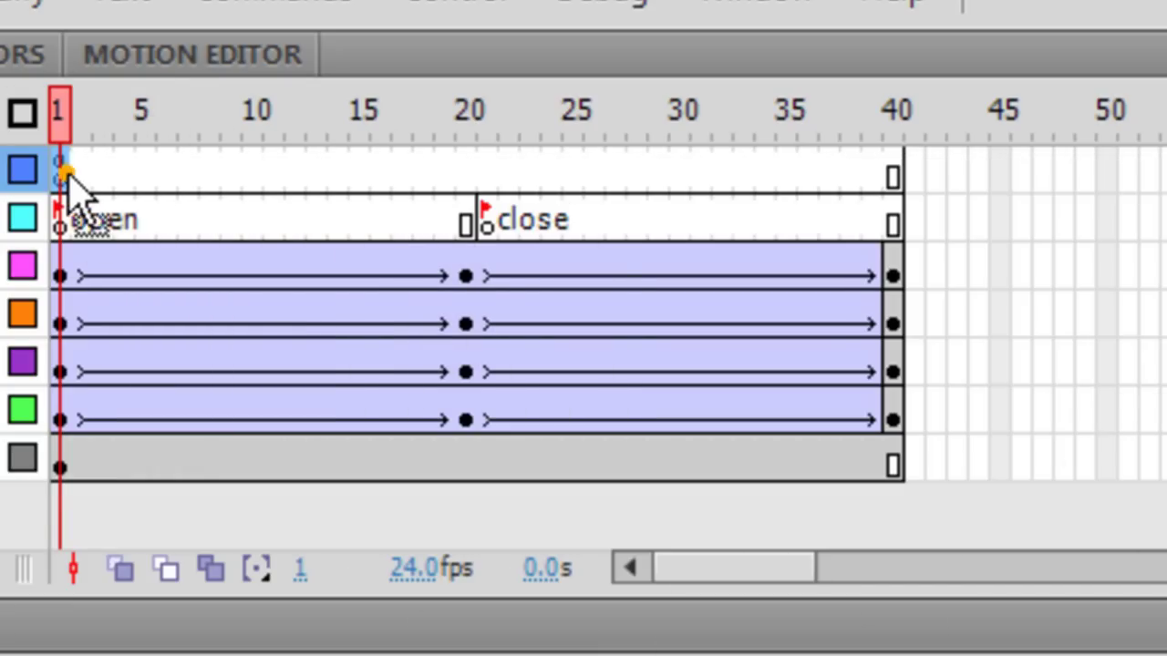
pyautogui.press('F9')
pyautogui.click(548, 315)
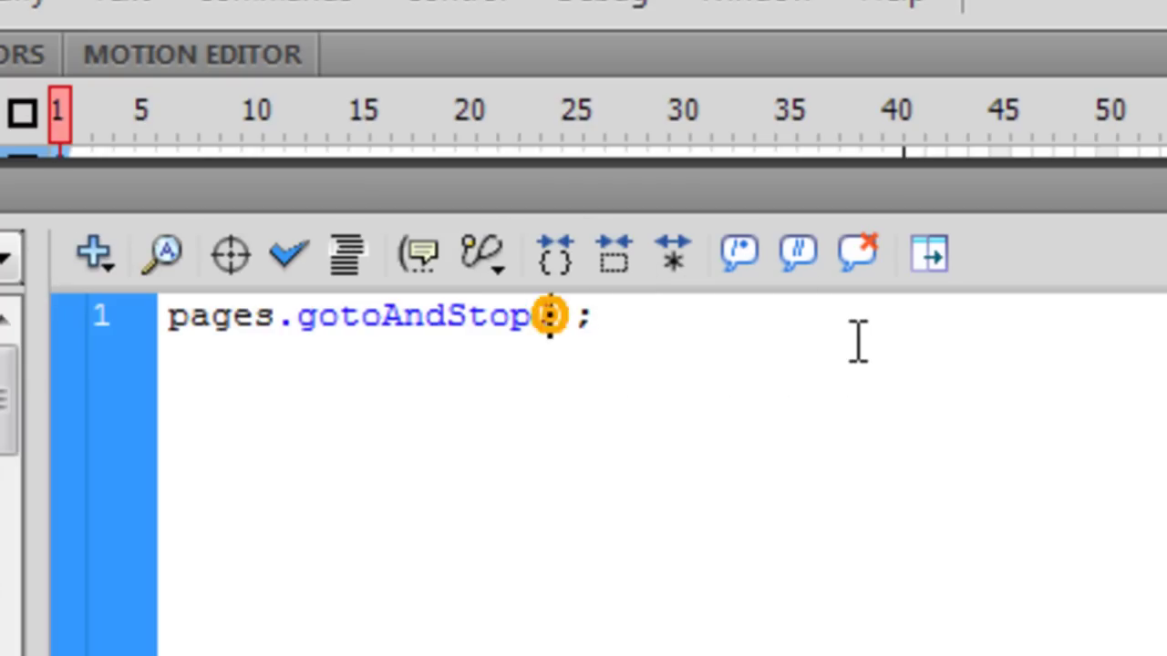
pyautogui.write('gotopage_txt')
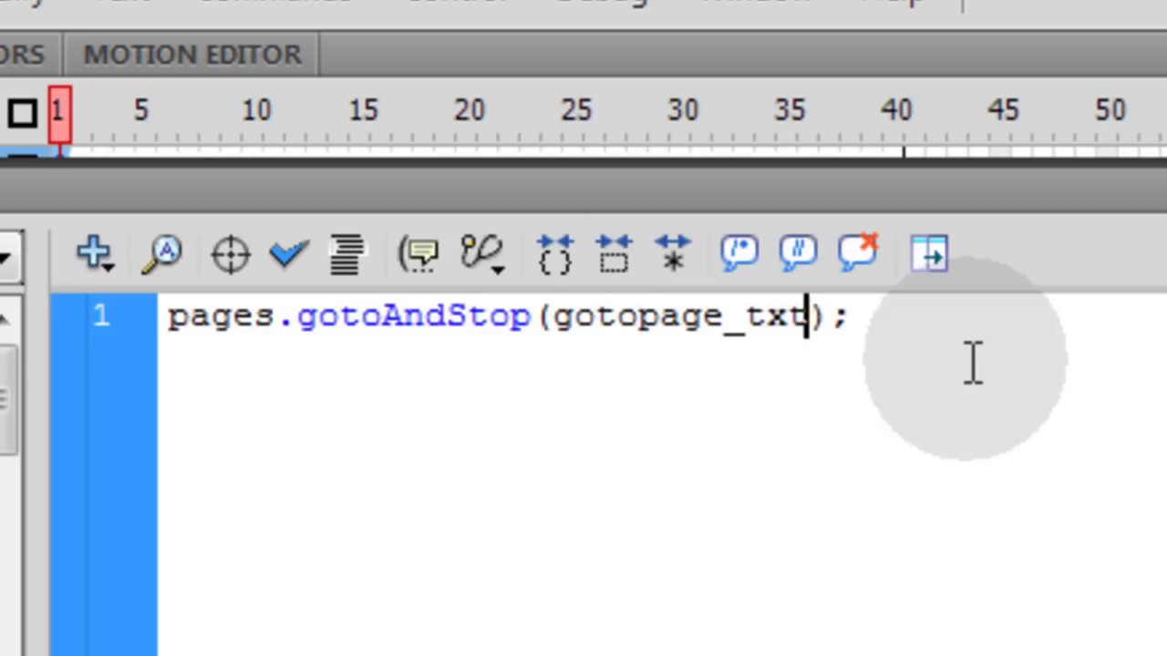
pyautogui.write('.text')
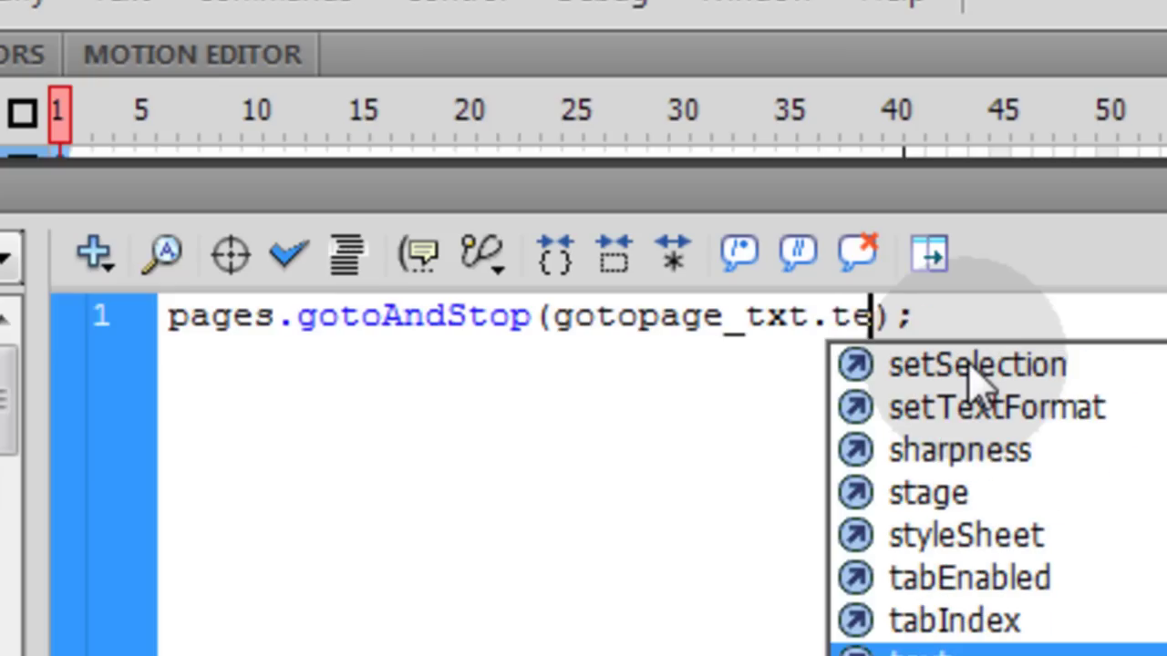
pyautogui.click(407, 593)
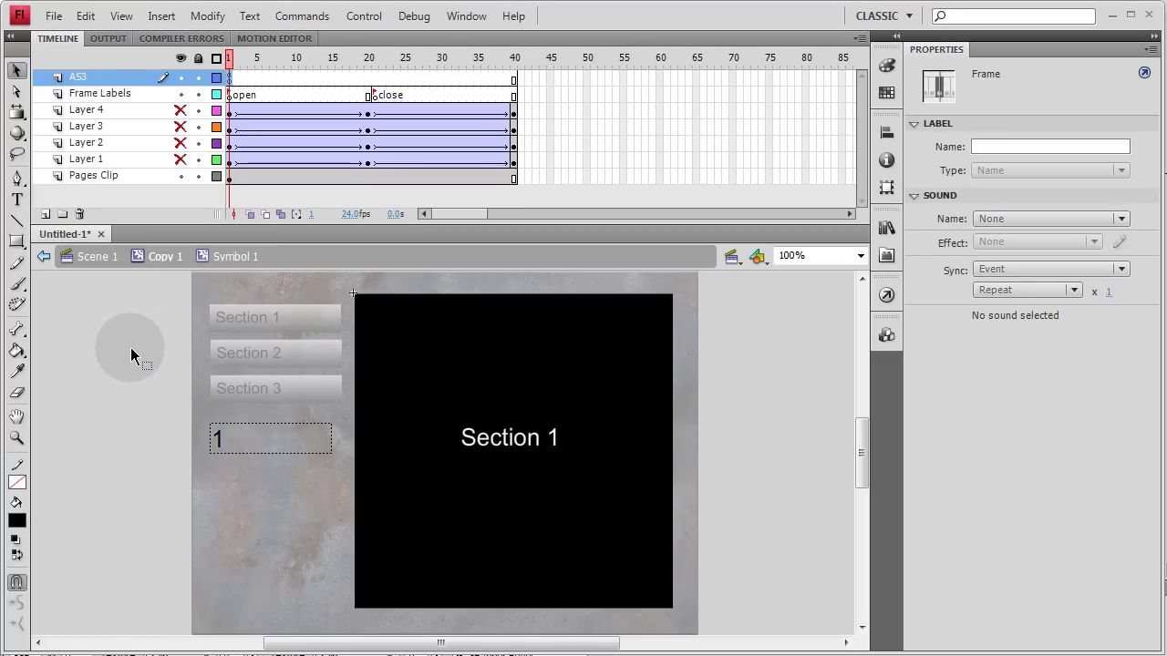
# - In Copy 1, name the three Section button instances btn1, btn2 and btn3
pyautogui.doubleClick(125, 354)
pyautogui.click(324, 323)
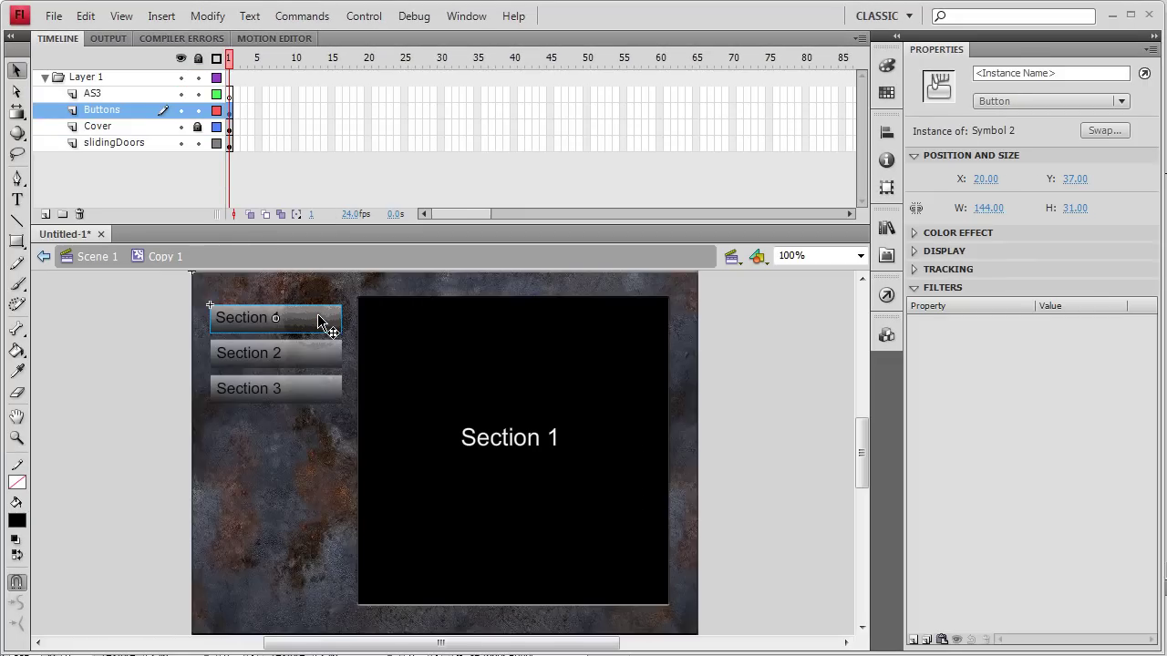
pyautogui.click(1061, 73)
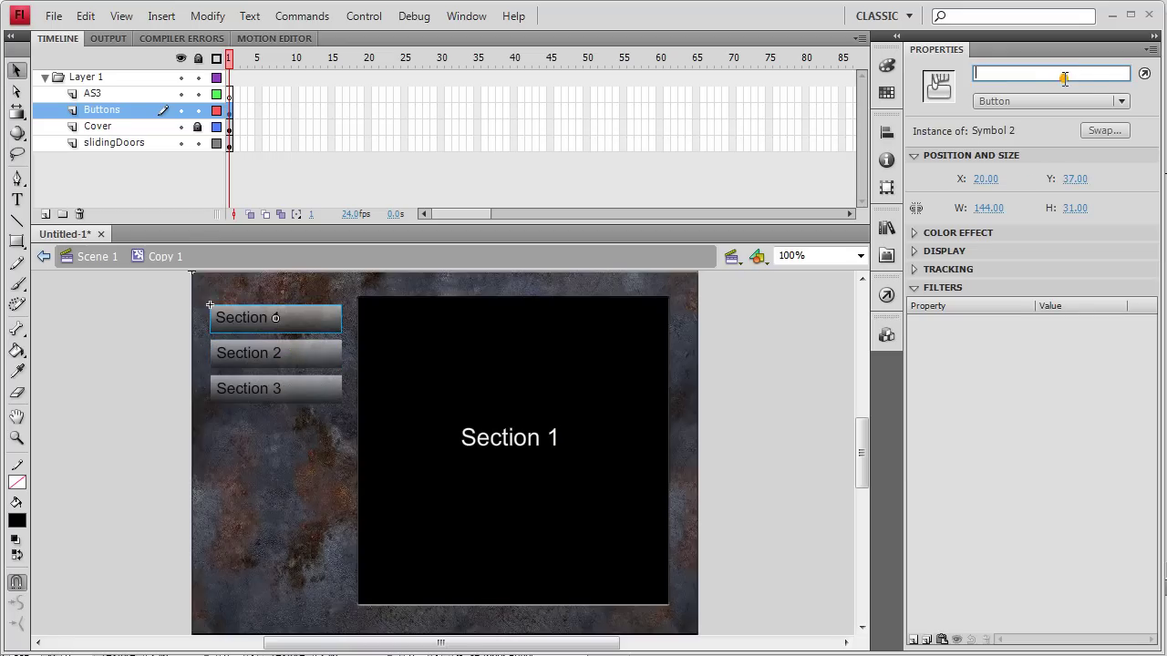
pyautogui.write('btn1')
pyautogui.click(273, 360)
pyautogui.click(1016, 73)
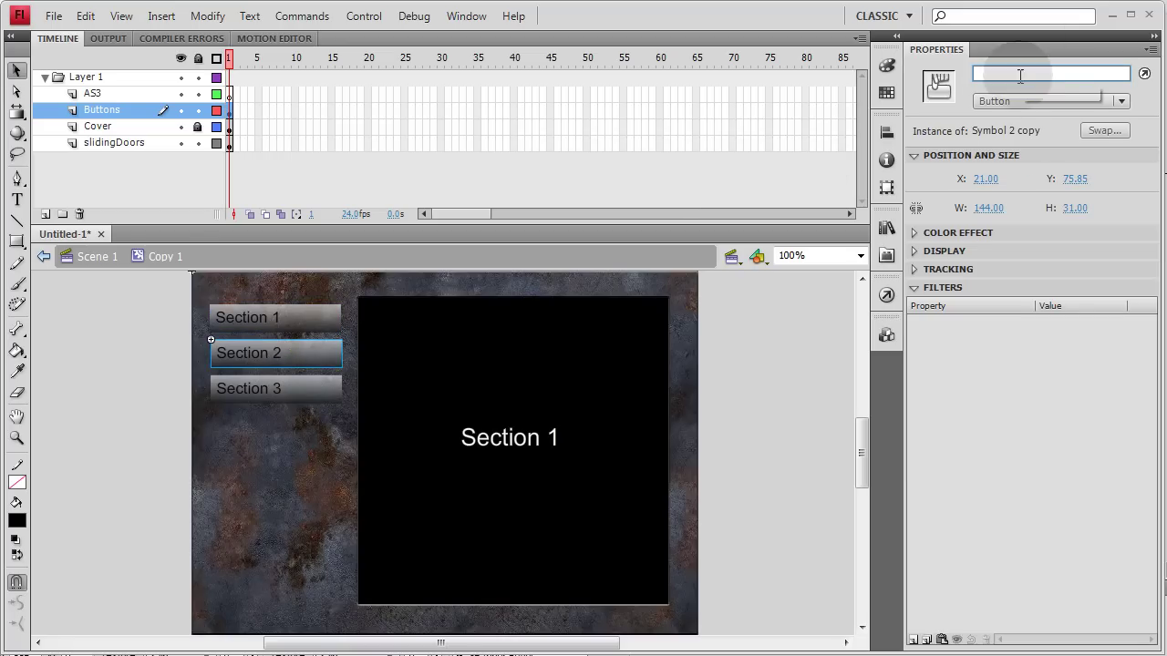
pyautogui.write('btn2')
pyautogui.click(321, 387)
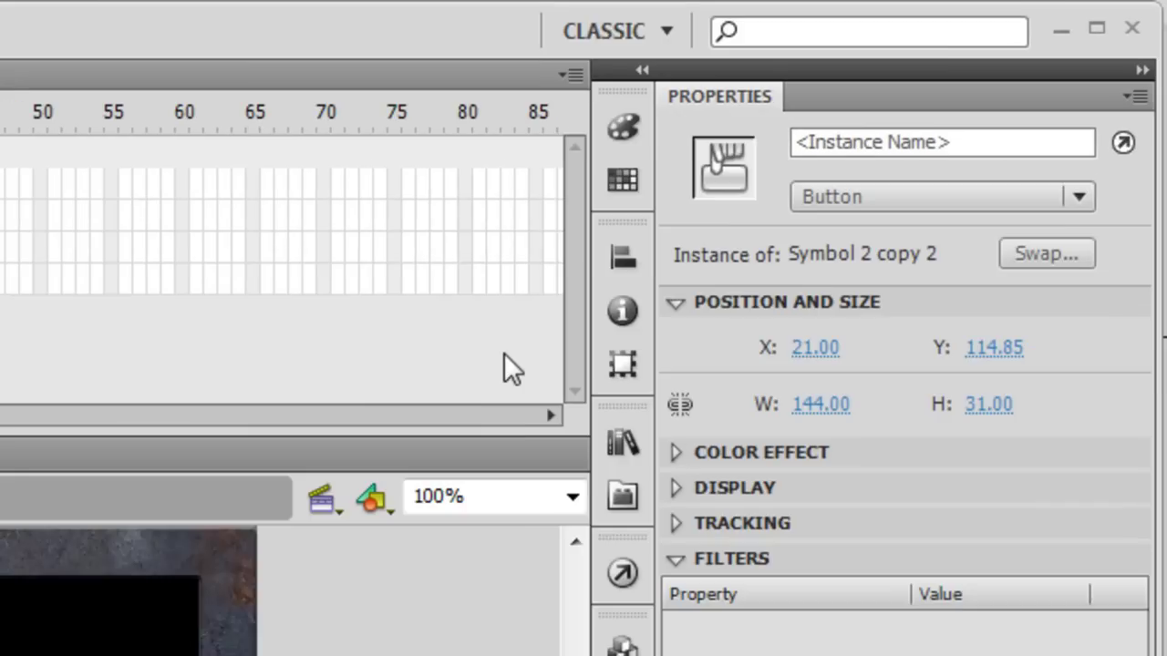
pyautogui.click(1008, 74)
pyautogui.write('btn3')
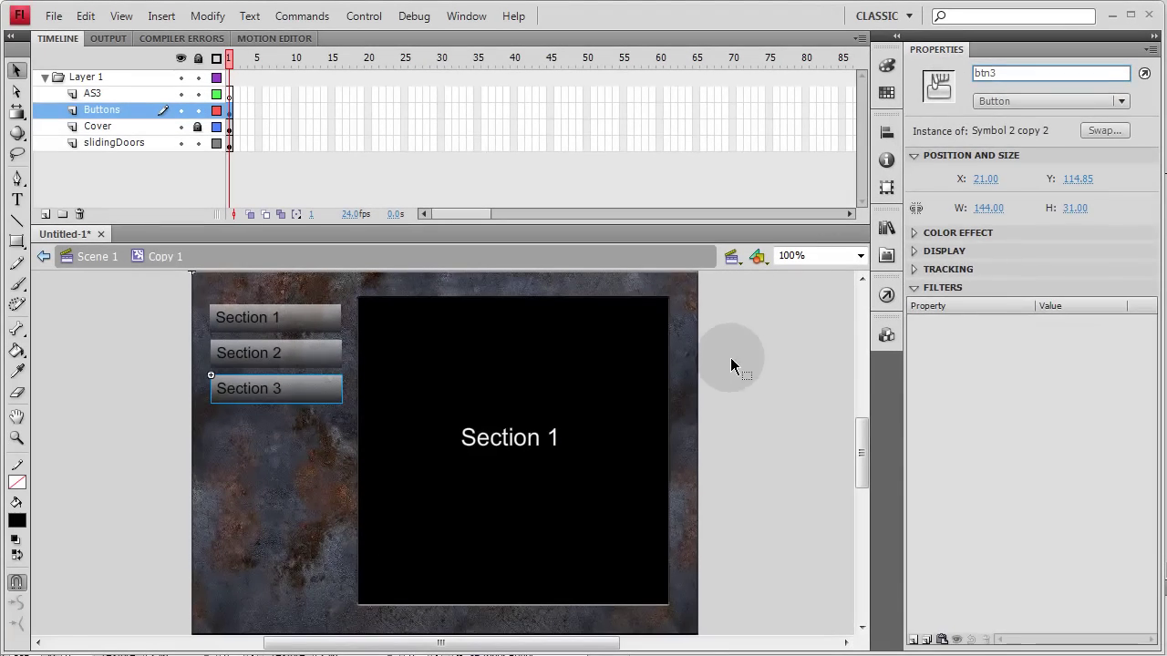
pyautogui.click(732, 366)
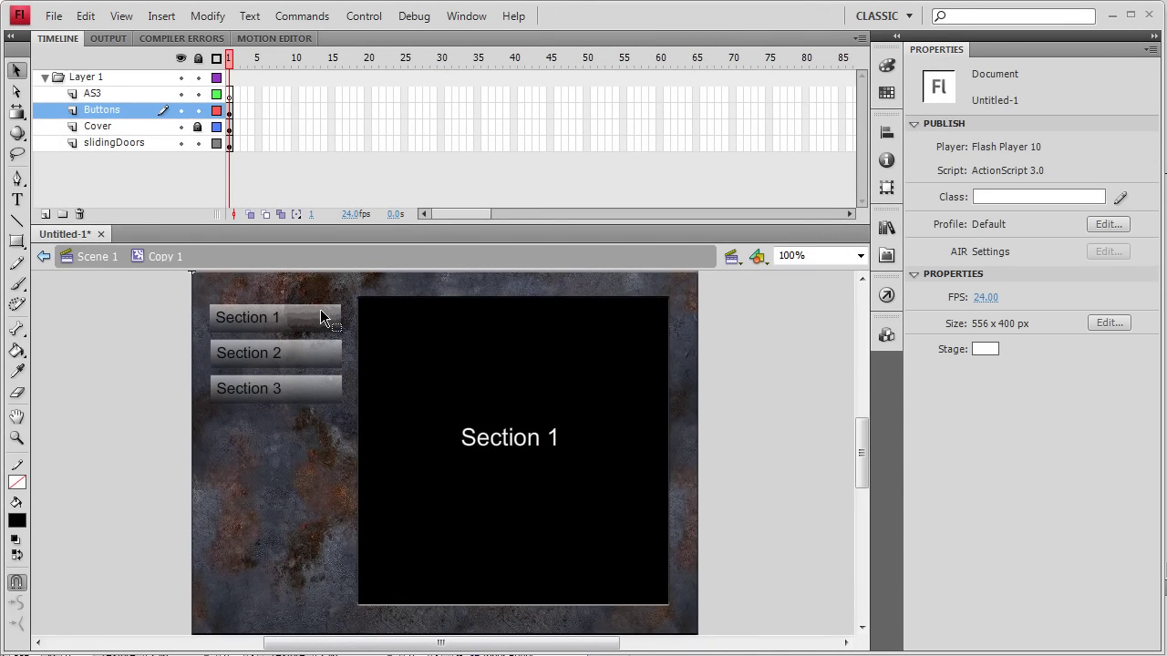
# - Back in Symbol 1, make door Layers 4 through 1 visible again
pyautogui.click(229, 97)
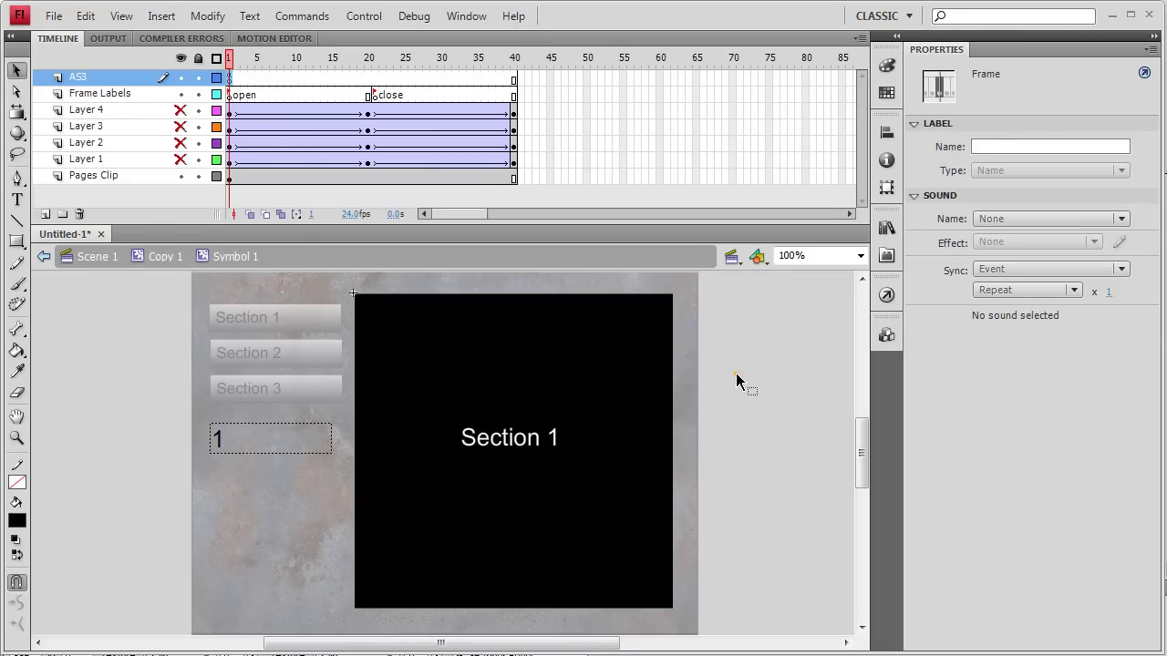
pyautogui.click(737, 383)
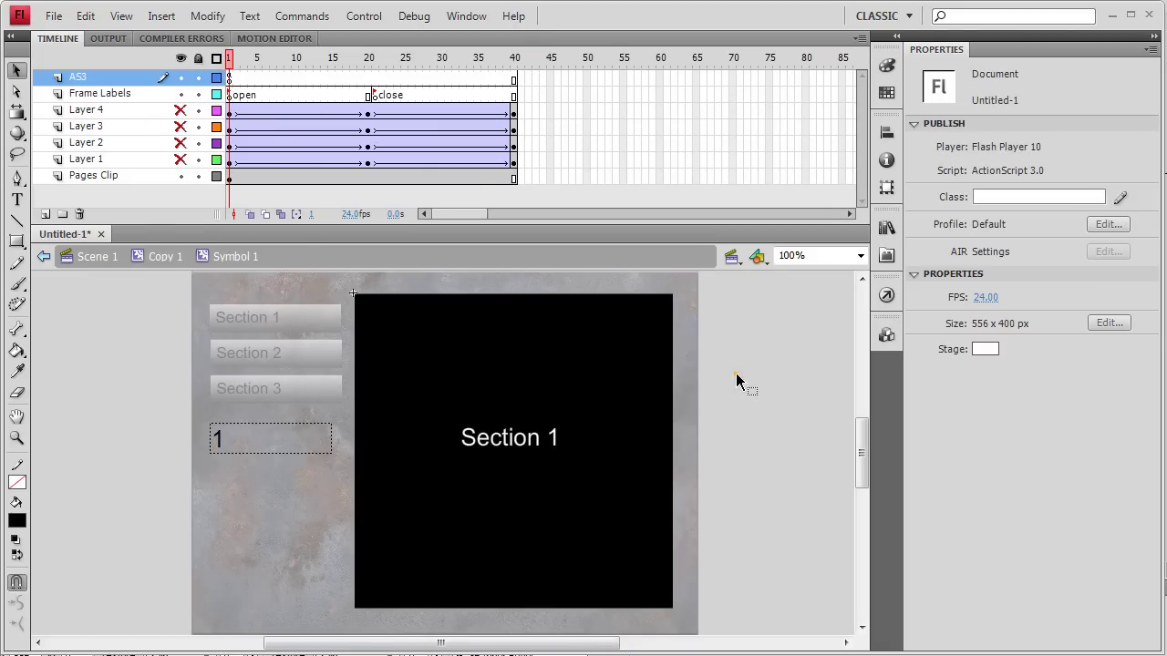
pyautogui.click(180, 110)
pyautogui.click(180, 126)
pyautogui.click(179, 142)
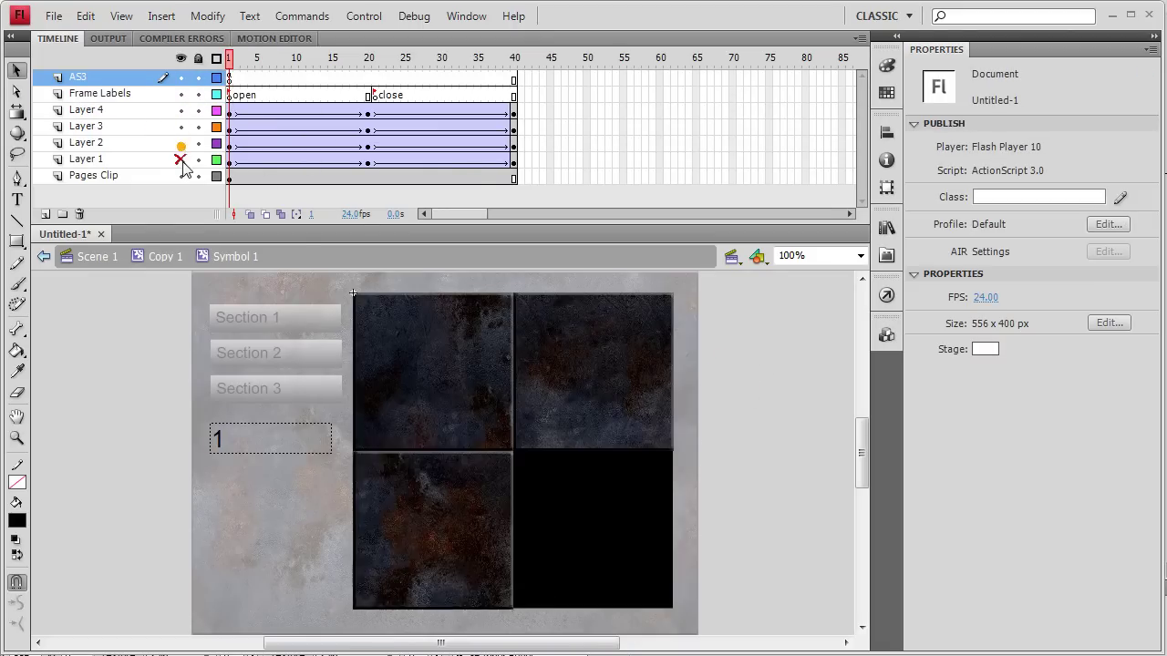
pyautogui.click(179, 158)
pyautogui.click(147, 321)
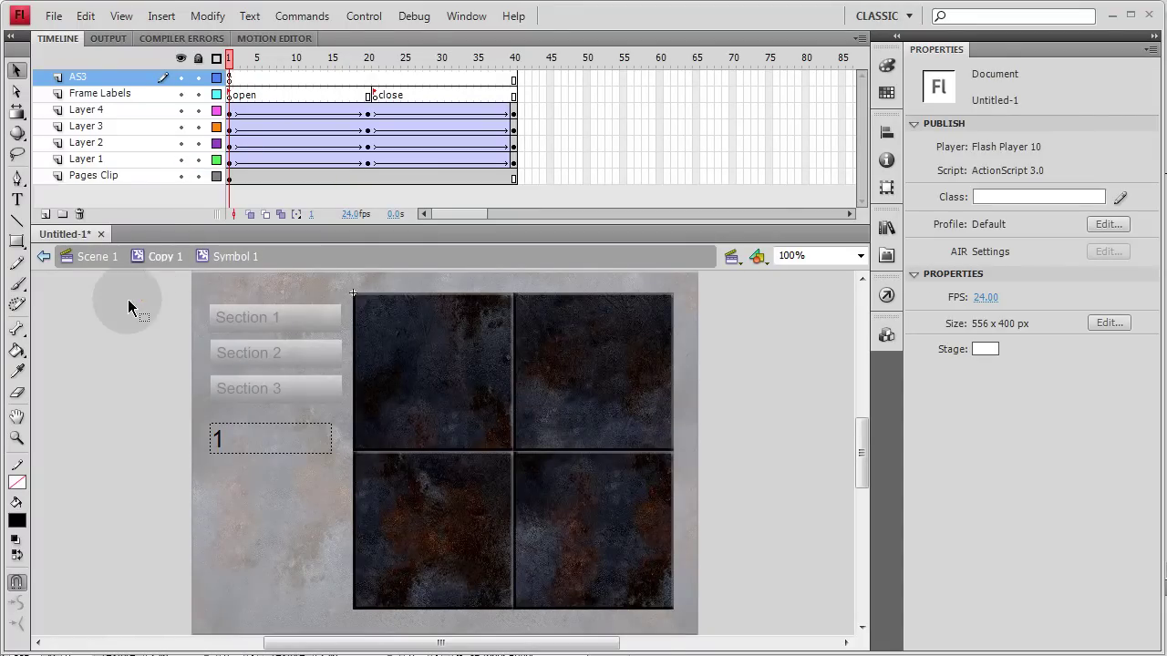
pyautogui.doubleClick(149, 318)
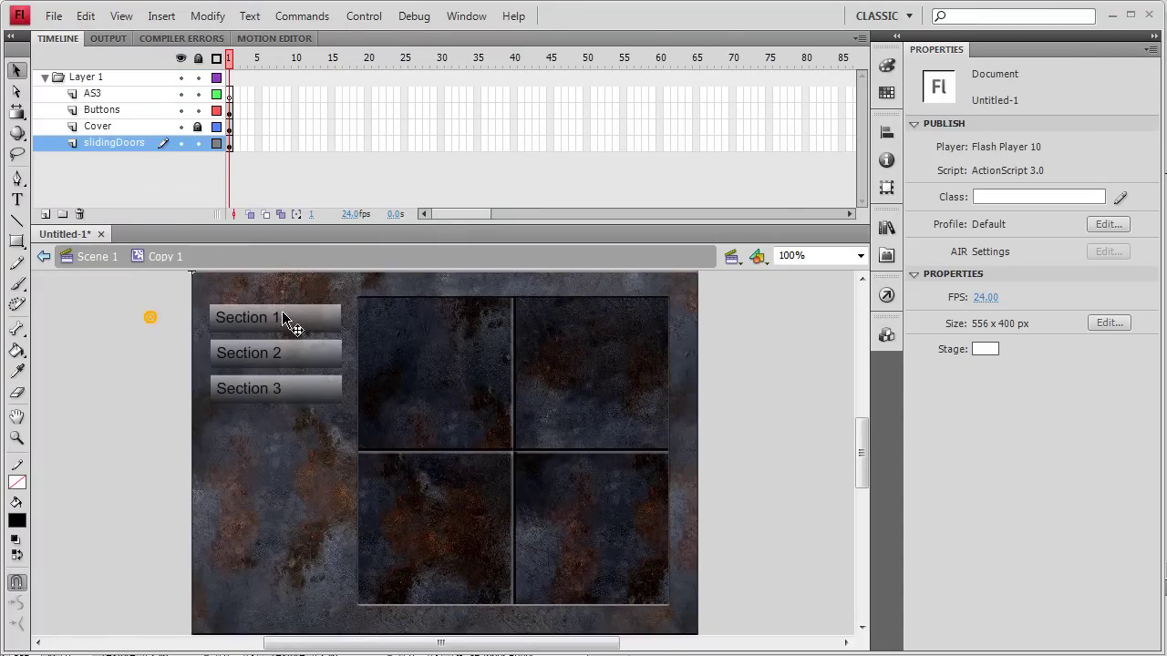
pyautogui.click(776, 448)
pyautogui.hotkey('ctrl', 'Return')
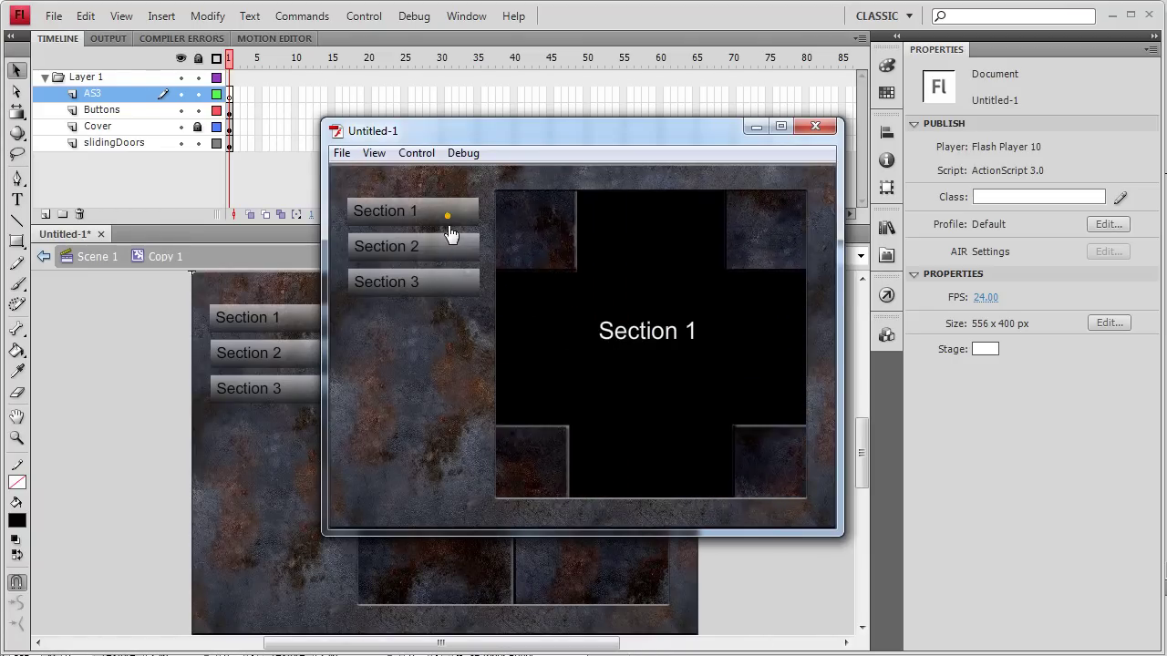
pyautogui.click(815, 126)
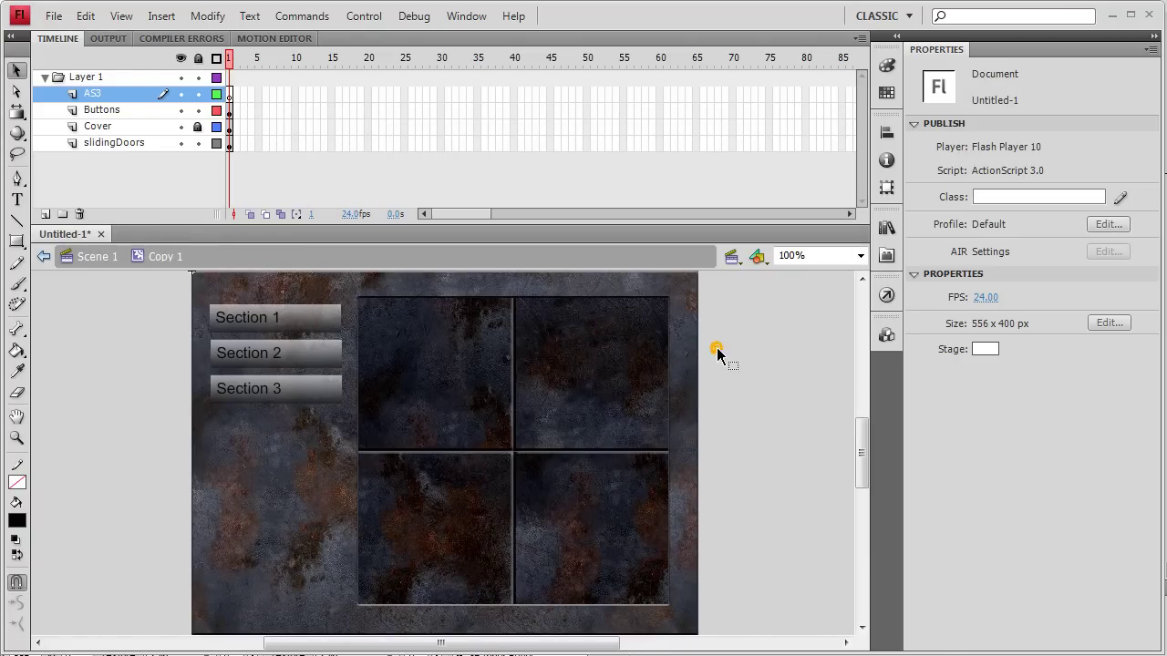
pyautogui.click(555, 373)
pyautogui.doubleClick(553, 374)
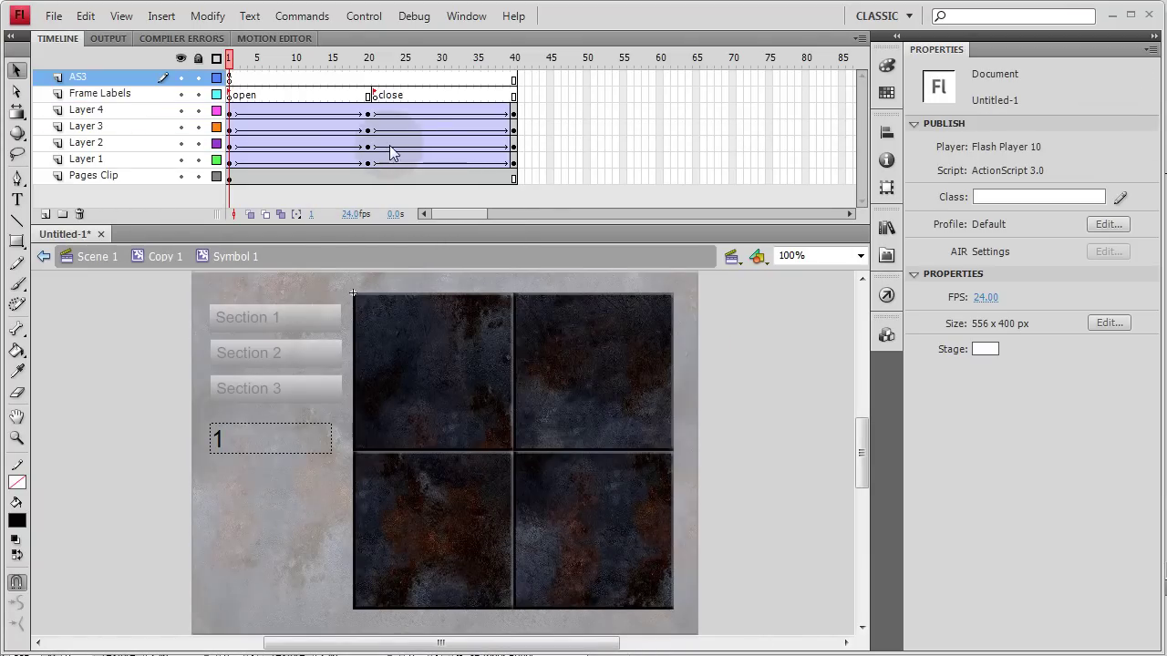
# - Add stop(); to AS3 frame 20 and test the movie with Ctrl+Enter
pyautogui.click(369, 77)
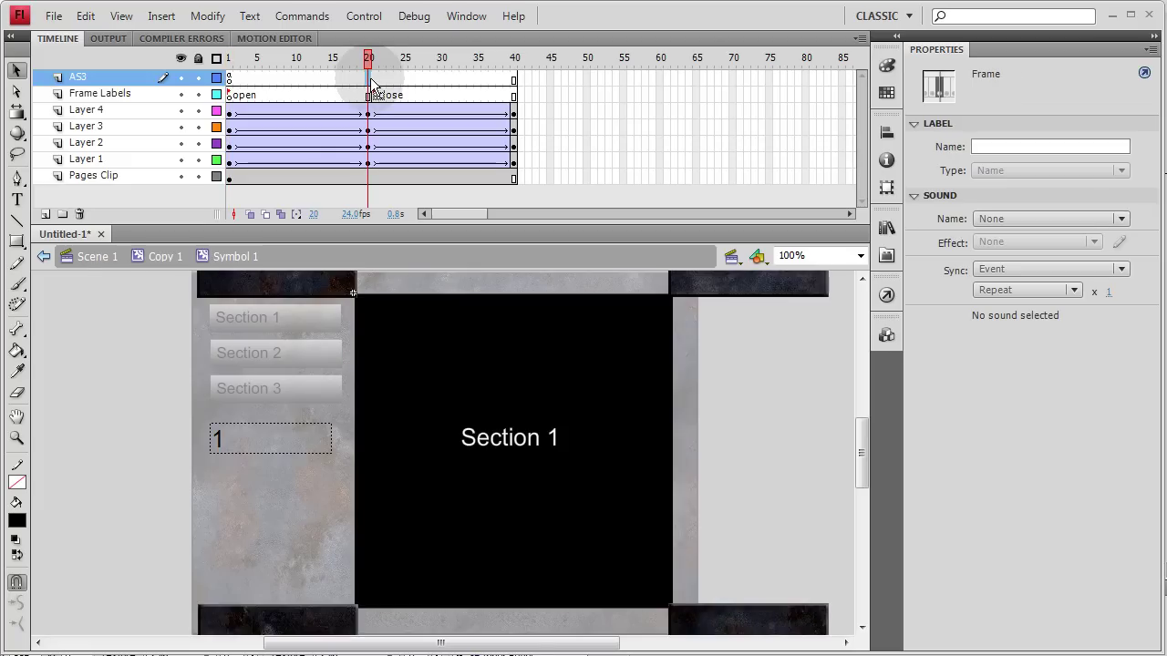
pyautogui.click(369, 78)
pyautogui.press('F9')
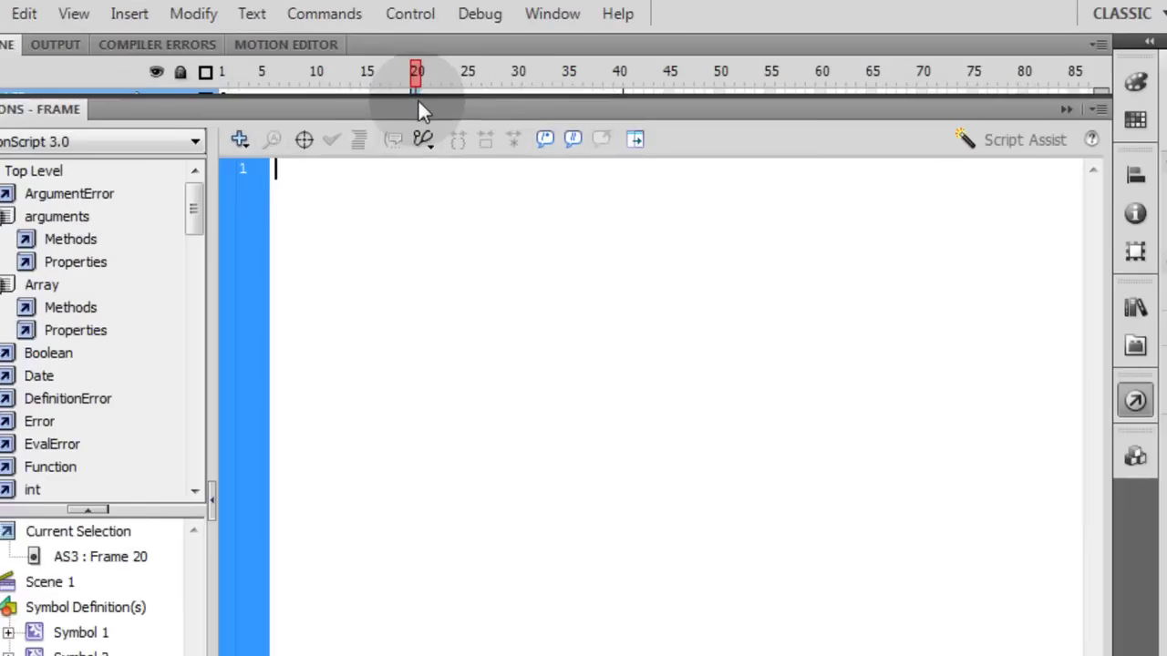
pyautogui.write('st')
pyautogui.write('op()')
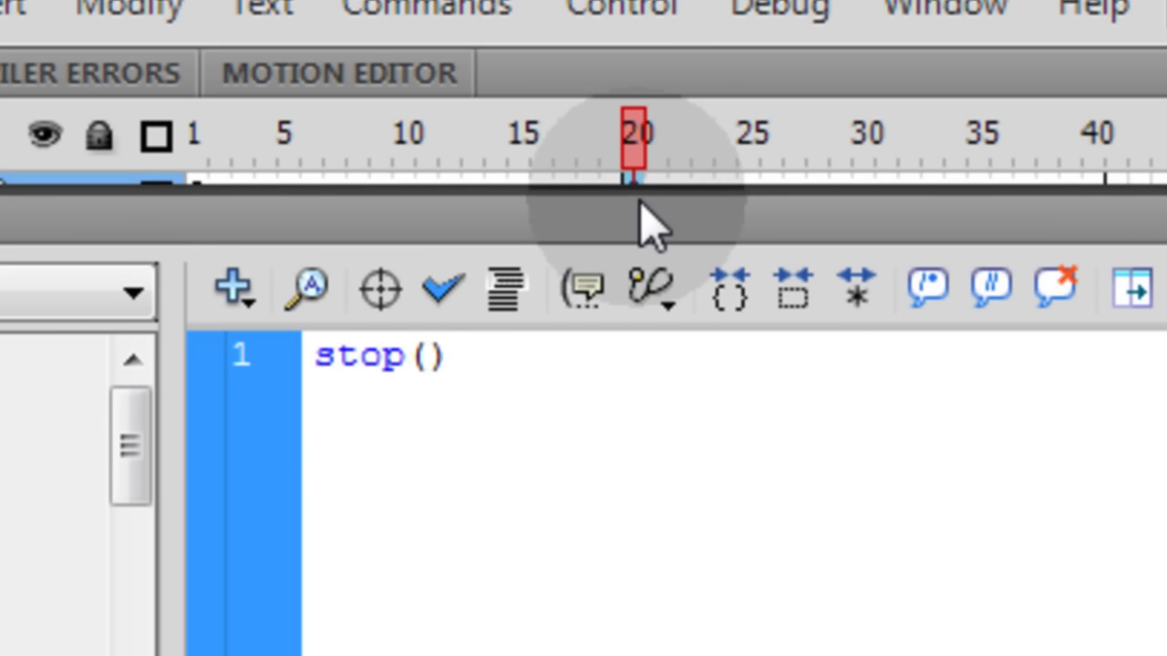
pyautogui.write(';')
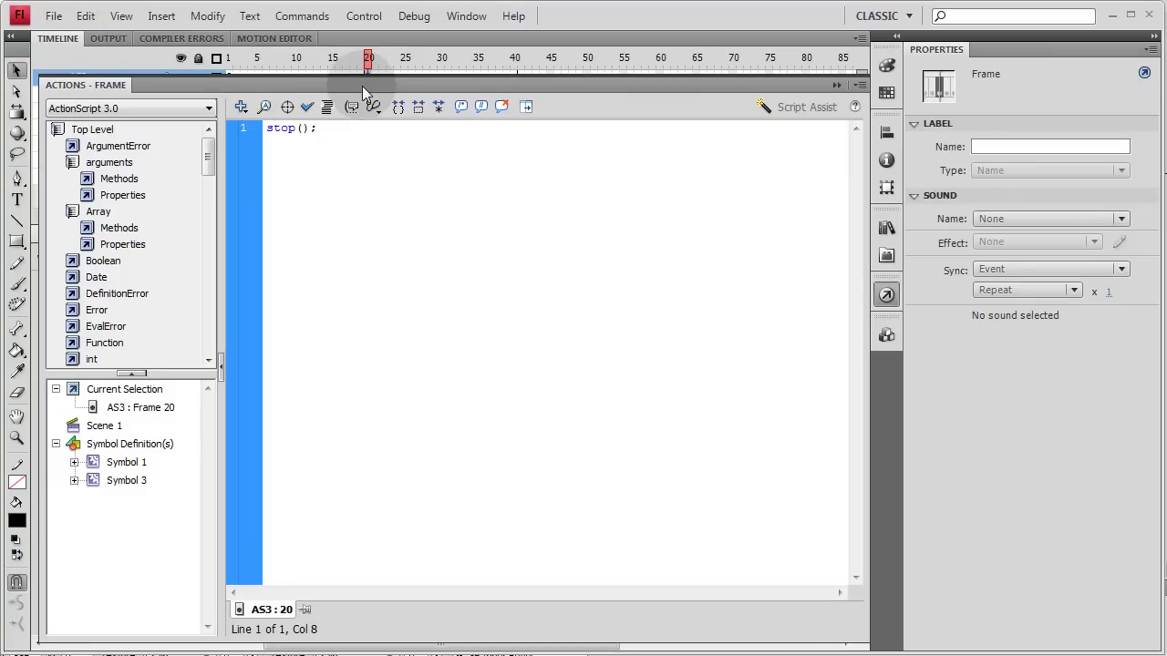
pyautogui.press('F9')
pyautogui.click(115, 430)
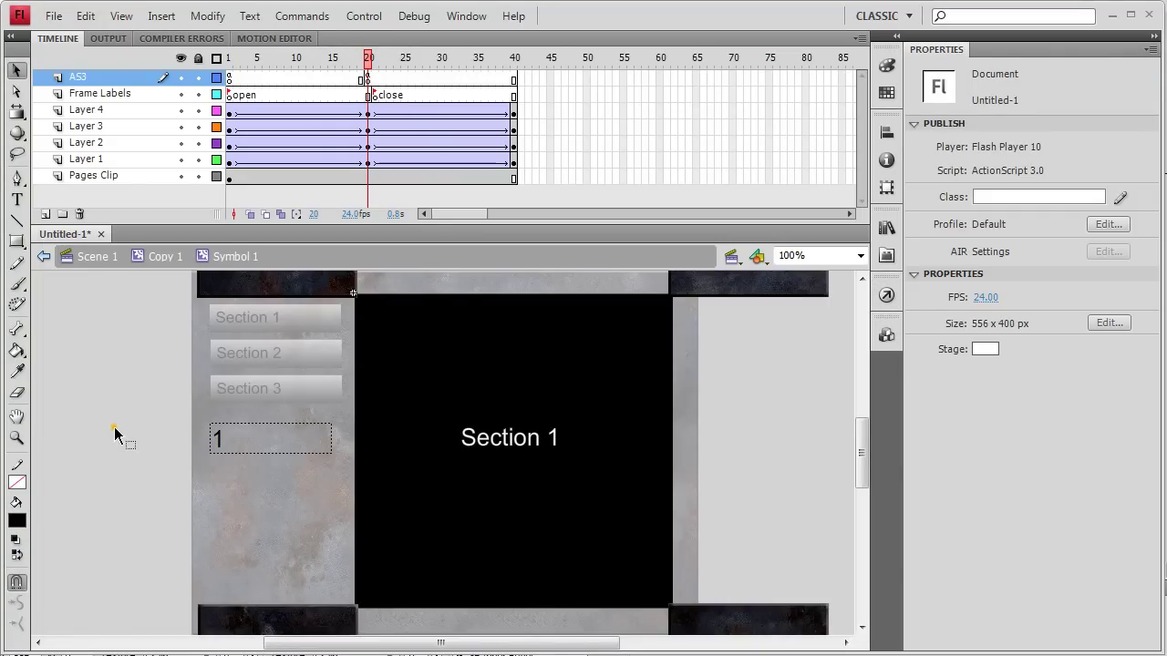
pyautogui.hotkey('ctrl', 'Return')
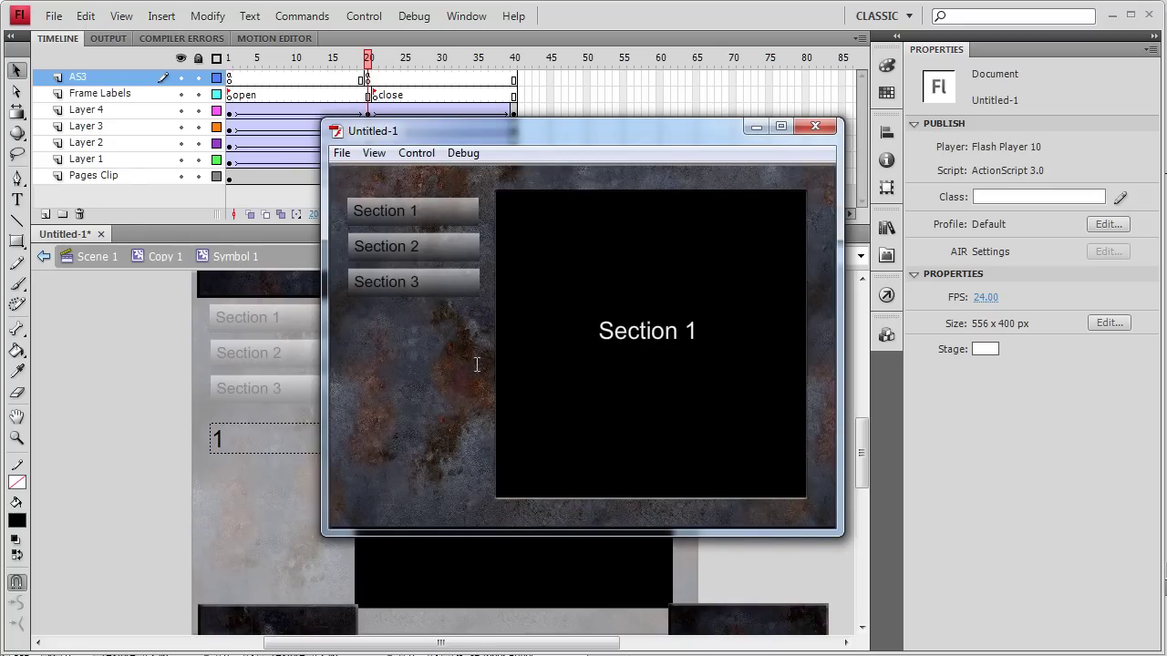
# - Back on the Copy 1 timeline, check the Section buttons' instance names and frame 1's empty script
pyautogui.click(815, 126)
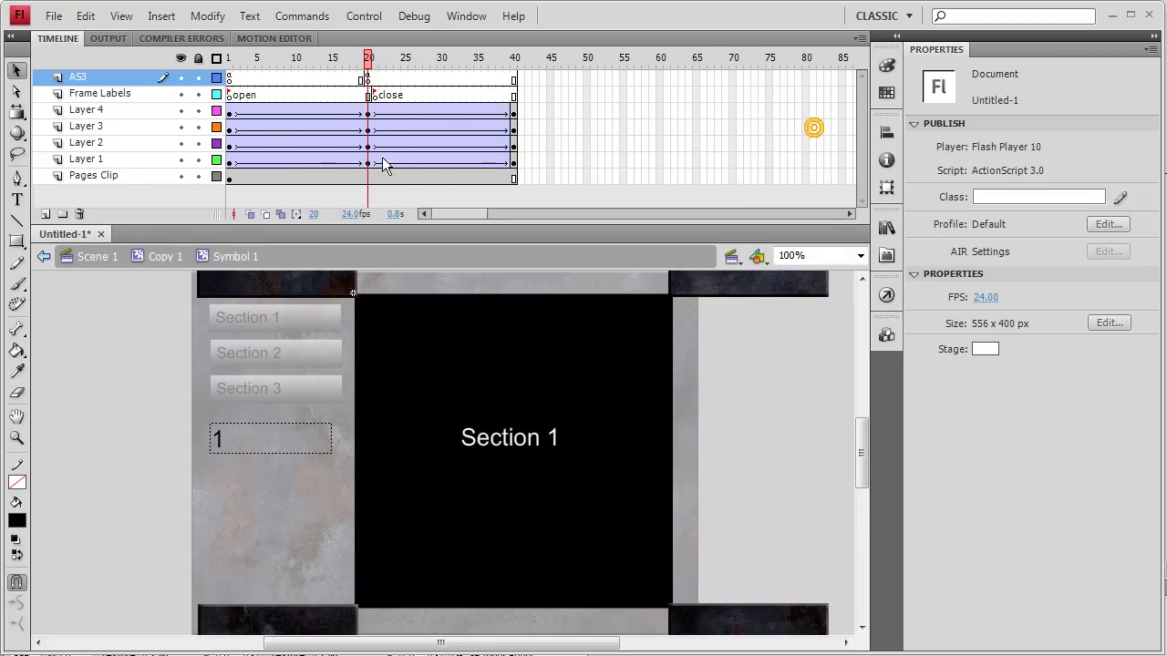
pyautogui.doubleClick(112, 357)
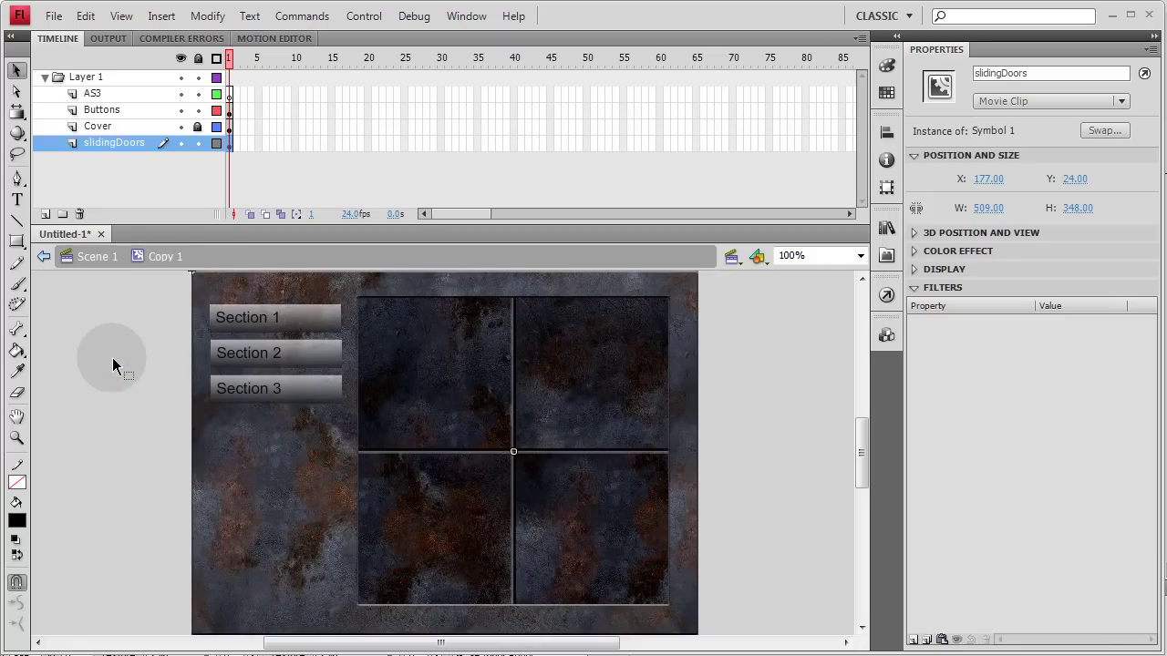
pyautogui.click(78, 372)
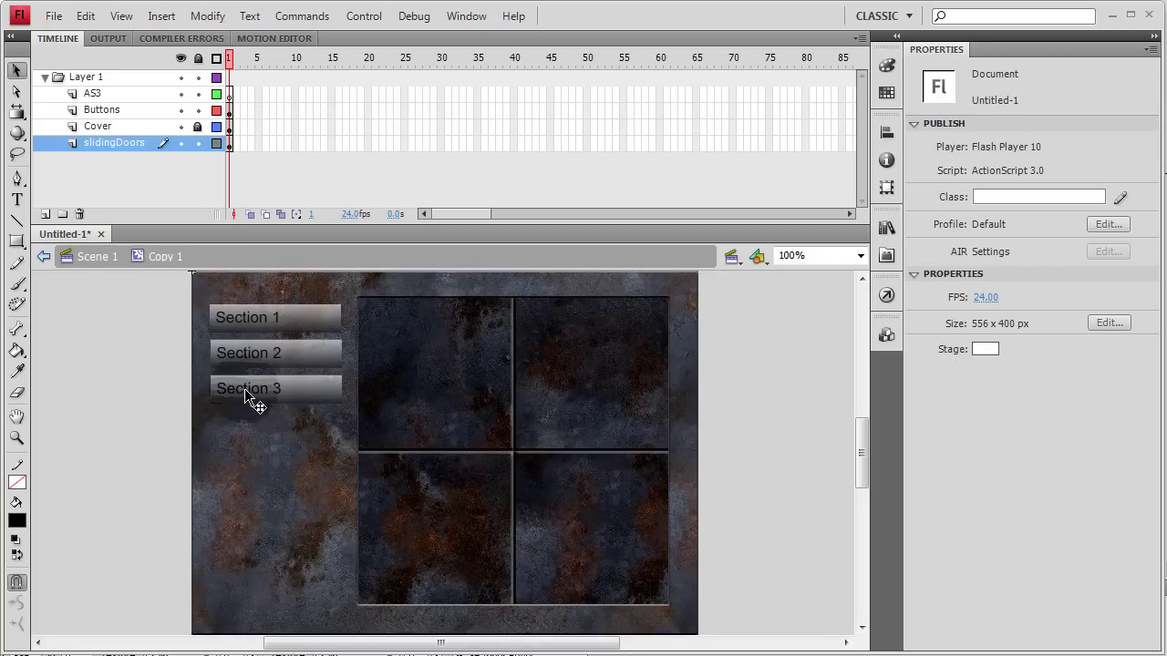
pyautogui.click(274, 394)
pyautogui.click(295, 358)
pyautogui.click(303, 313)
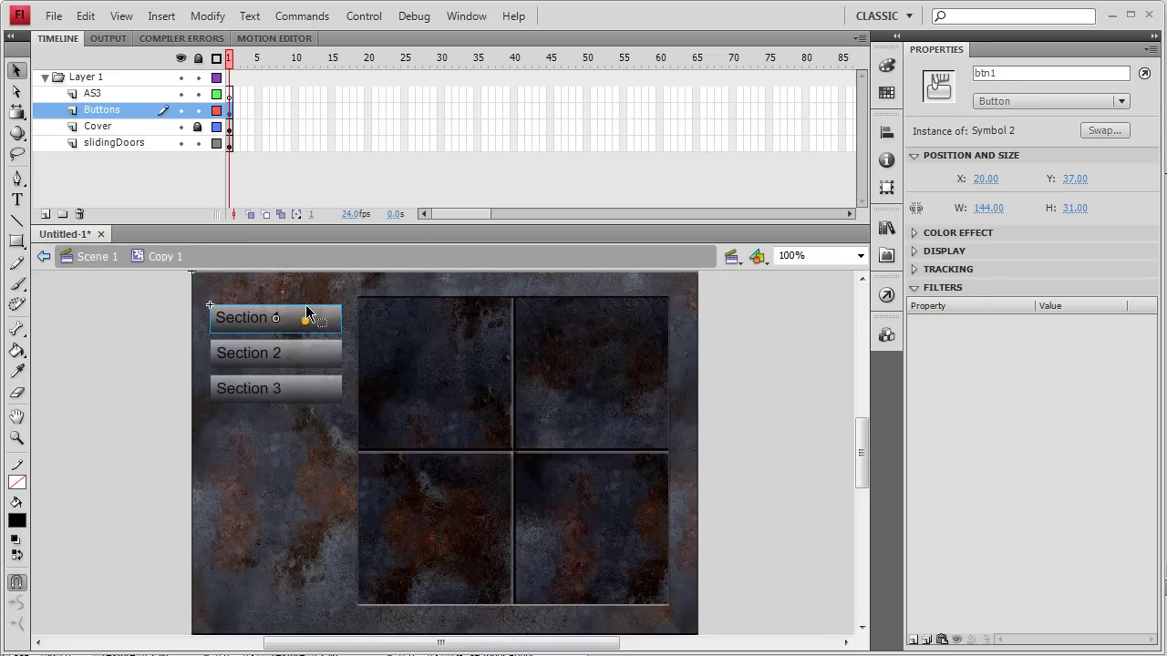
pyautogui.click(229, 94)
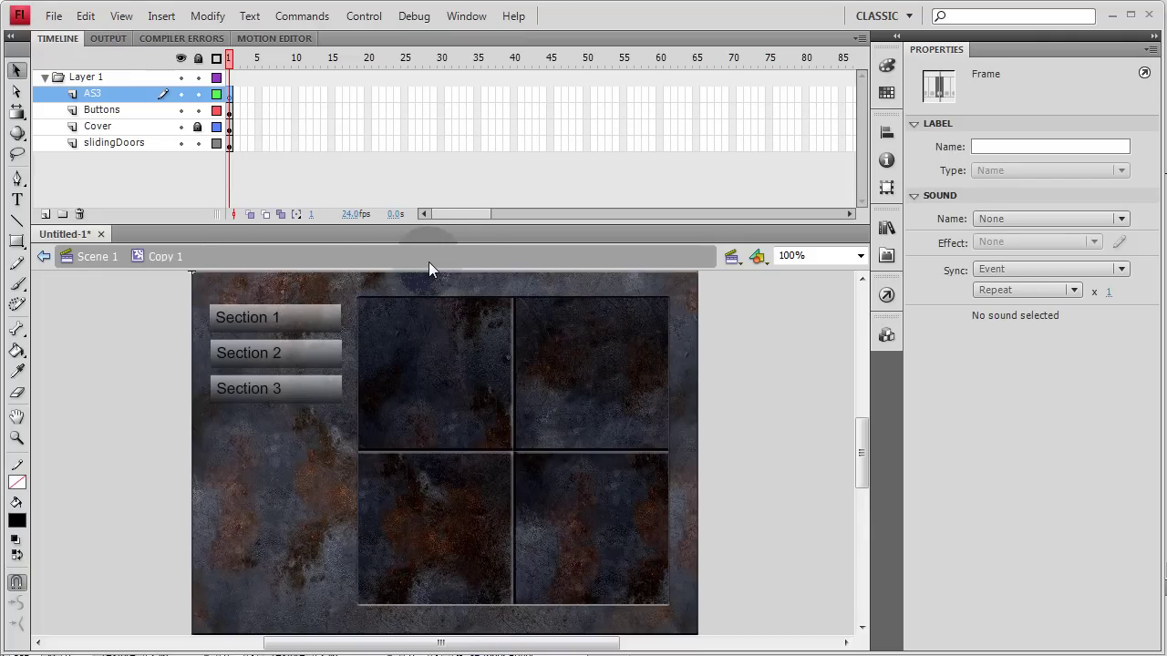
pyautogui.press('F9')
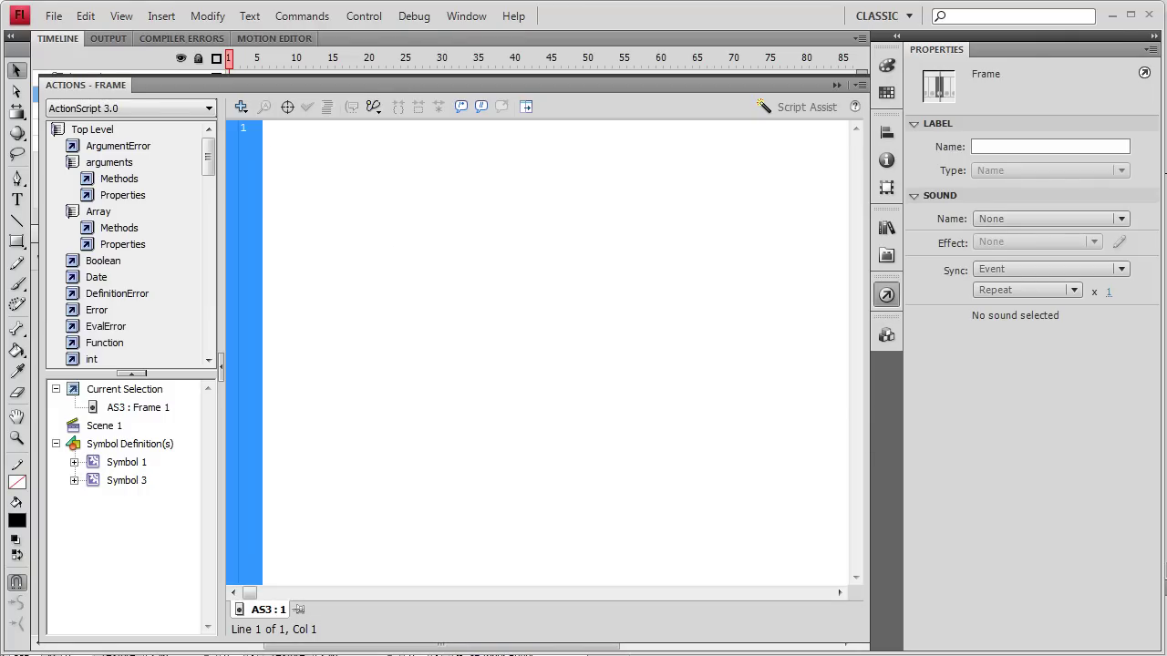
pyautogui.press('F9')
# - Set the gotopage_txt page-number field to 3 and preview the movie showing Section 3
pyautogui.doubleClick(568, 459)
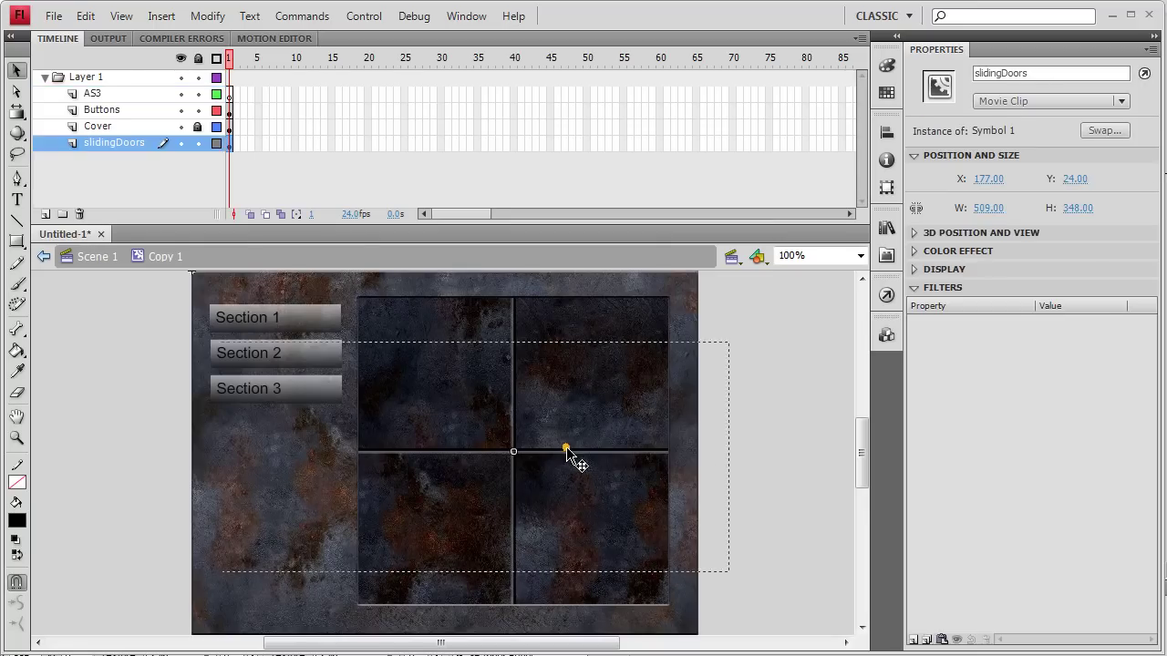
pyautogui.click(256, 443)
pyautogui.doubleClick(256, 442)
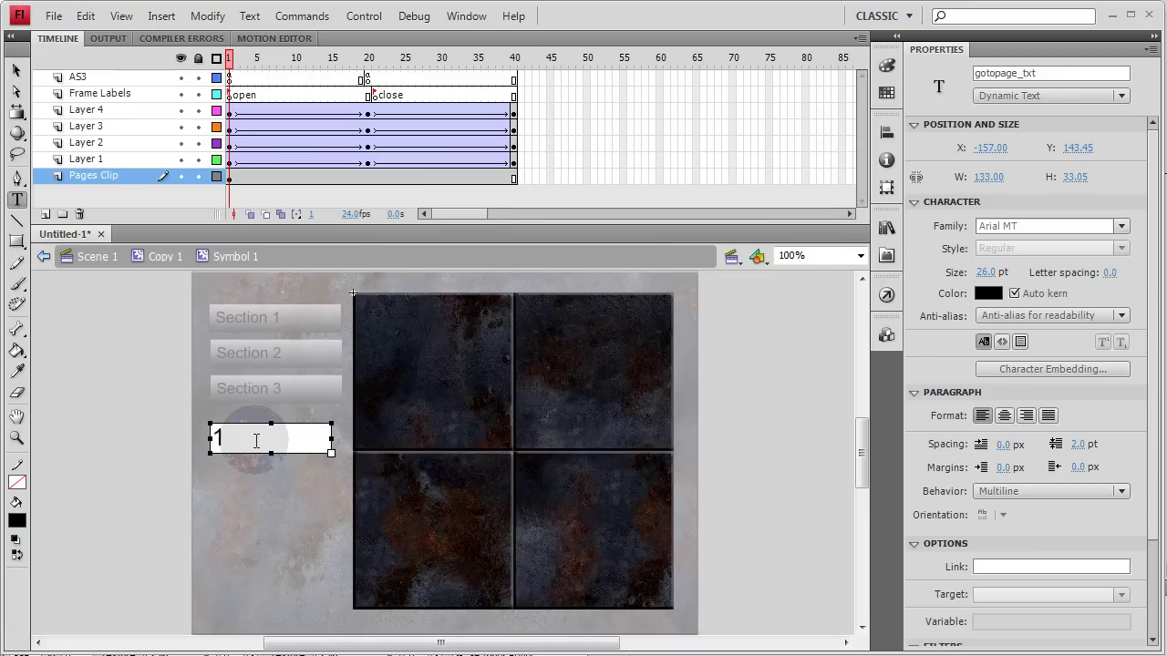
pyautogui.click(16, 71)
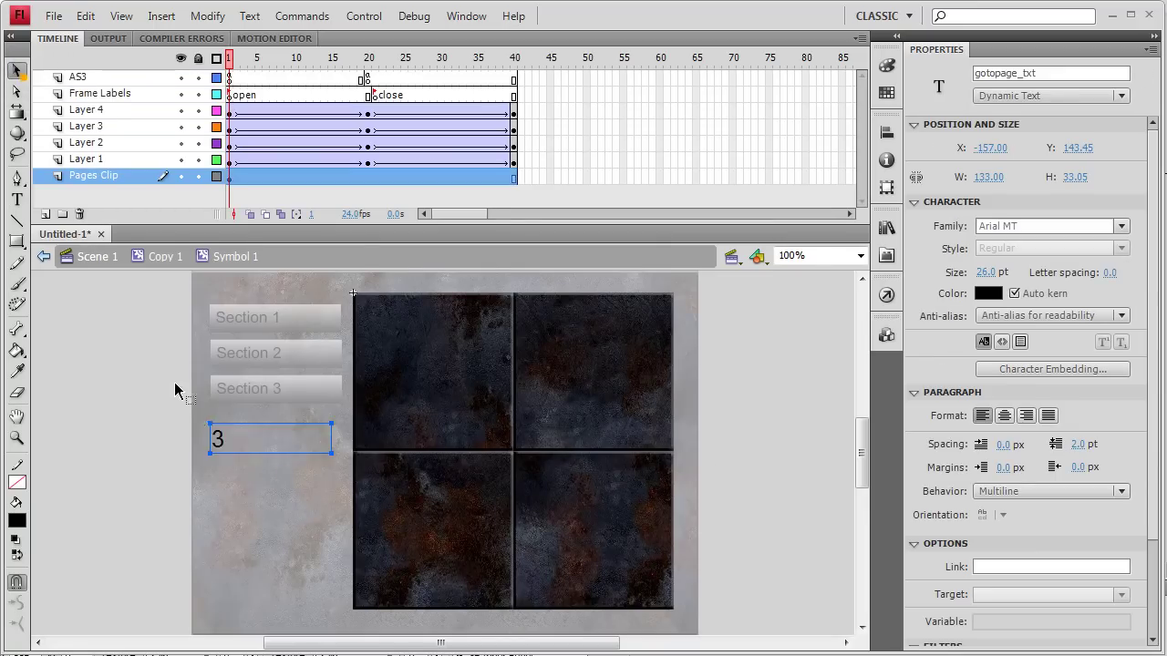
pyautogui.click(183, 409)
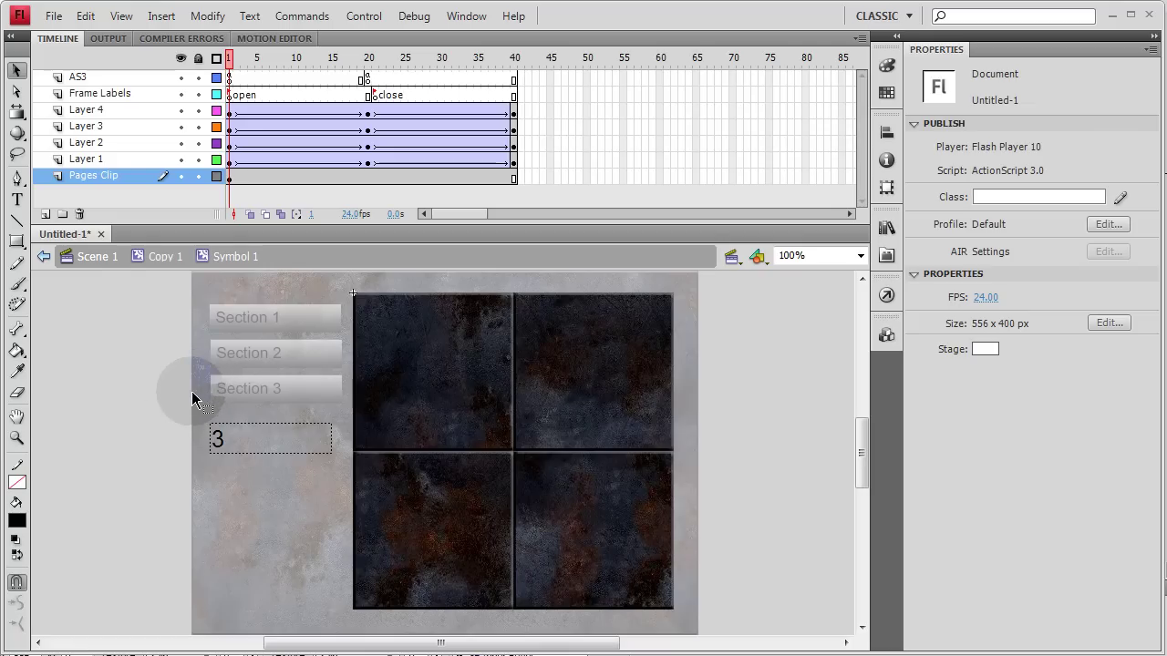
pyautogui.hotkey('ctrl', 'Return')
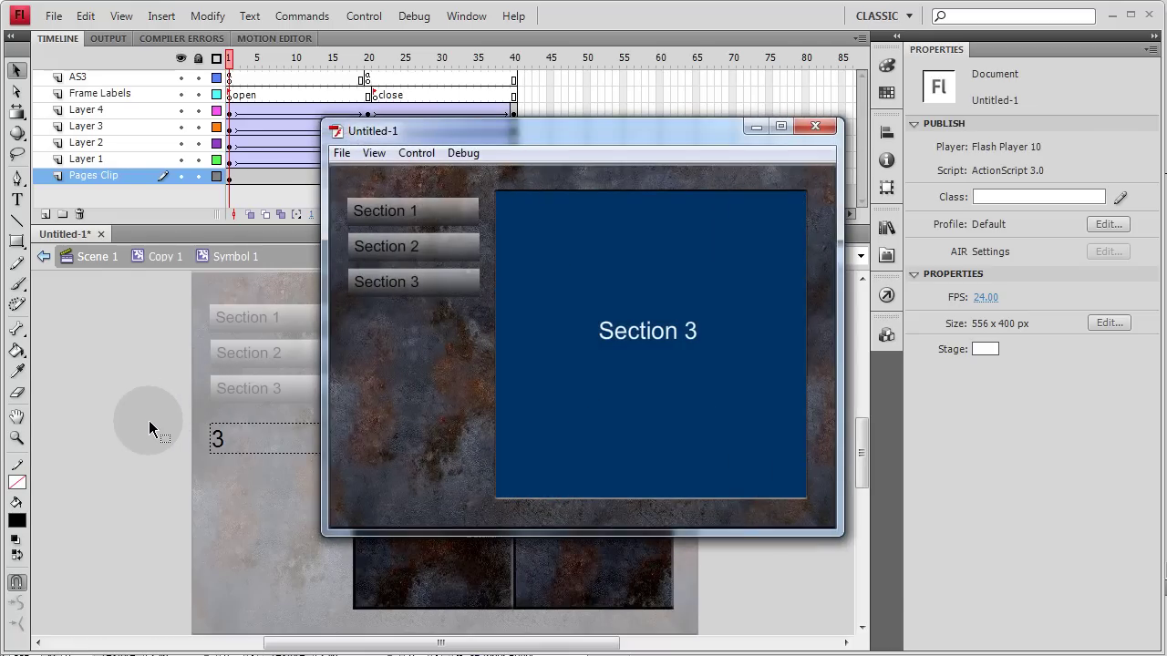
# - Change the page-number field to 2 and preview the movie showing Section 2
pyautogui.click(815, 125)
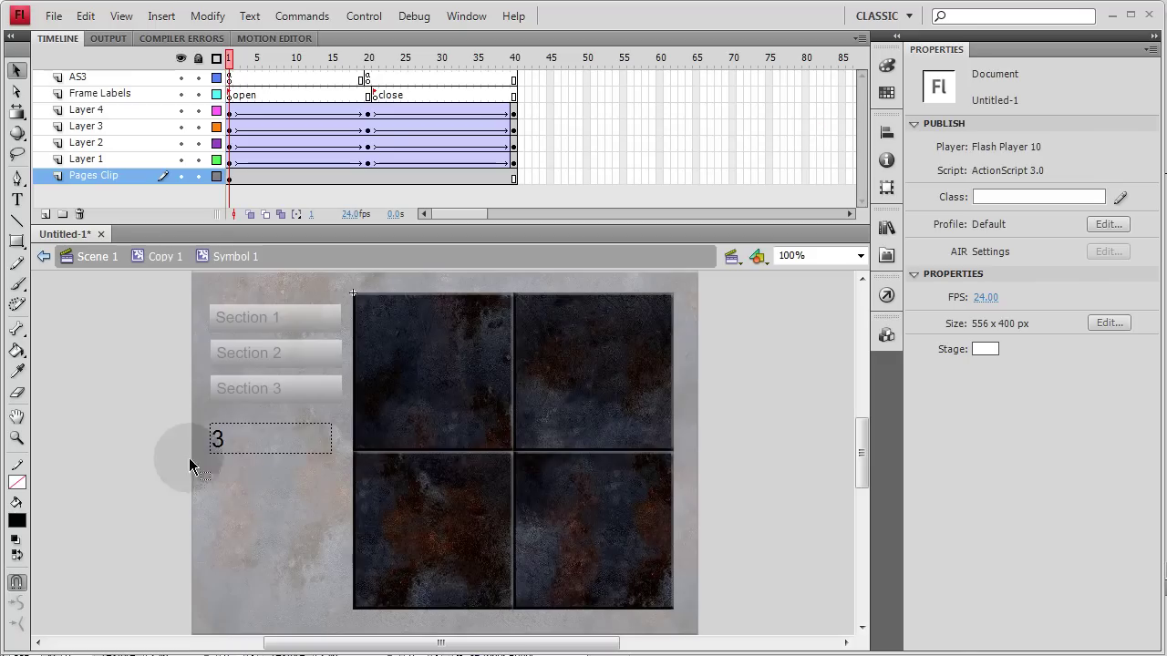
pyautogui.doubleClick(219, 438)
pyautogui.click(228, 439)
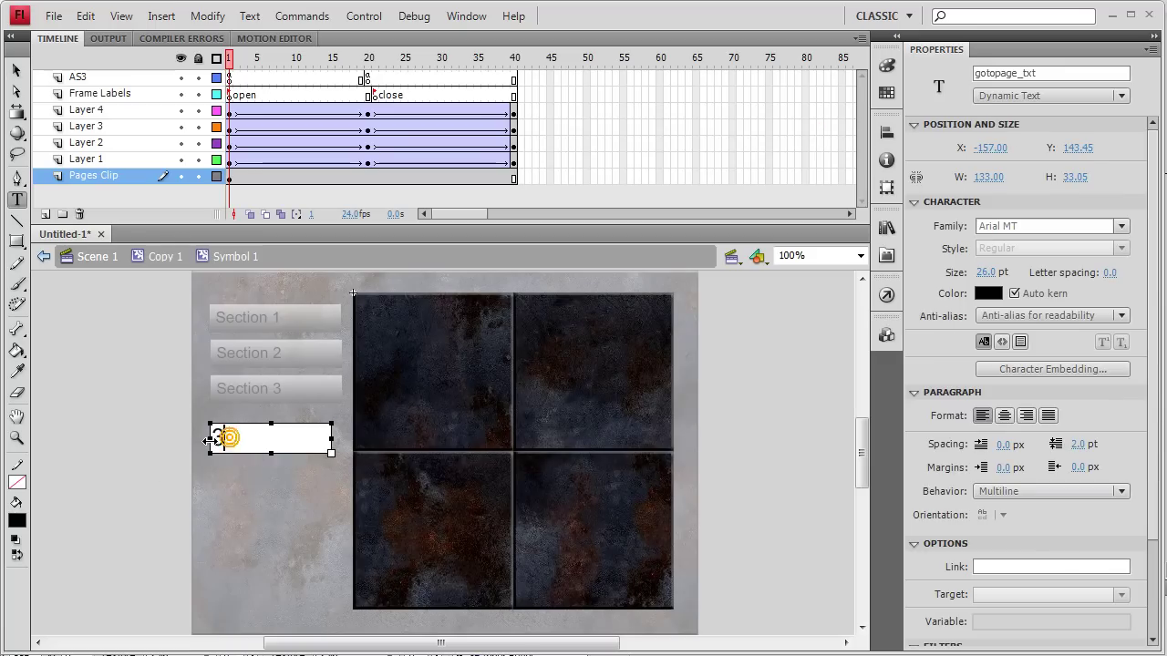
pyautogui.click(100, 420)
pyautogui.hotkey('ctrl', 'Return')
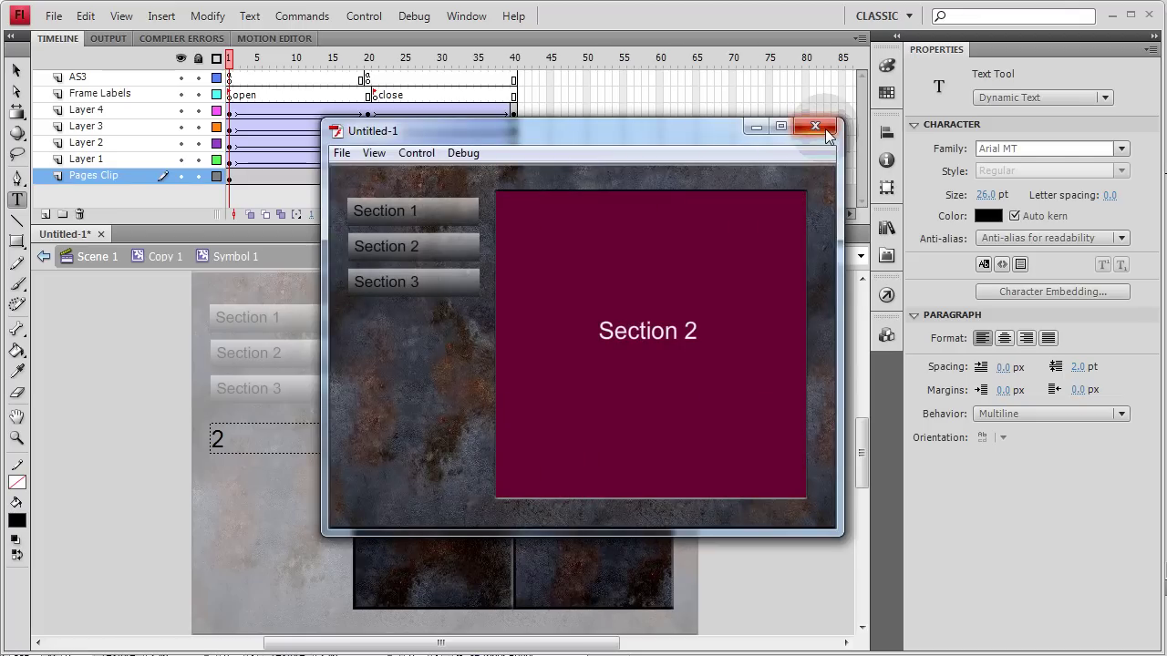
pyautogui.click(816, 127)
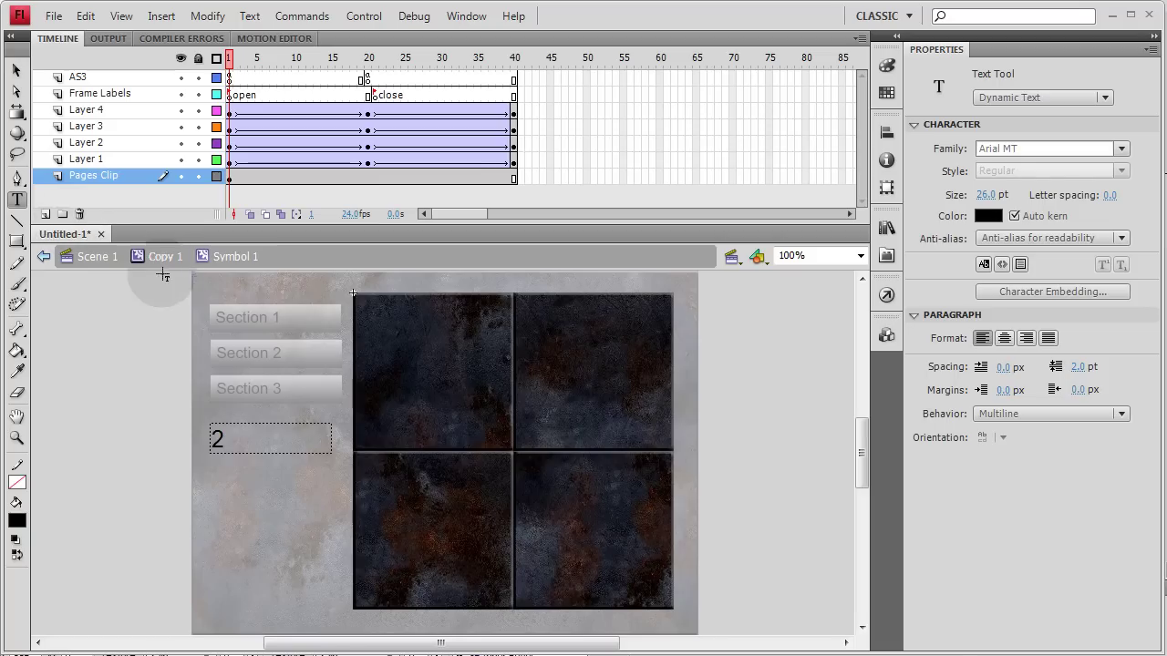
# - Reset the page-number field to 1 and go back to the Copy 1 timeline
pyautogui.doubleClick(218, 440)
pyautogui.write('1')
pyautogui.click(16, 70)
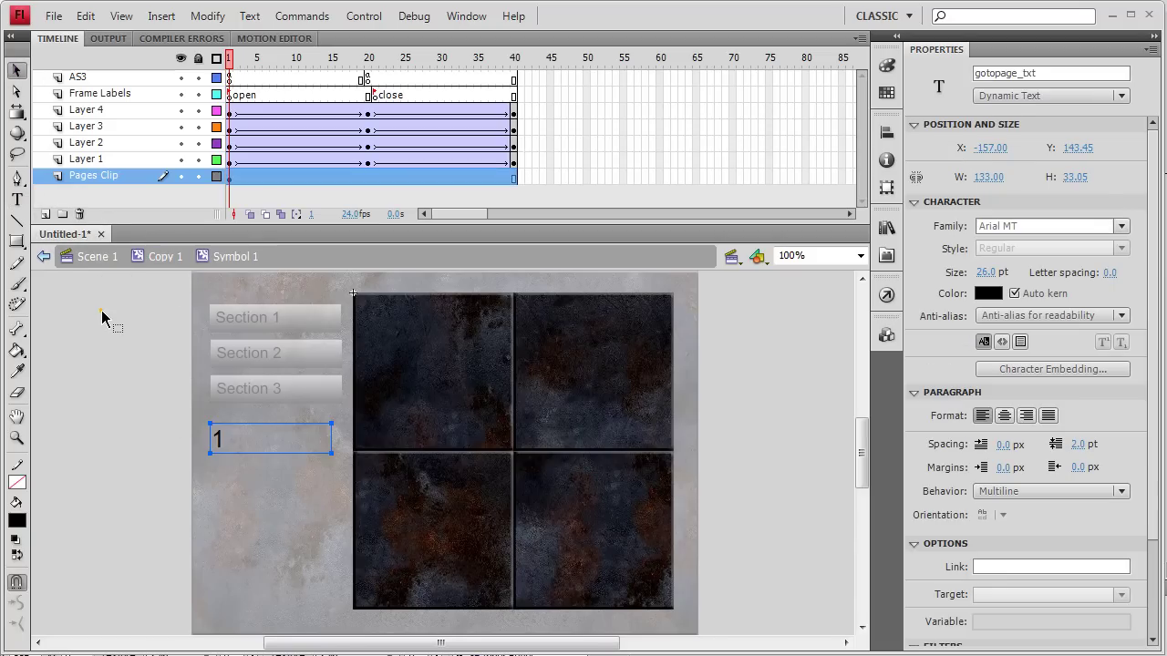
pyautogui.click(102, 317)
pyautogui.click(165, 256)
# - Check the instance names of the three Section buttons, such as btn2, and open frame 1's script
pyautogui.click(298, 326)
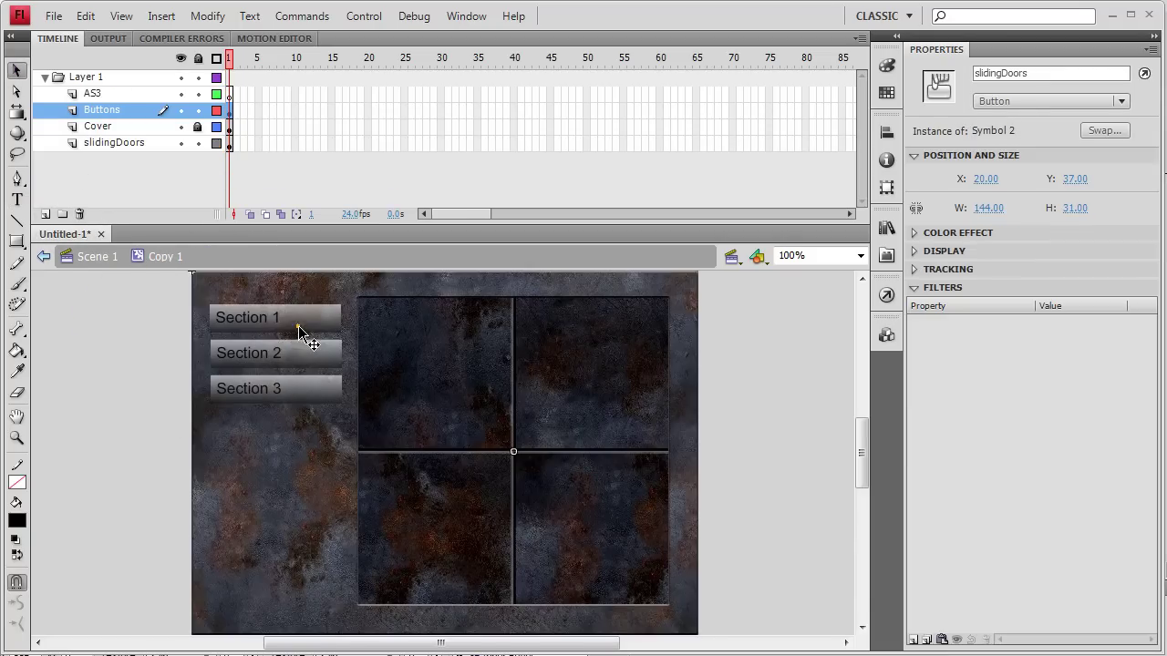
pyautogui.click(302, 350)
pyautogui.click(310, 392)
pyautogui.click(317, 324)
pyautogui.click(322, 351)
pyautogui.click(312, 391)
pyautogui.click(315, 358)
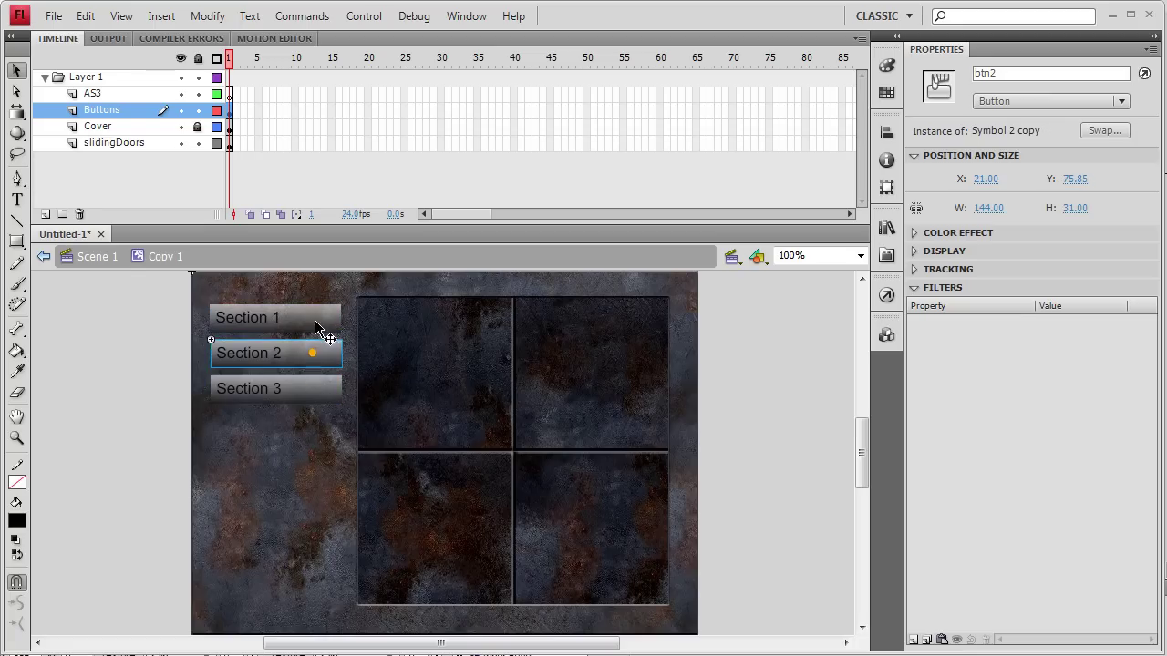
pyautogui.click(231, 93)
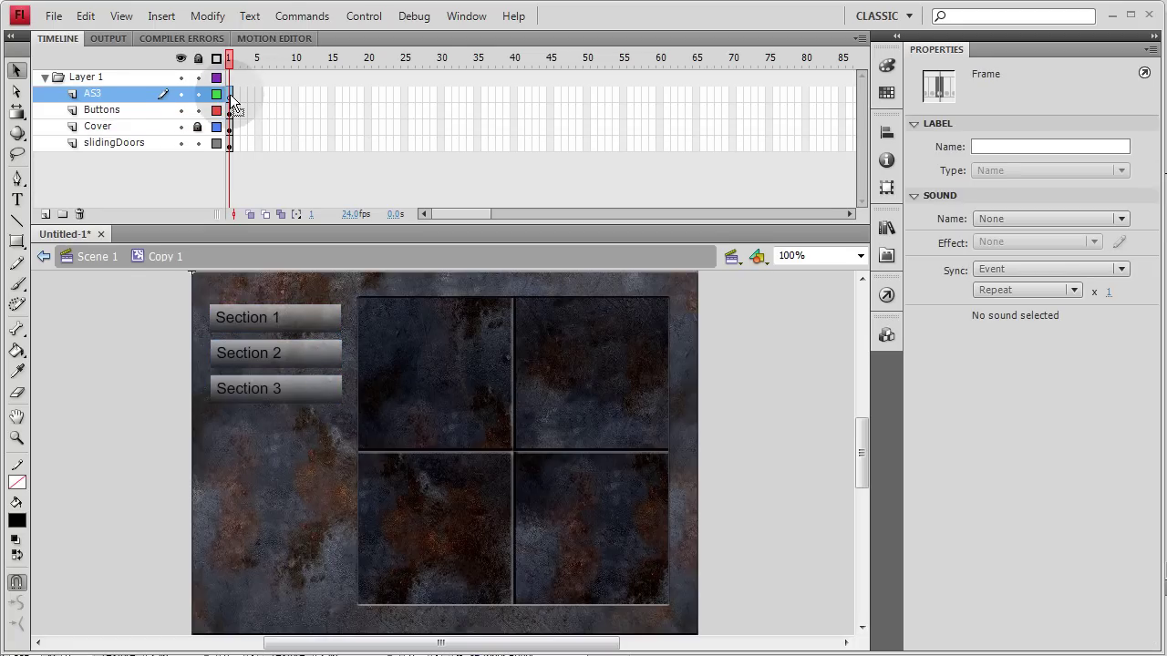
pyautogui.press('F9')
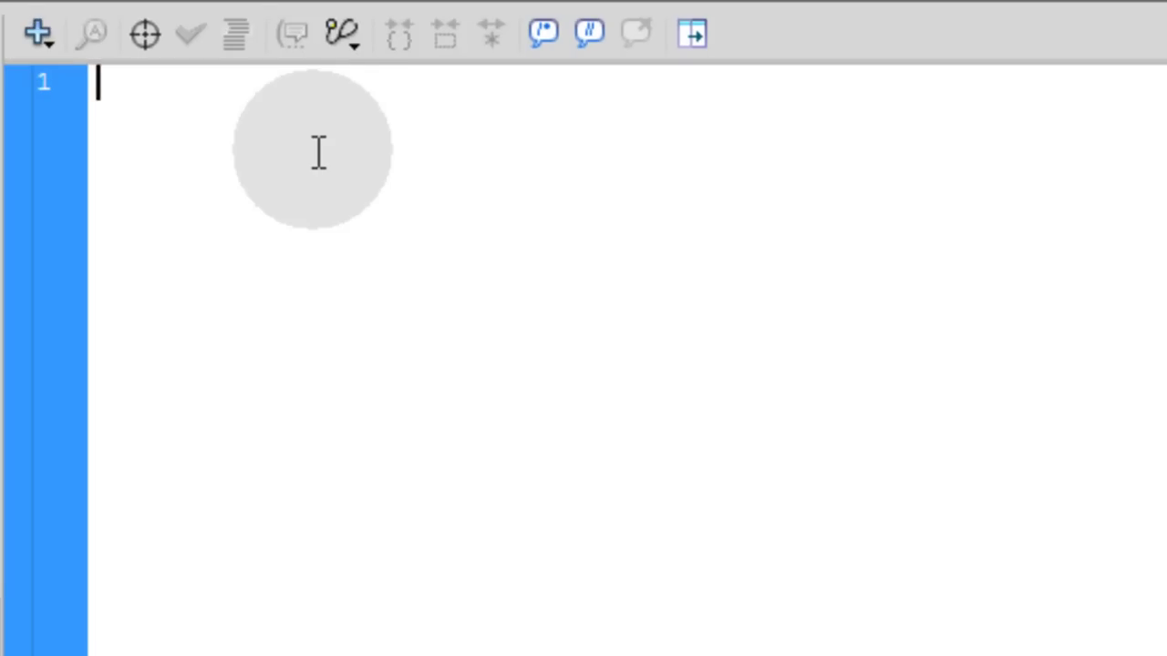
# - Write the empty handler function click1(event:MouseEvent):void { } using code hints
pyautogui.write('fu')
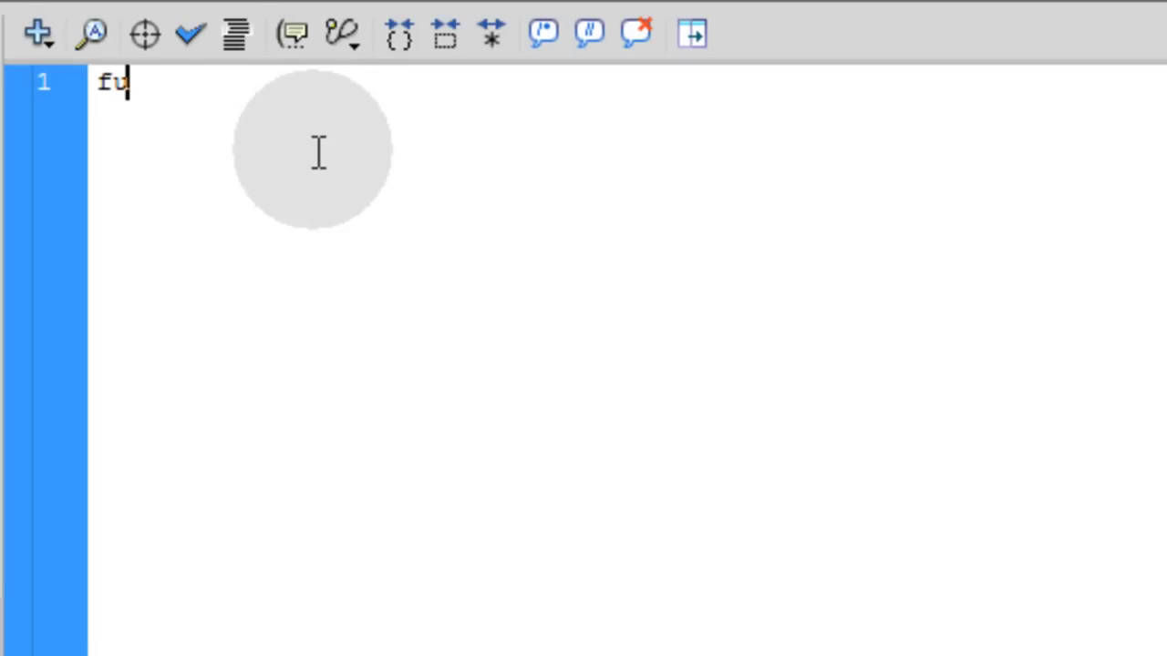
pyautogui.write('nction c')
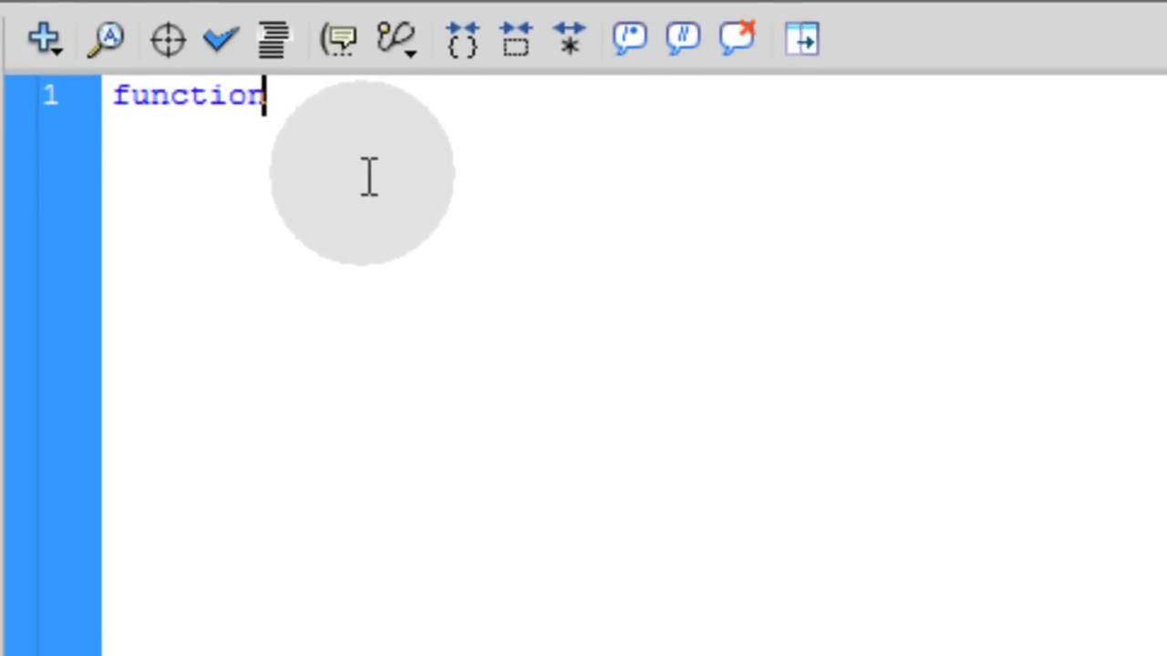
pyautogui.write('lick1(')
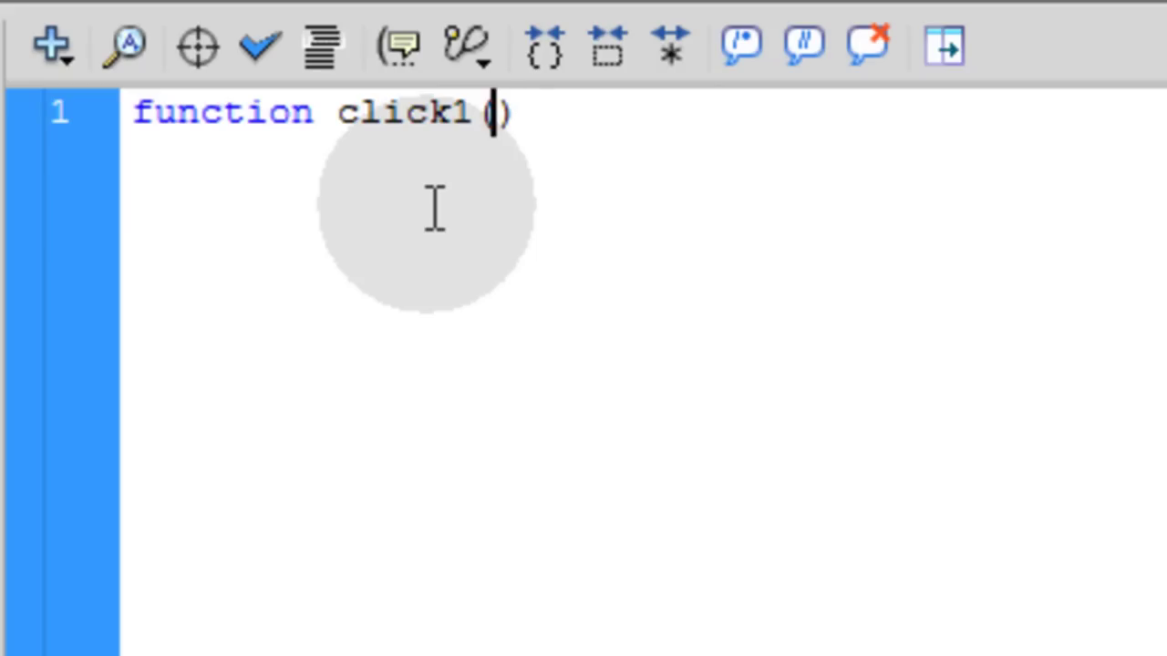
pyautogui.write('event:')
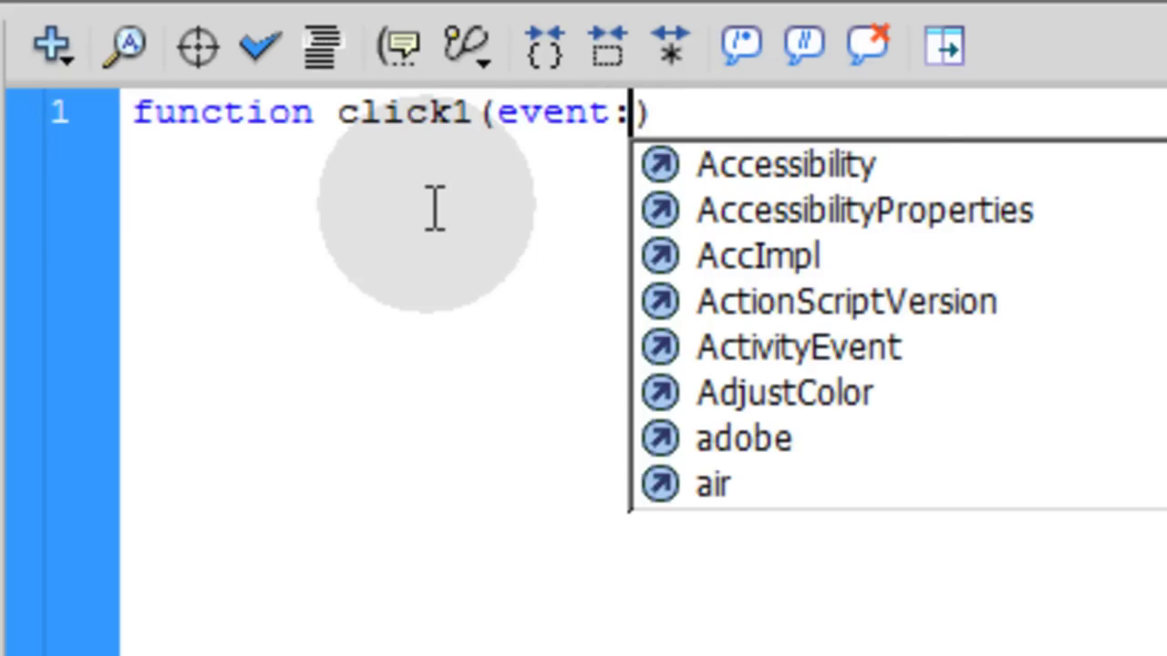
pyautogui.write('MouseEvent')
pyautogui.press('Return')
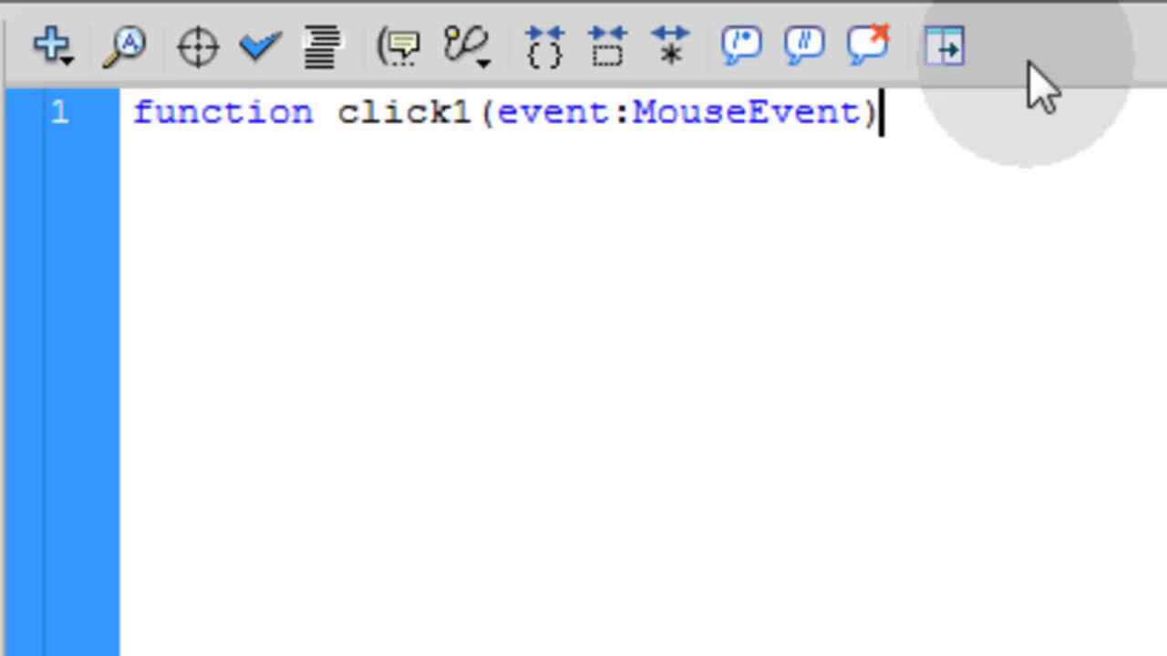
pyautogui.write(':void {')
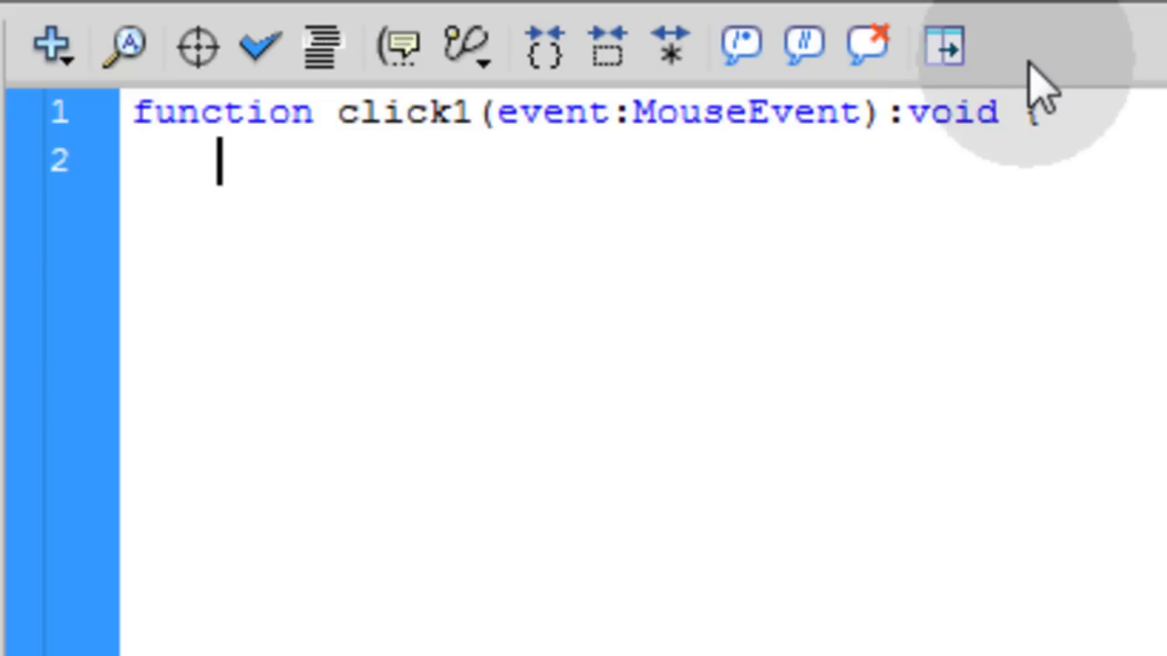
pyautogui.press('Return')
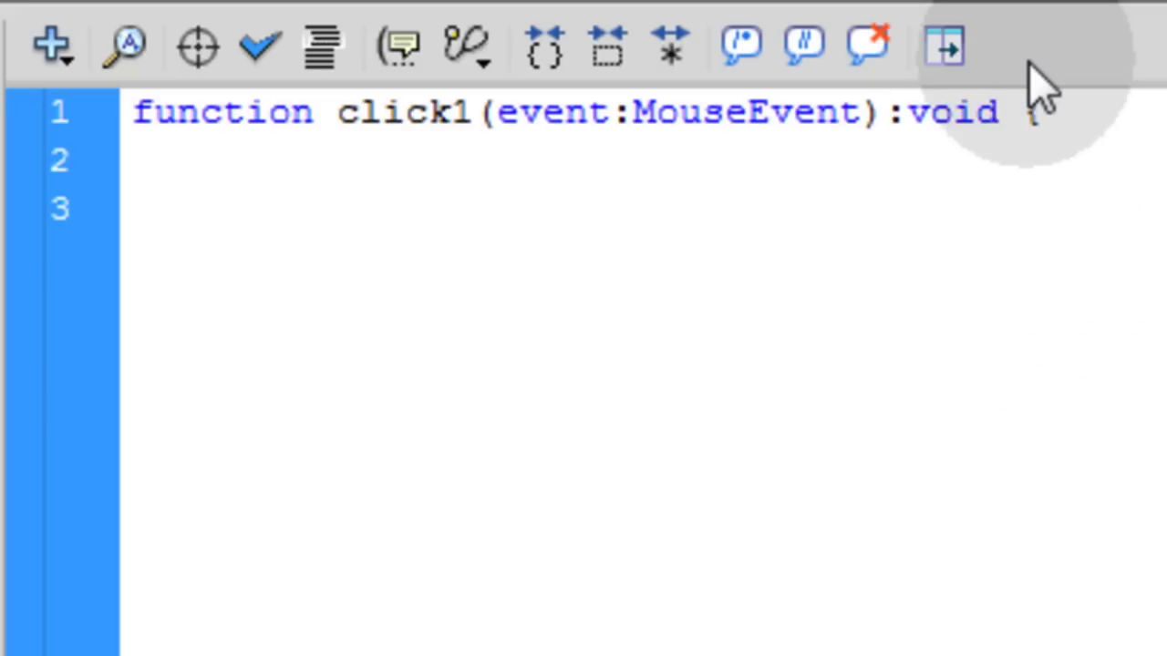
pyautogui.write('}')
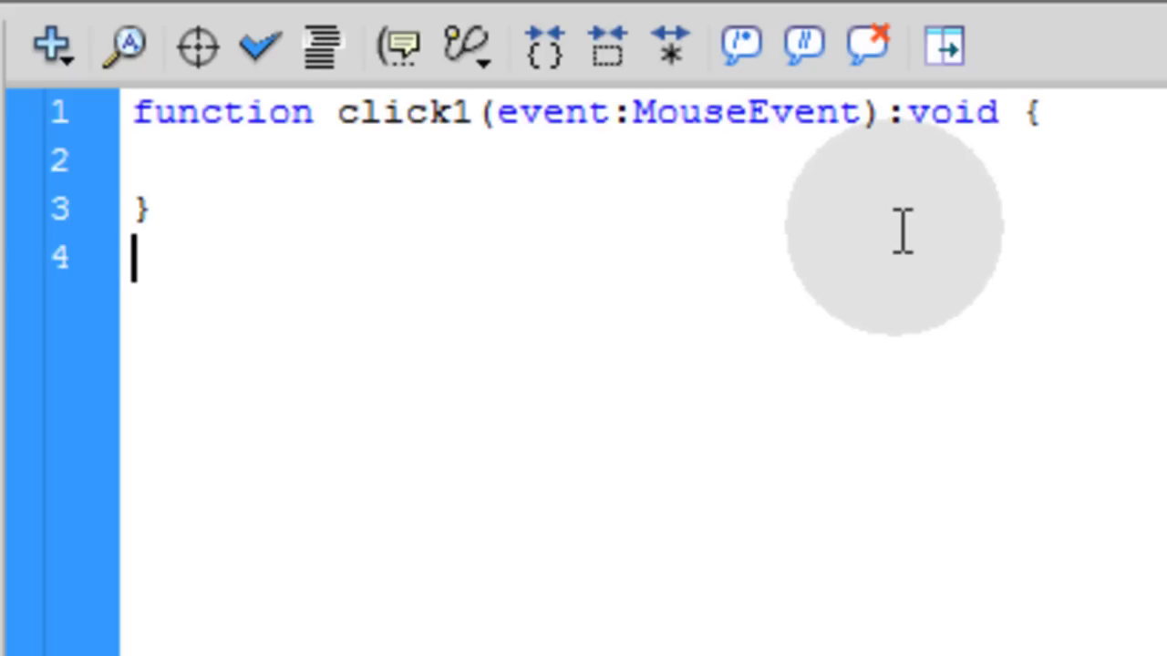
# - Type btn1.addEventListener(MouseEvent.CLICK, click1); on line 4, correcting typos along the way
pyautogui.write('btn')
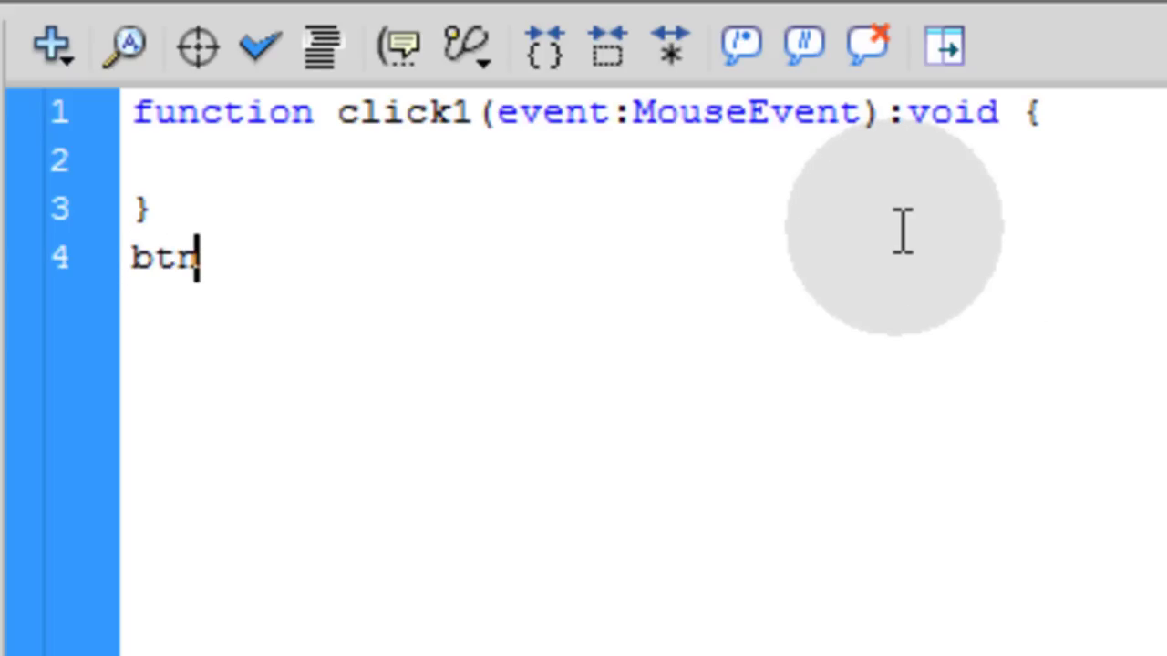
pyautogui.write('1.addevent')
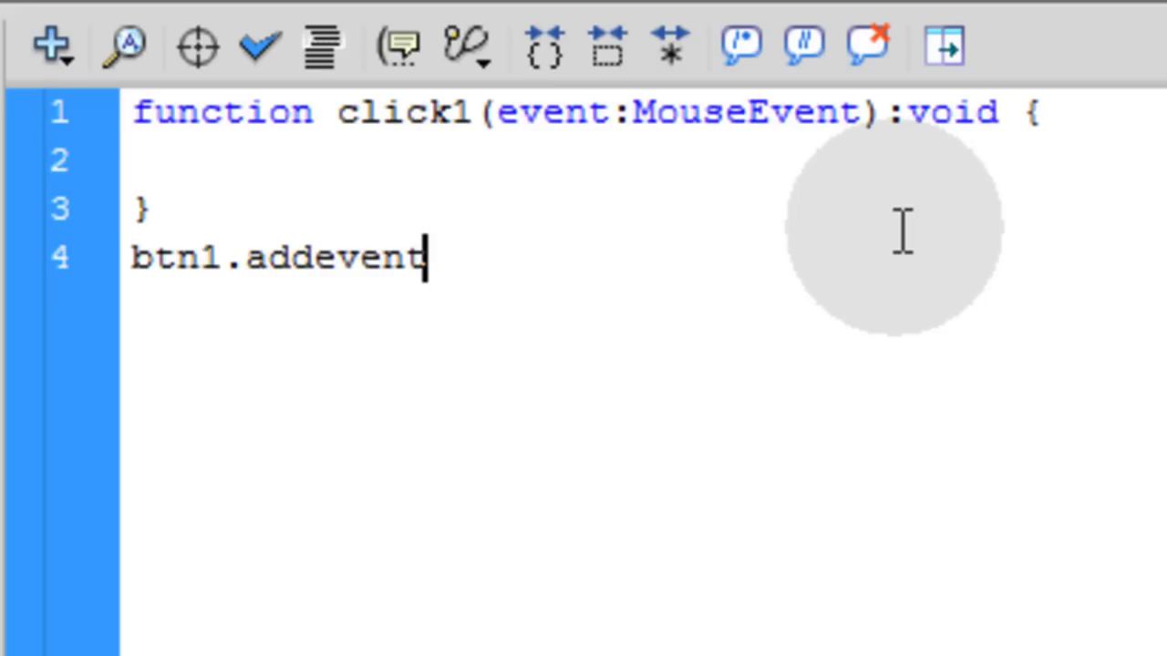
pyautogui.write('Listener')
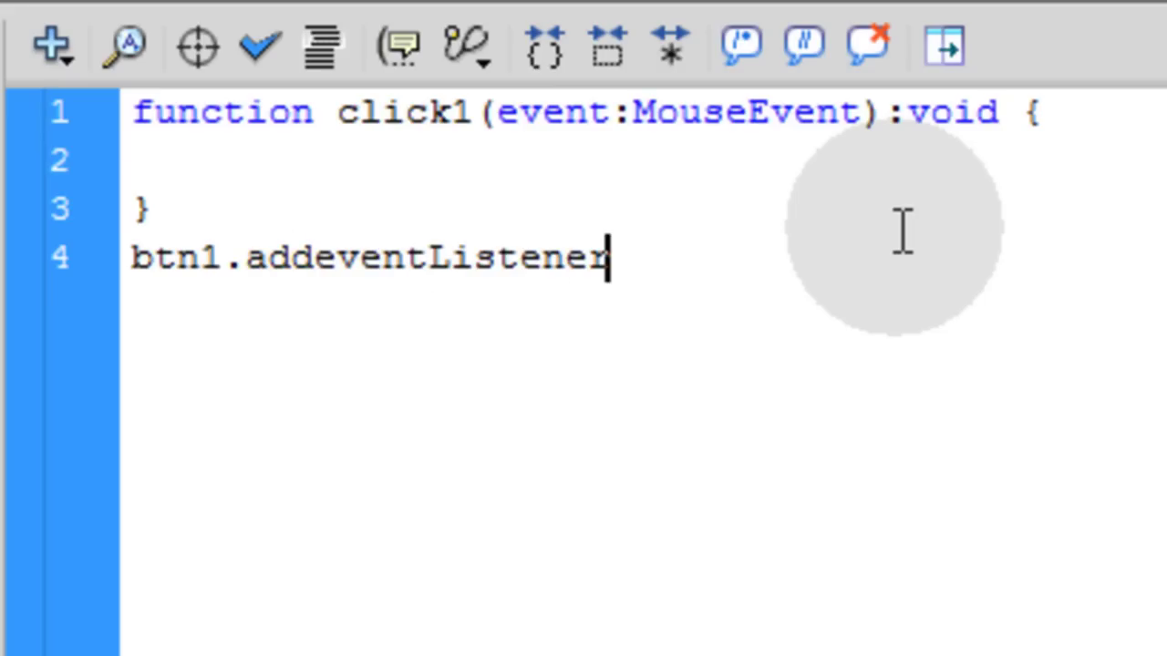
pyautogui.press('BackSpace')
pyautogui.write('EventListener(')
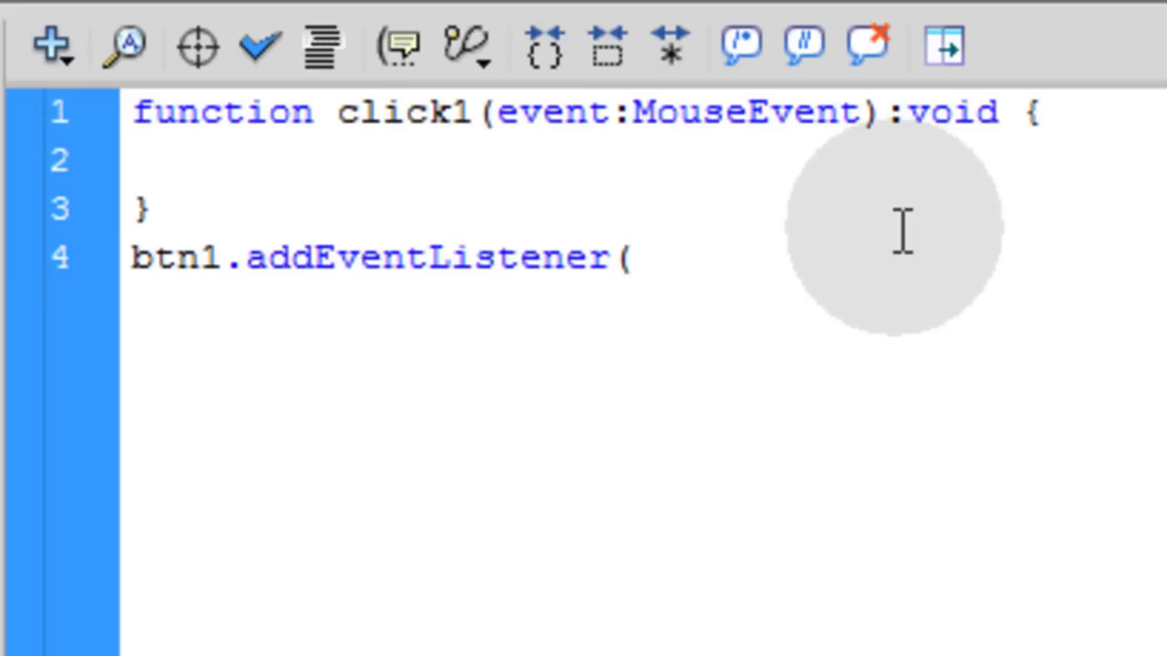
pyautogui.write('MouseEvent')
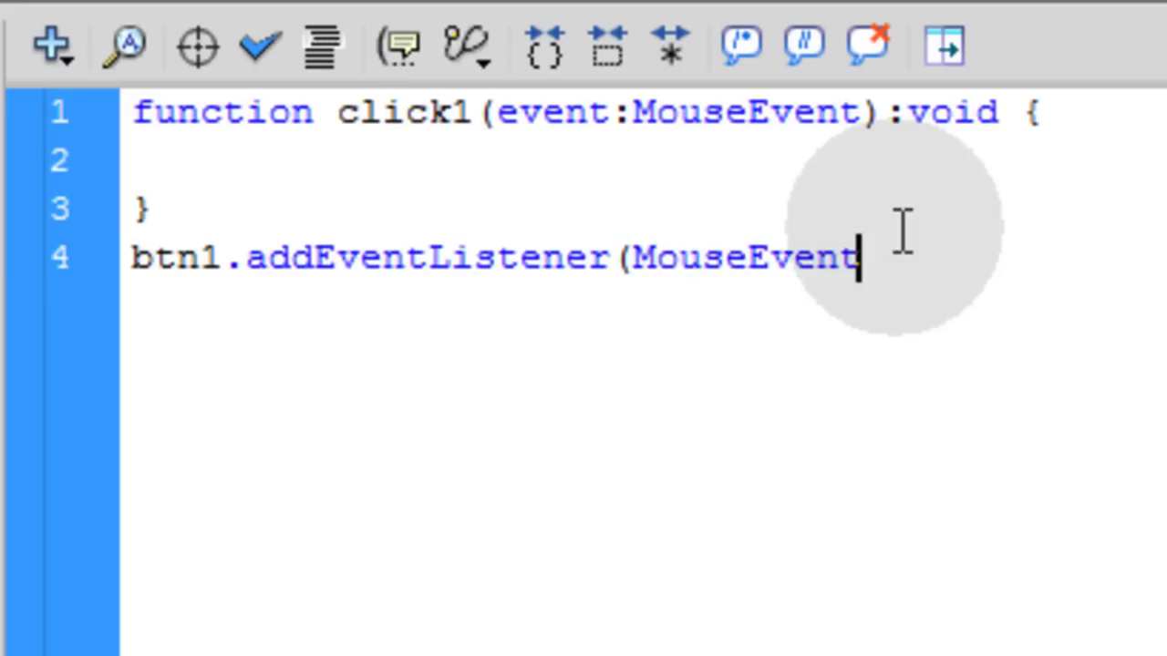
pyautogui.write('.')
pyautogui.write('CLICKE')
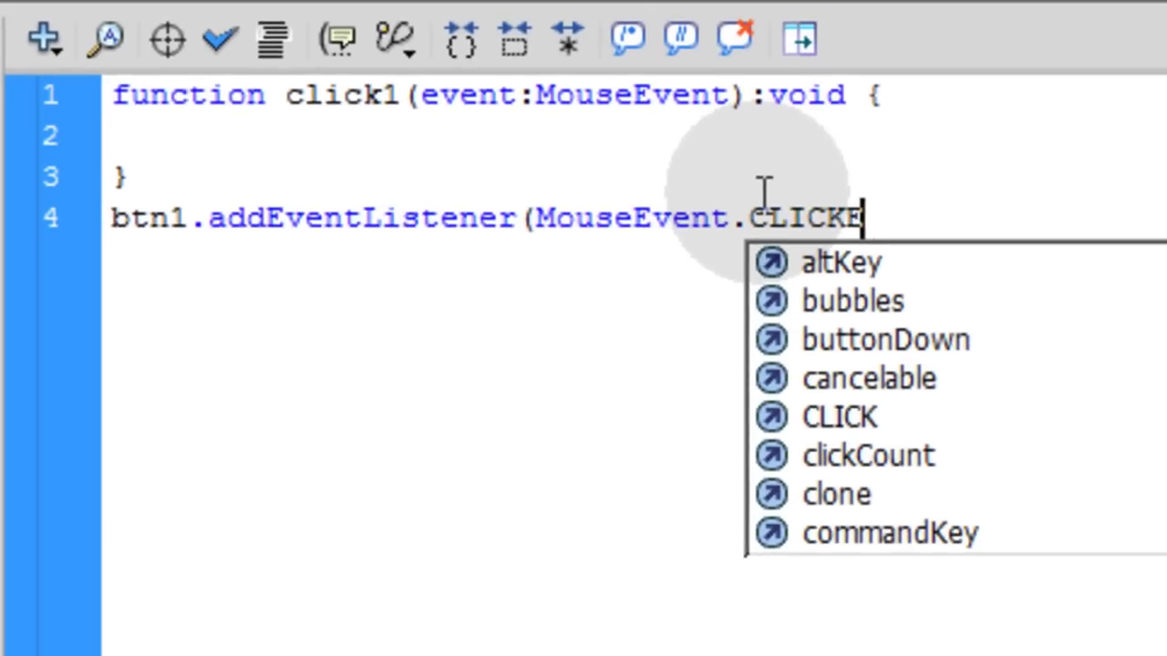
pyautogui.press('BackSpace')
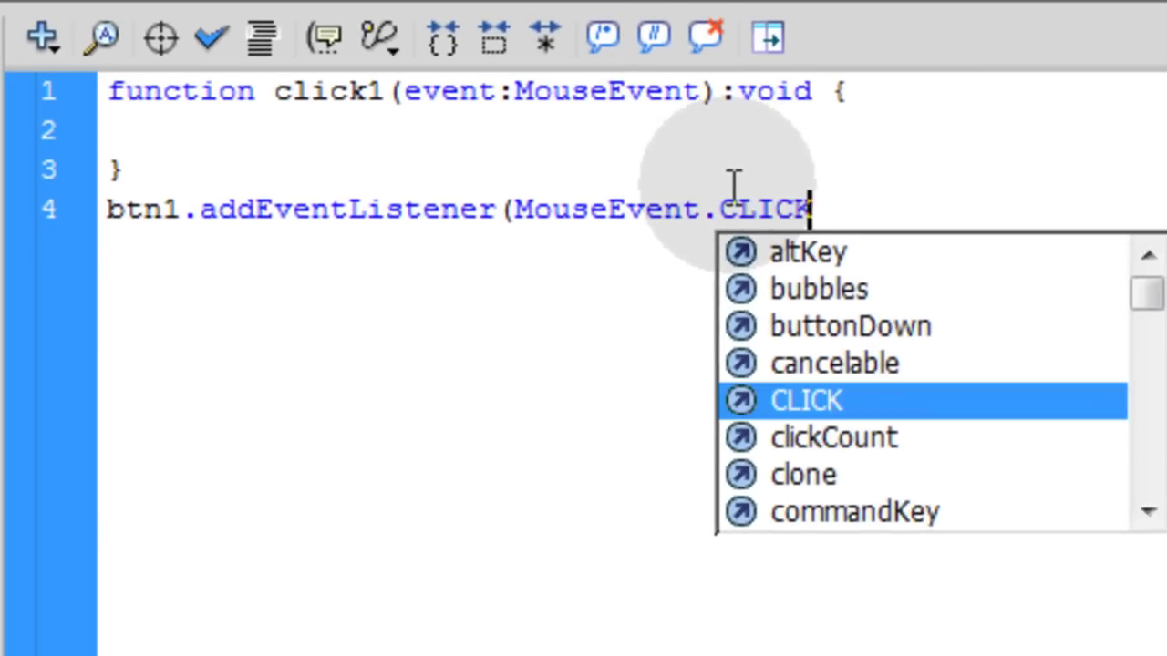
pyautogui.write(',')
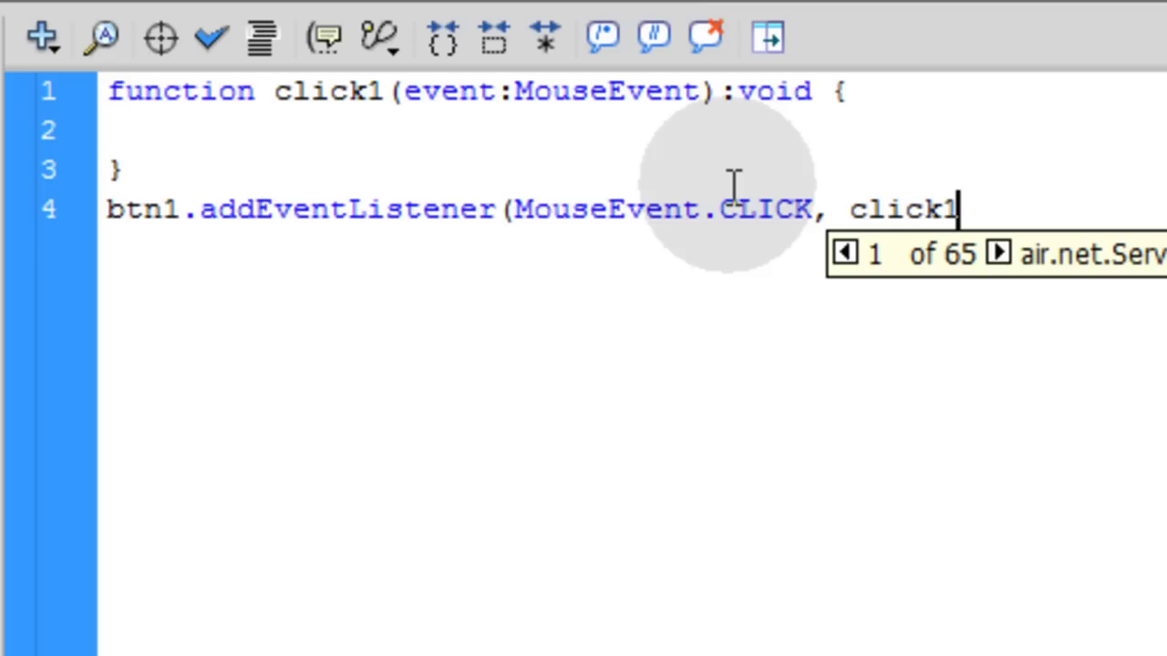
pyautogui.write('click1);')
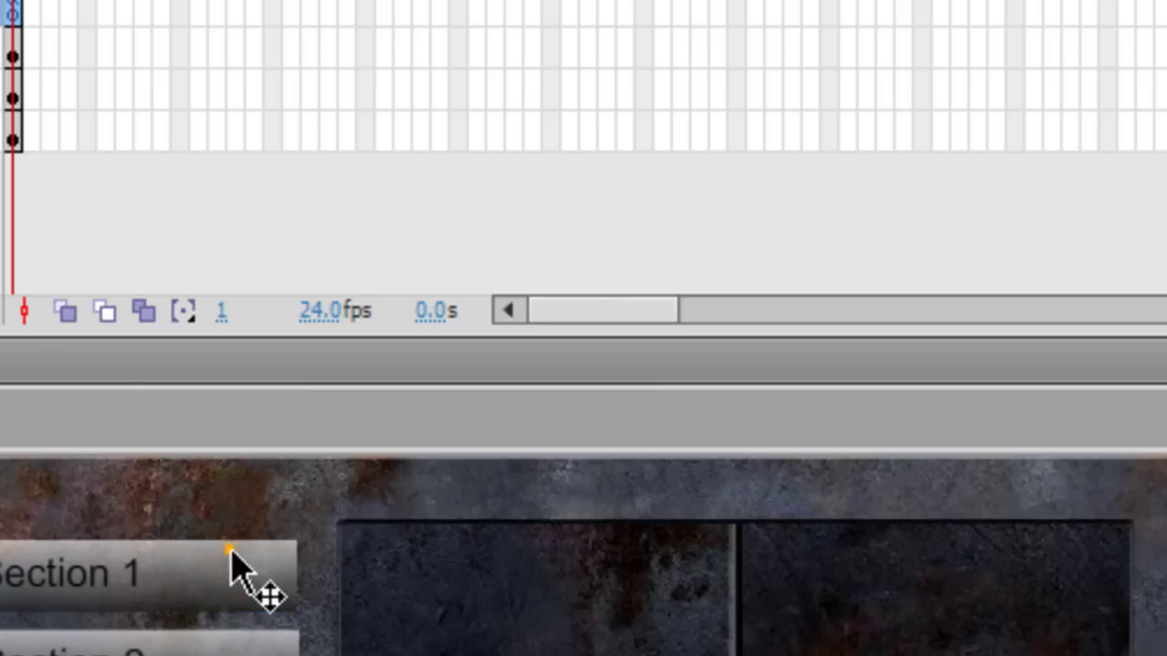
pyautogui.click(228, 550)
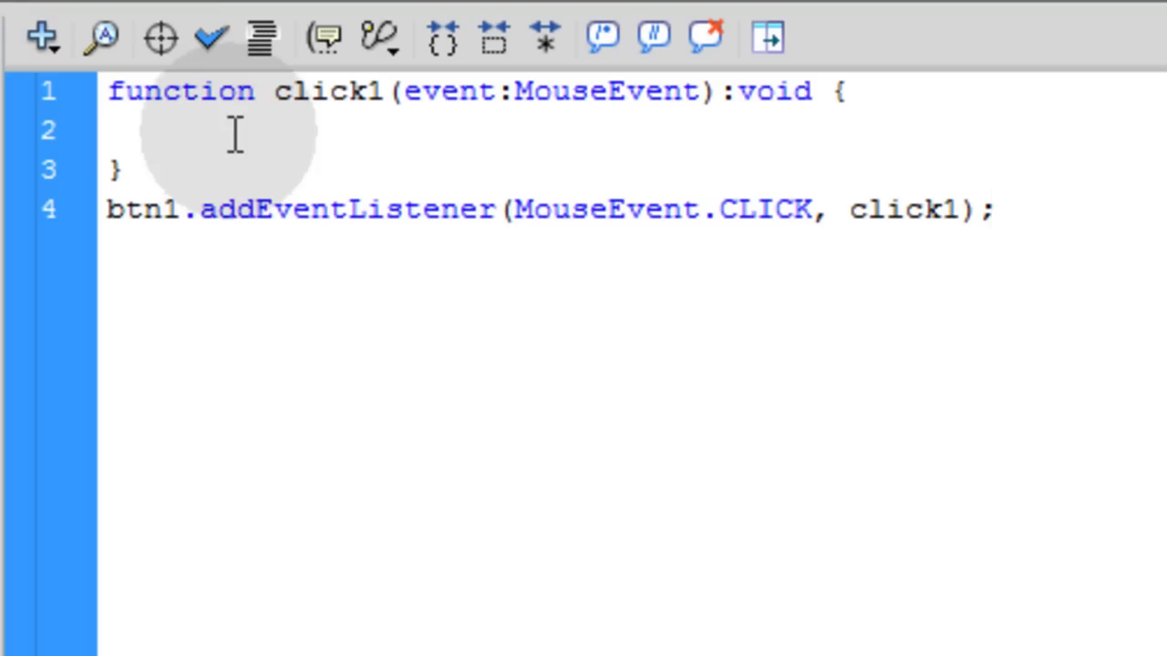
pyautogui.click(237, 132)
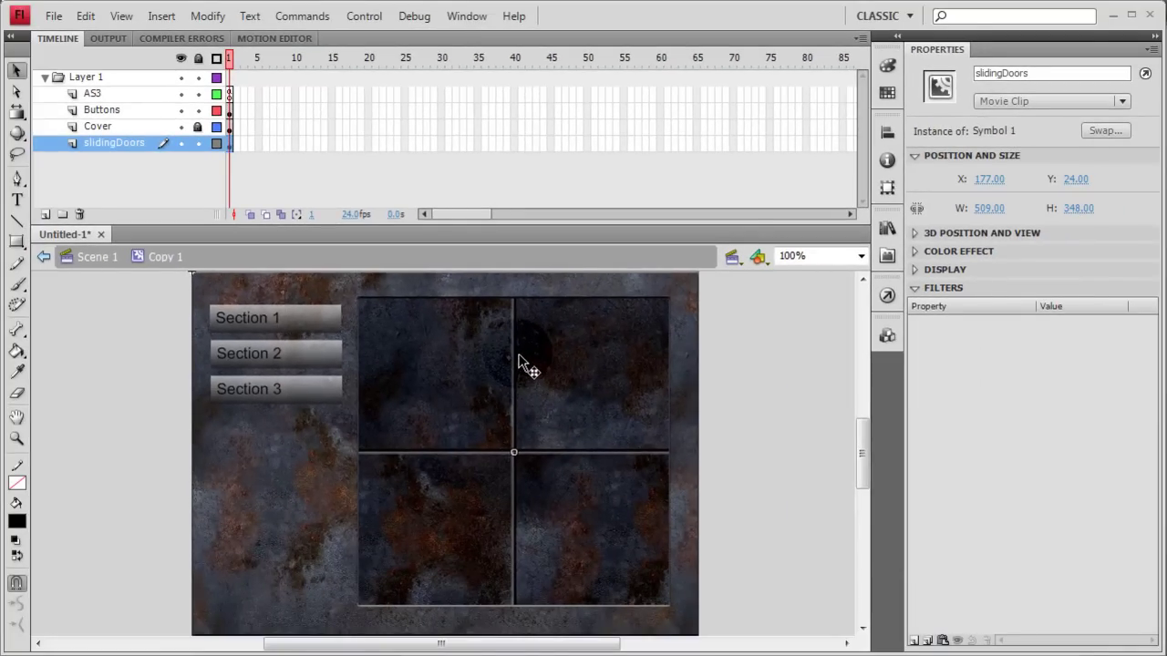
# - Confirm the close label at frame 21 and add slidingDoors.gotoAndPlay("close"); inside click1
pyautogui.doubleClick(525, 366)
pyautogui.click(375, 97)
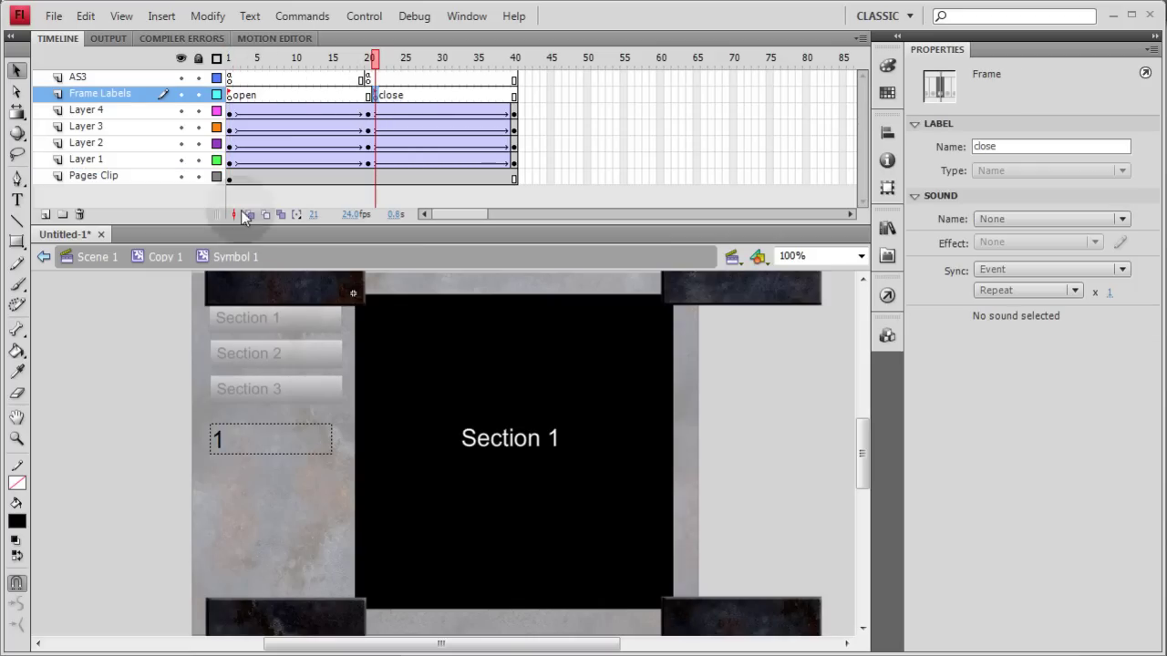
pyautogui.click(150, 260)
pyautogui.click(553, 338)
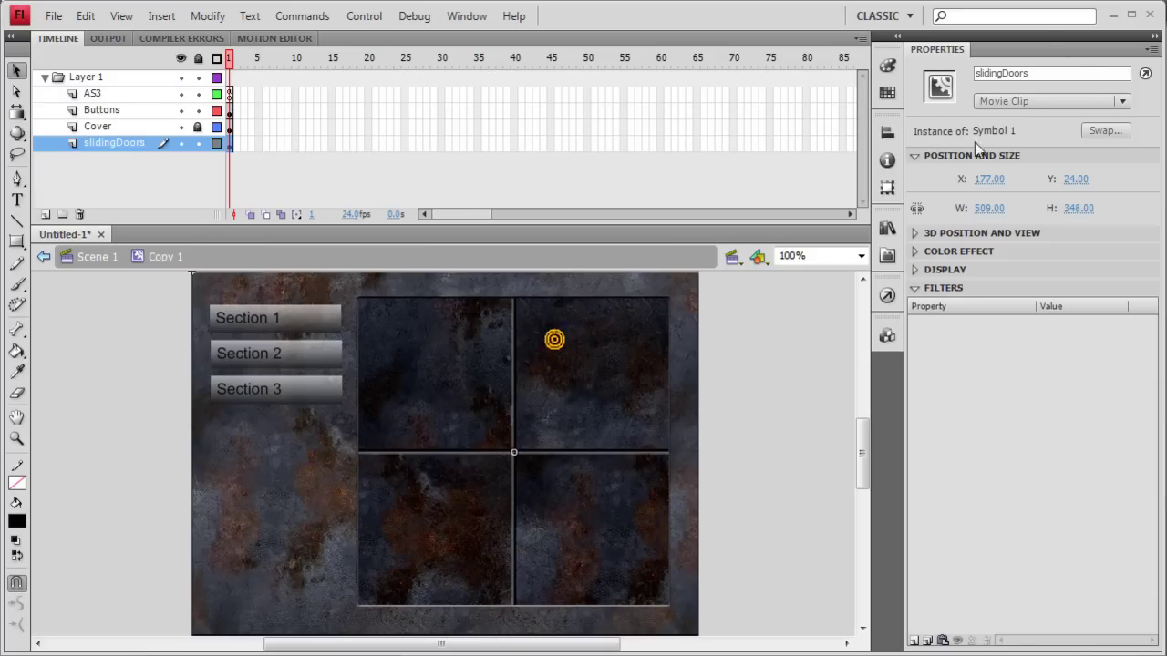
pyautogui.doubleClick(1063, 73)
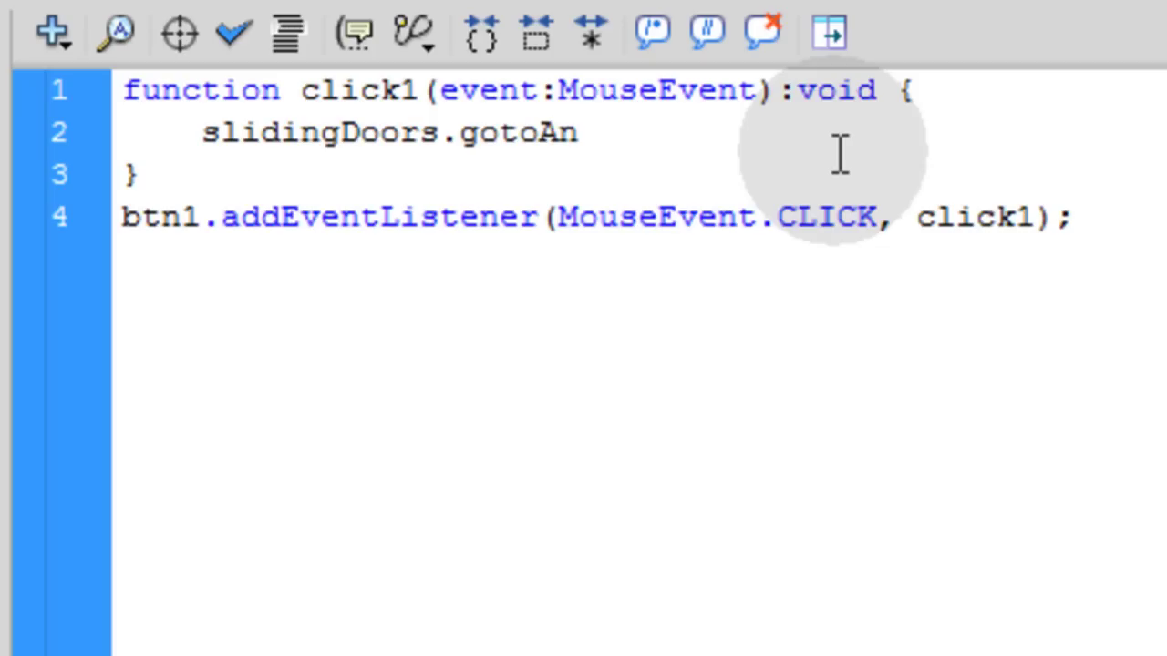
pyautogui.write('y()')
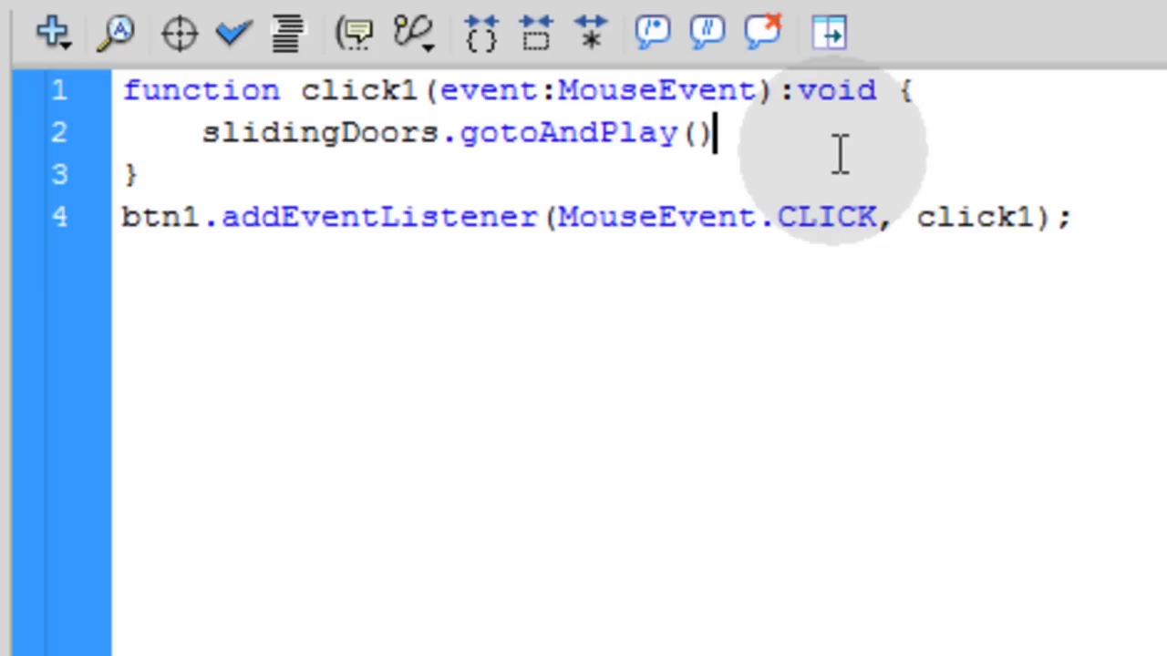
pyautogui.write('""')
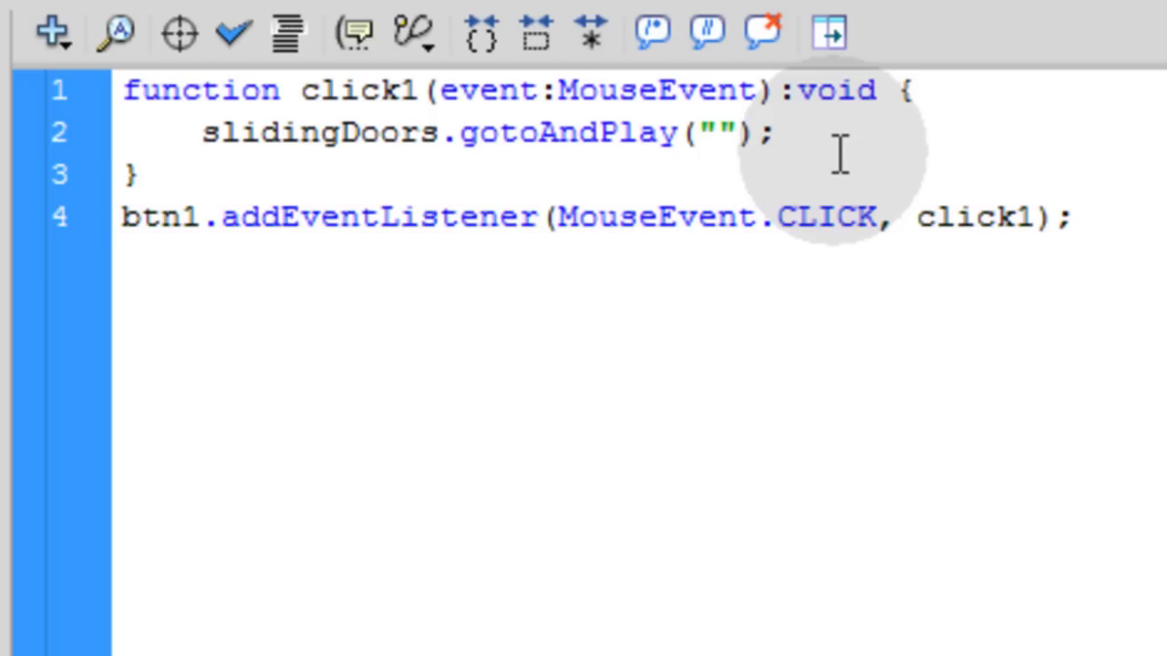
# - Insert a blank line above the gotoAndPlay call, then reopen slidingDoors and select the page field
pyautogui.click(204, 129)
pyautogui.press('Return')
pyautogui.click(323, 135)
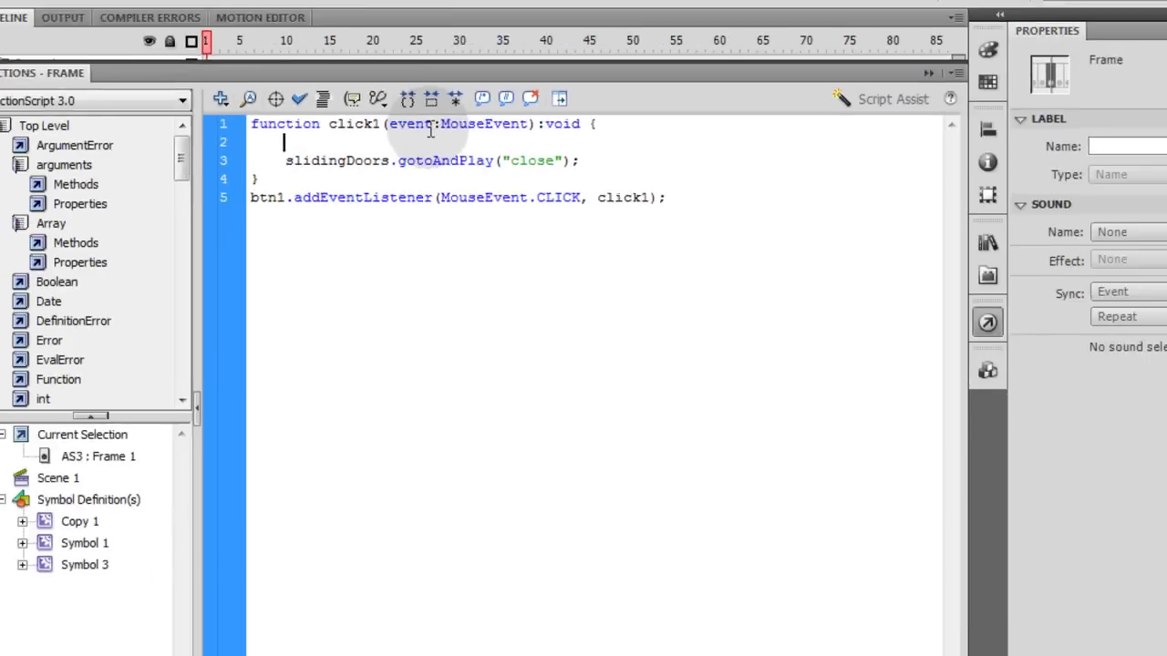
pyautogui.press('F9')
pyautogui.click(573, 378)
pyautogui.doubleClick(574, 380)
pyautogui.click(291, 440)
pyautogui.click(291, 440)
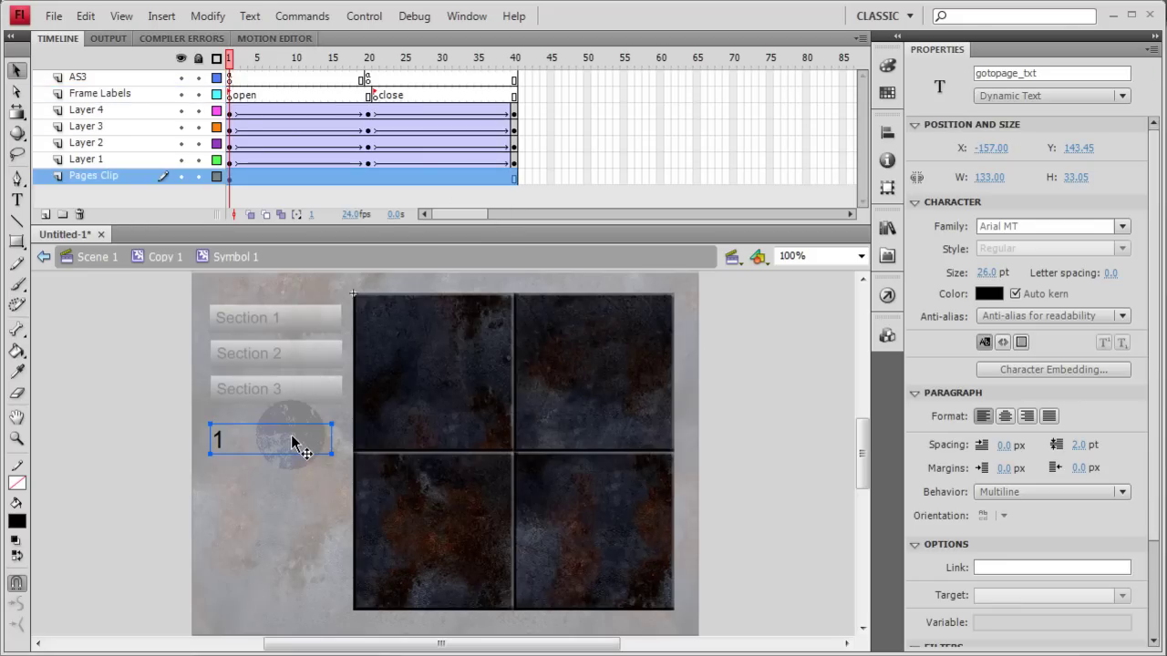
# - Write slidingDoors.gotopage_txt.text = "1"; on line 2 using the copied instance names
pyautogui.click(1051, 73)
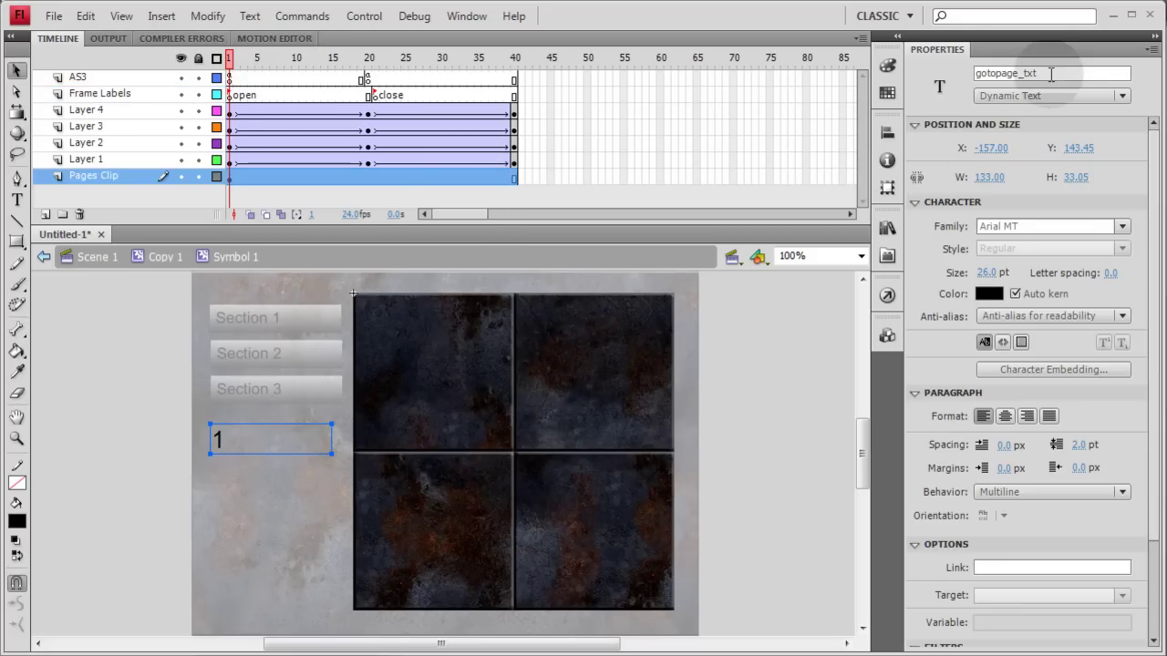
pyautogui.doubleClick(1053, 73)
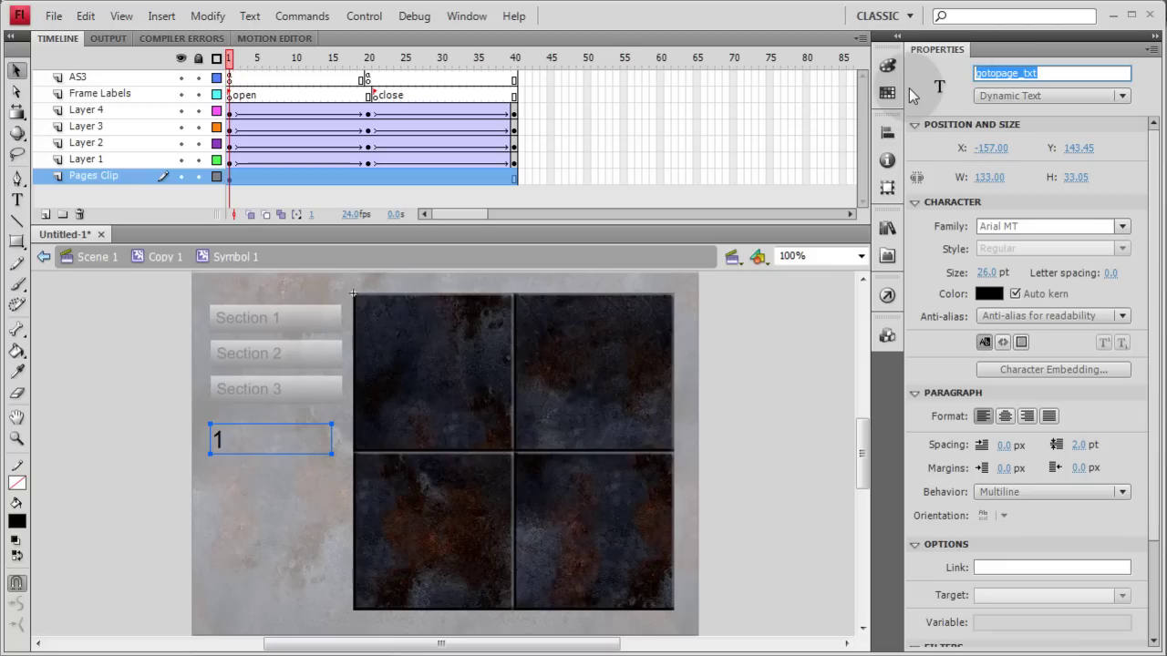
pyautogui.click(155, 365)
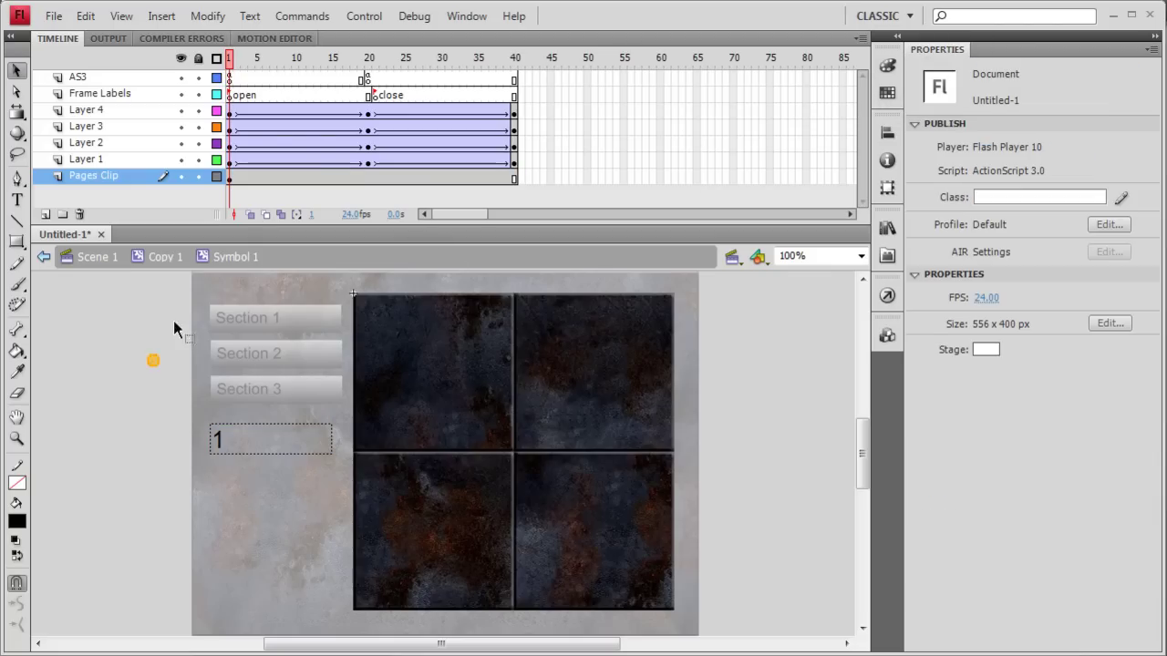
pyautogui.click(165, 256)
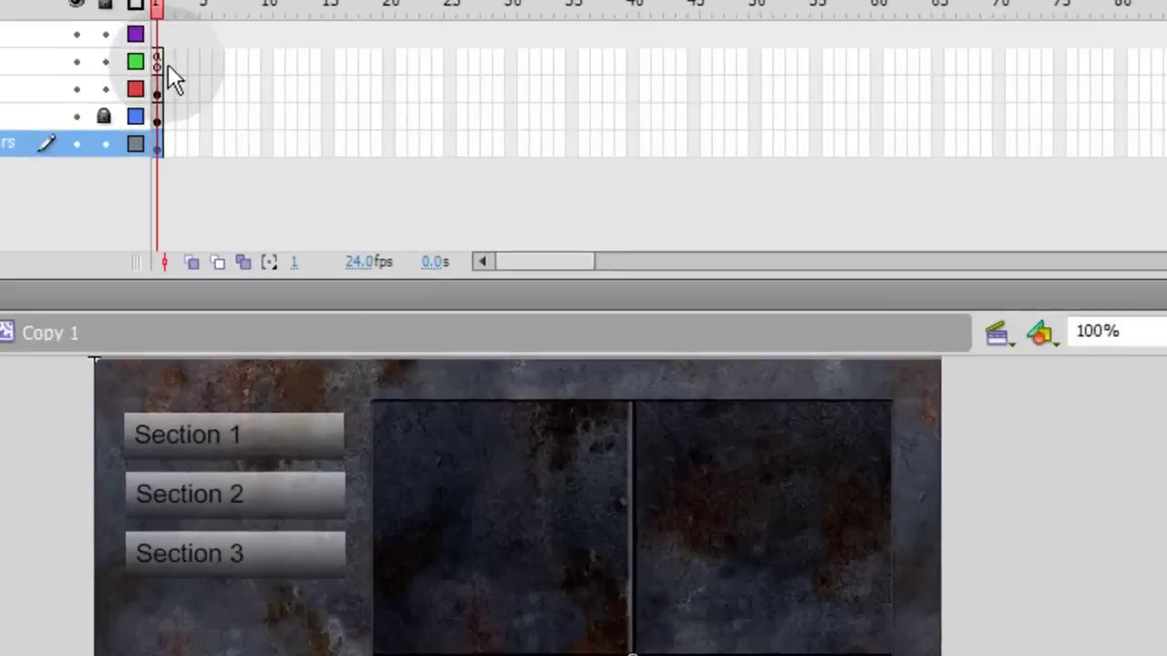
pyautogui.click(489, 159)
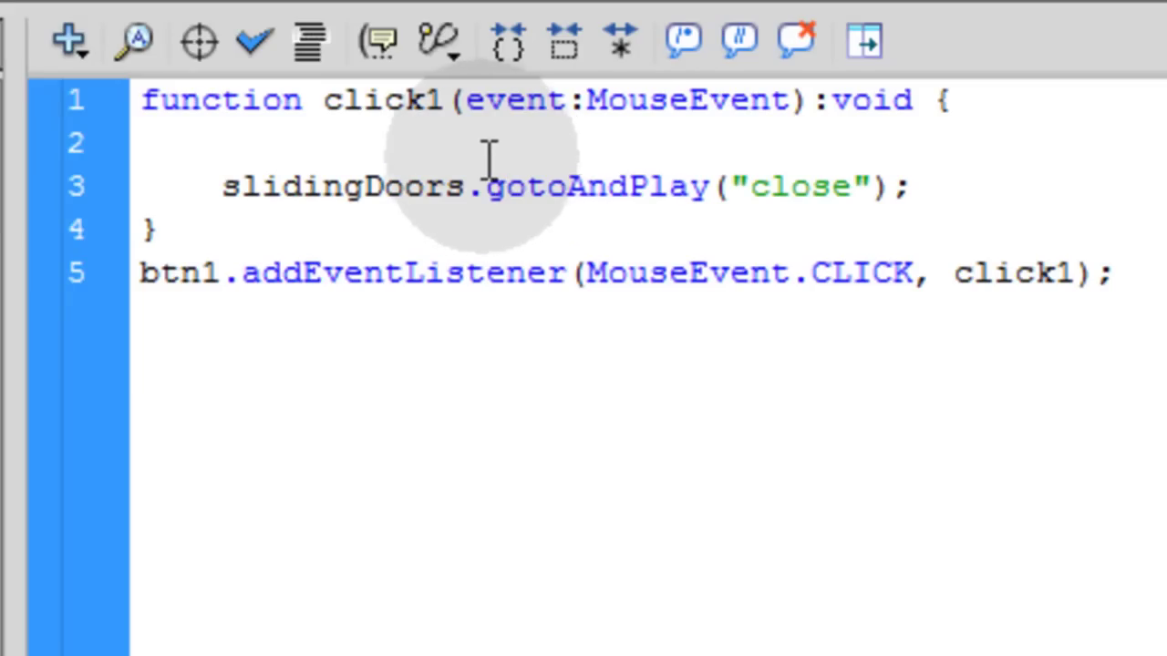
pyautogui.hotkey('ctrl', 'v')
pyautogui.write('.')
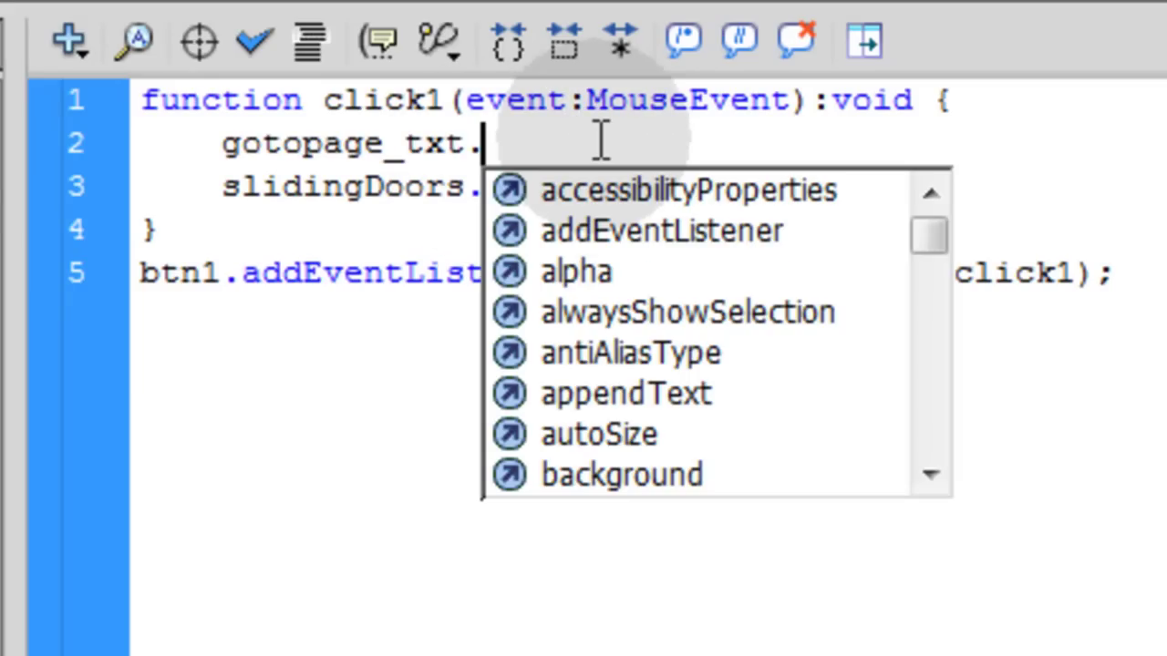
pyautogui.write('tex')
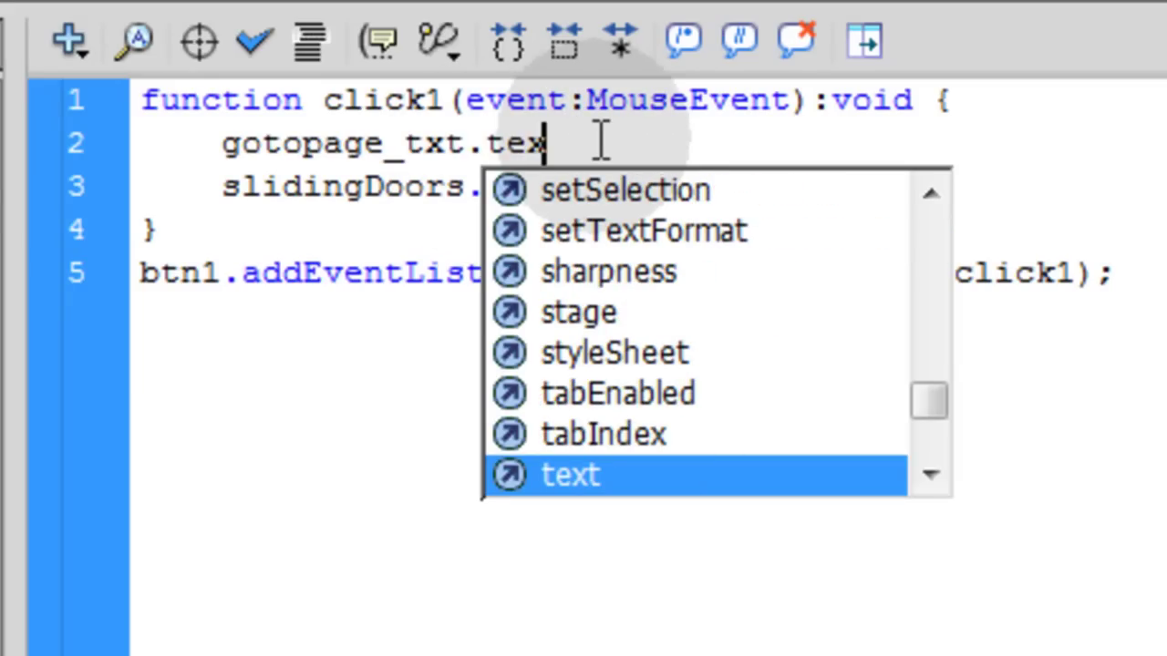
pyautogui.write('t =')
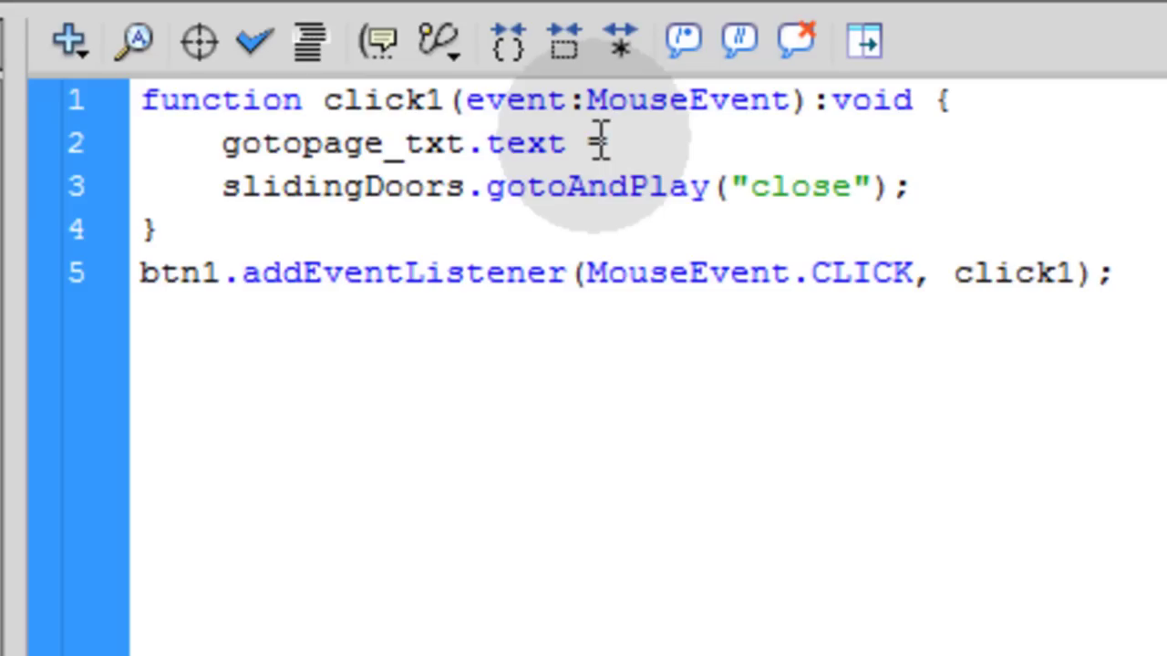
pyautogui.write(' "1";')
pyautogui.press('Home')
pyautogui.hotkey('ctrl', 'v')
# - Review the handler by highlighting slidingDoors, gotopage_txt, the value 1, gotoAndPlay and close
pyautogui.doubleClick(343, 151)
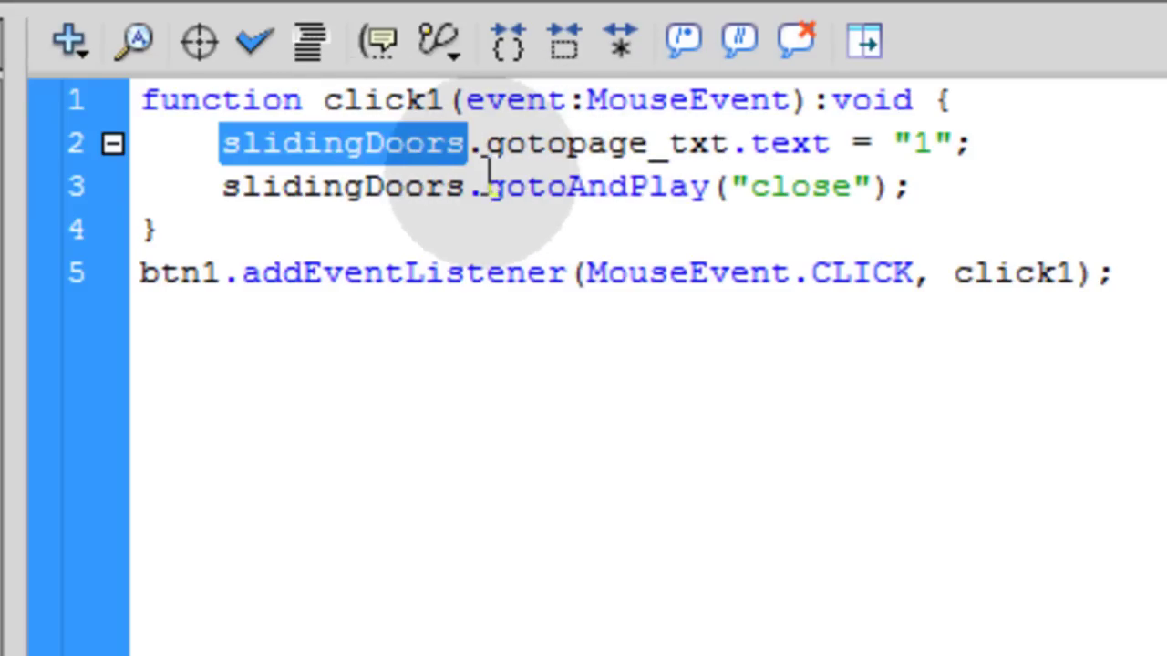
pyautogui.click(345, 141)
pyautogui.doubleClick(337, 143)
pyautogui.moveTo(491, 143); pyautogui.dragTo(734, 146)
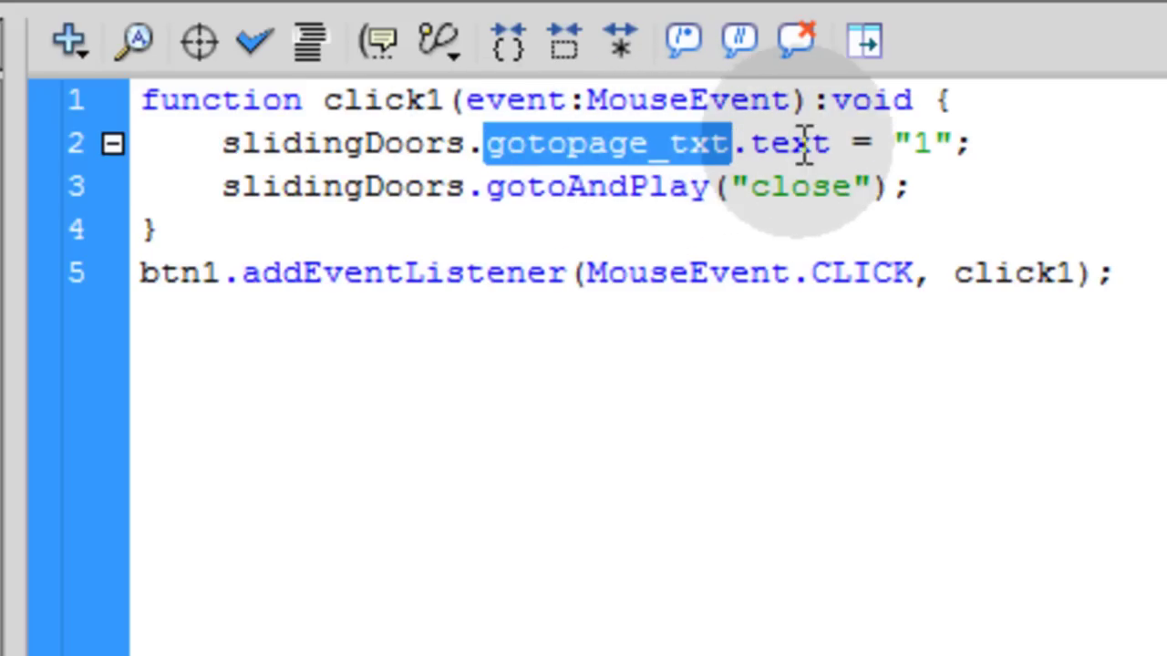
pyautogui.doubleClick(922, 143)
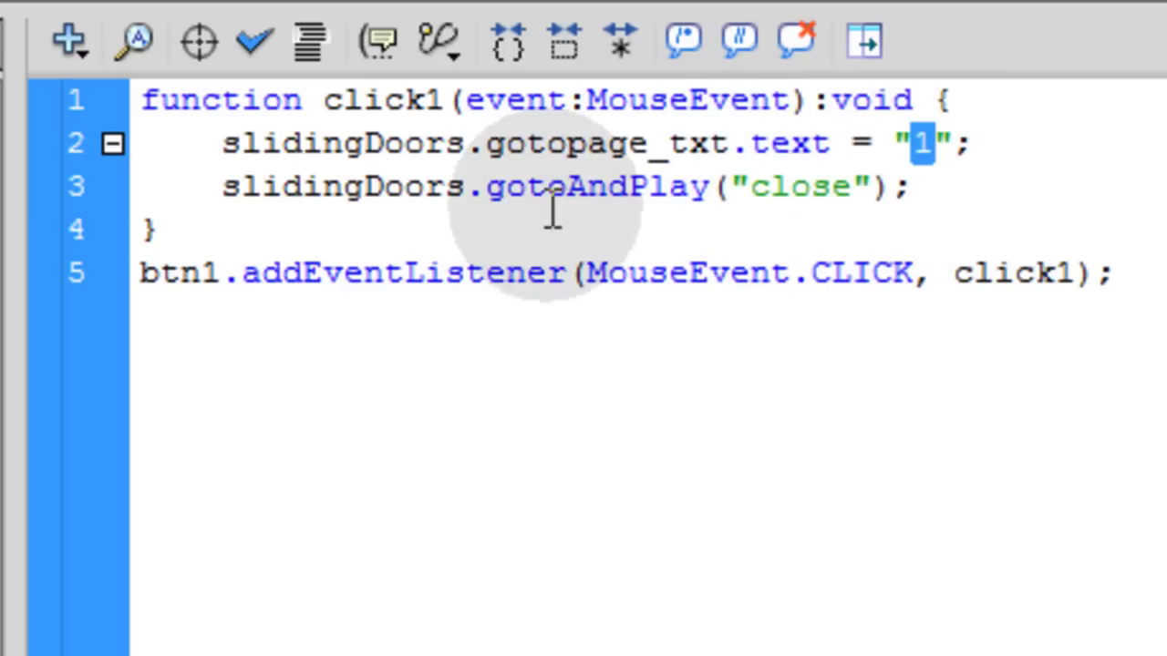
pyautogui.doubleClick(347, 196)
pyautogui.click(571, 193)
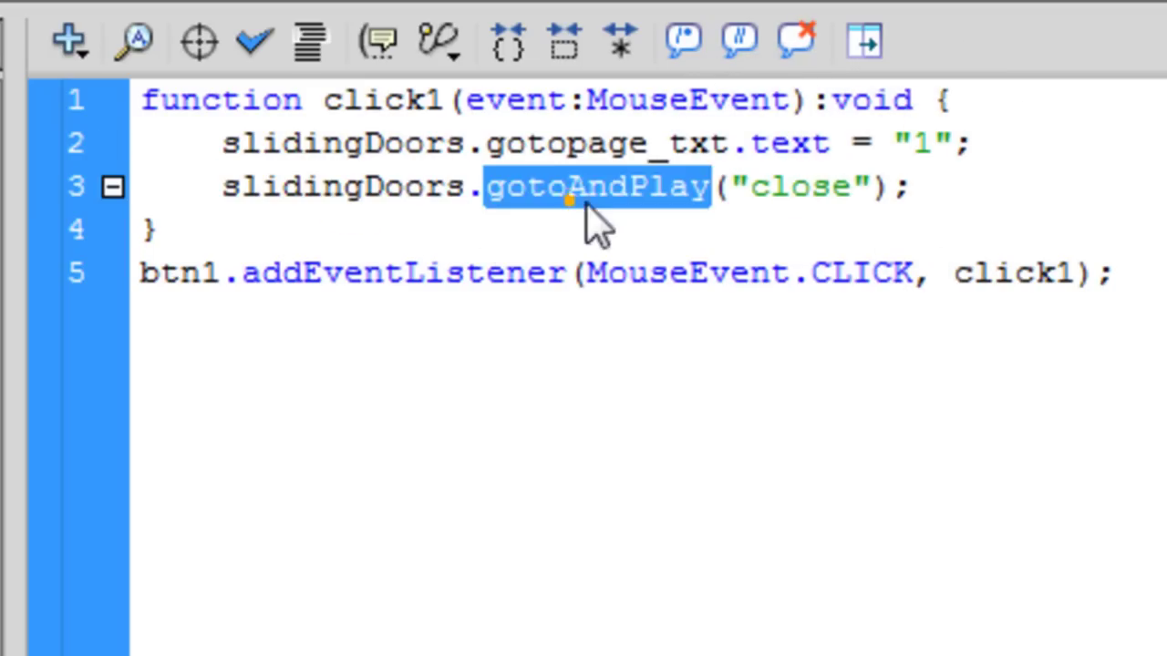
pyautogui.click(833, 187)
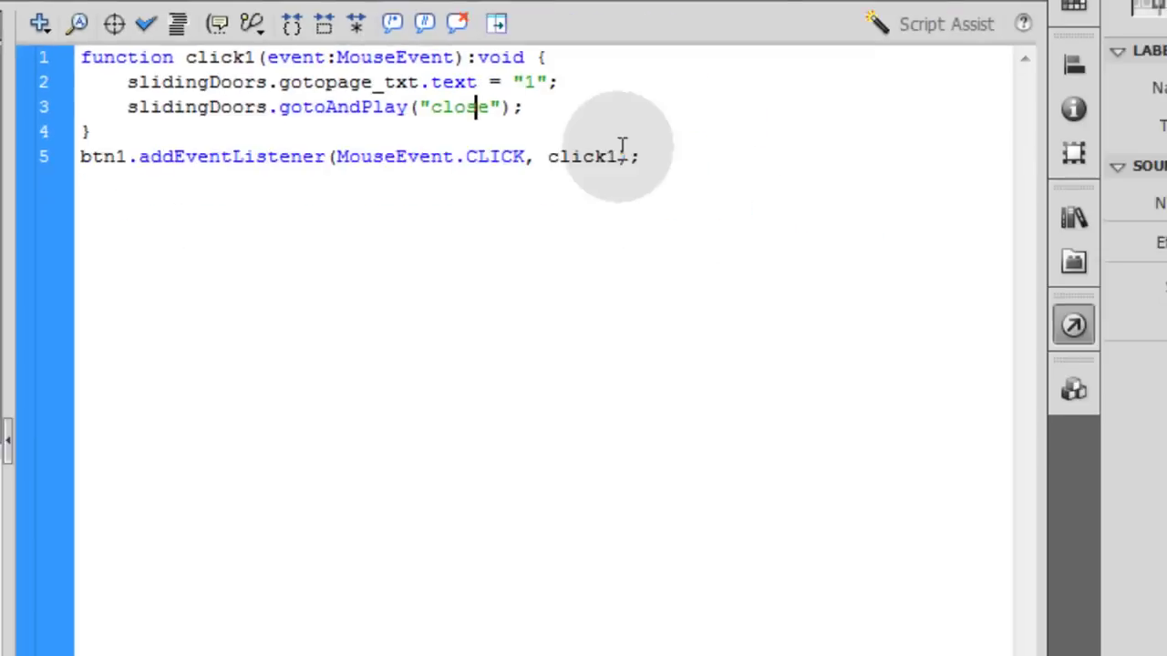
# - Paste two copies of the whole click1 script below the original
pyautogui.hotkey('ctrl', 'a')
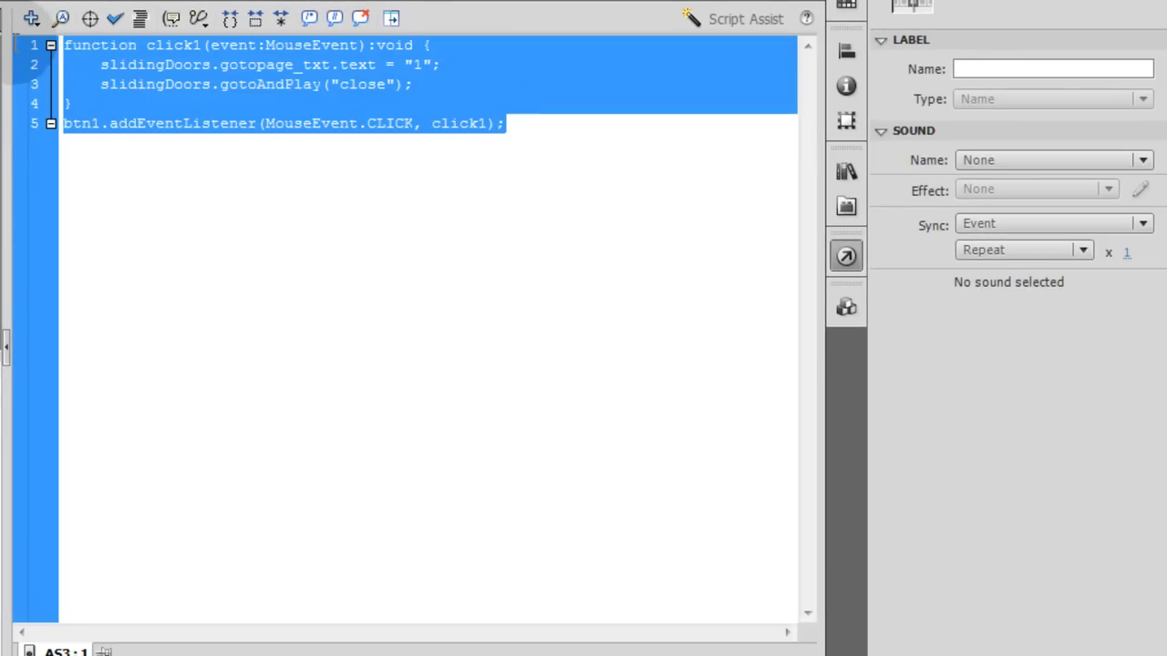
pyautogui.hotkey('ctrl', 'c')
pyautogui.click(535, 122)
pyautogui.press('Return')
pyautogui.press('Return')
pyautogui.hotkey('ctrl', 'v')
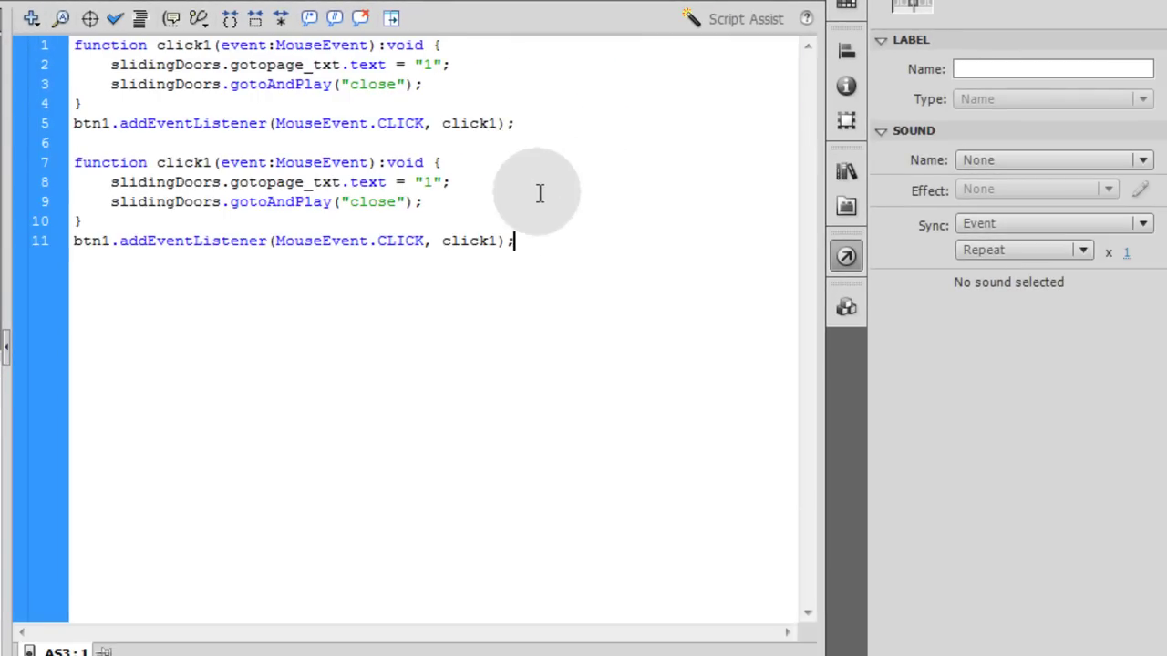
pyautogui.hotkey('ctrl', 'v')
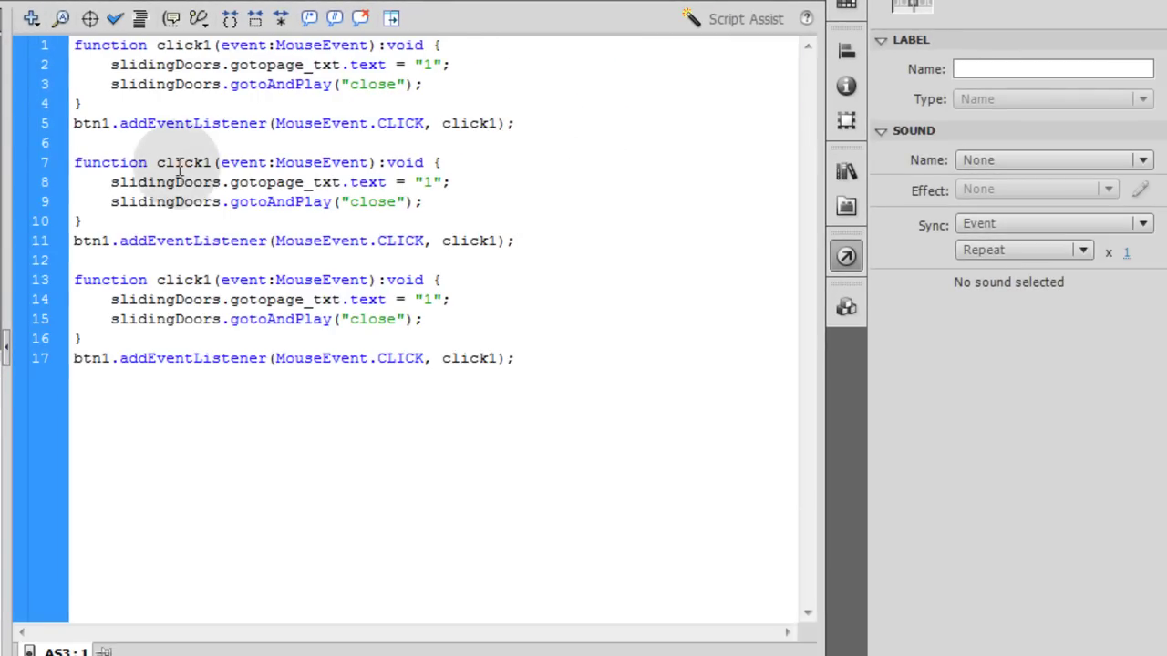
# - Change the copies' function names, page values and buttons to 2 and 3, then test the movie
pyautogui.click(205, 162)
pyautogui.moveTo(231, 185); pyautogui.dragTo(241, 185)
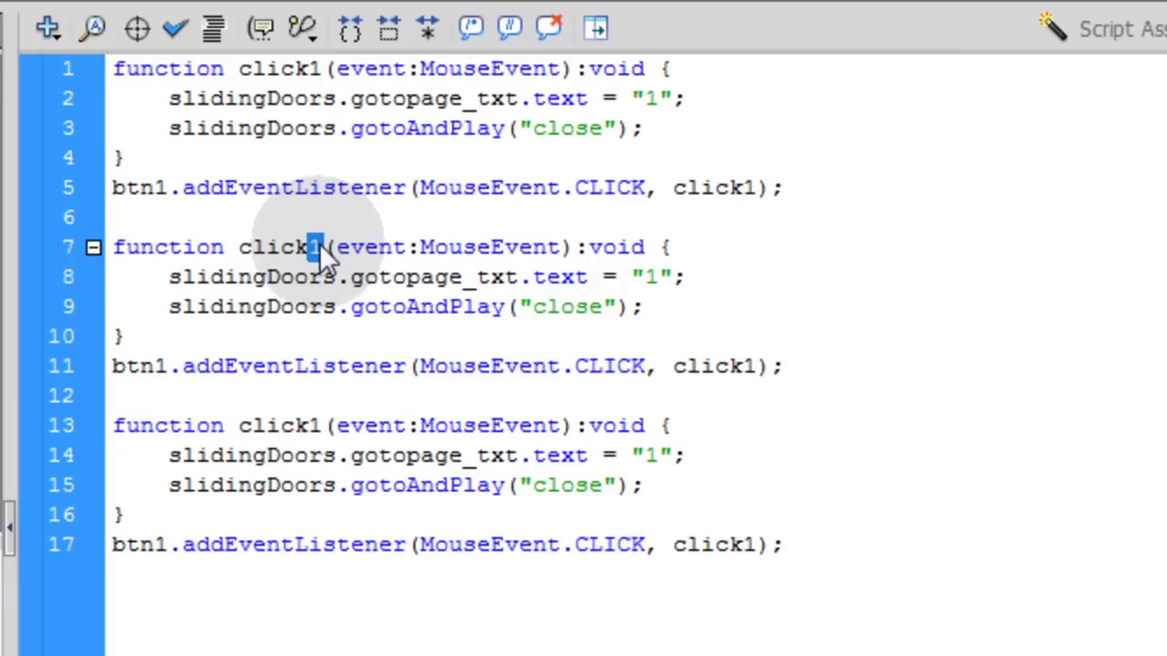
pyautogui.write('2')
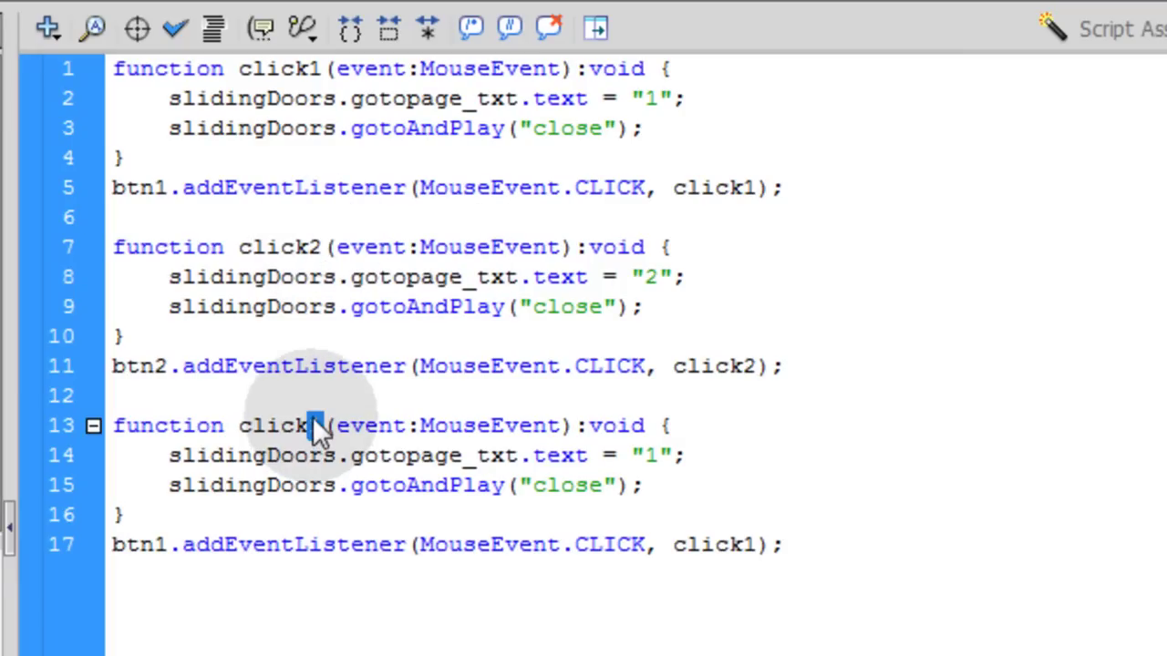
pyautogui.write('3')
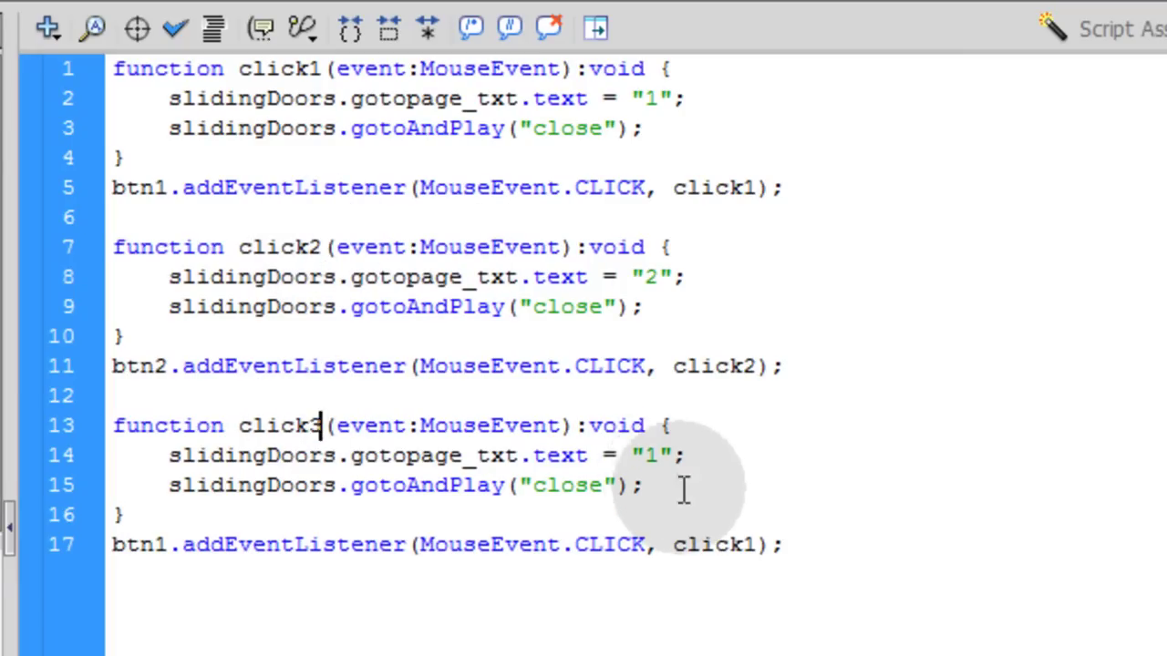
pyautogui.moveTo(645, 456); pyautogui.dragTo(658, 456)
pyautogui.write('3')
pyautogui.moveTo(756, 543); pyautogui.dragTo(743, 544)
pyautogui.write('3')
pyautogui.moveTo(170, 546); pyautogui.dragTo(156, 545)
pyautogui.write('3')
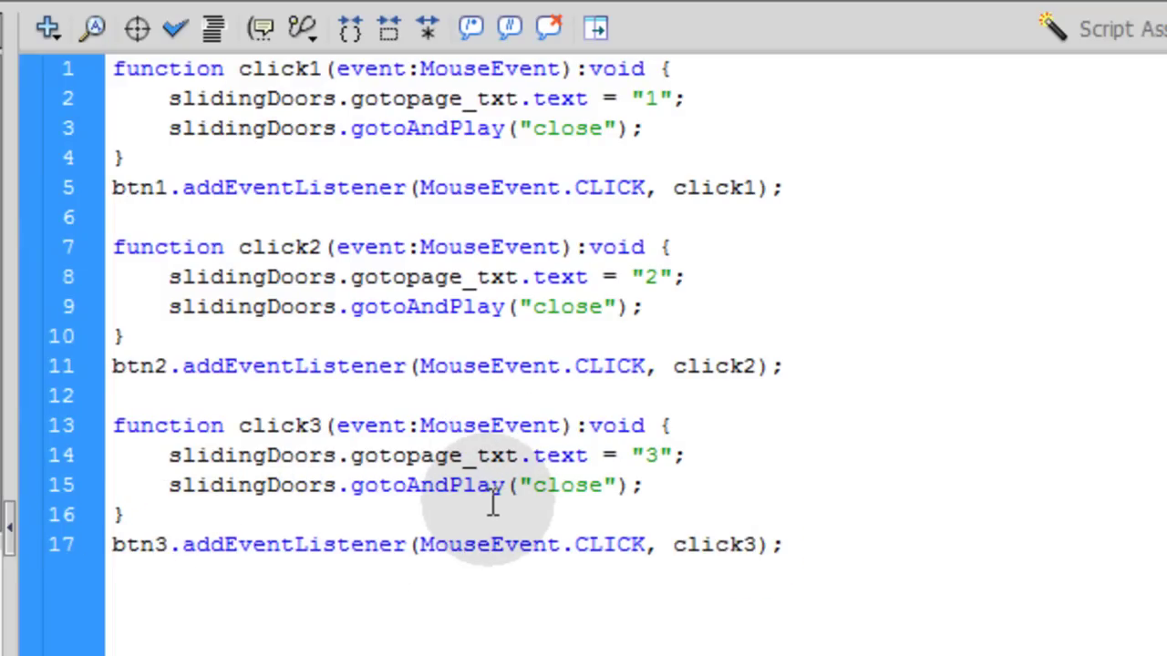
pyautogui.hotkey('ctrl', 'Return')
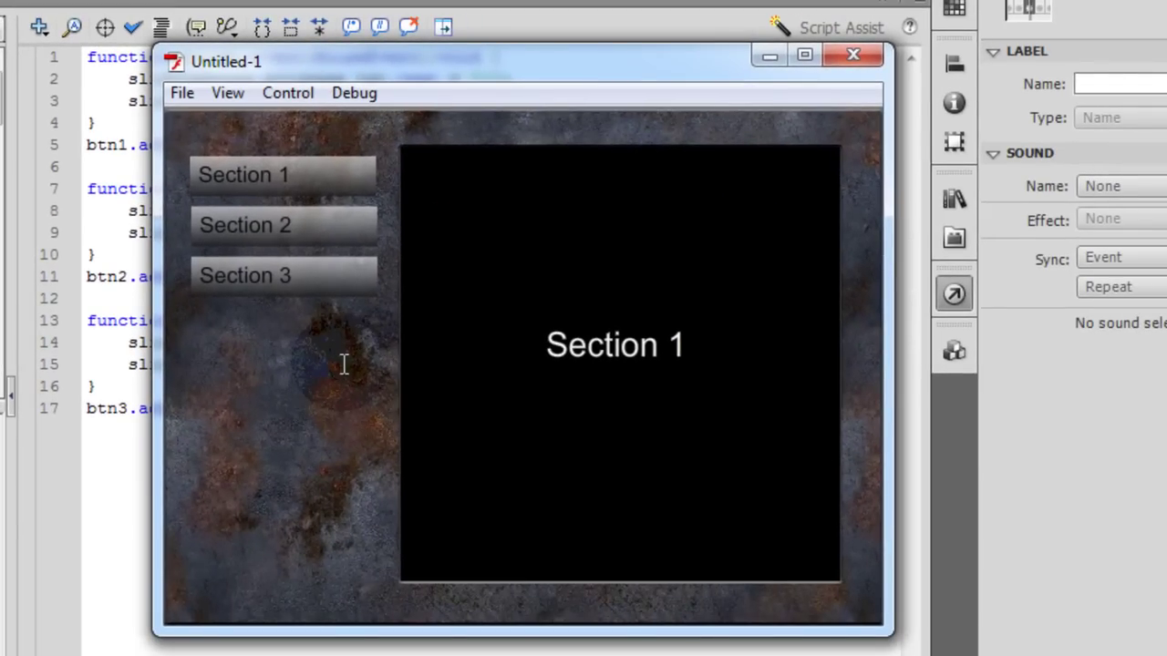
# - Try Sections 1, 2 and 3 repeatedly in the preview, then close it and edit the slidingDoors symbol
pyautogui.click(331, 290)
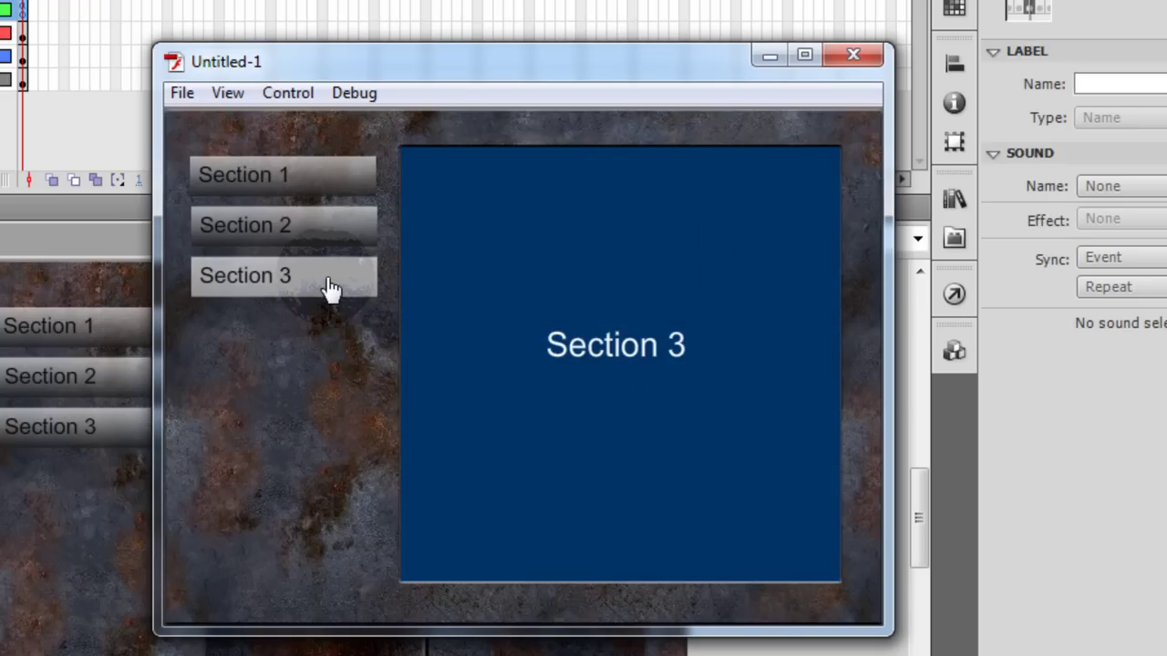
pyautogui.click(331, 231)
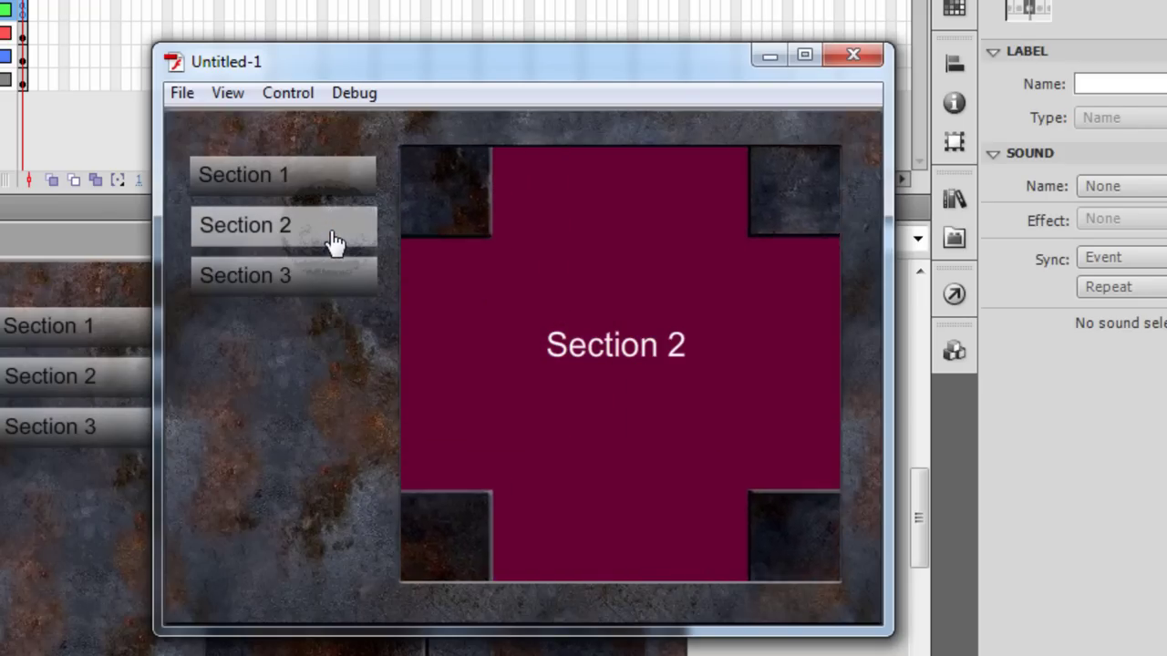
pyautogui.click(346, 193)
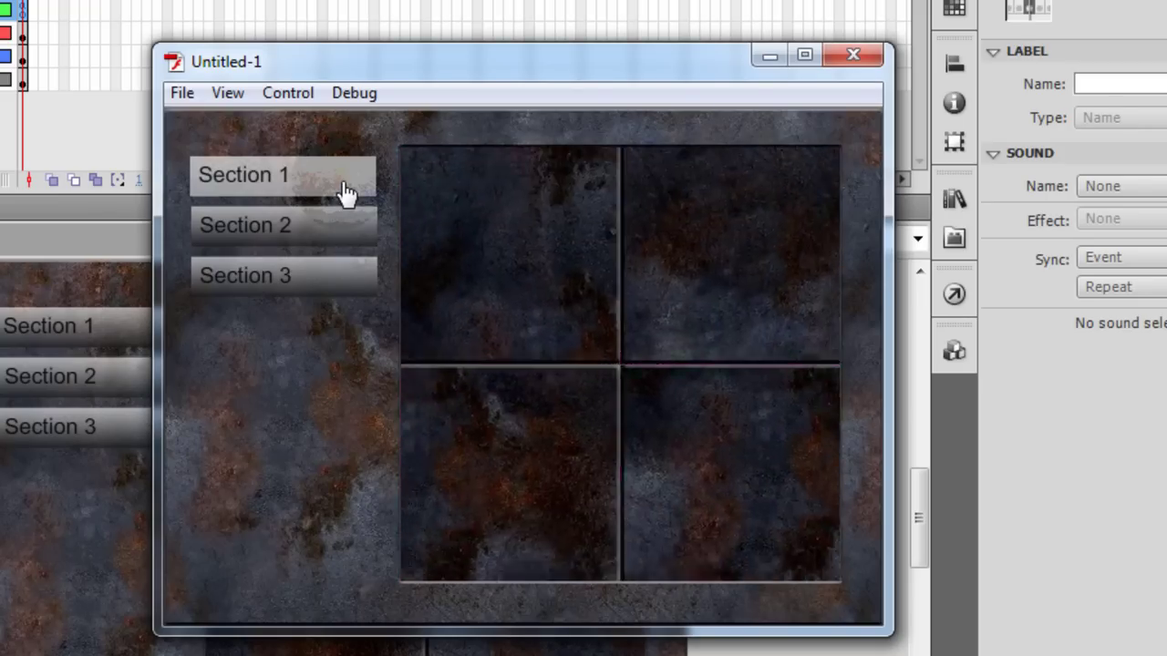
pyautogui.click(326, 230)
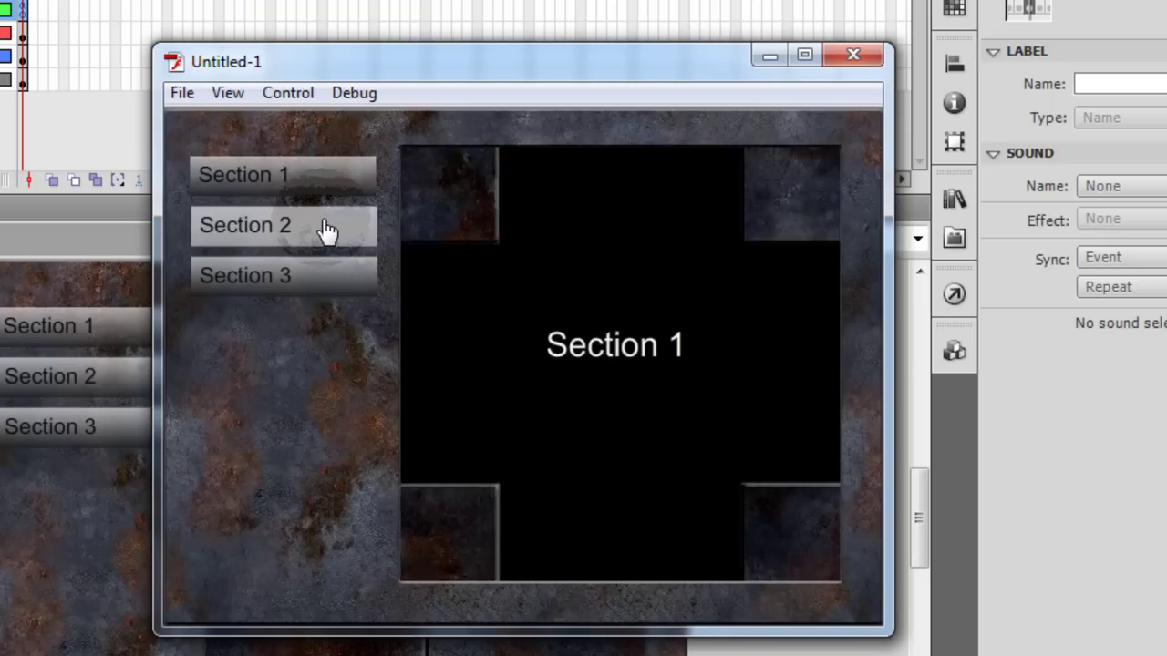
pyautogui.click(325, 277)
pyautogui.click(332, 240)
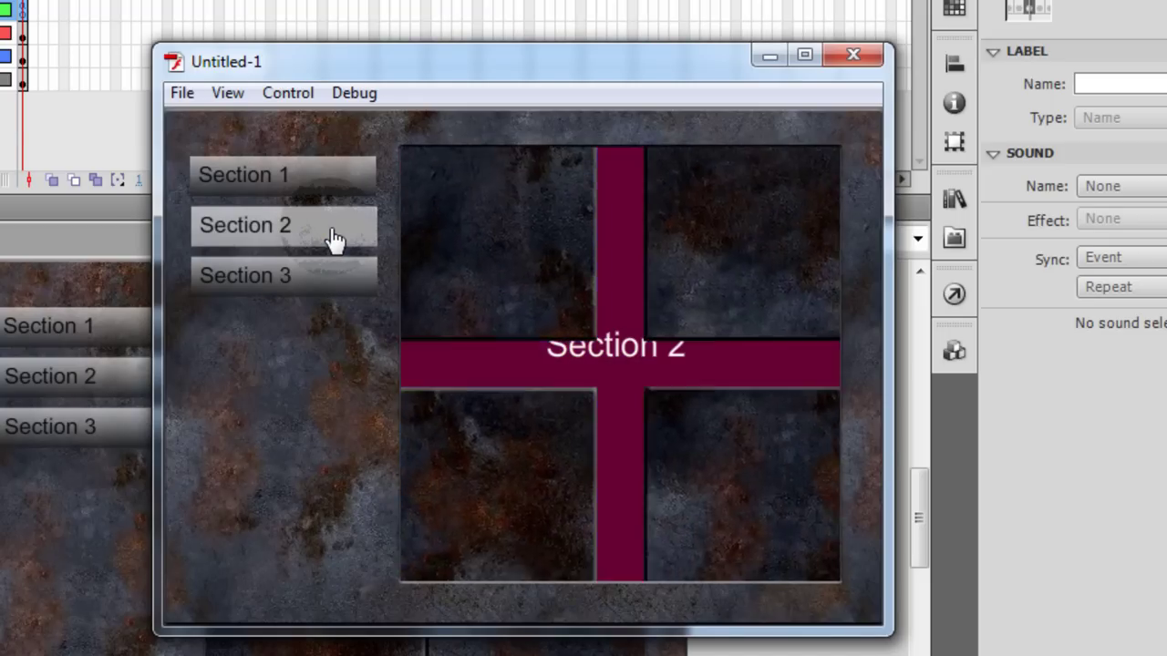
pyautogui.click(354, 179)
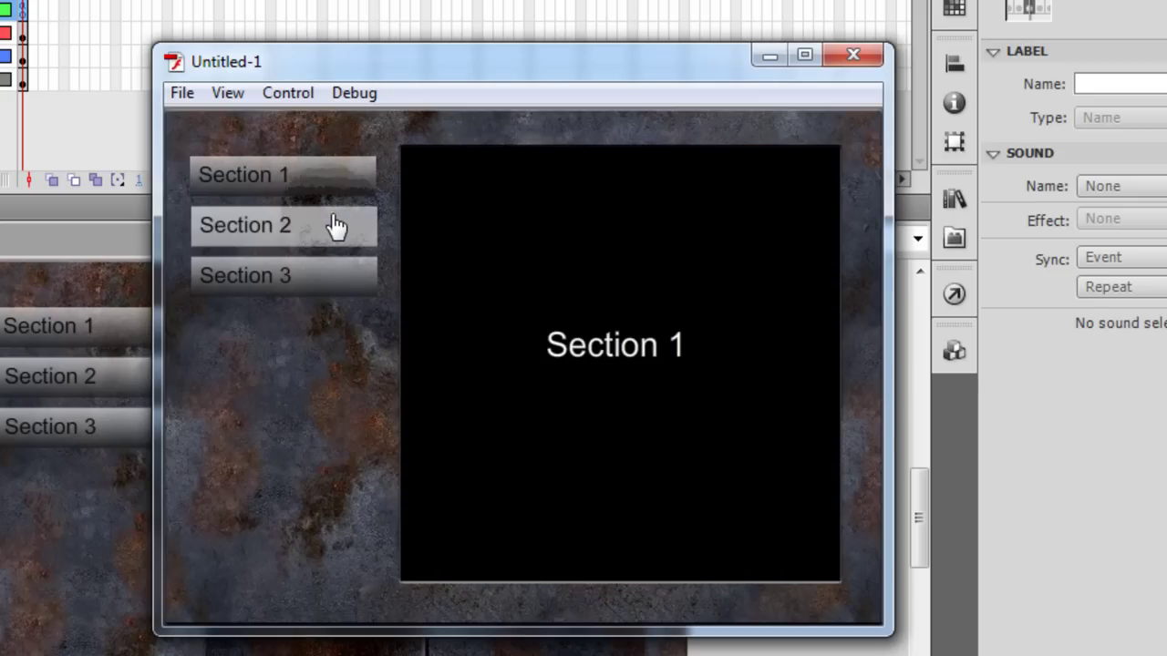
pyautogui.click(334, 228)
pyautogui.click(326, 273)
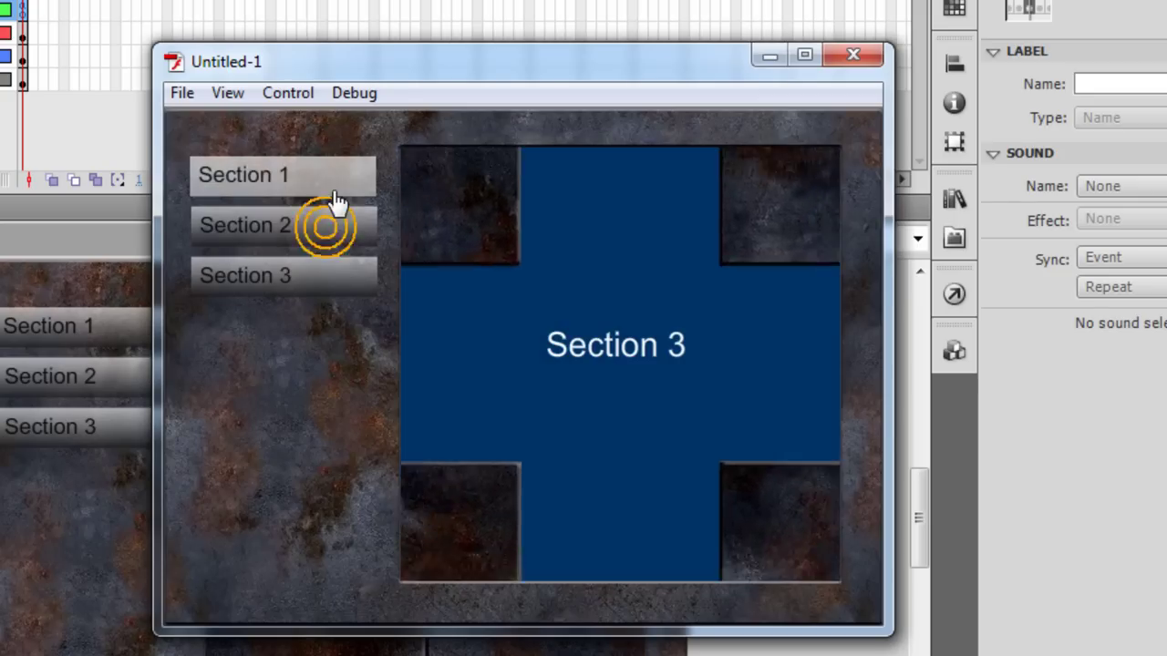
pyautogui.click(337, 201)
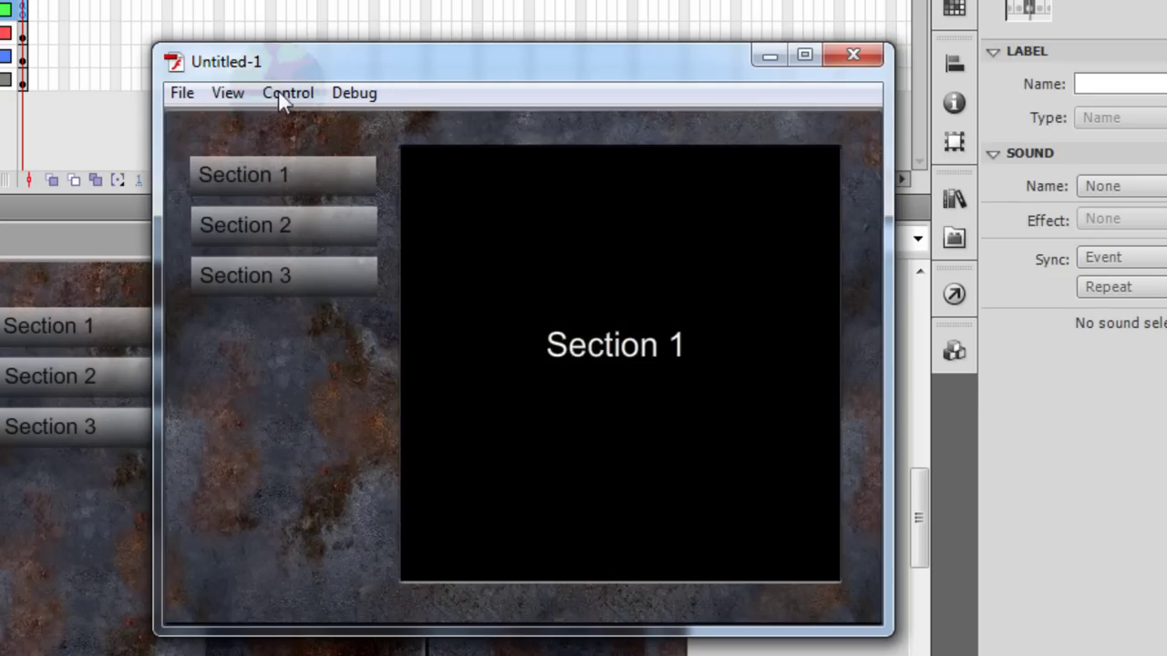
pyautogui.click(863, 57)
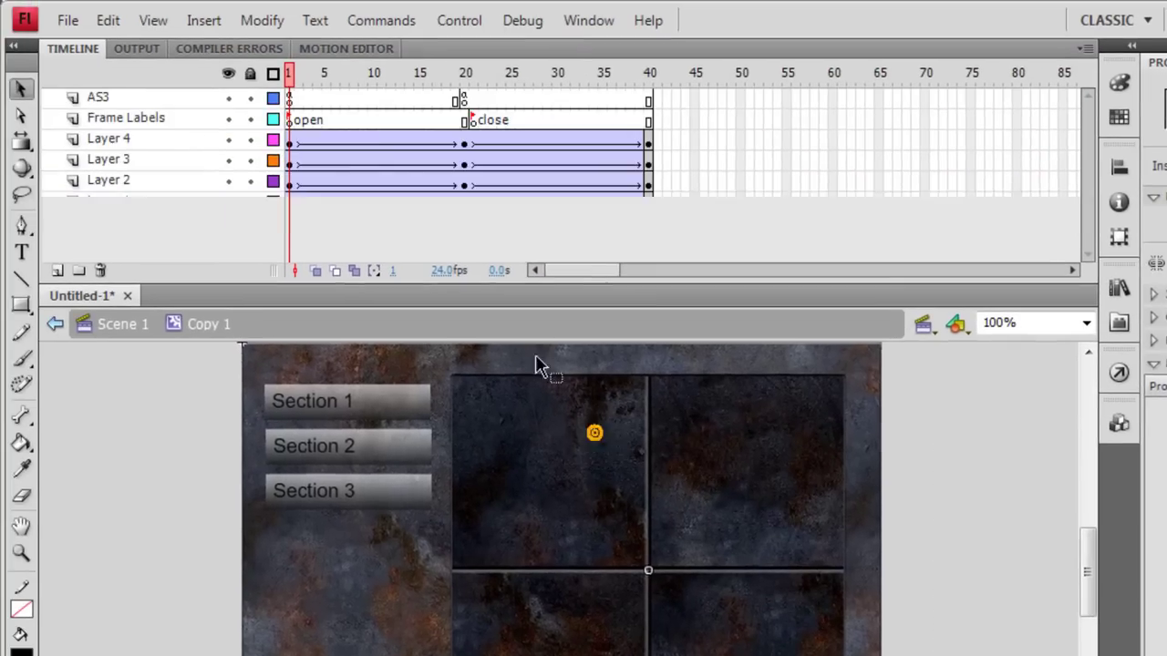
pyautogui.doubleClick(538, 365)
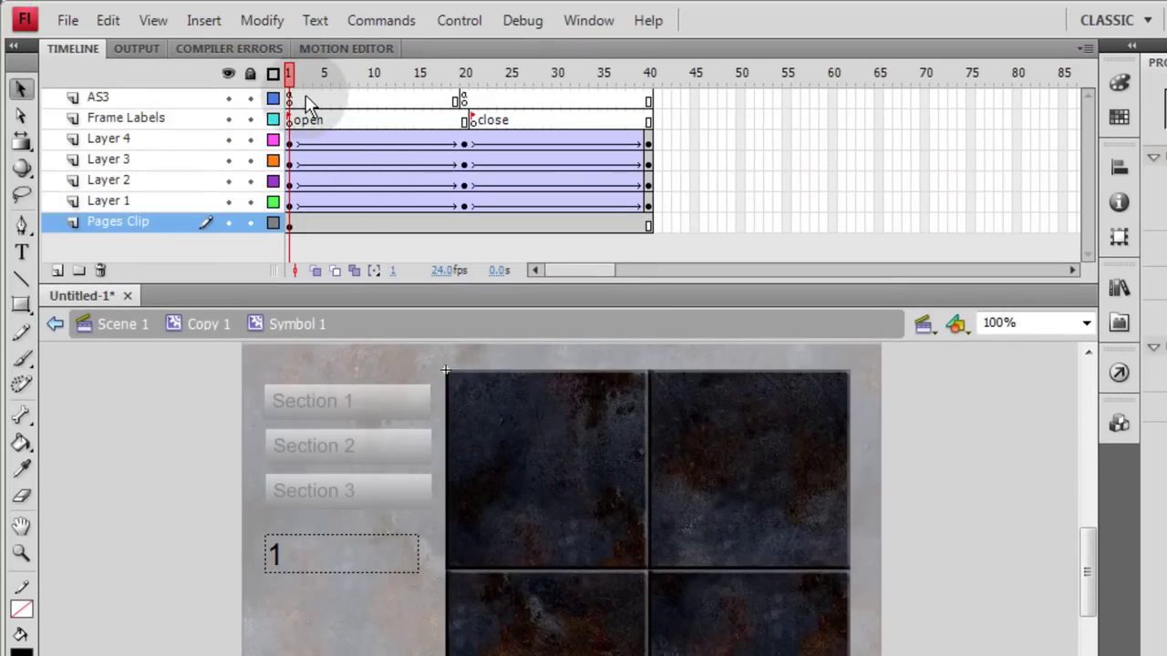
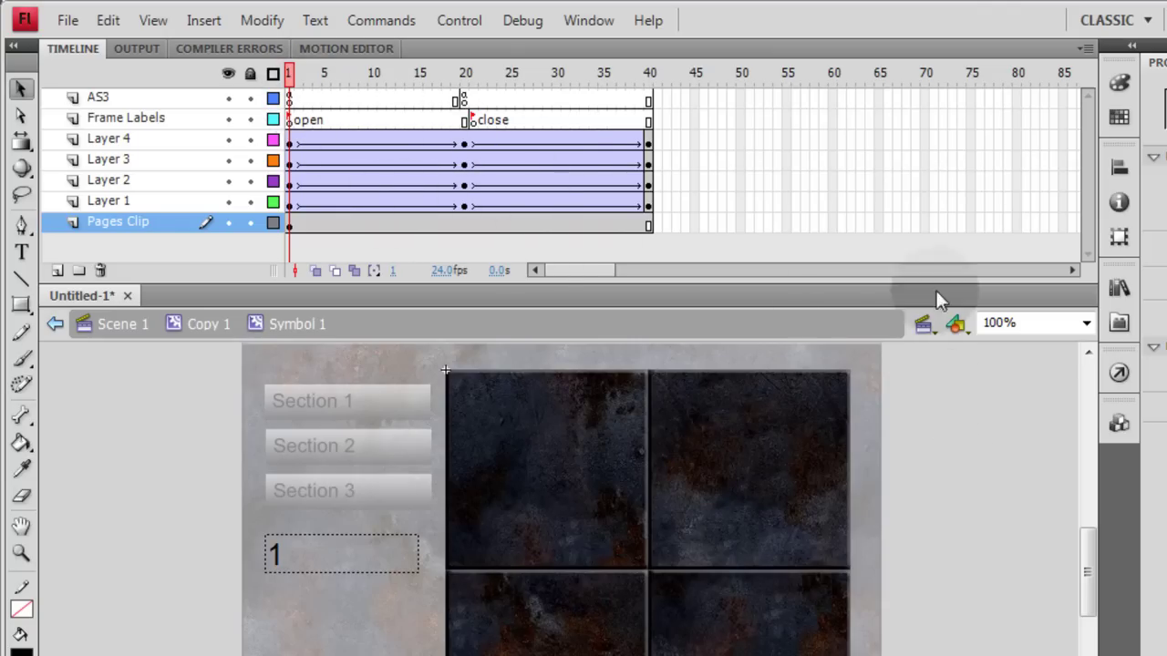
# - Glance at the File menu and the Library panel, then dismiss both
pyautogui.click(68, 24)
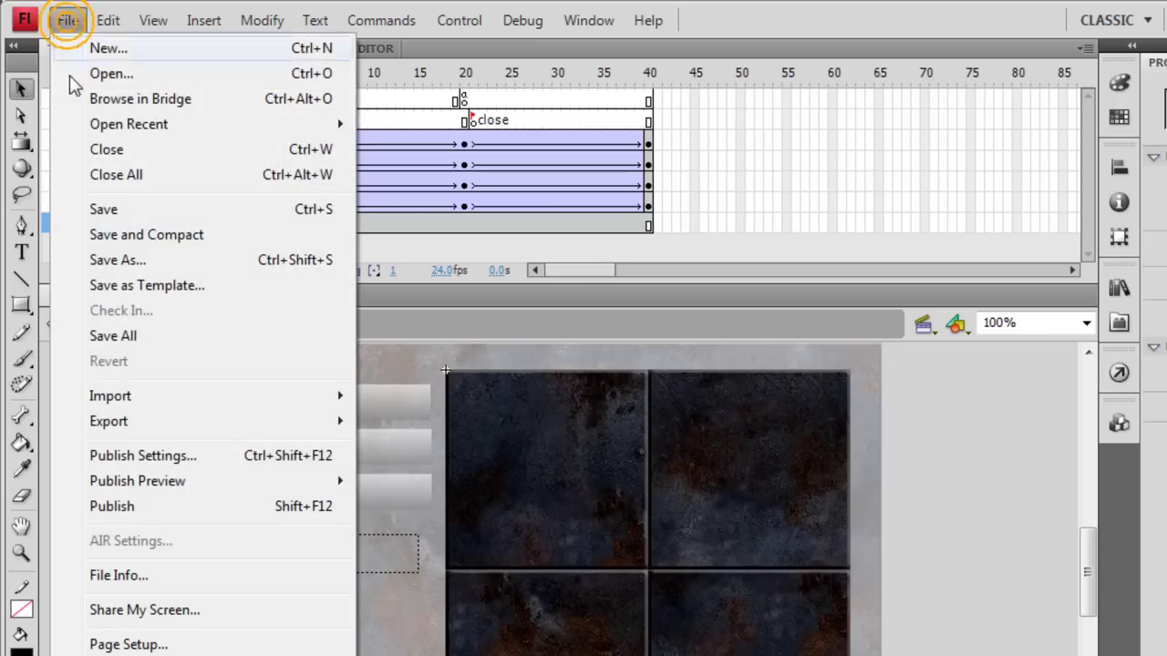
pyautogui.click(996, 456)
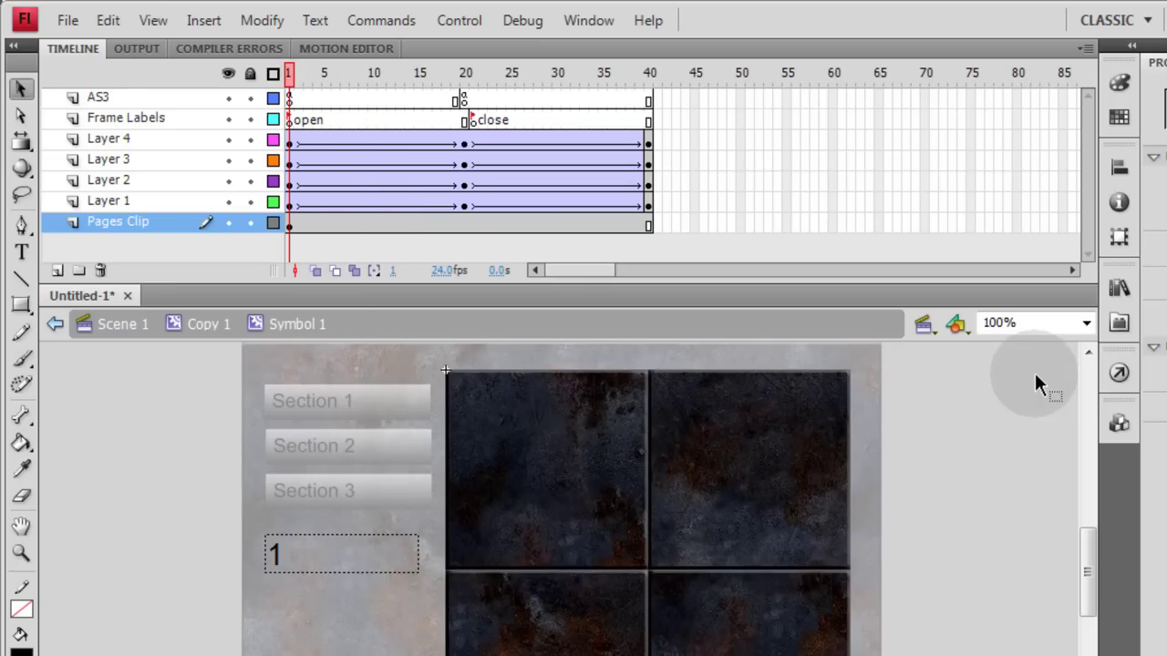
pyautogui.click(1120, 289)
pyautogui.click(1120, 292)
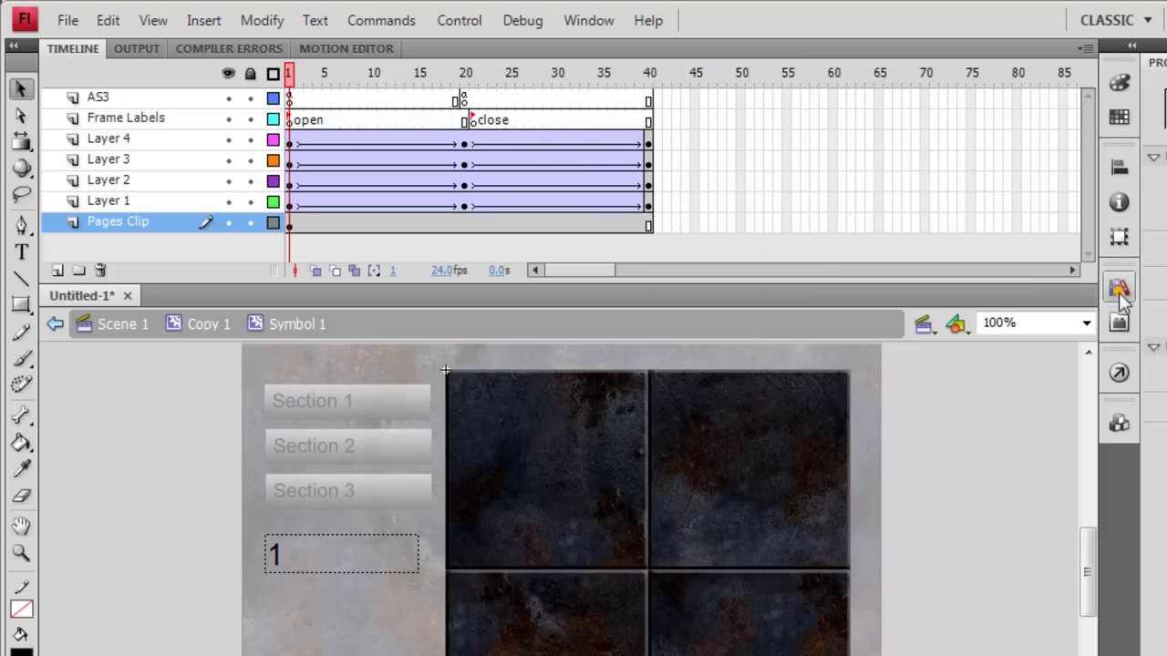
# - Inspect frame 21 on the Frame Labels layer and the frames of the AS3 layer
pyautogui.click(647, 119)
pyautogui.click(475, 120)
pyautogui.click(476, 122)
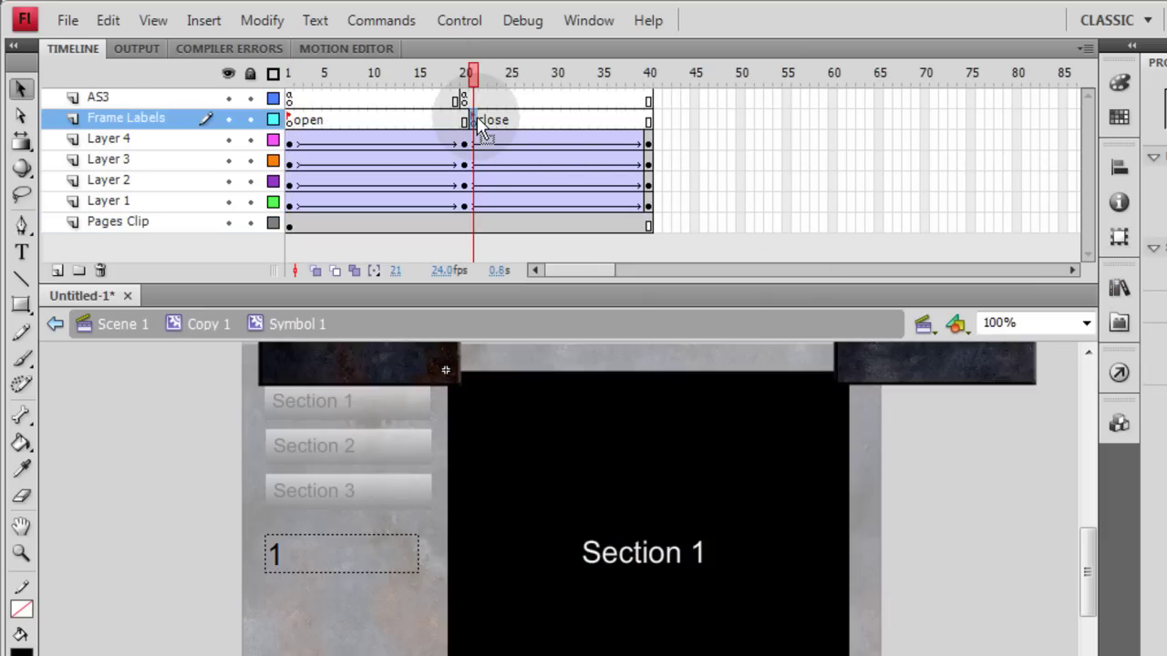
pyautogui.click(363, 102)
pyautogui.click(108, 99)
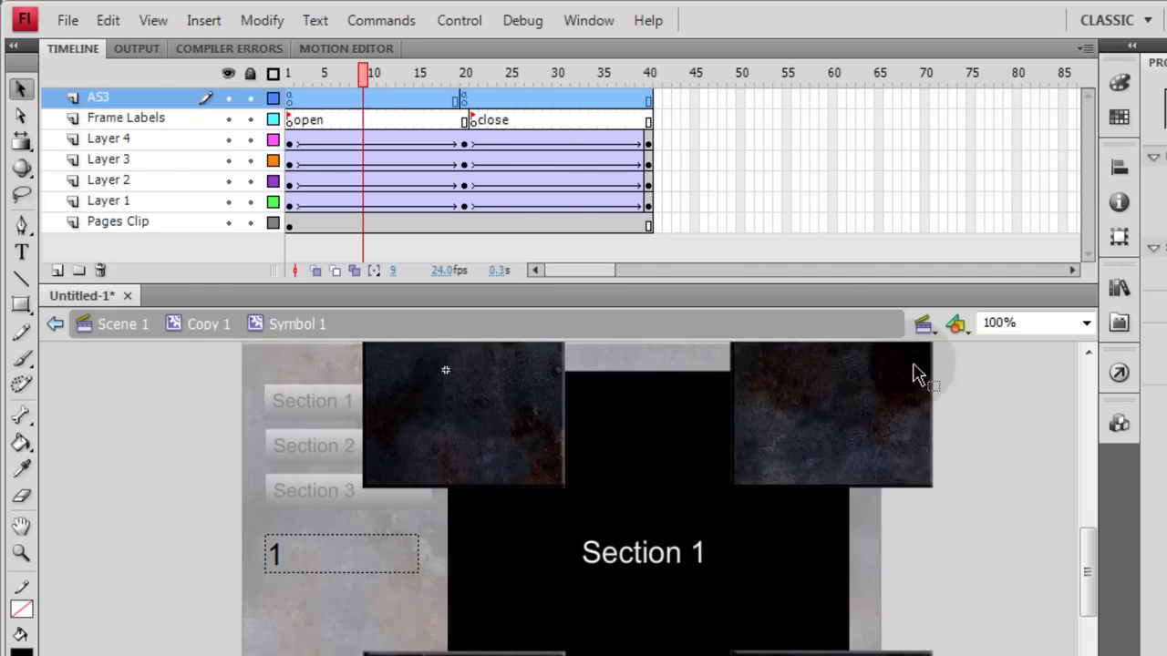
# - Test the movie, switching between Sections 1, 2 and 3 behind the tile door
pyautogui.hotkey('ctrl', 'Return')
pyautogui.click(578, 321)
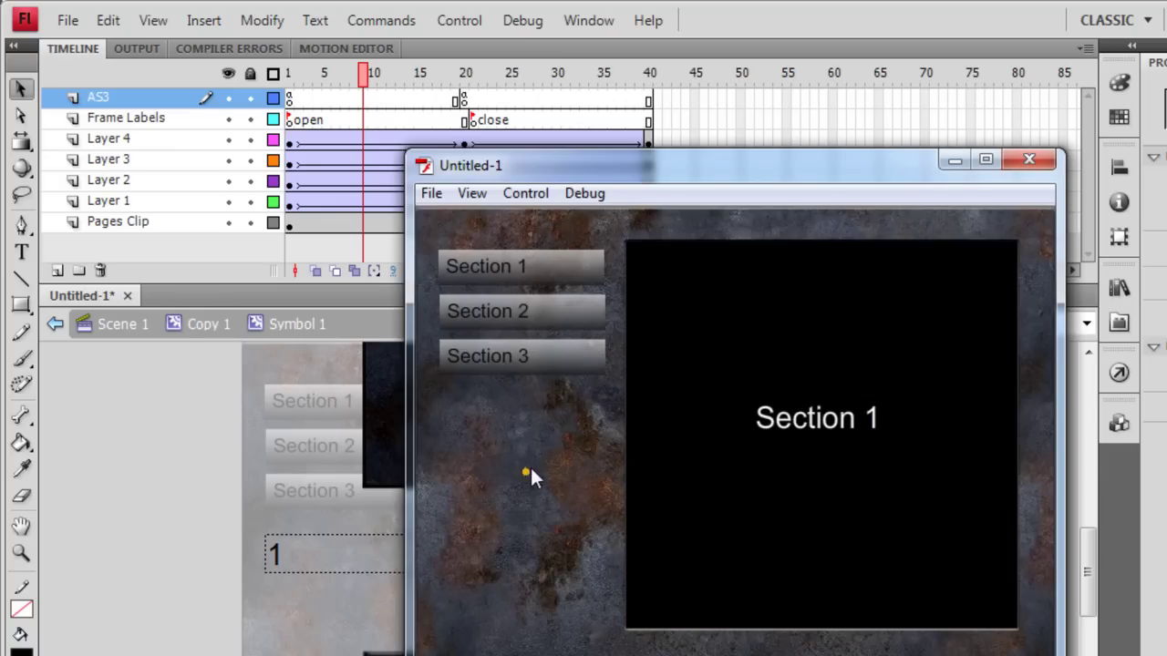
pyautogui.click(567, 319)
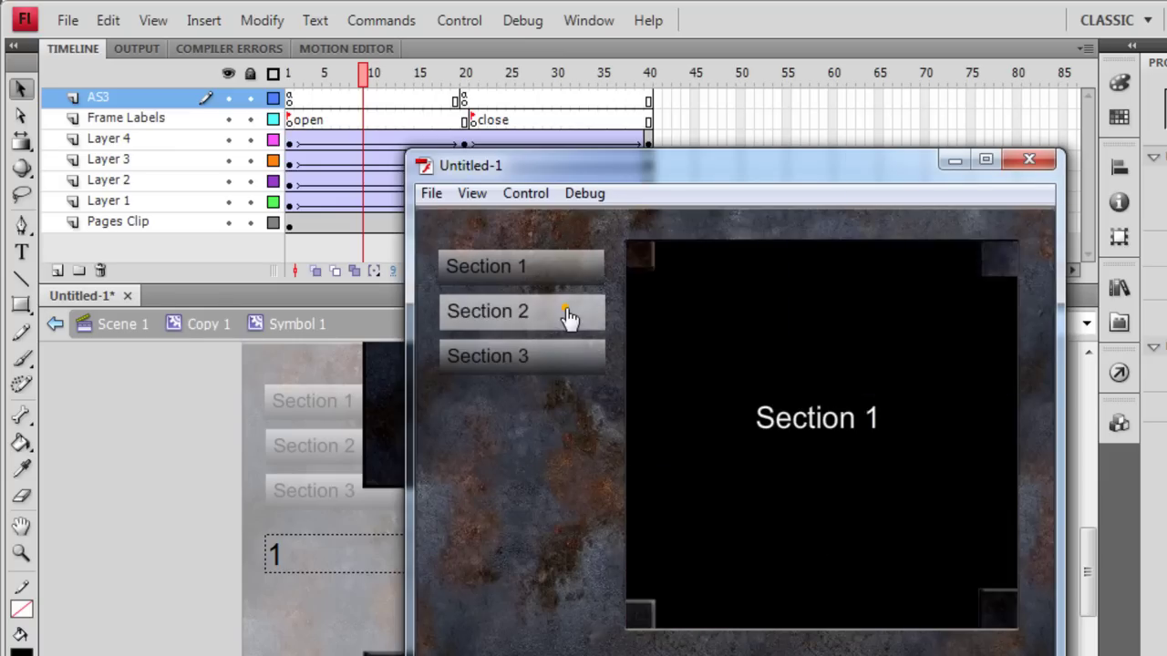
pyautogui.click(567, 361)
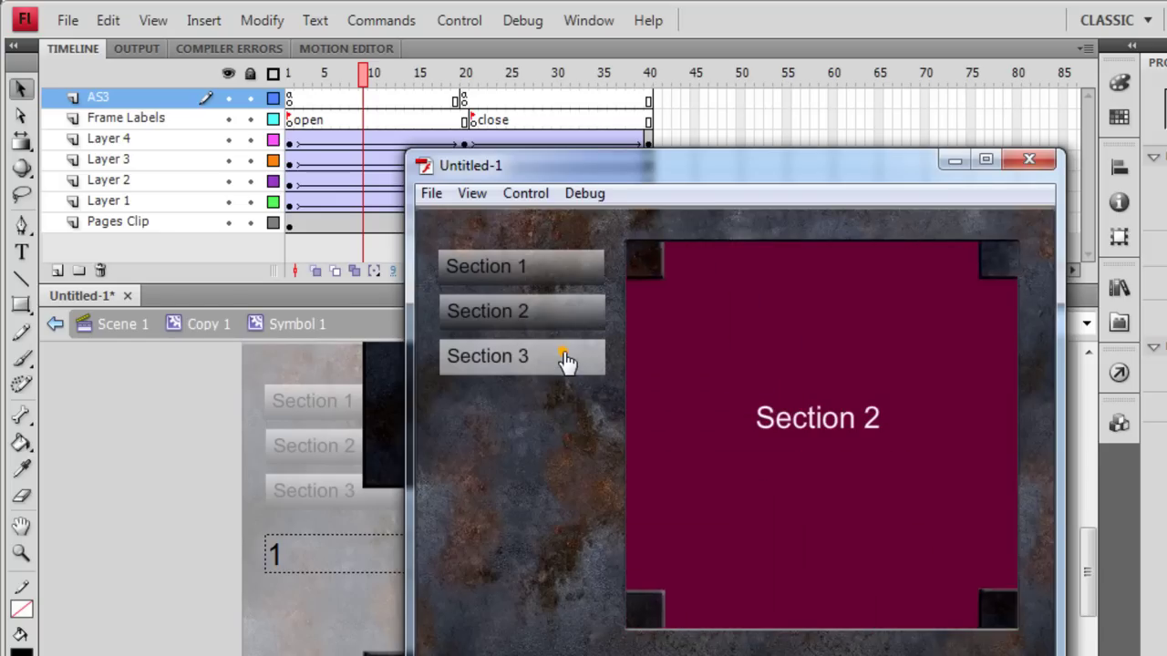
pyautogui.click(565, 317)
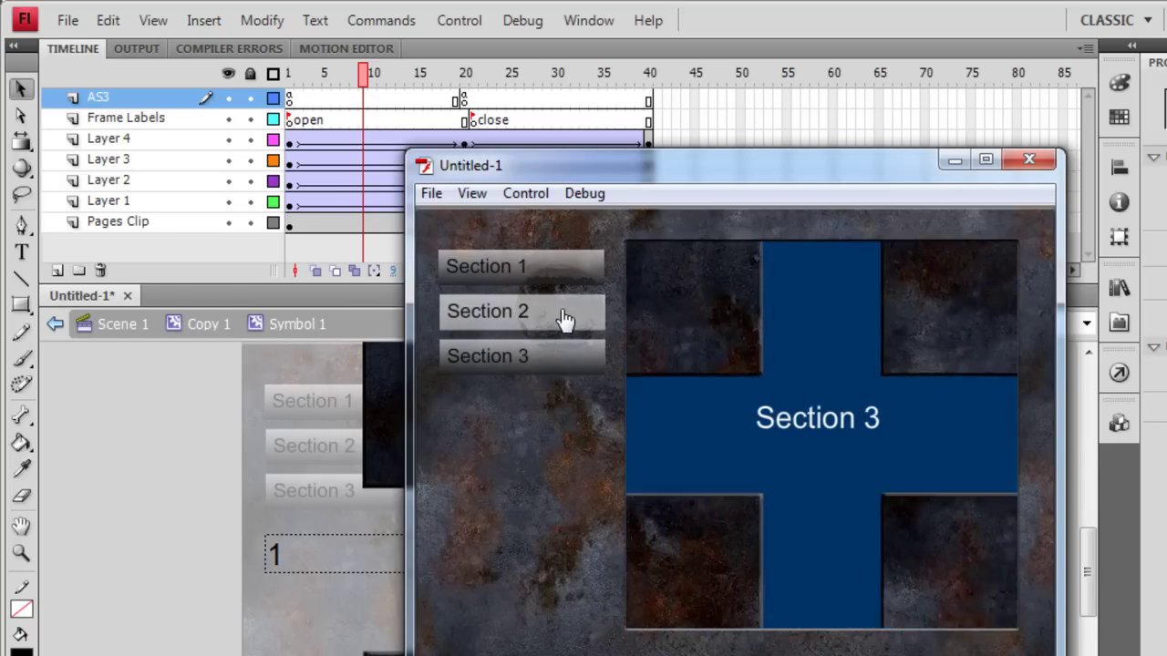
pyautogui.click(566, 274)
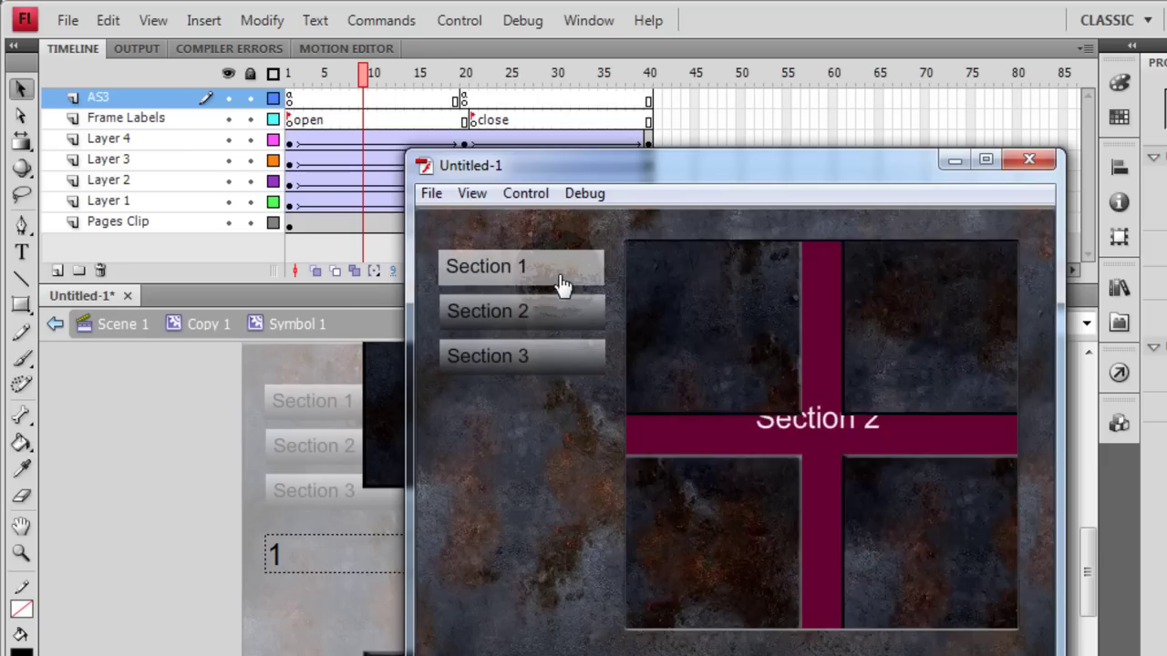
pyautogui.click(566, 317)
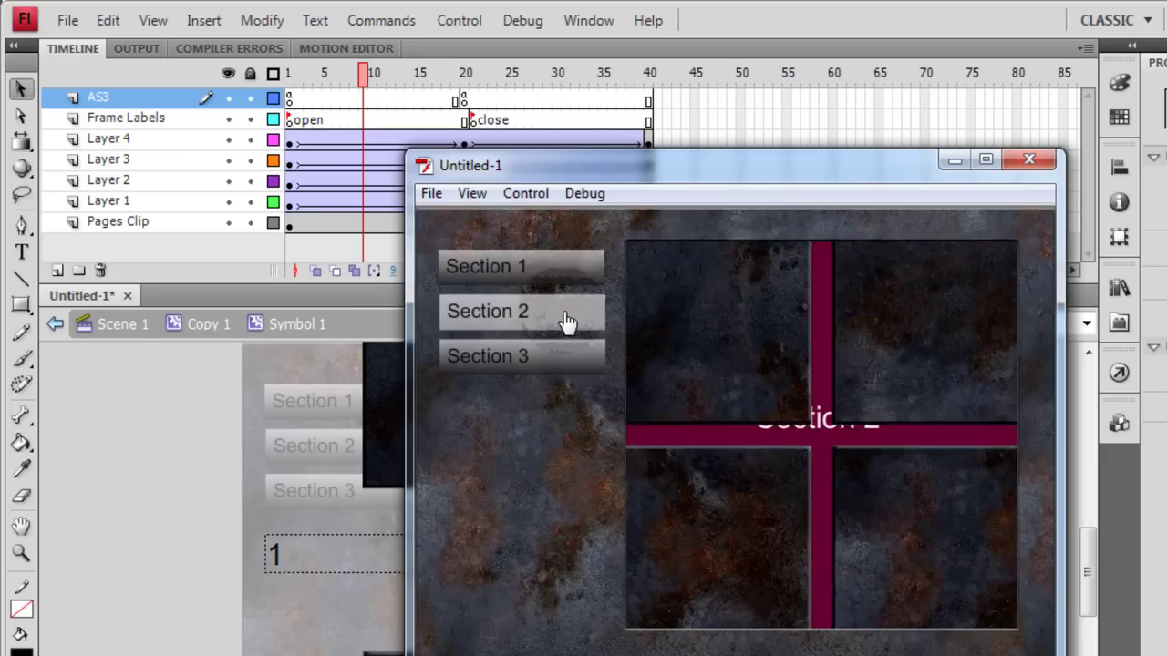
# - Close the test preview and bring up the selected frame's ActionScript code
pyautogui.click(1029, 160)
pyautogui.click(1003, 448)
pyautogui.press('F9')
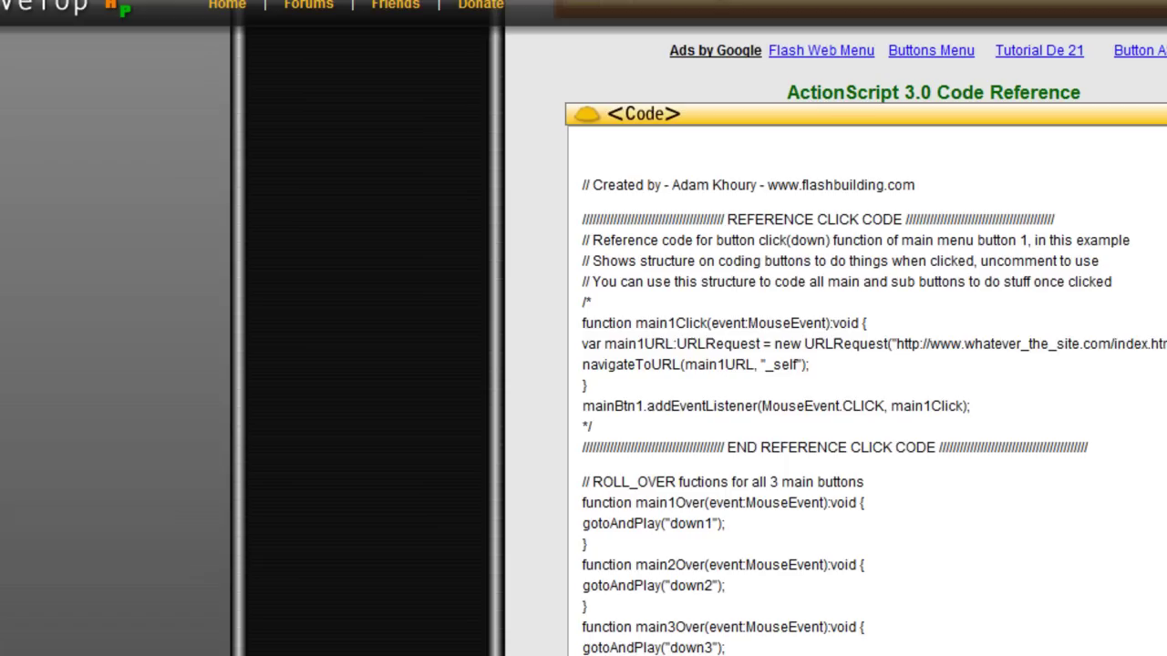